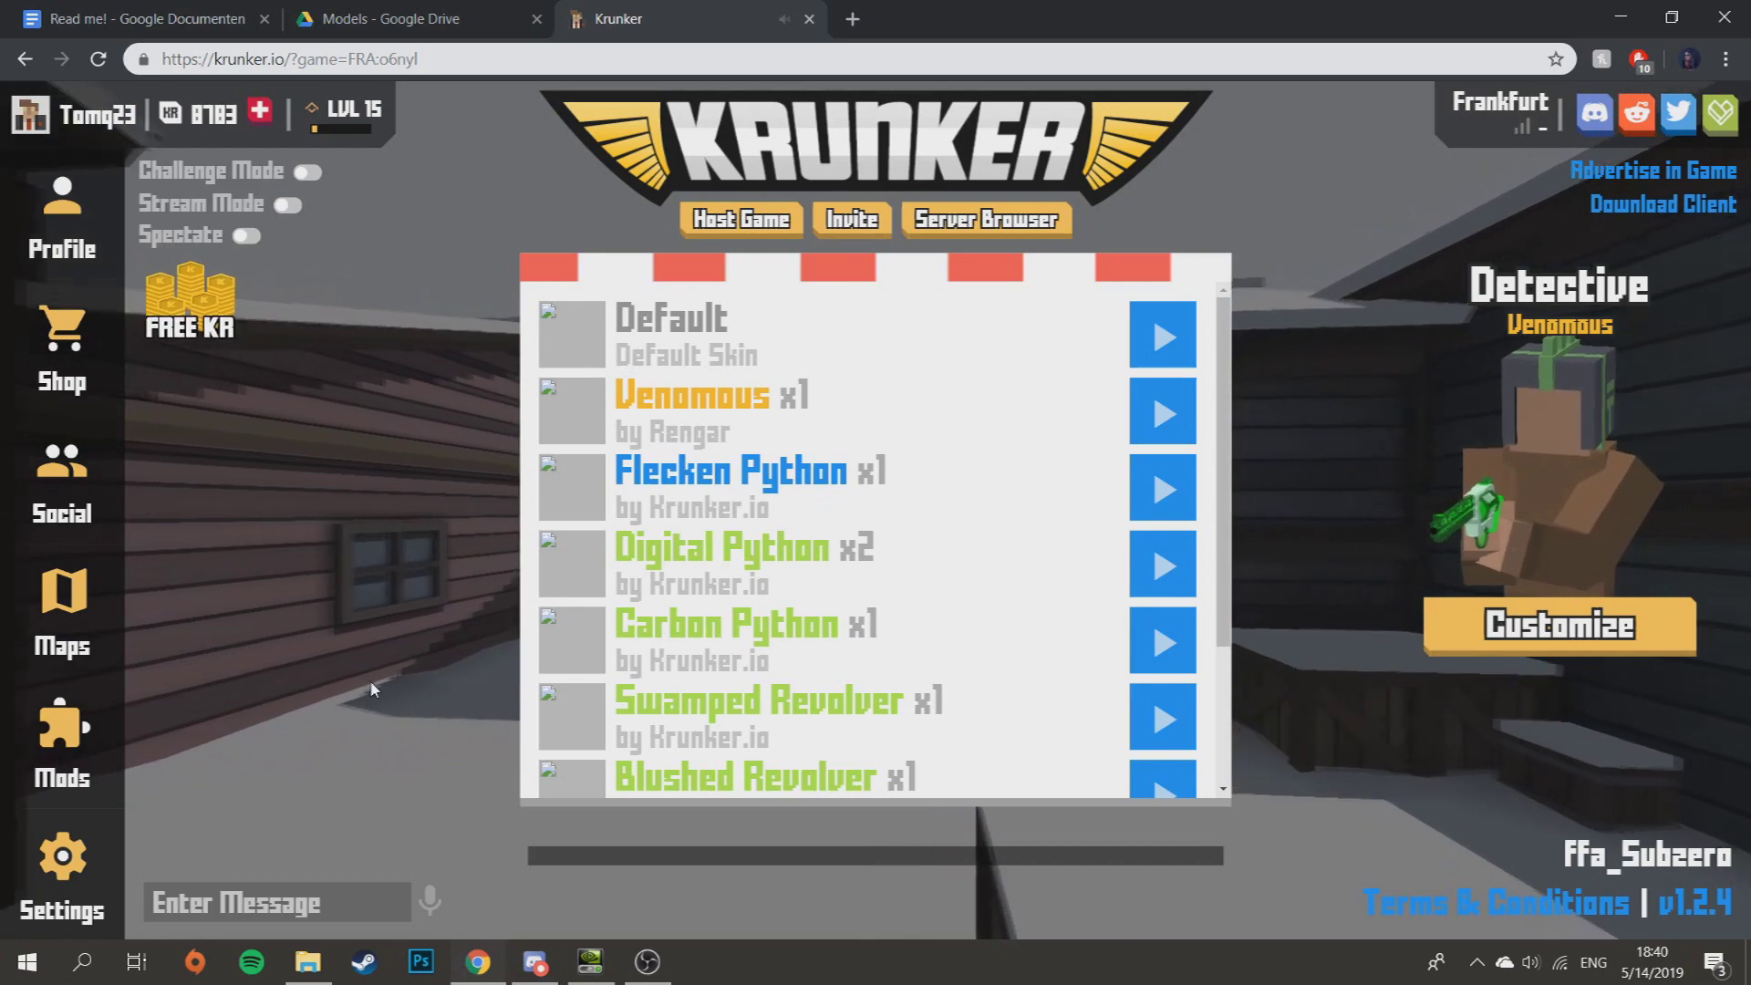
- Check the Krunker mods panel and published mods list, then return to gameplay
click(98, 778)
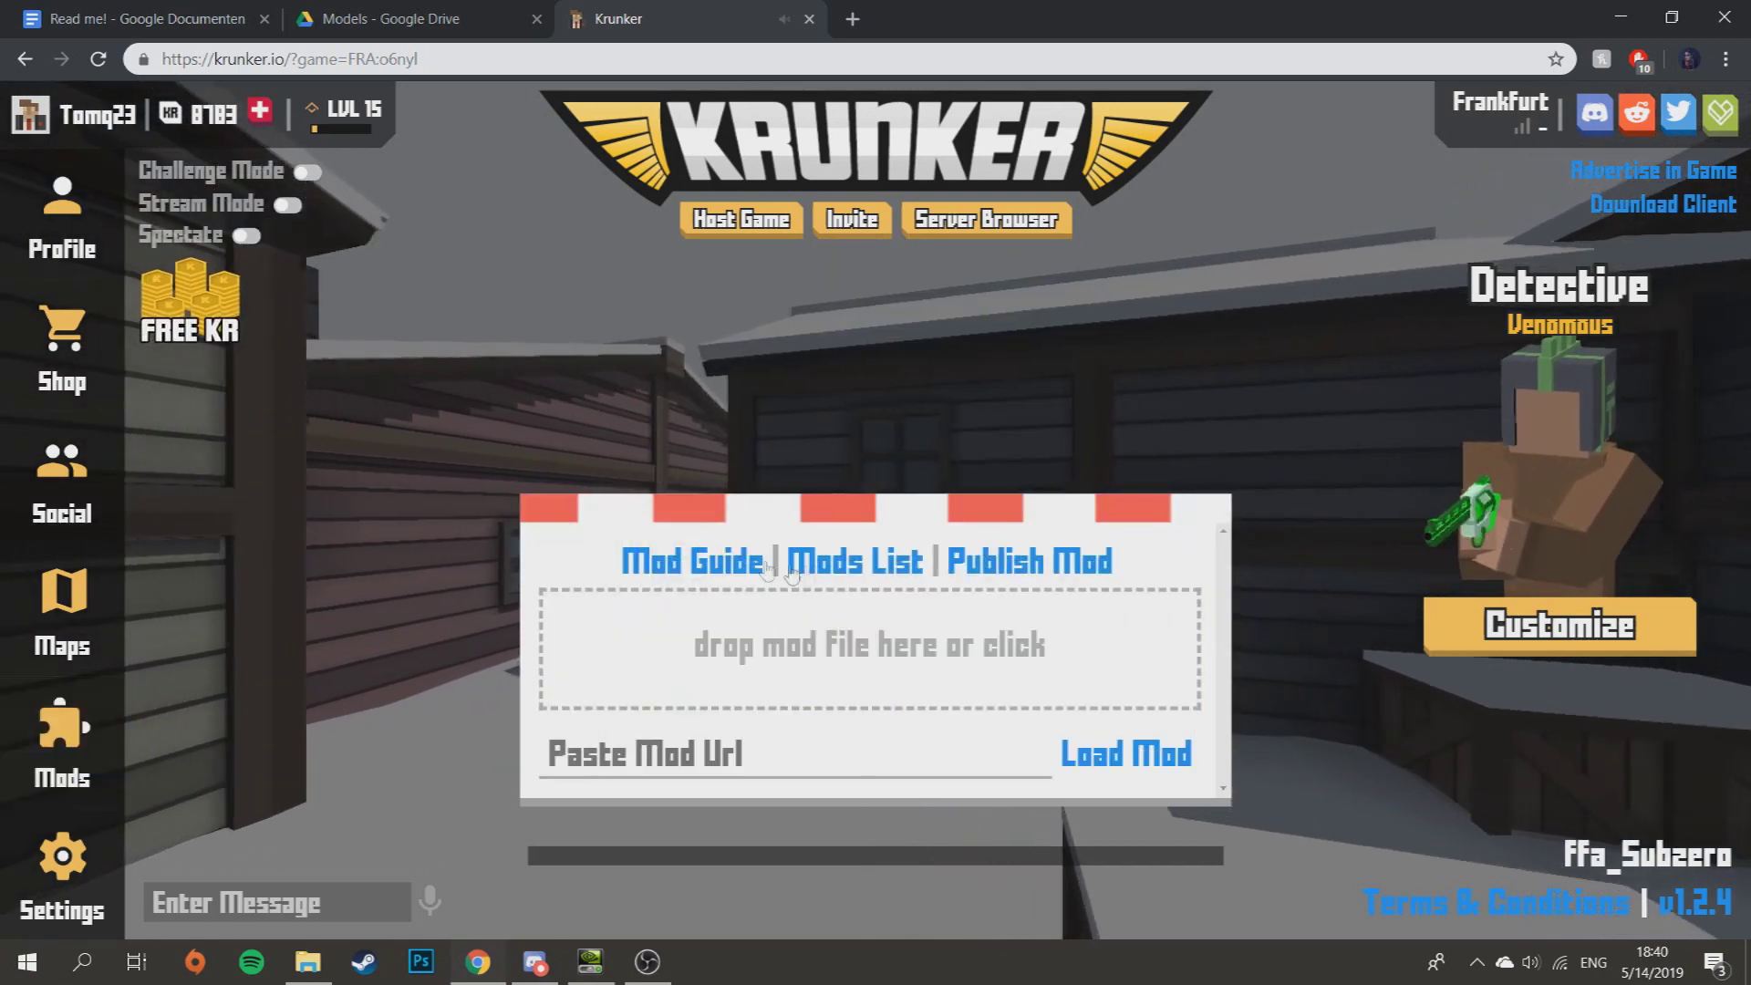
click(853, 559)
click(853, 559)
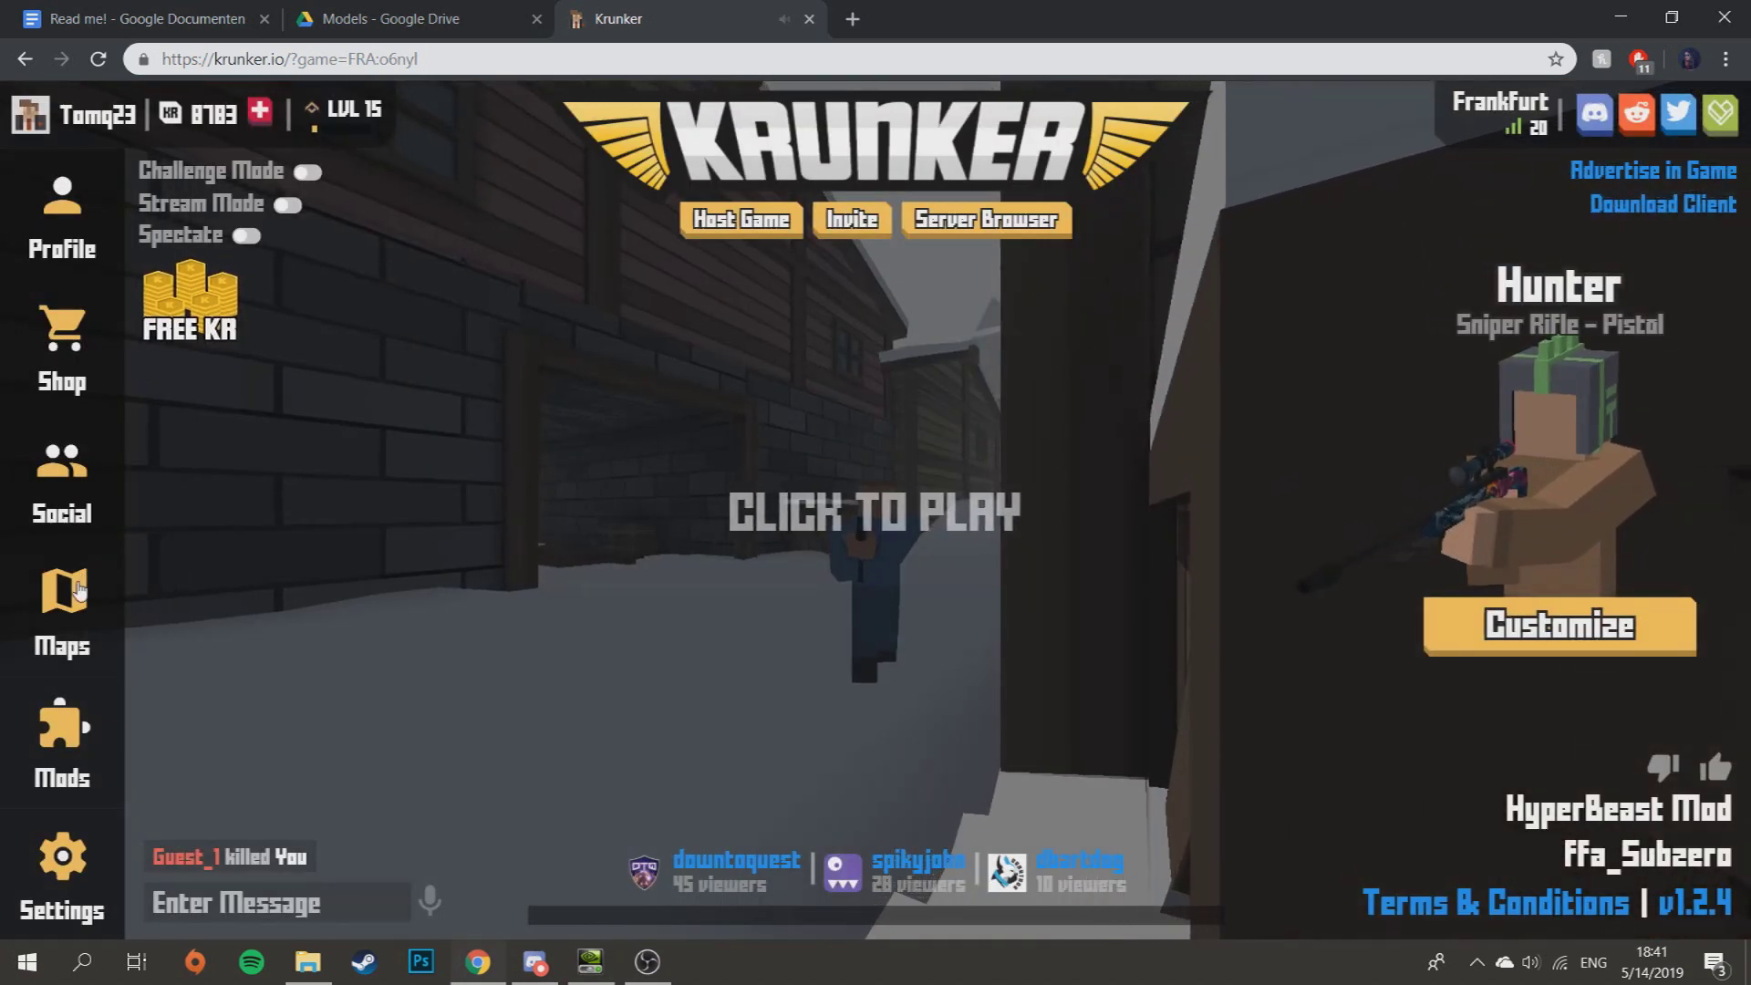
- Switch to the Read me! modding guide at its Edit the sounds & textures section
key(ctrl+1)
scroll(759, 406, down, 4)
scroll(759, 409, up, 4)
- Read the guide's weapon file name list and Mod URL instructions, then minimise Chrome
scroll(762, 364, down, 15)
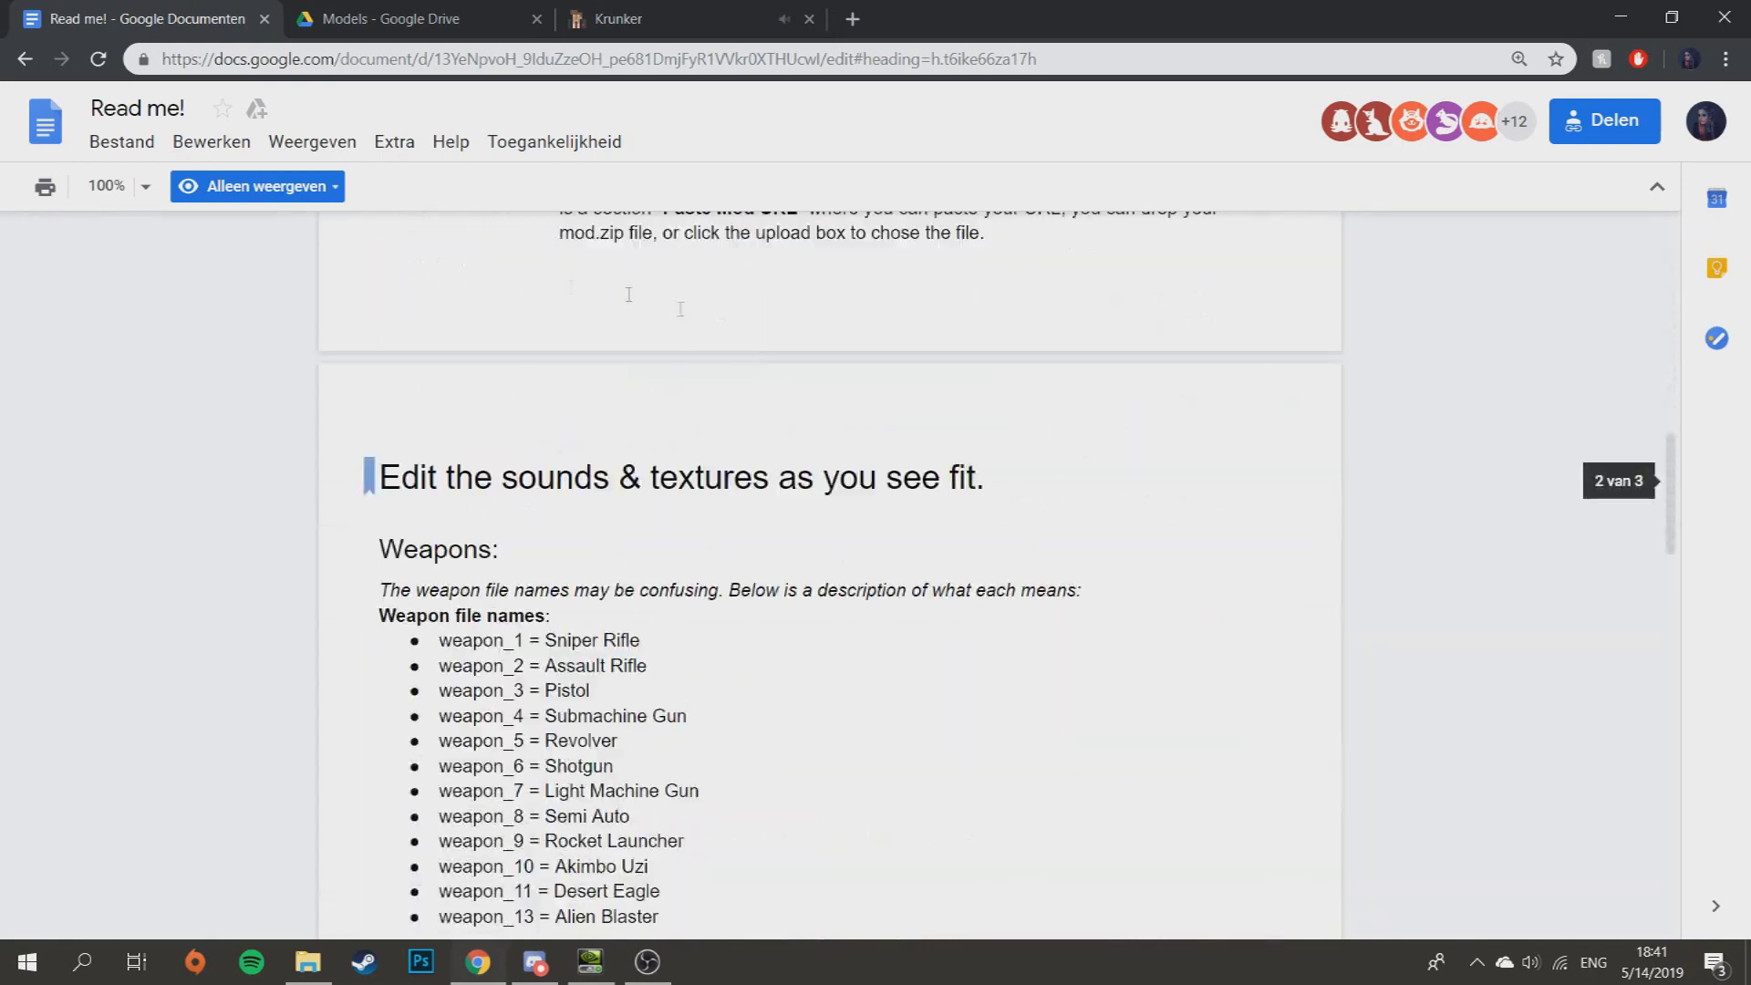
drag(438, 456, 926, 756)
click(812, 493)
scroll(843, 610, up, 6)
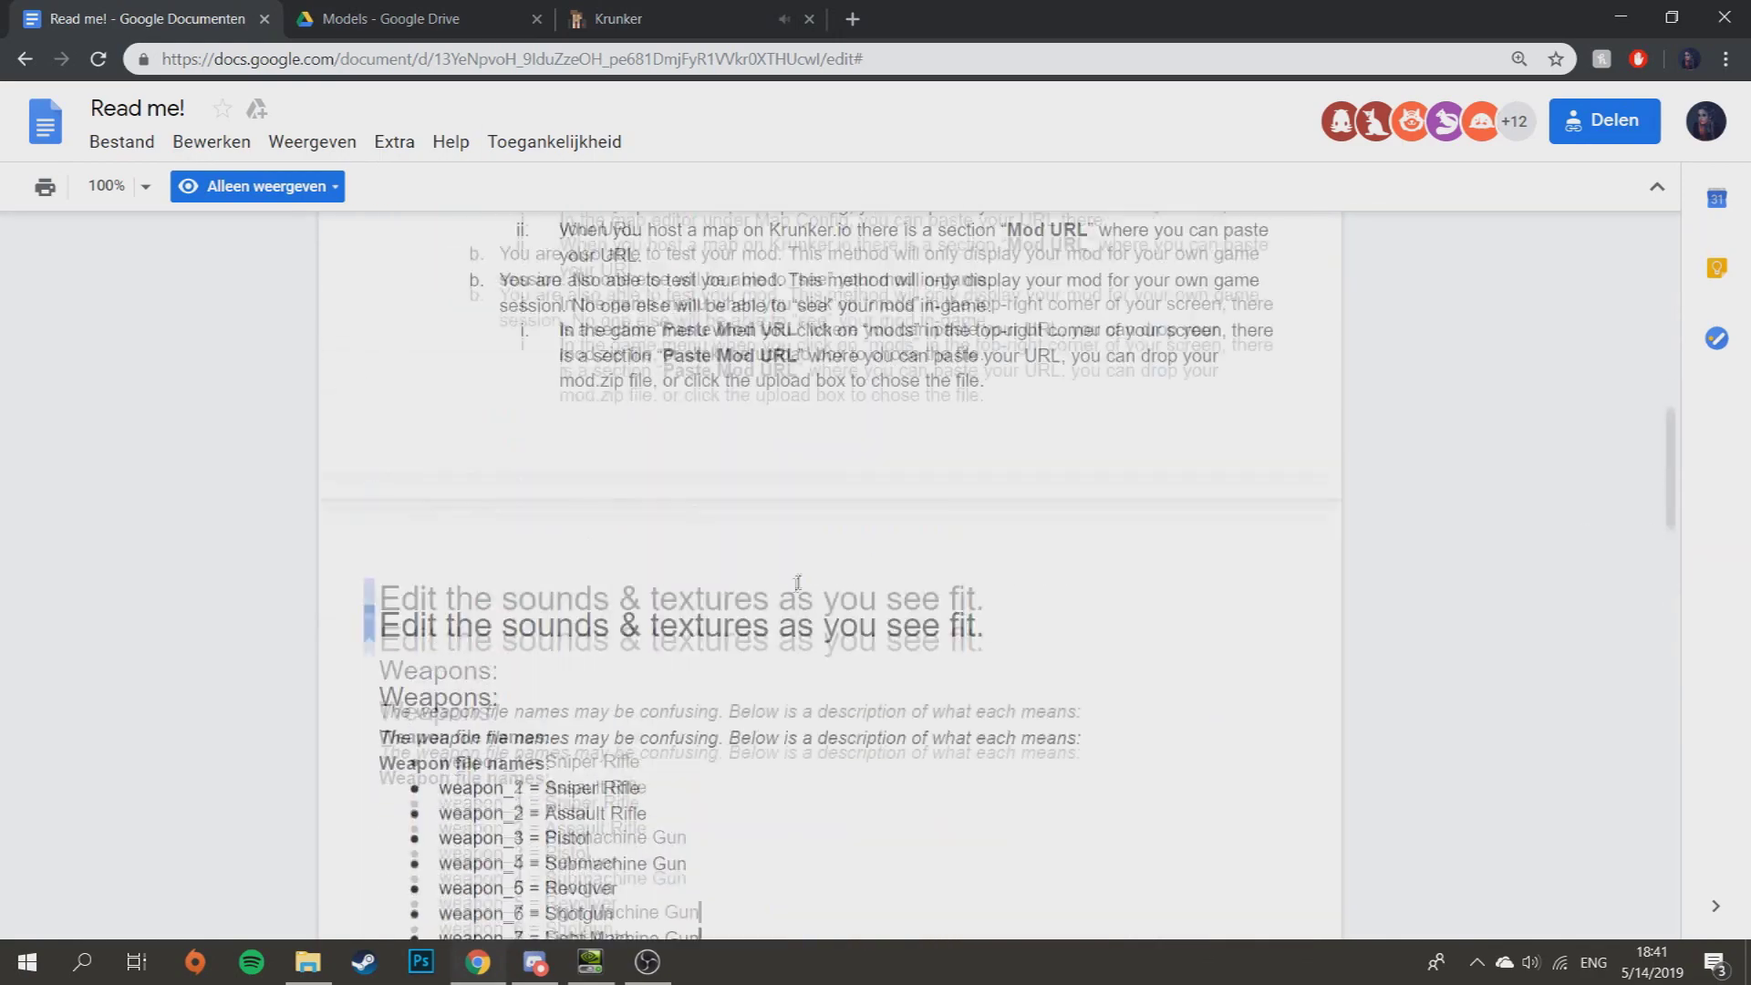
drag(843, 610, 643, 620)
click(824, 537)
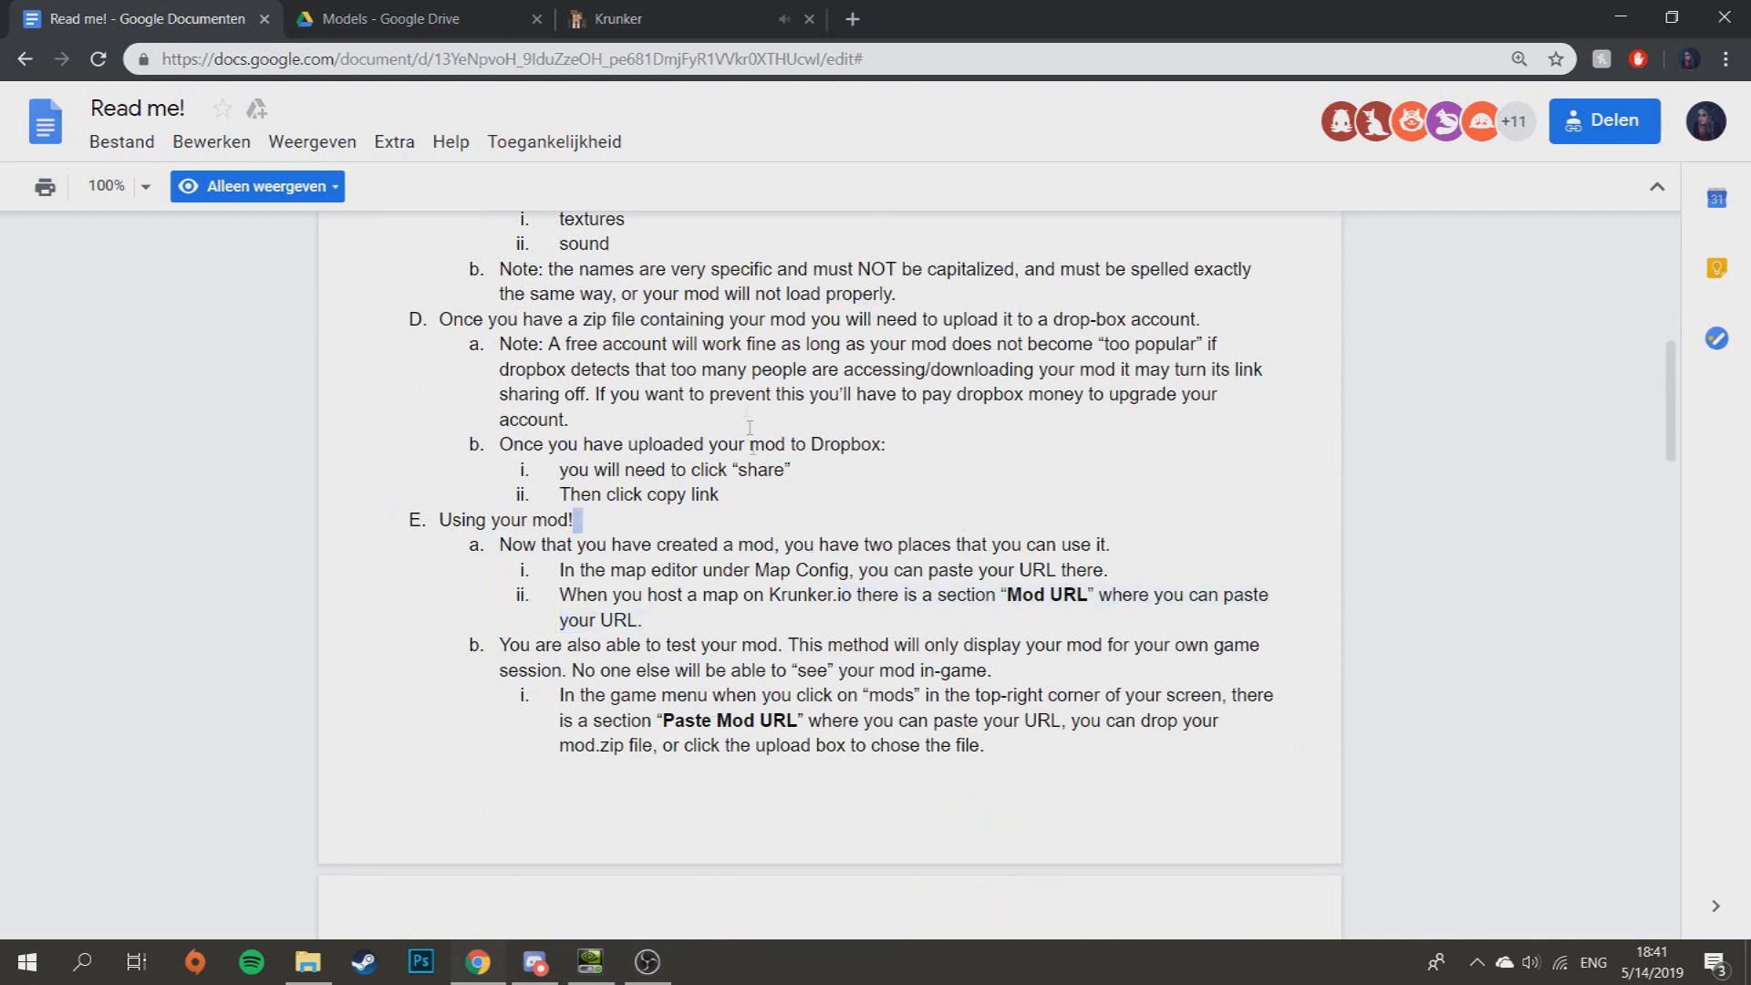
click(1621, 16)
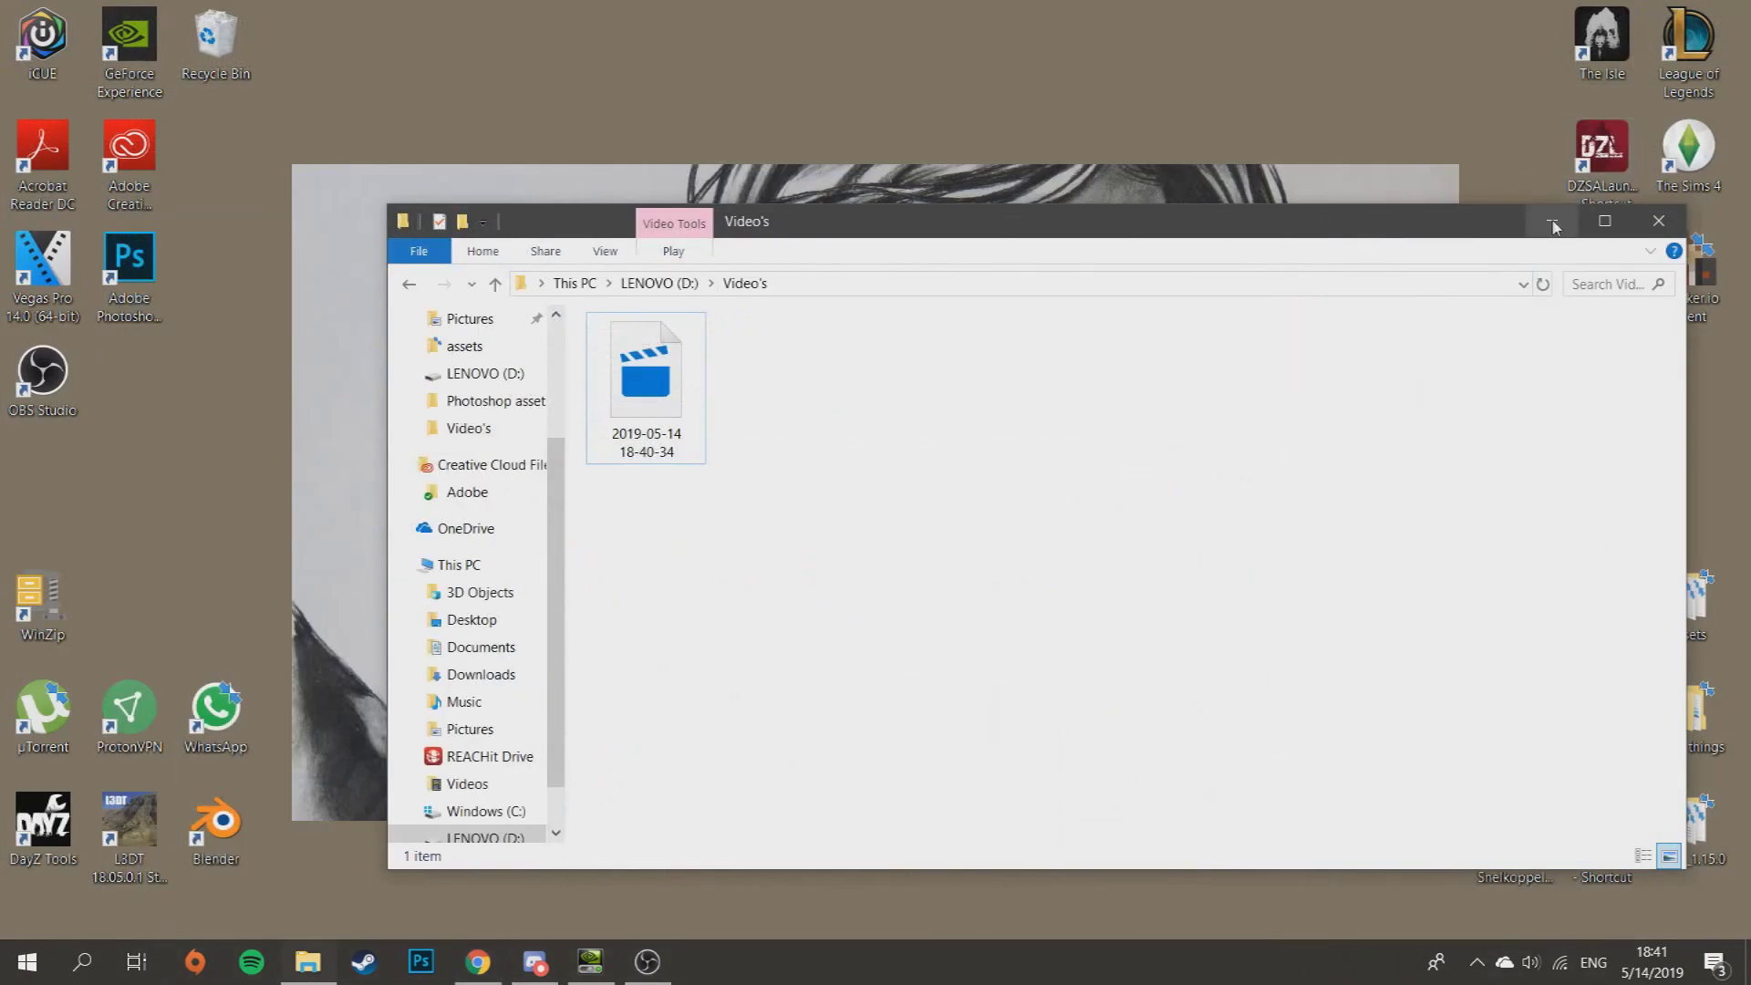
- Return to the browser and start the Creative Cloud All Apps free 7-day trial checkout
click(1554, 217)
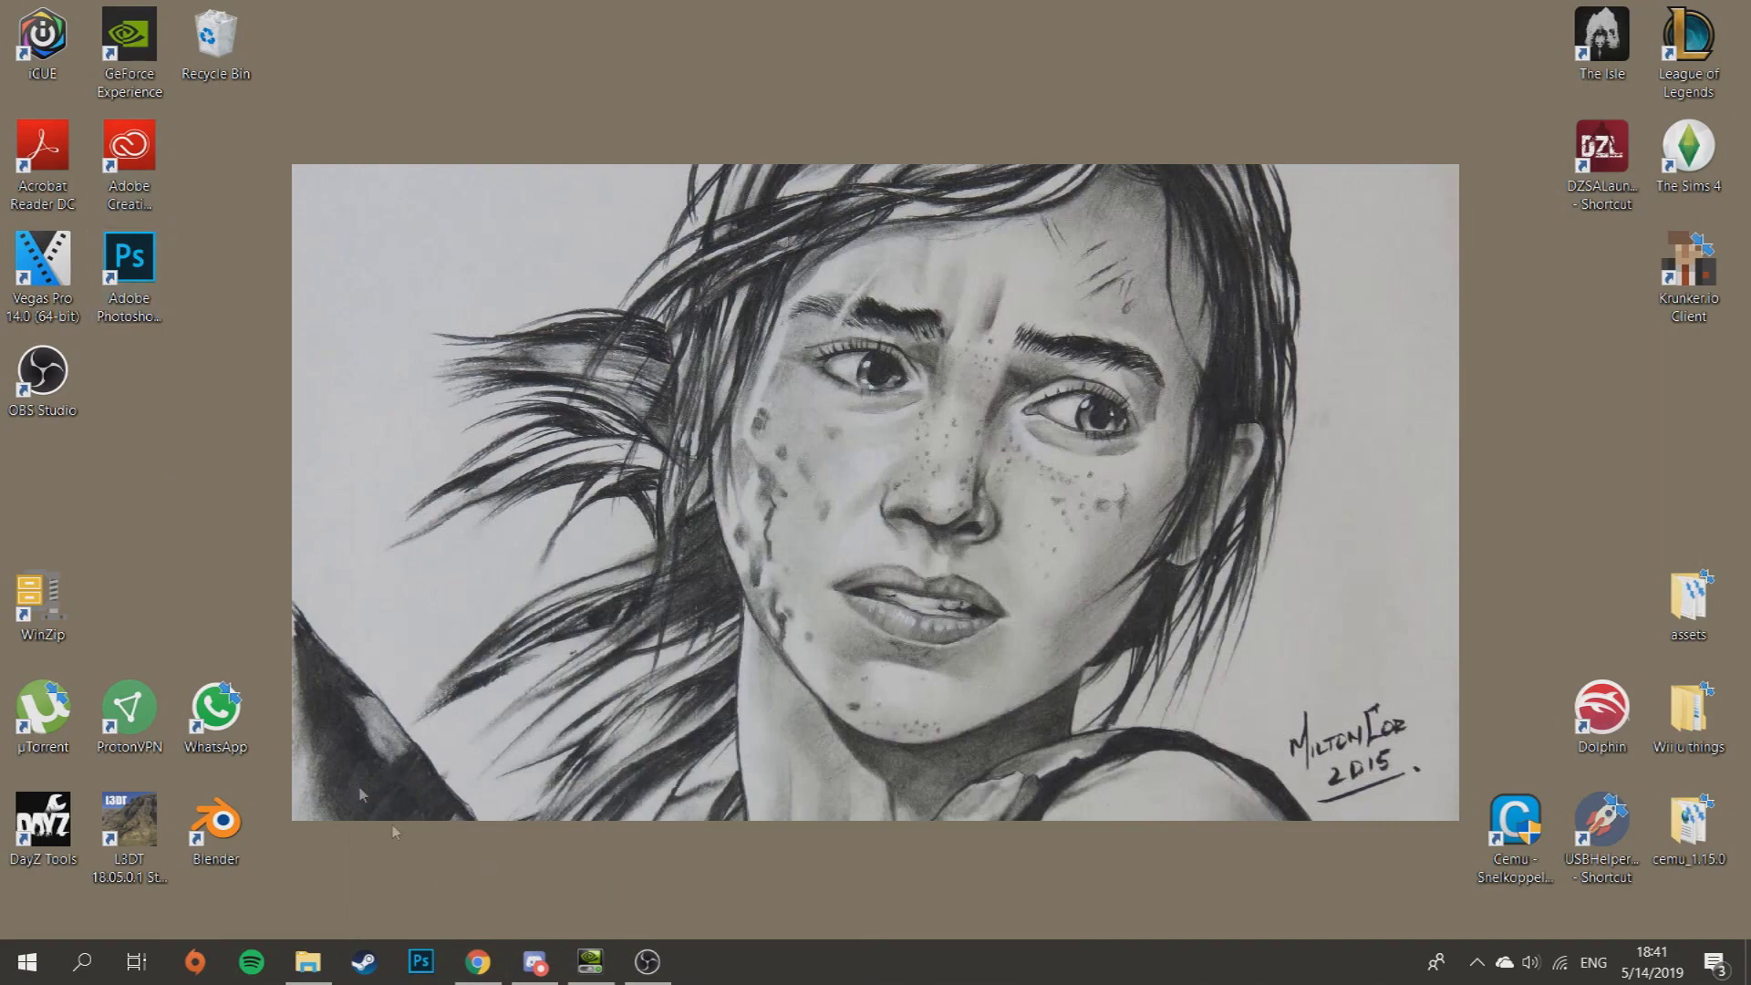
click(478, 962)
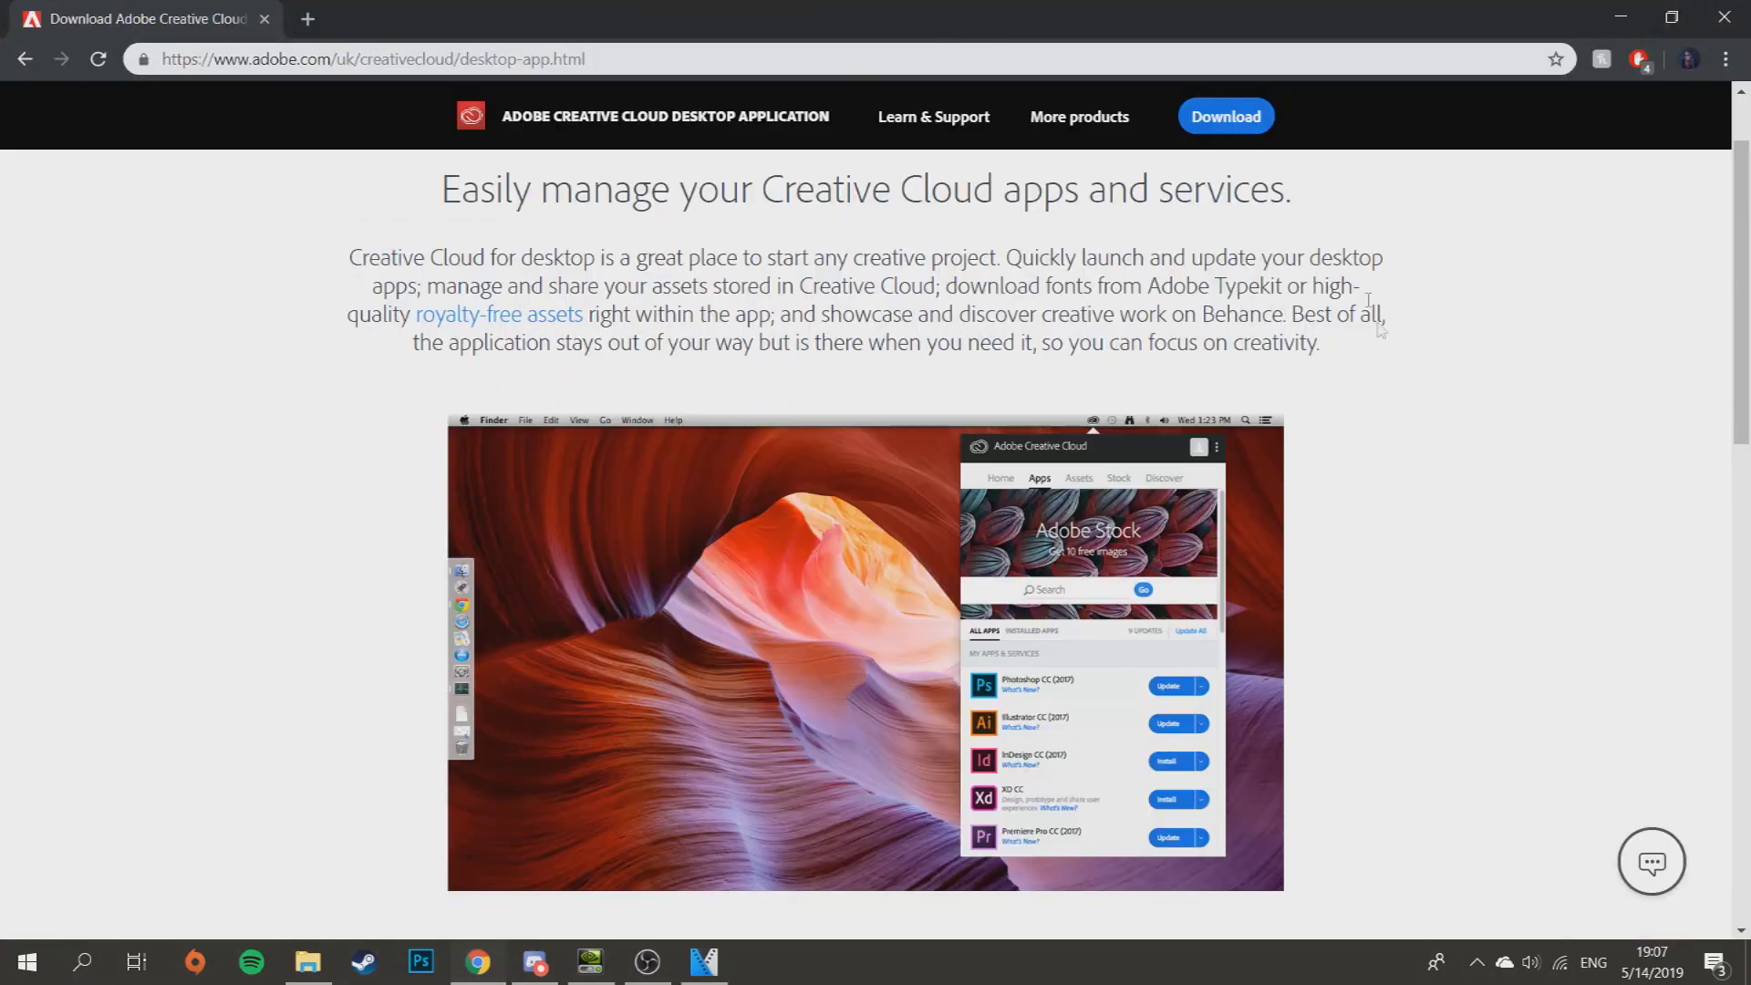
scroll(1063, 395, down, 15)
scroll(1068, 378, up, 15)
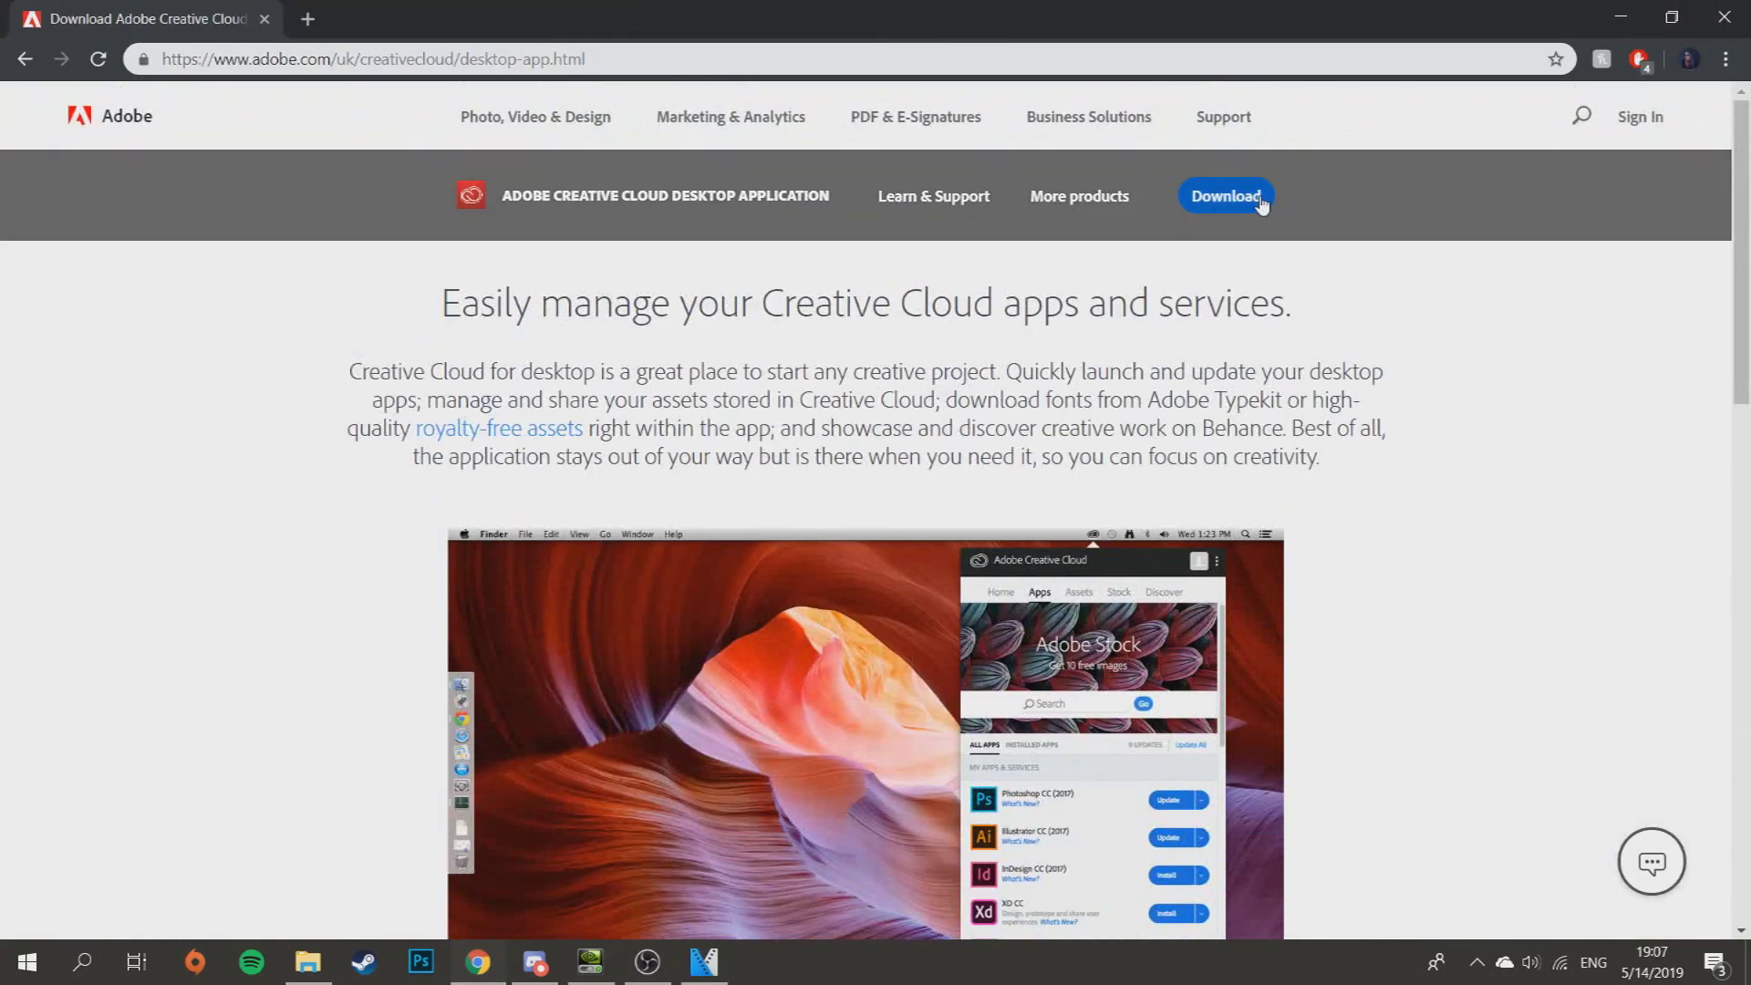
click(1256, 203)
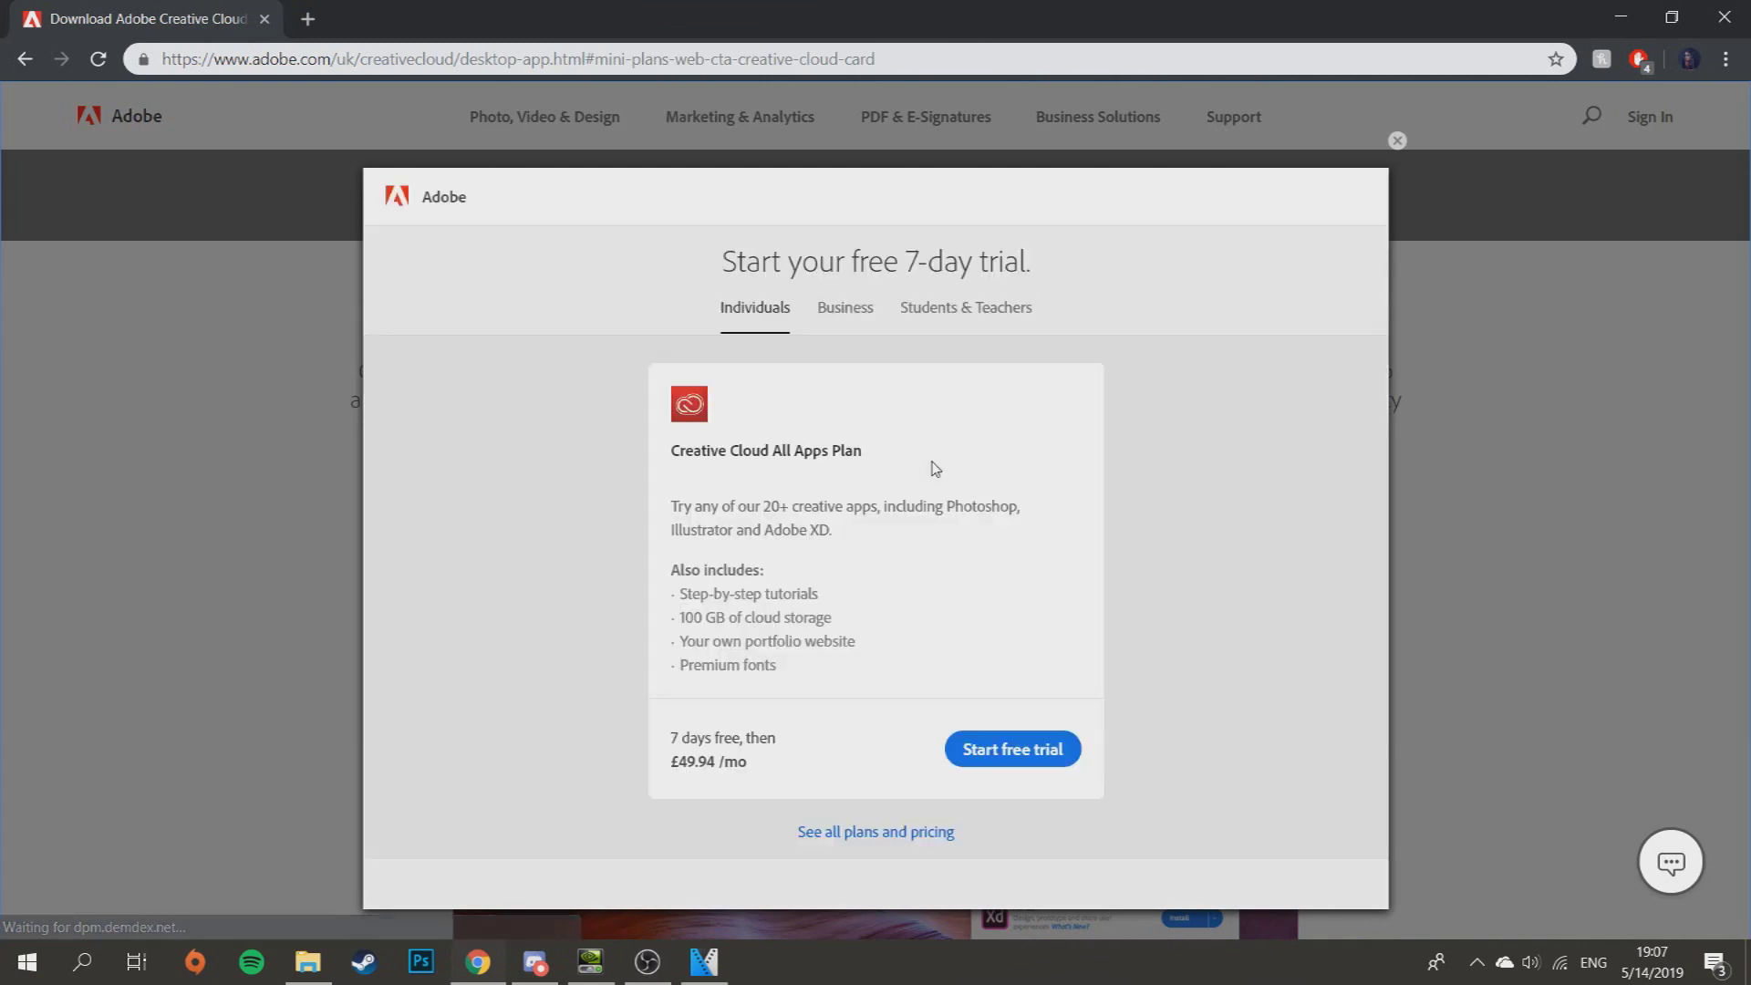
click(1015, 757)
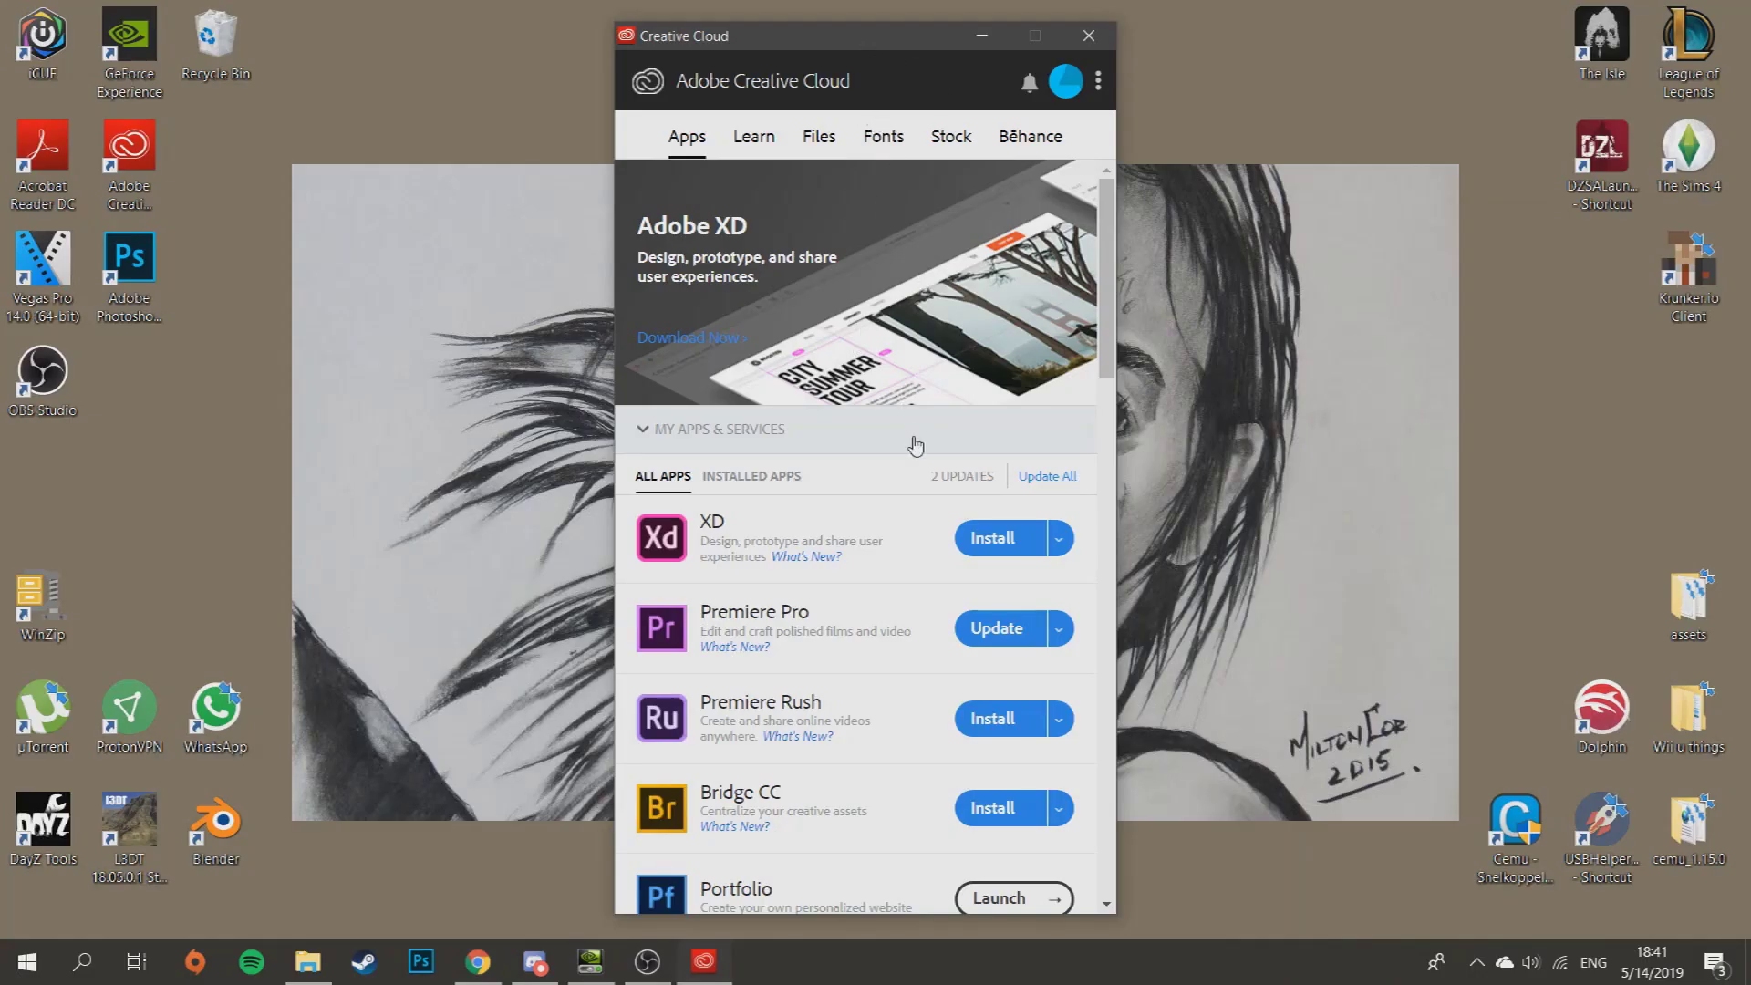
- Scroll through Creative Cloud's installable and trial apps, including Photoshop CC, then return to Chrome
scroll(916, 445, down, 20)
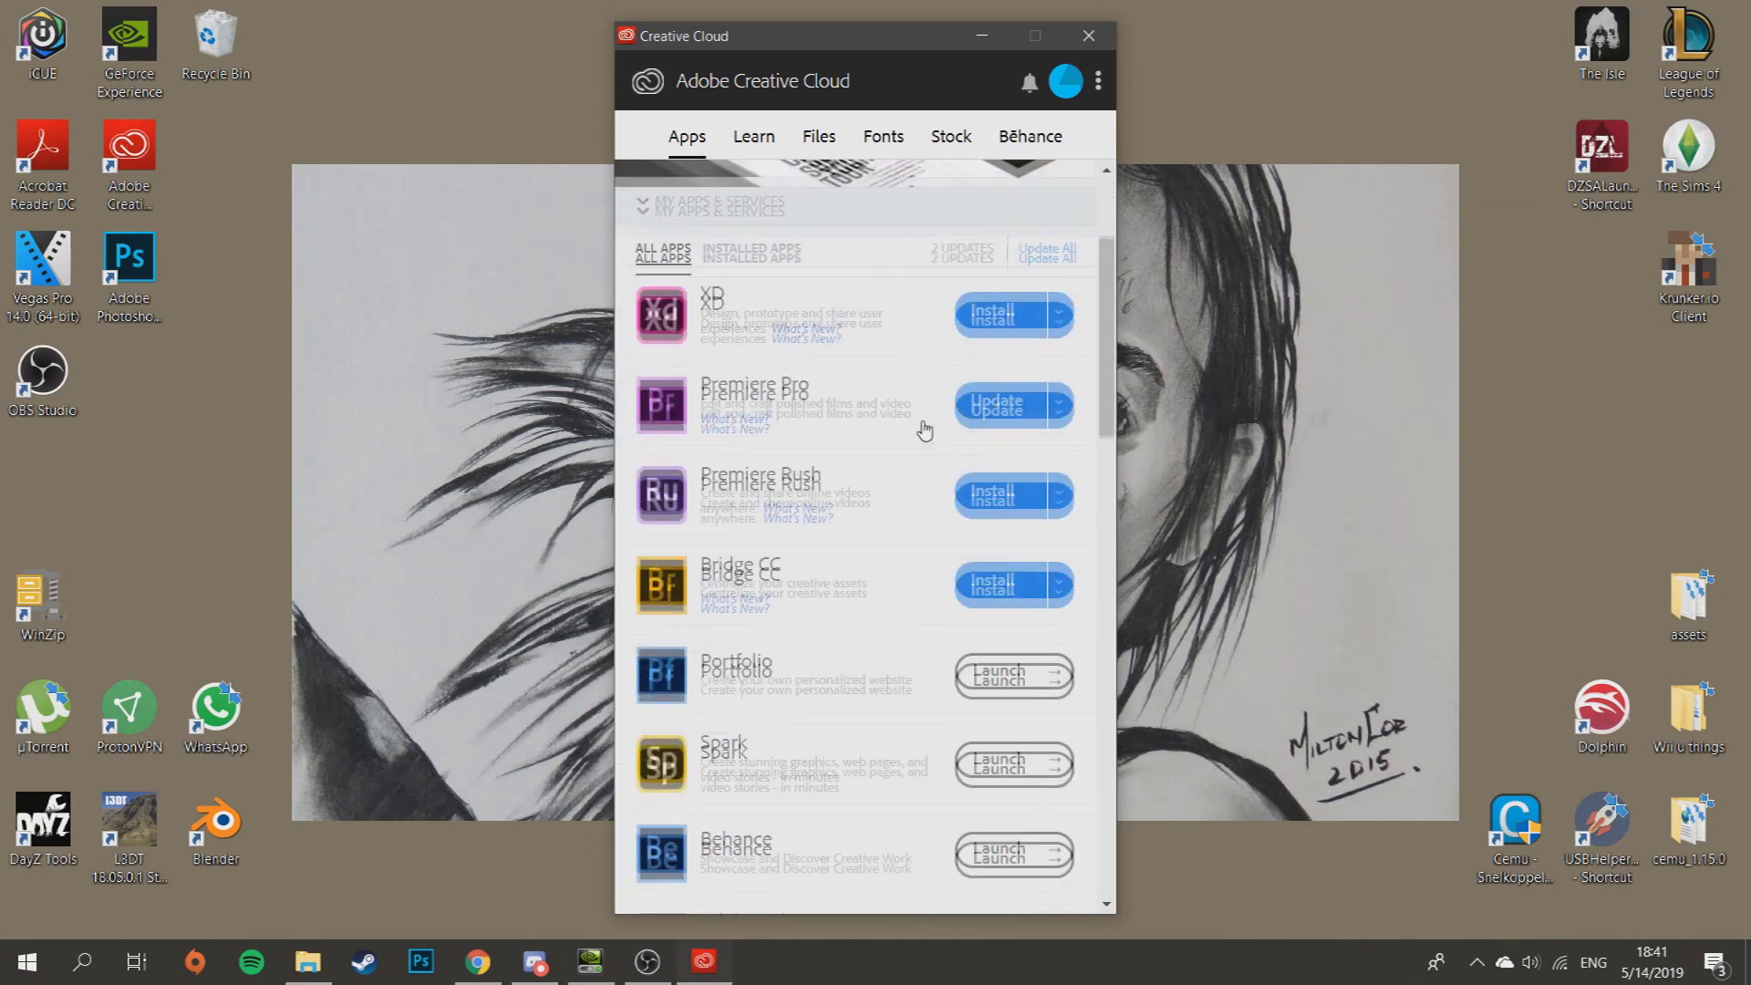
scroll(899, 528, up, 20)
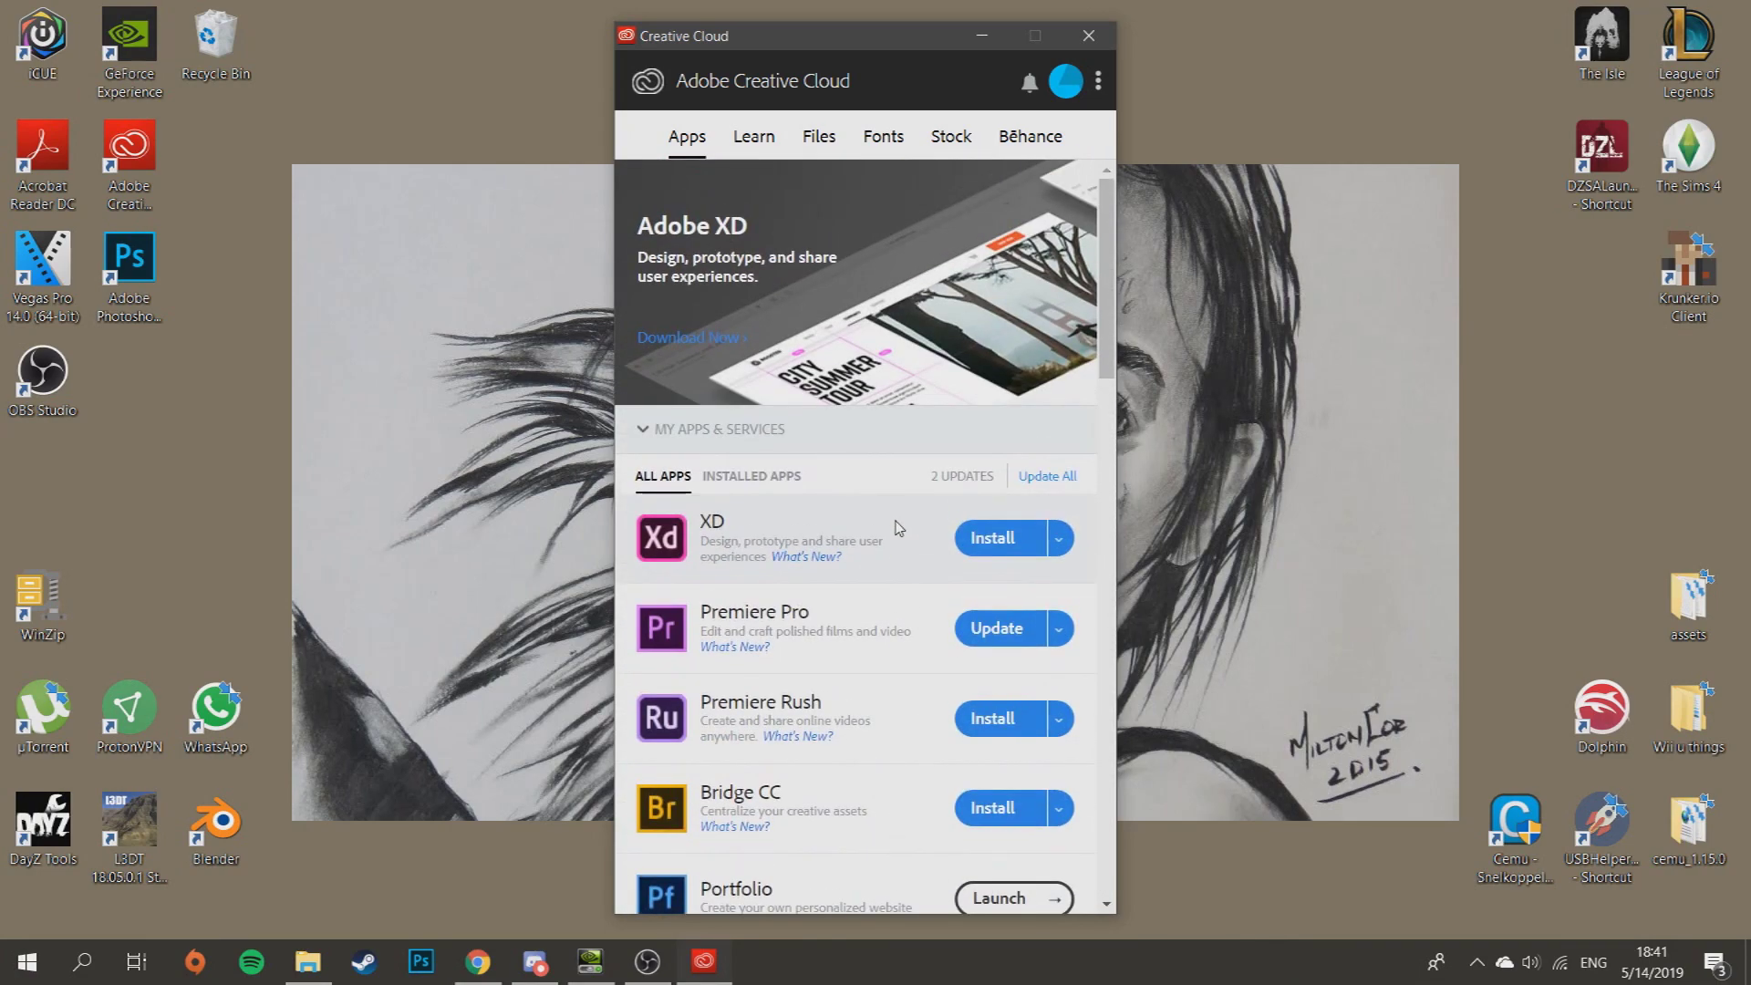
scroll(894, 511, down, 3)
scroll(892, 566, up, 3)
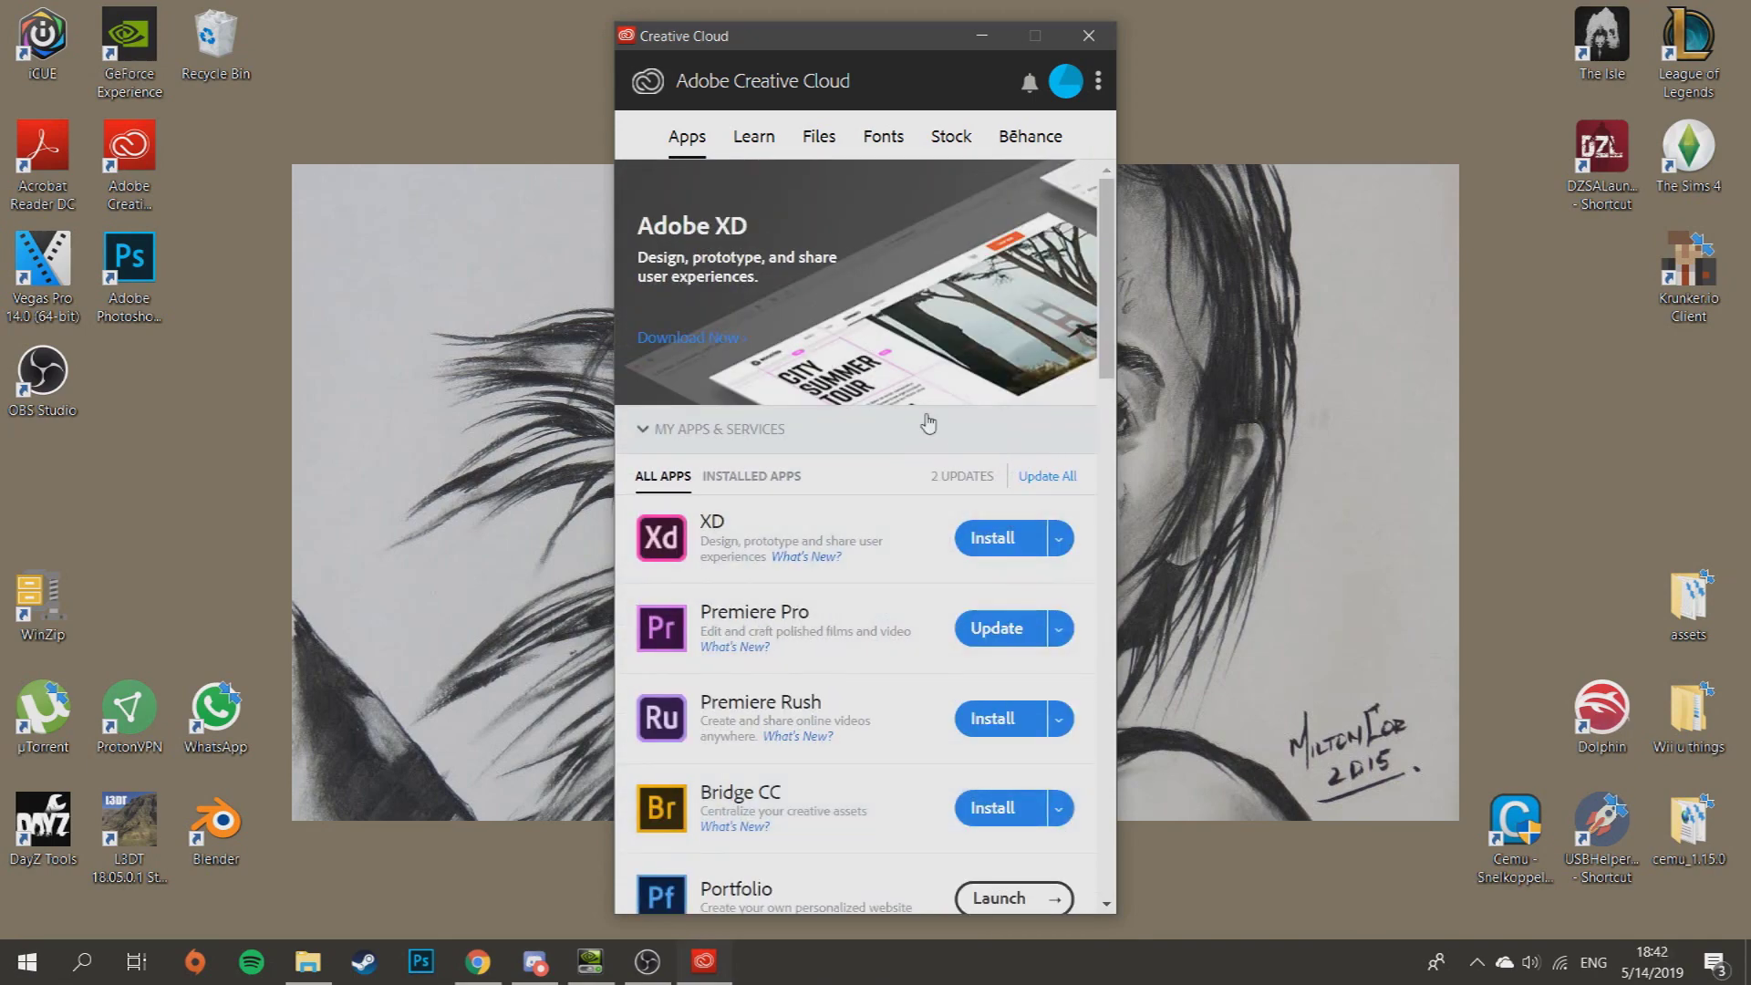
scroll(840, 436, down, 8)
scroll(906, 508, up, 8)
scroll(922, 513, down, 5)
scroll(921, 510, down, 15)
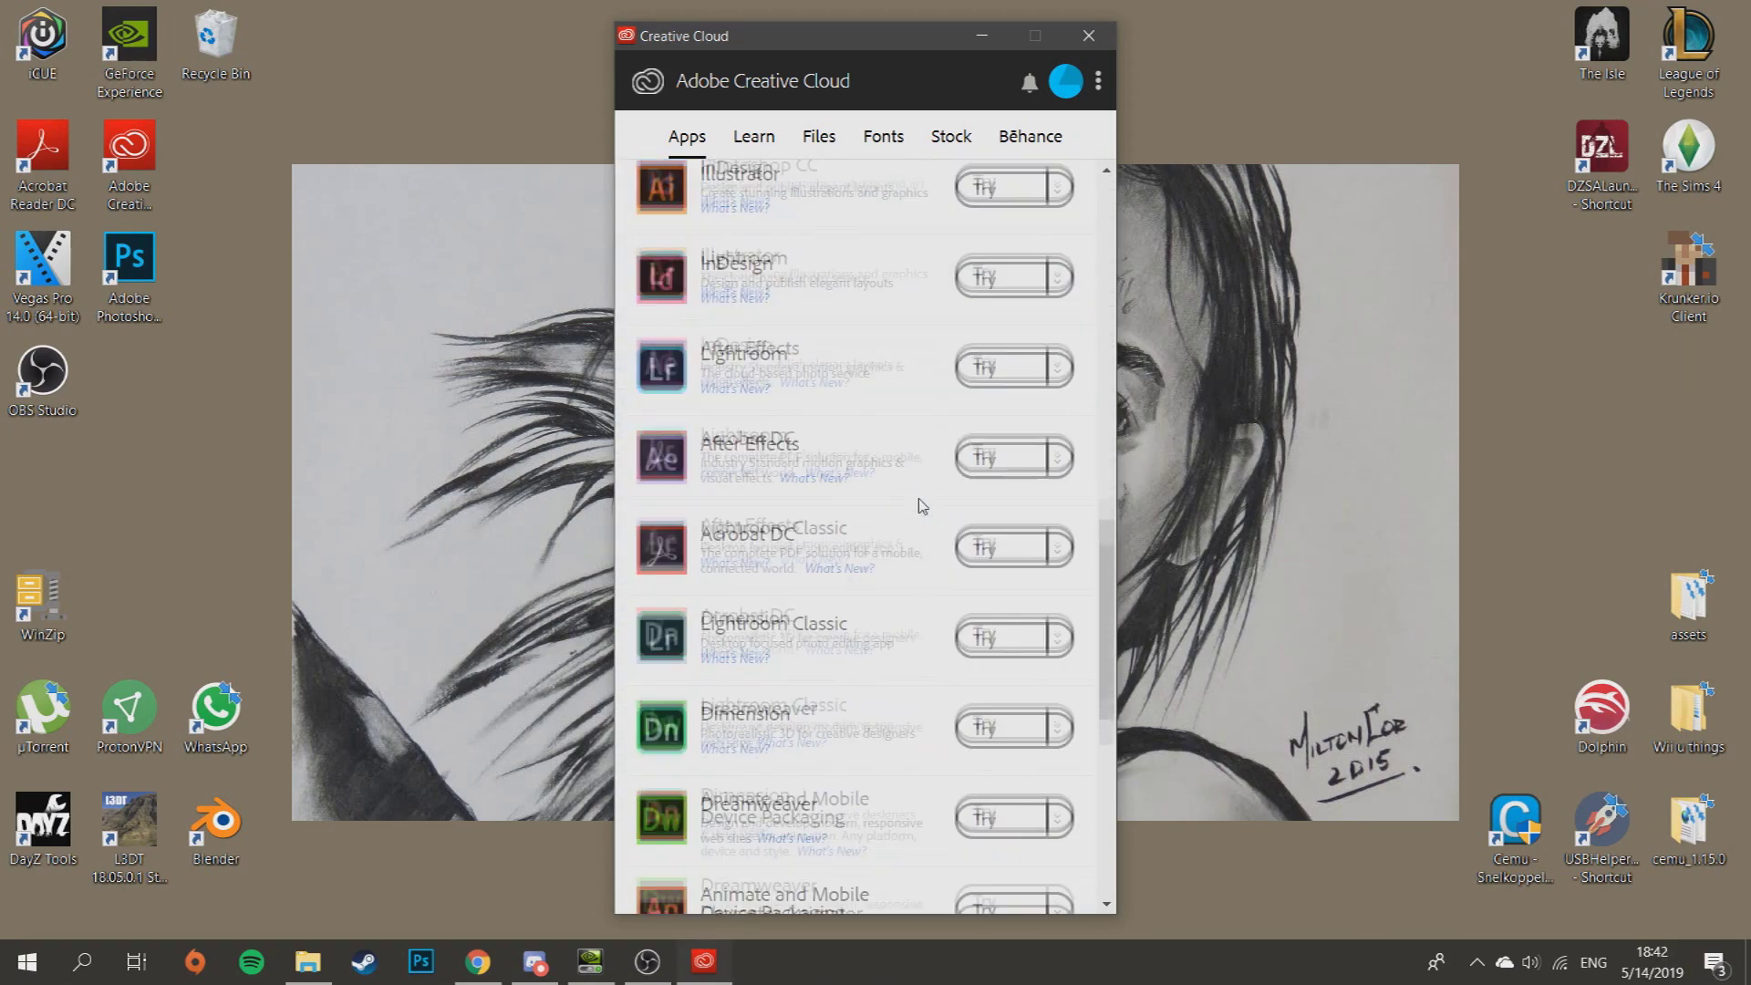
scroll(858, 602, up, 5)
scroll(848, 636, up, 7)
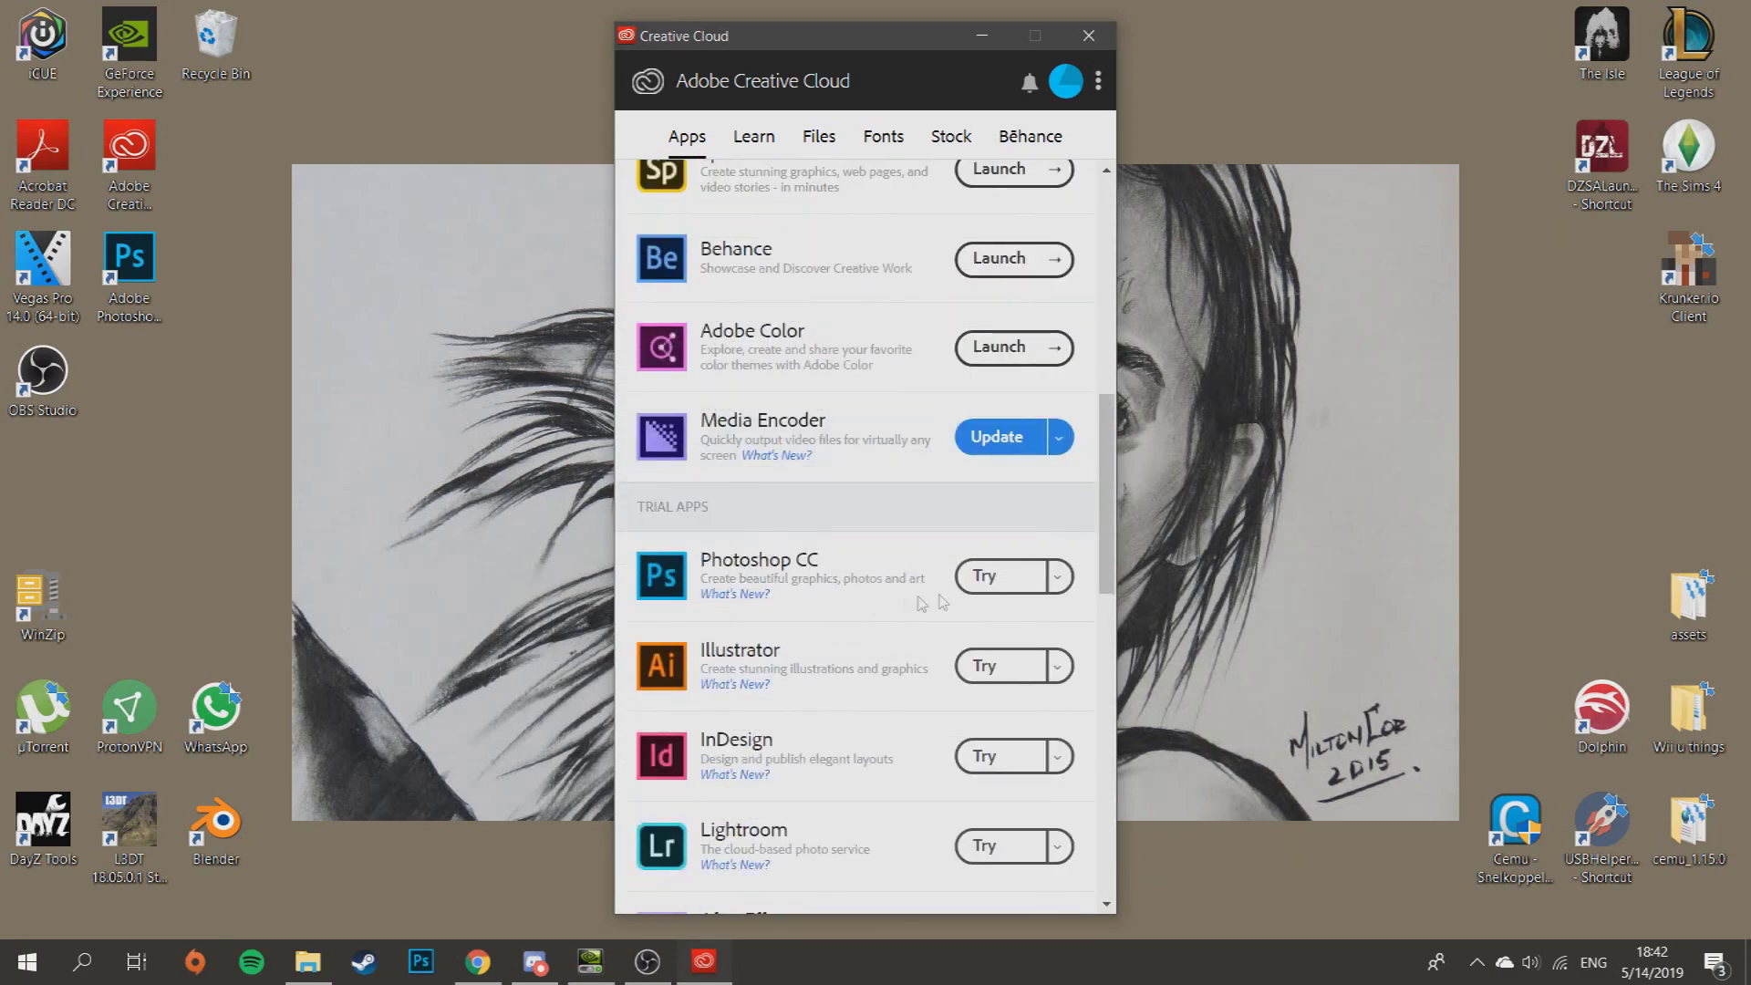
scroll(922, 604, up, 8)
scroll(915, 646, down, 7)
scroll(920, 629, up, 7)
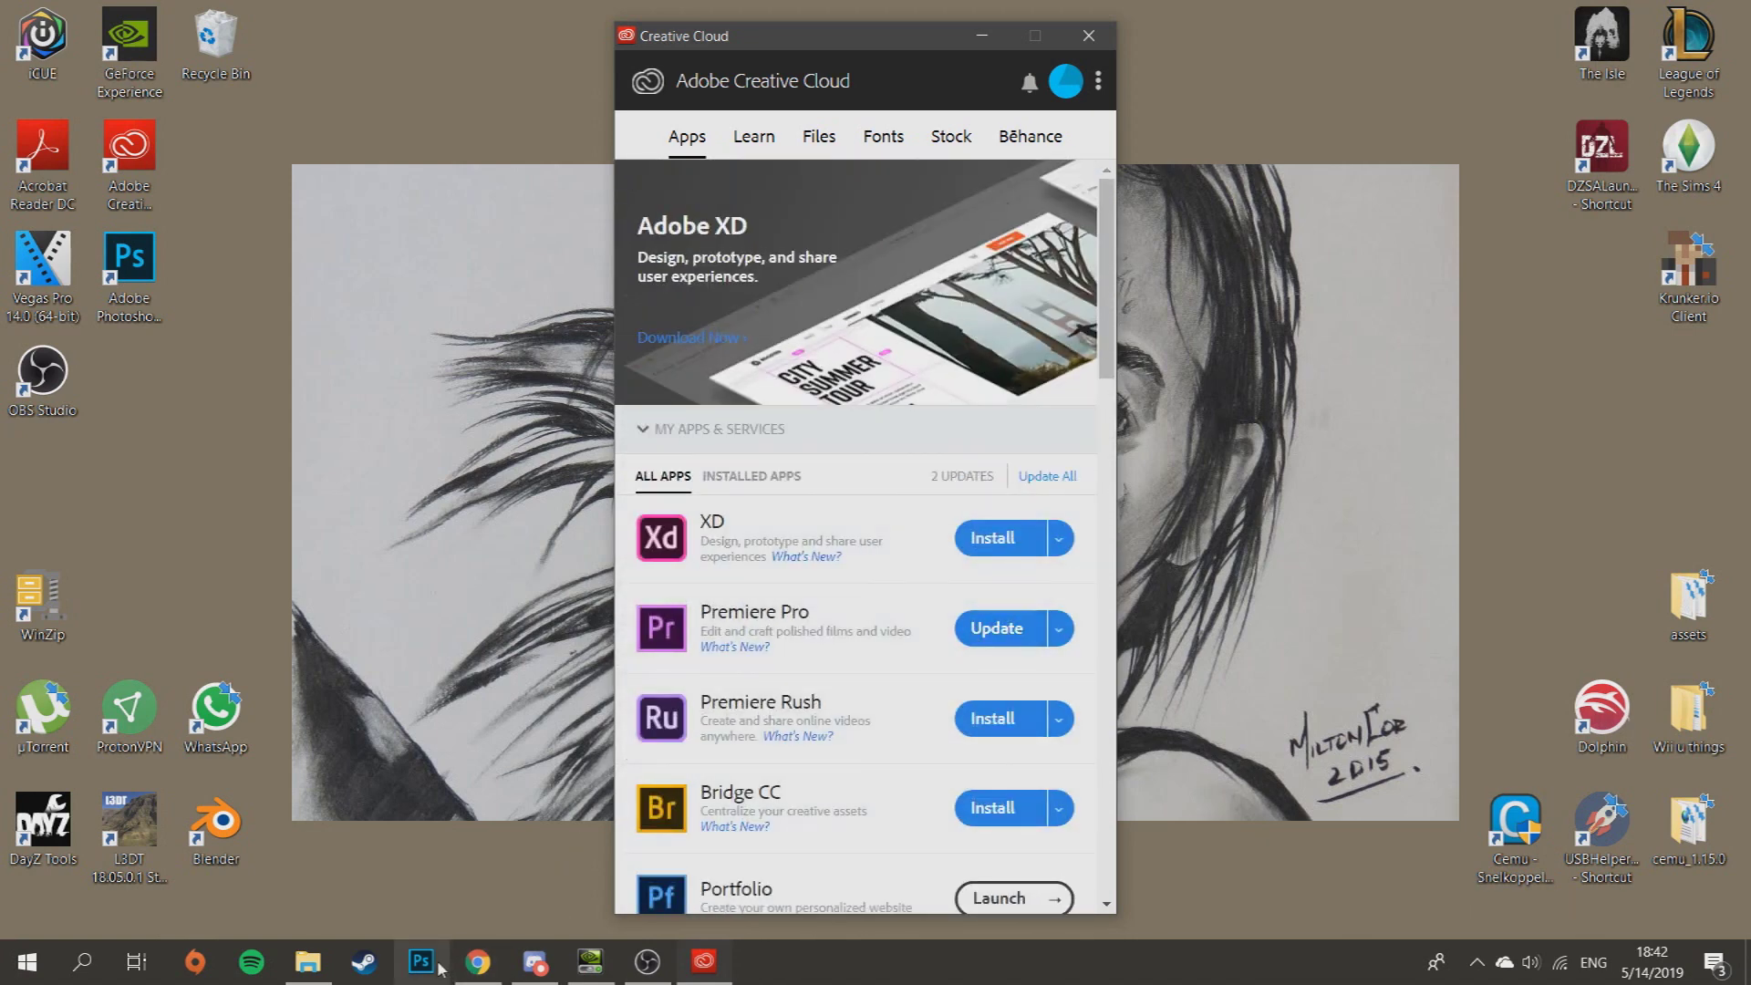
click(476, 963)
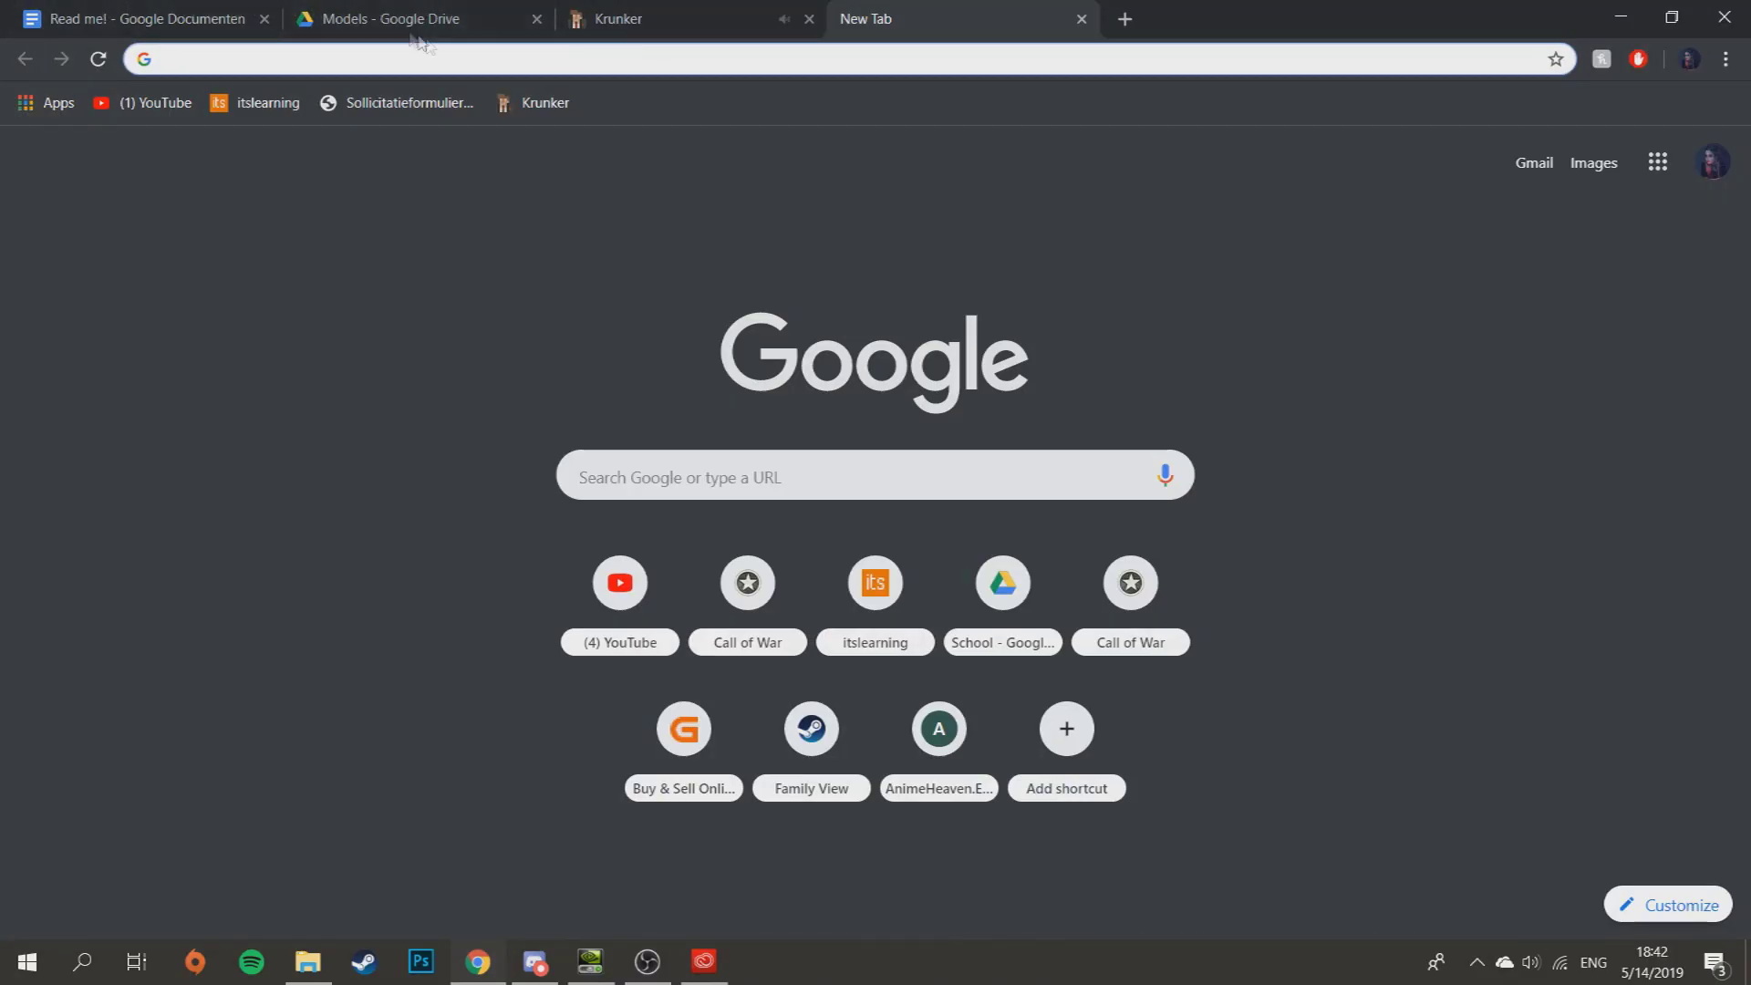
- Go up to the mod Drive folder and cross-check the Read me! guide
click(364, 19)
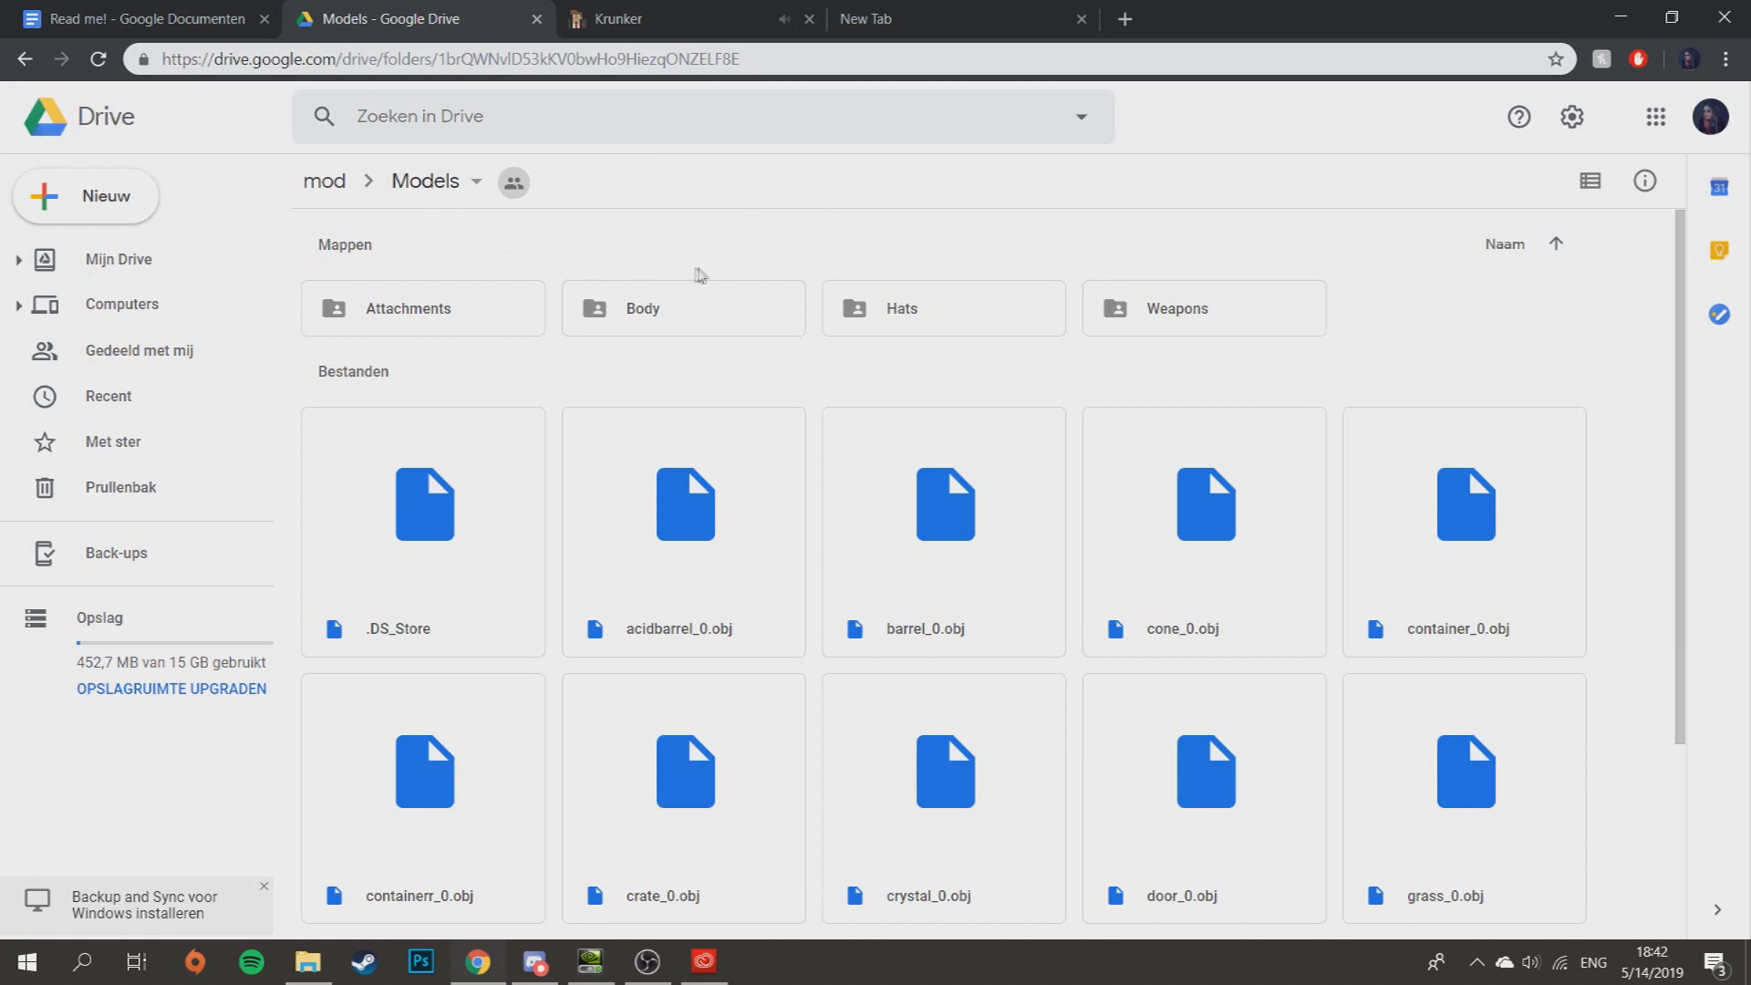
click(327, 180)
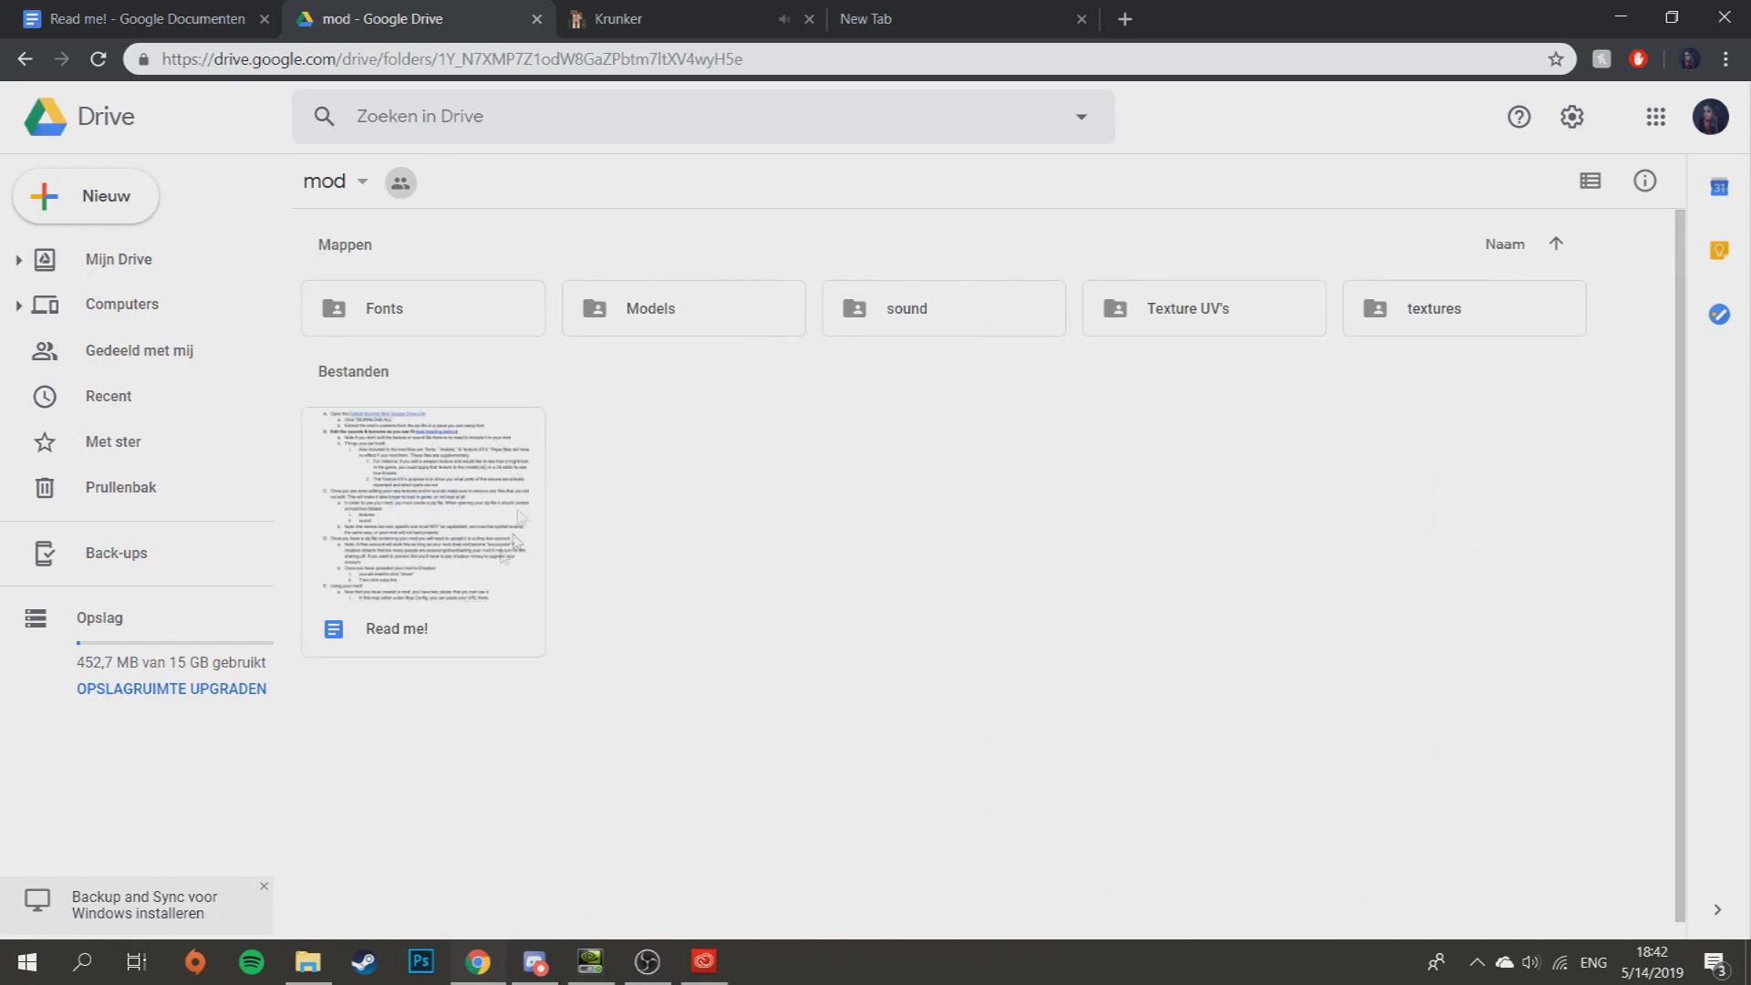
click(146, 18)
scroll(839, 602, up, 10)
scroll(839, 593, down, 15)
scroll(840, 593, up, 14)
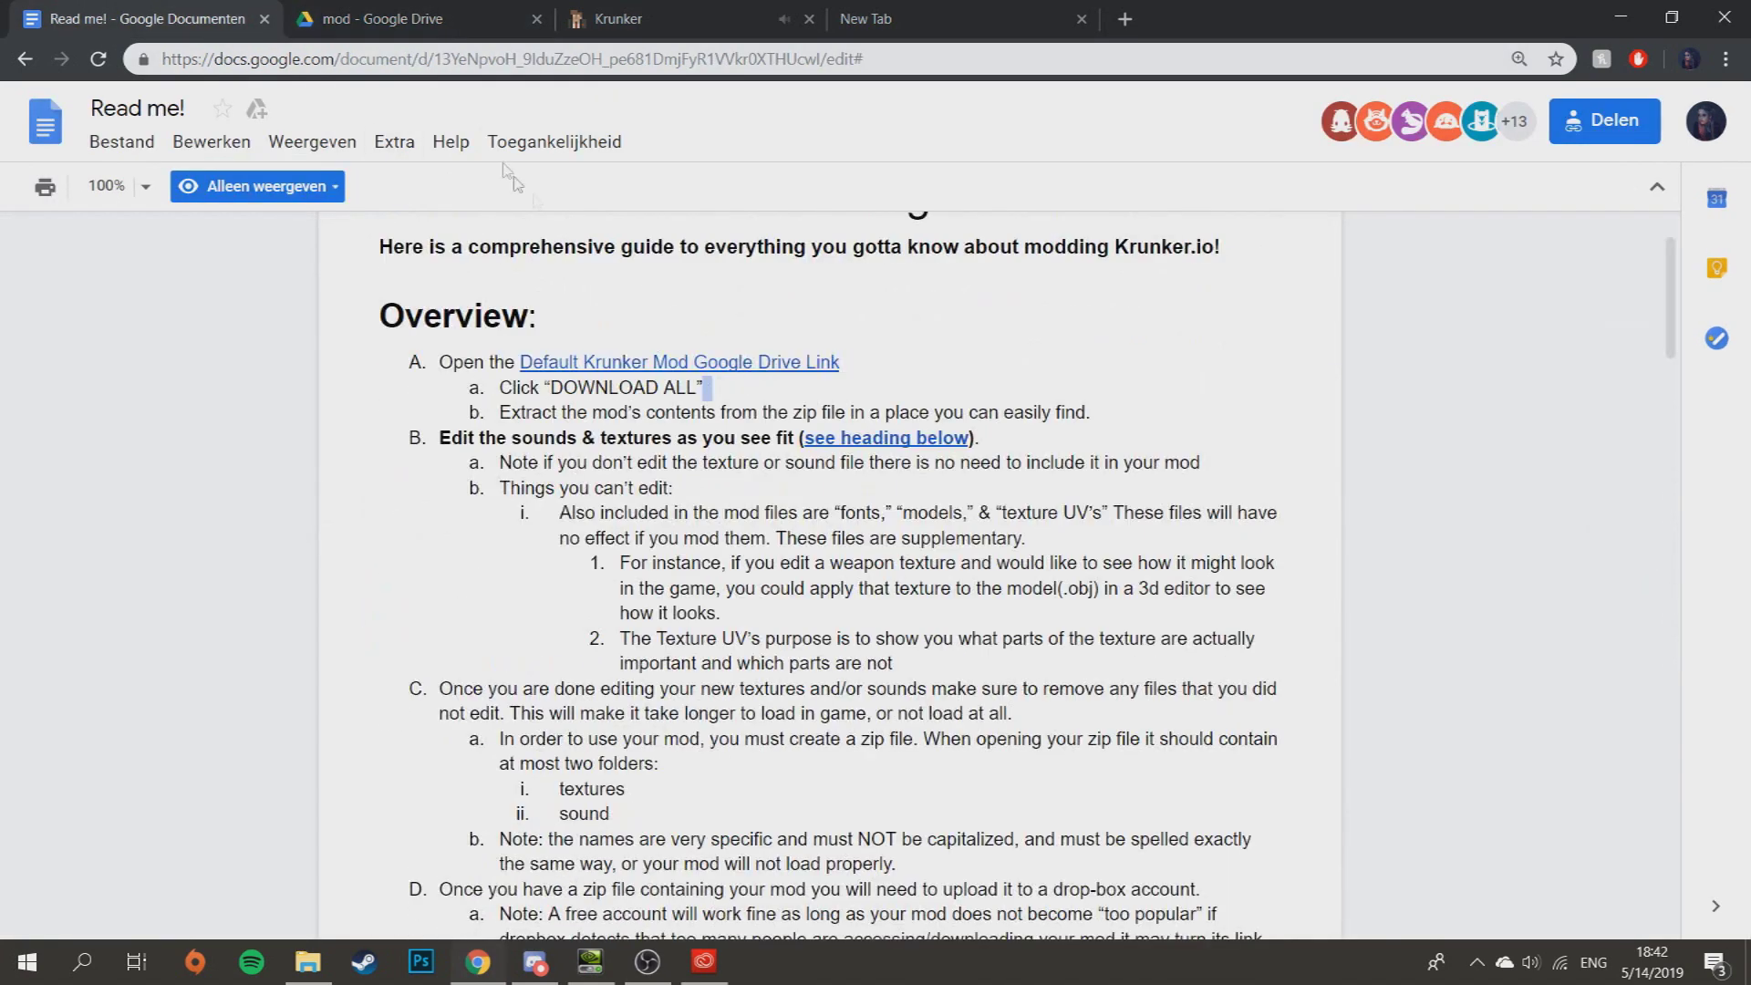
click(379, 20)
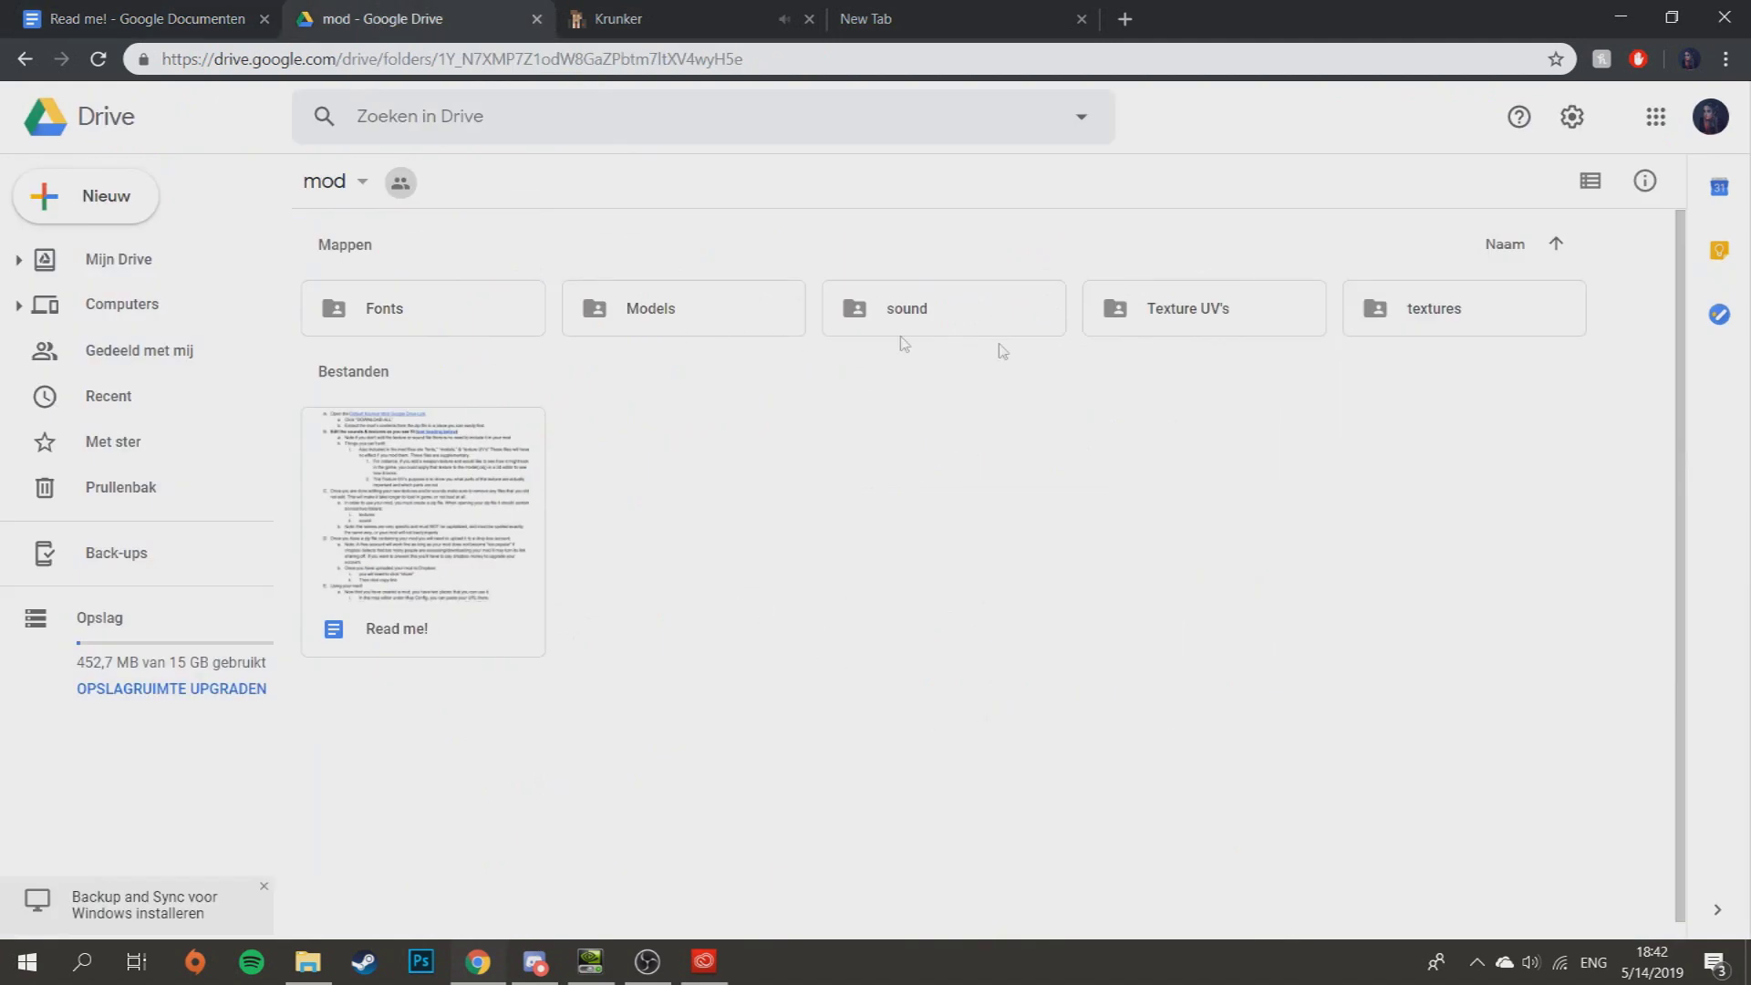
- Open Models > Weapons and review the weapon_1 to weapon_14 list in !README.txt
double_click(730, 338)
scroll(638, 523, down, 3)
scroll(638, 523, up, 3)
double_click(1214, 334)
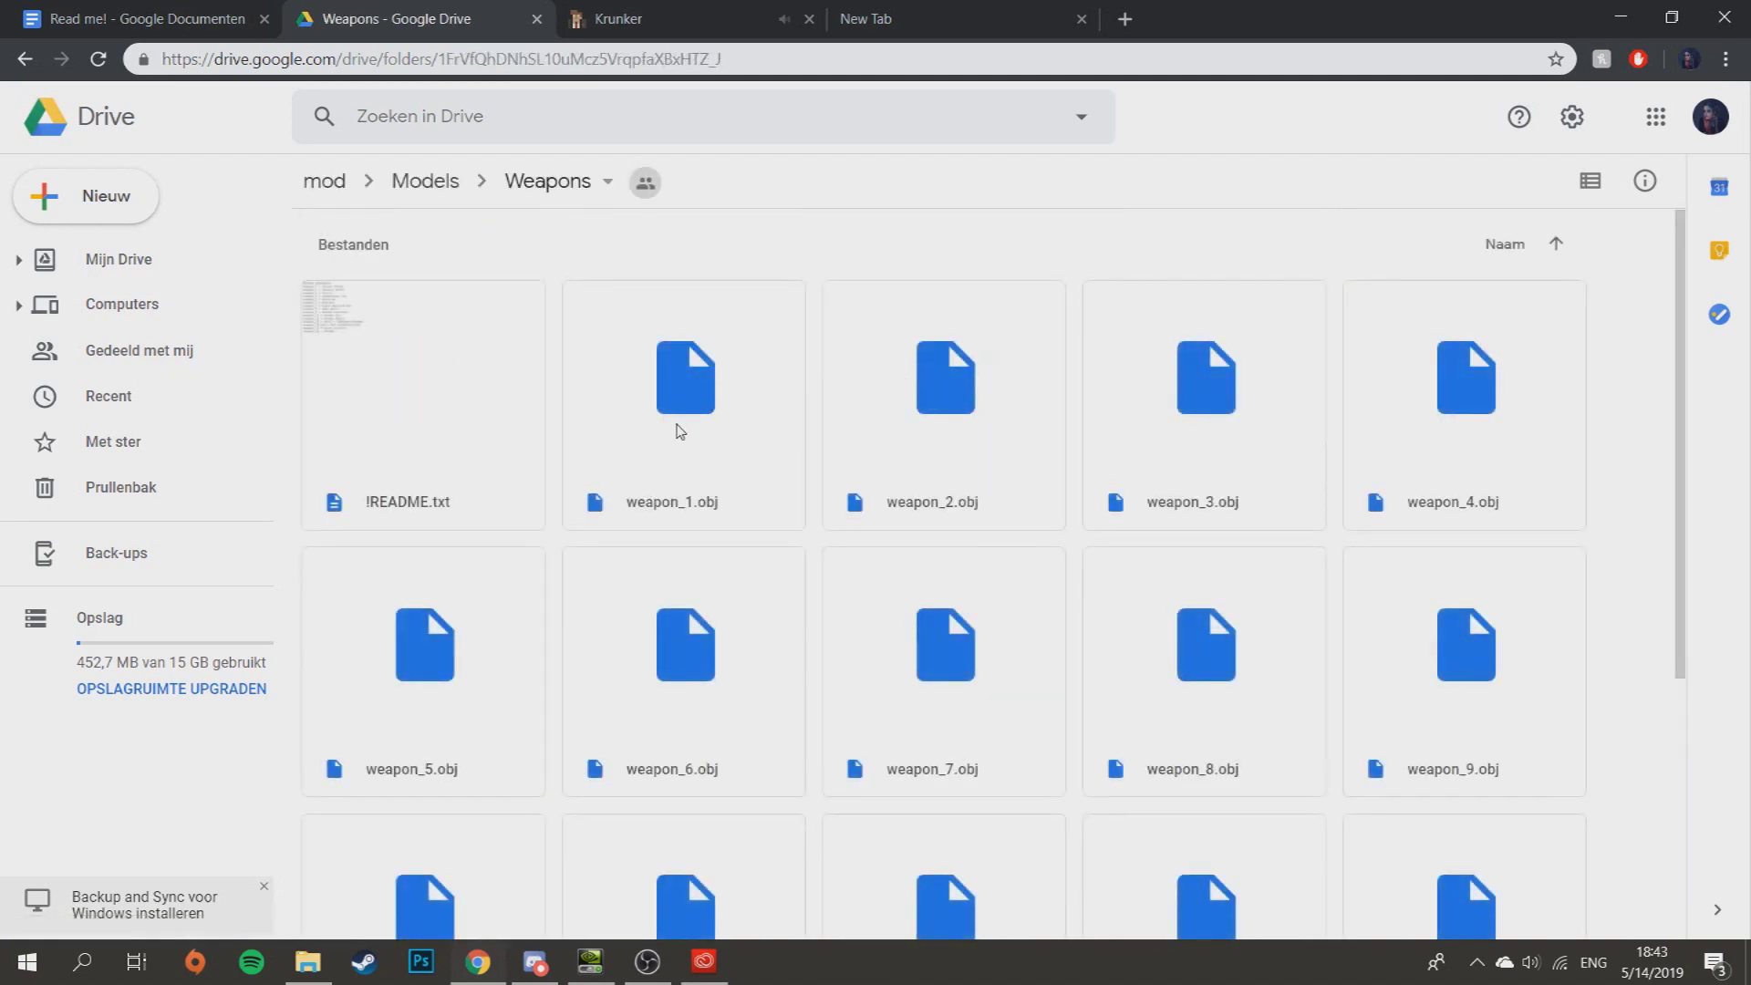
double_click(456, 392)
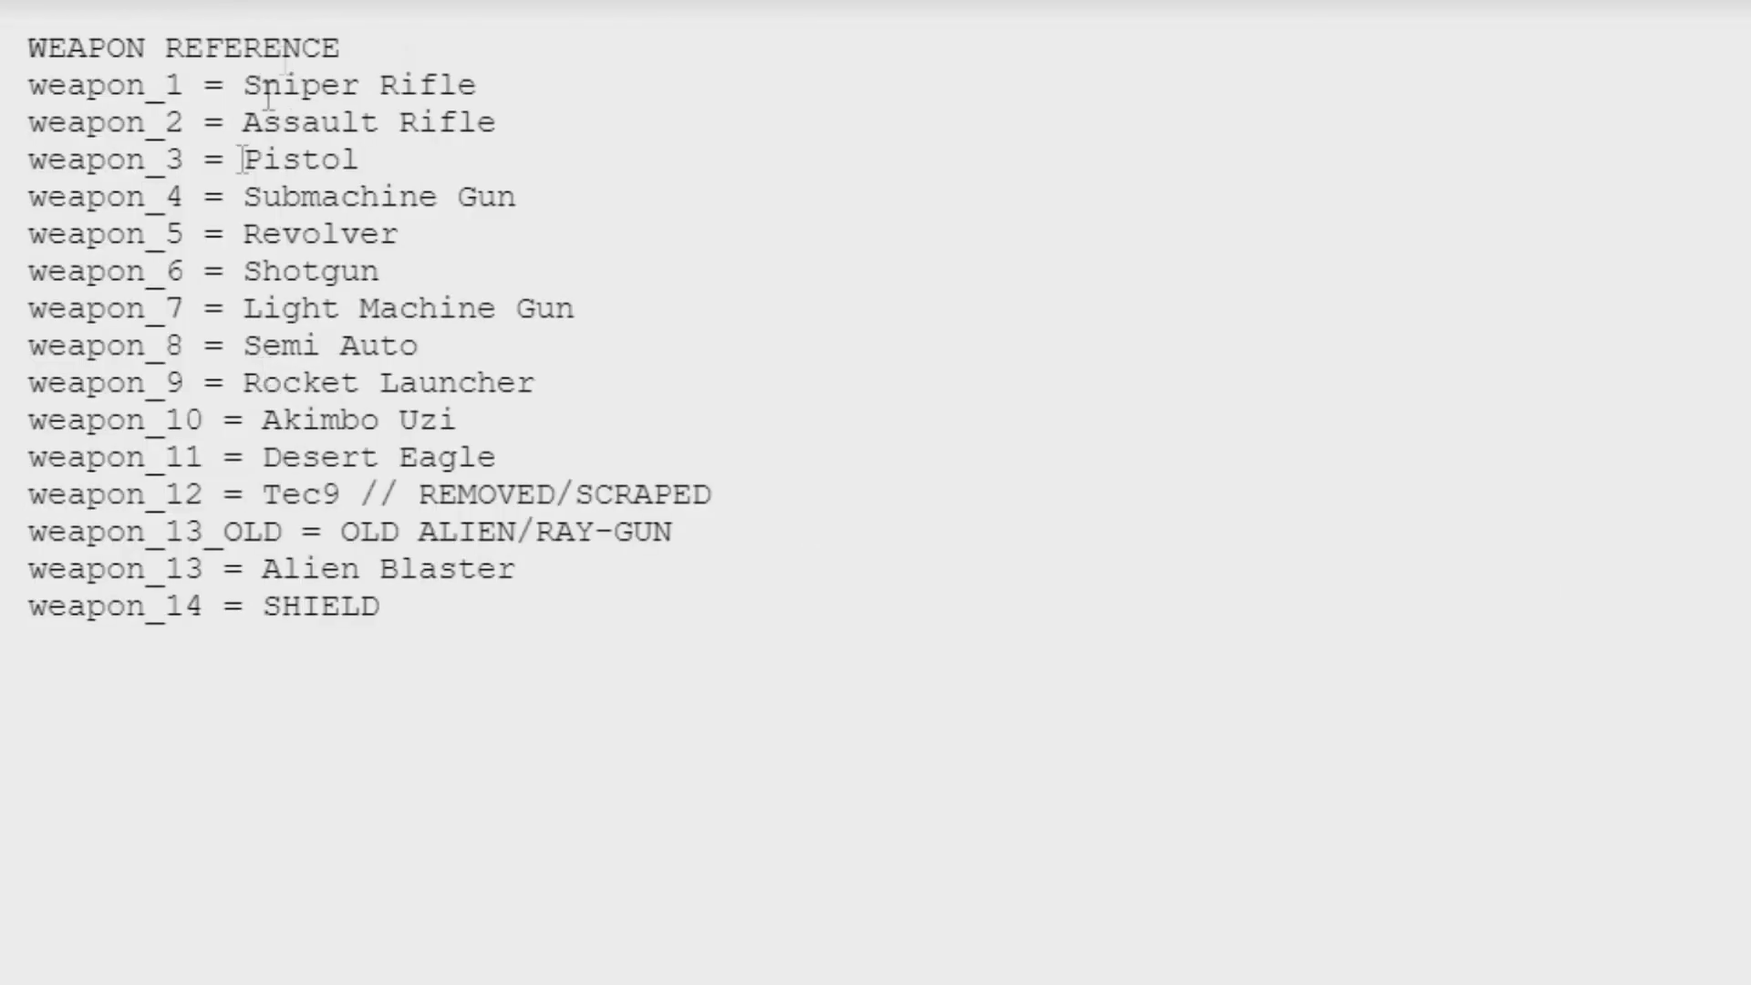
drag(29, 84, 900, 666)
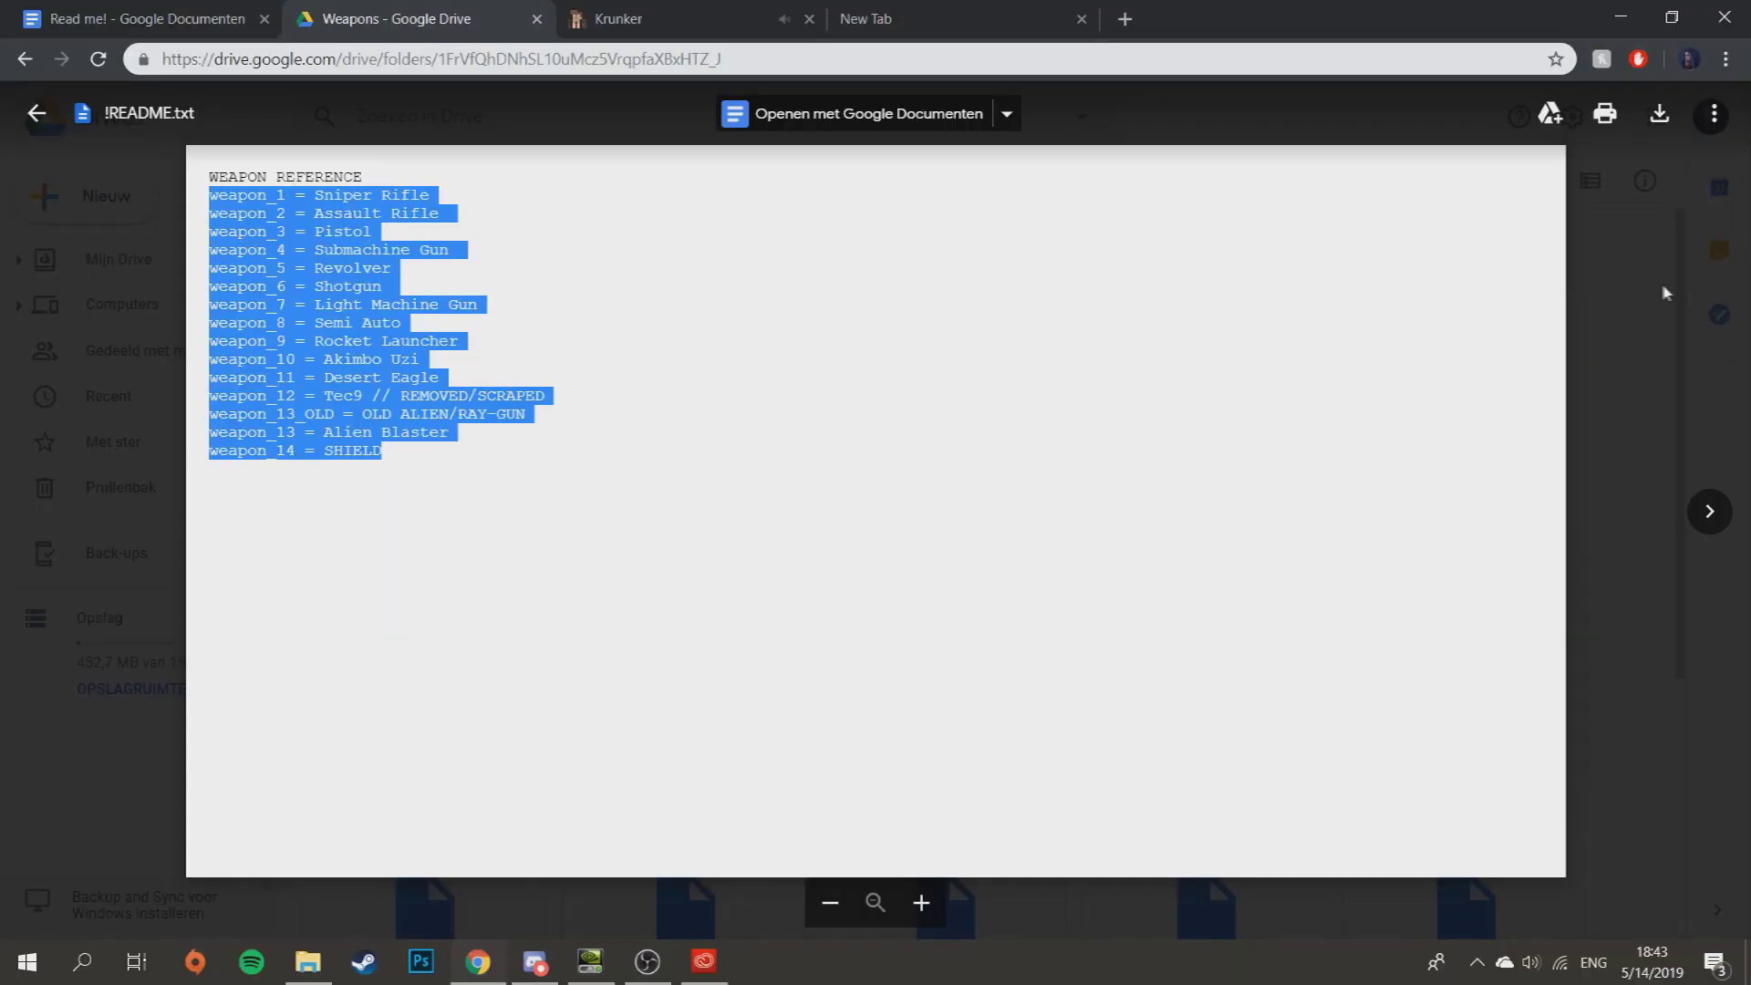
key(Escape)
- Download the weapon_2.obj assault rifle model and go back to the mod folder
click(955, 396)
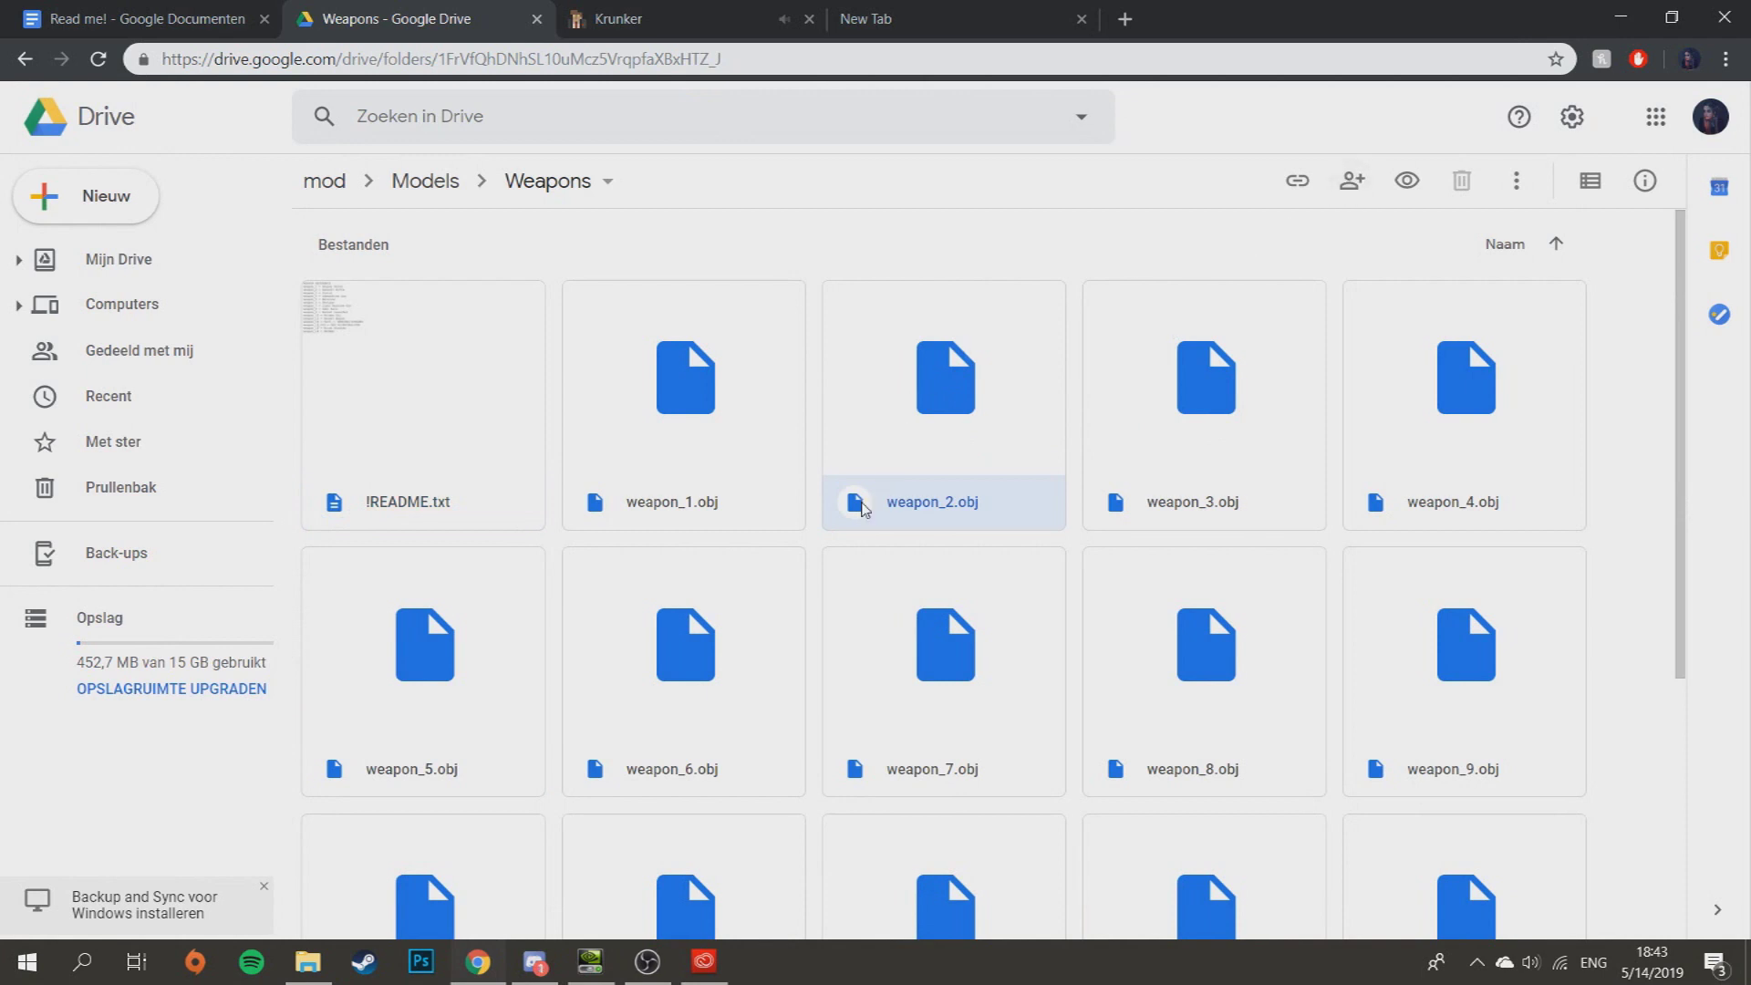
double_click(863, 508)
click(783, 458)
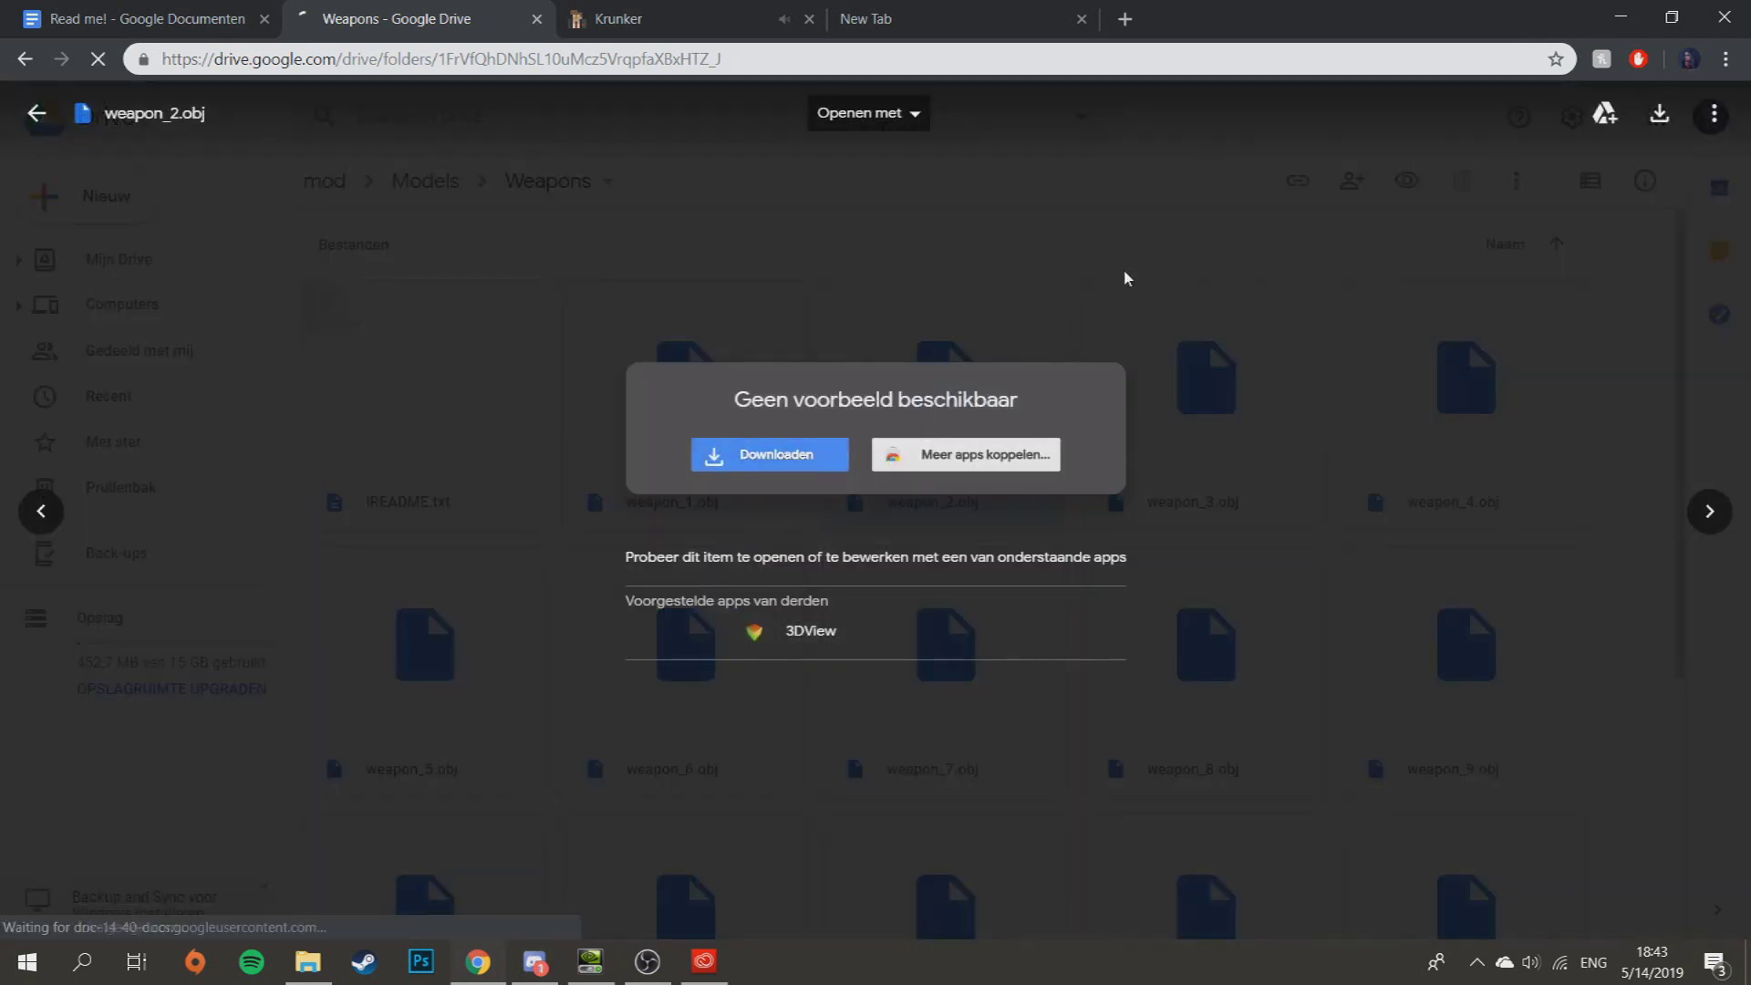
click(1128, 279)
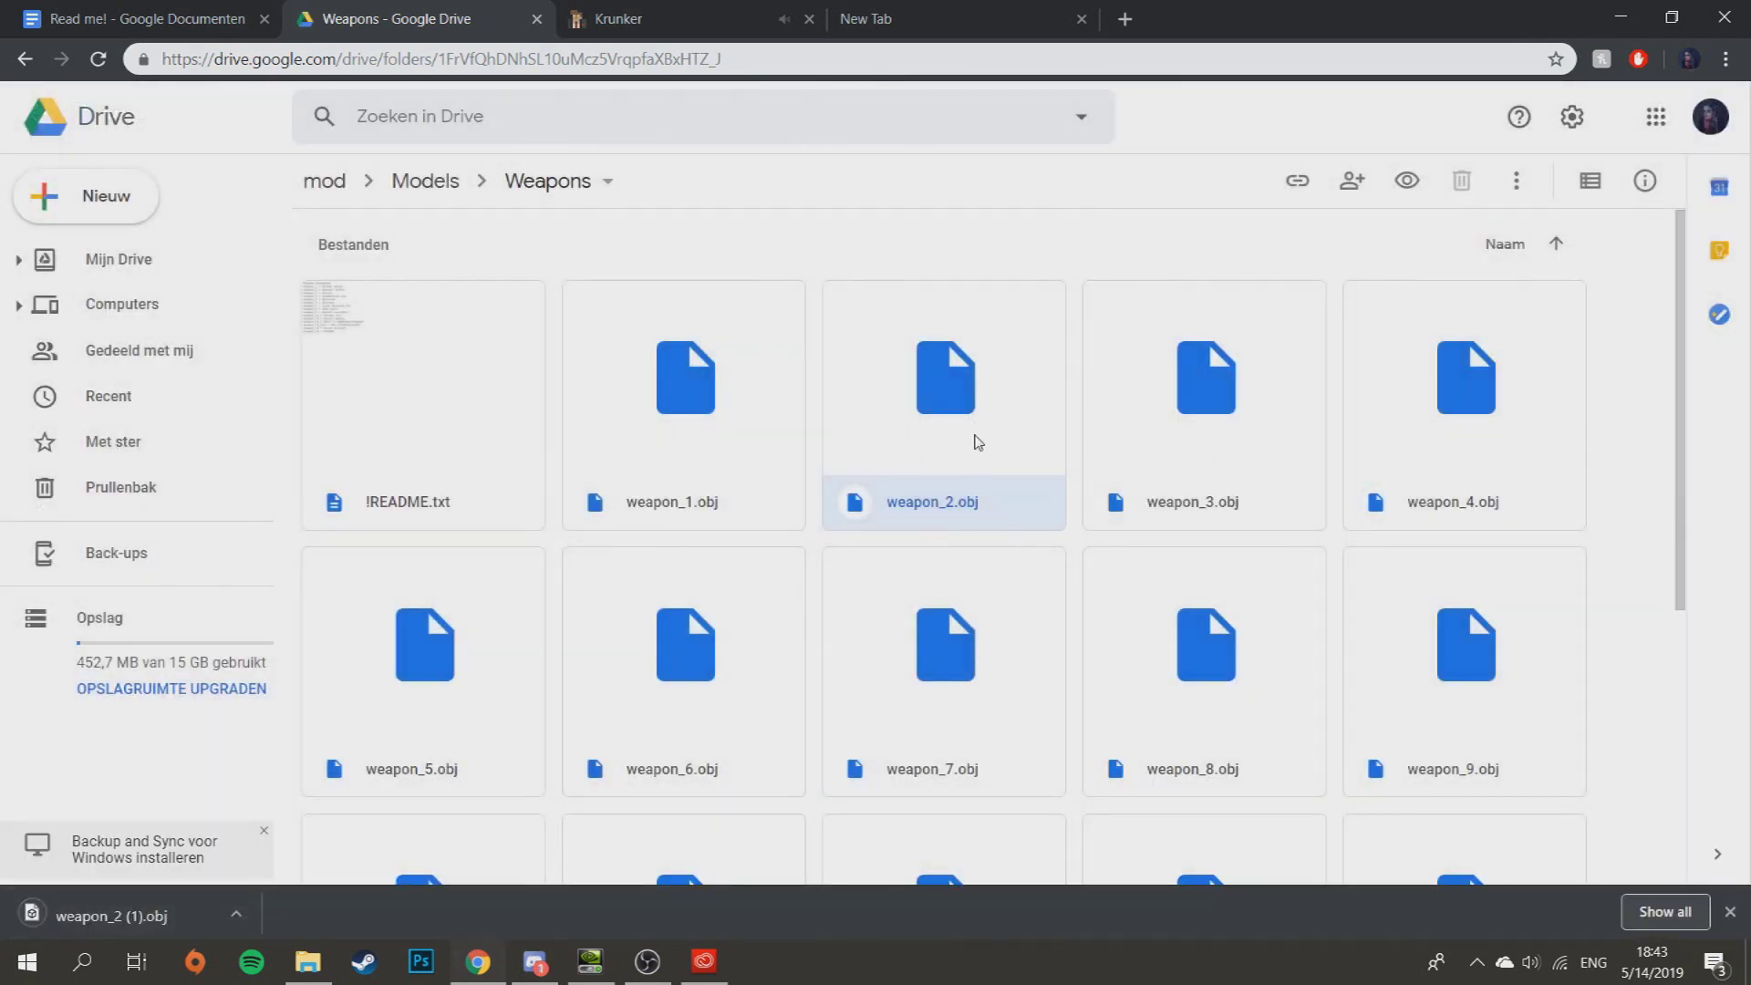
click(325, 180)
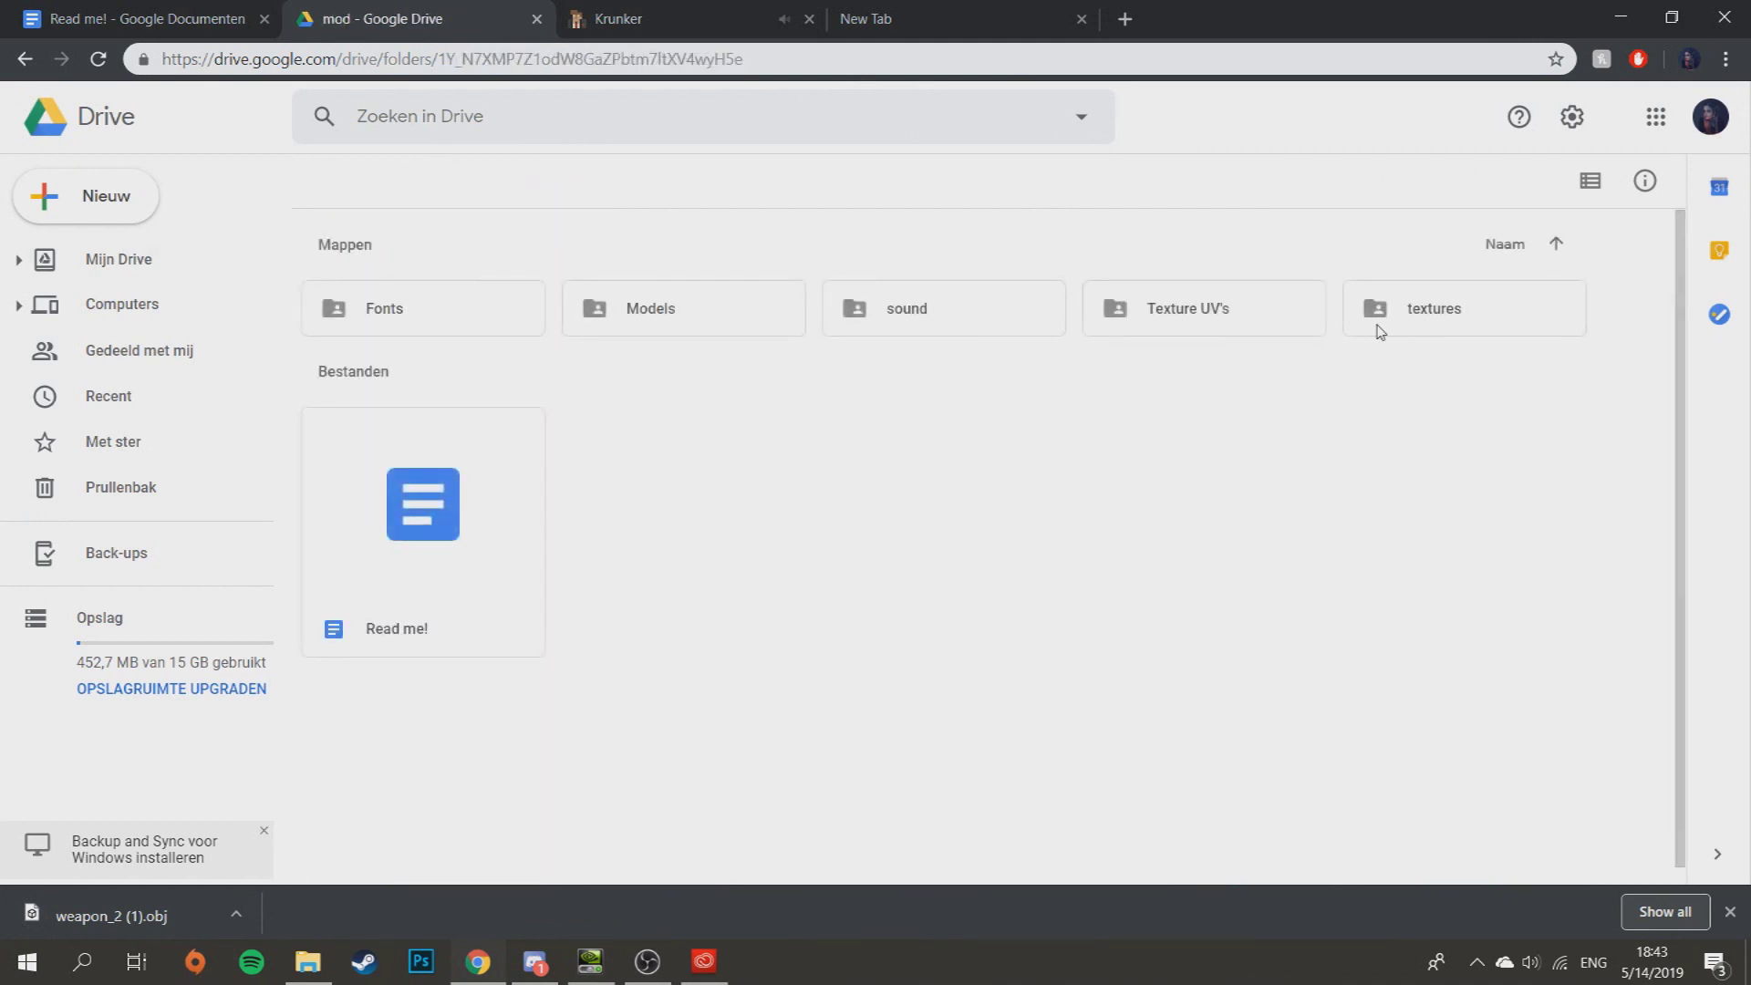
- Open textures > weapons, preview weapon_2.png and download it
double_click(1380, 327)
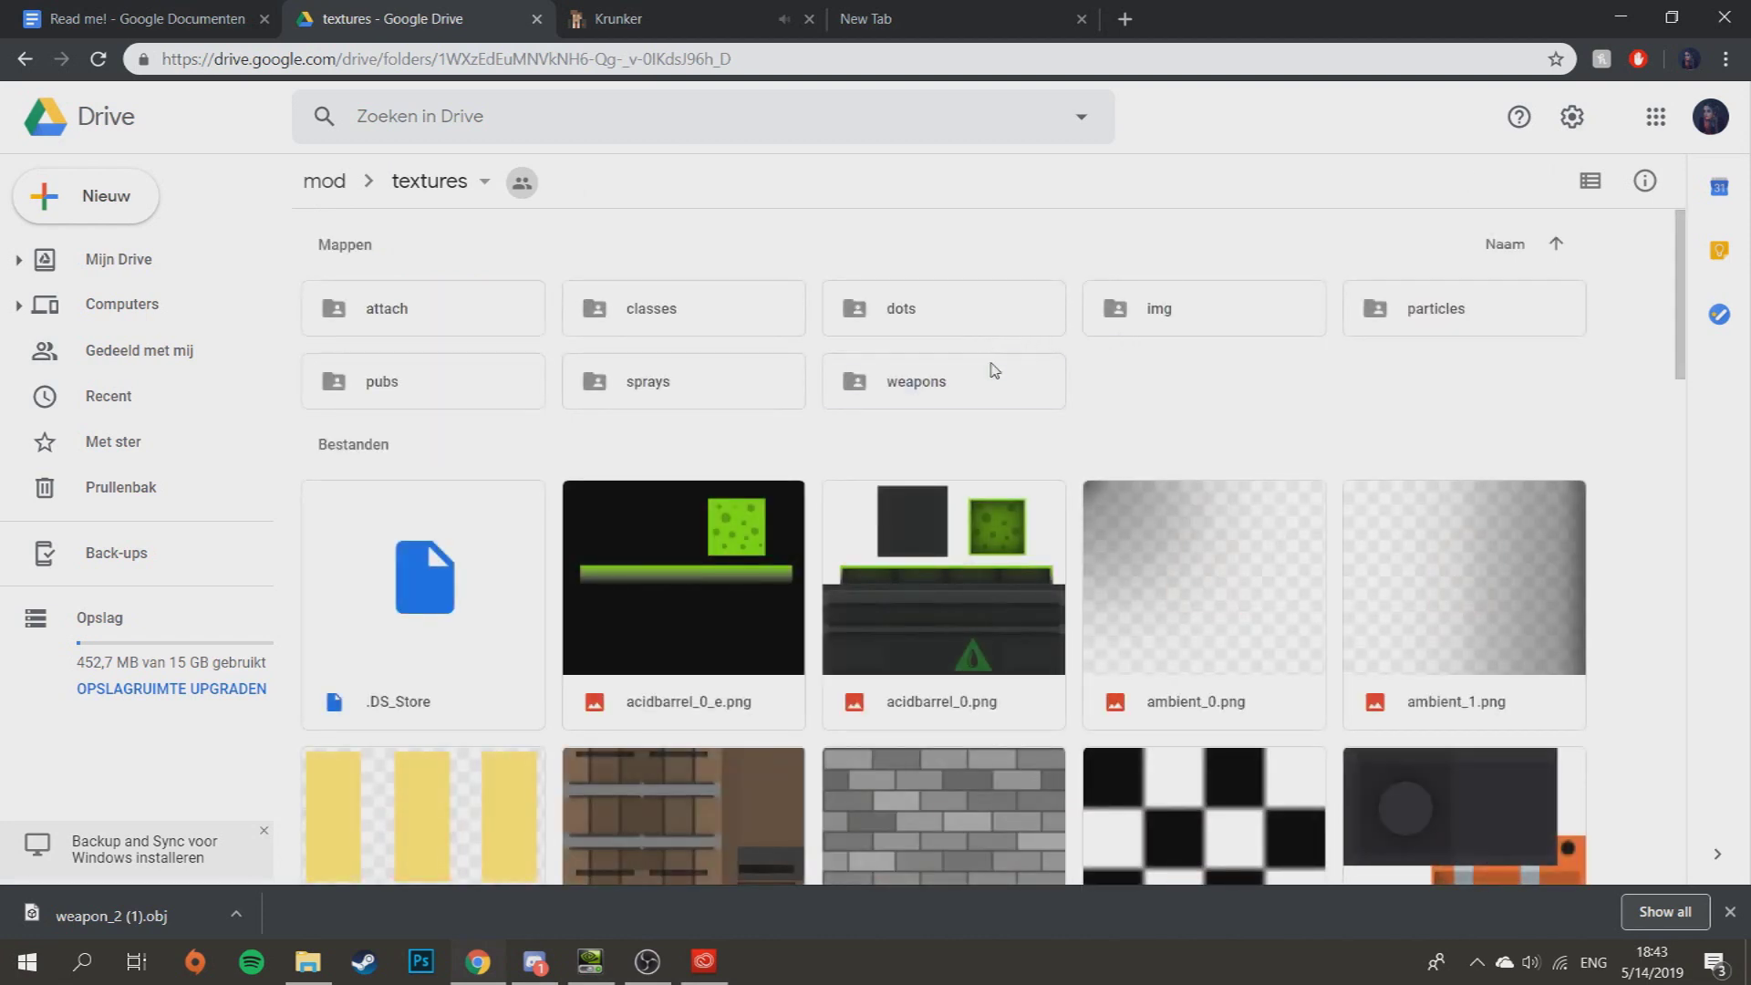
double_click(994, 370)
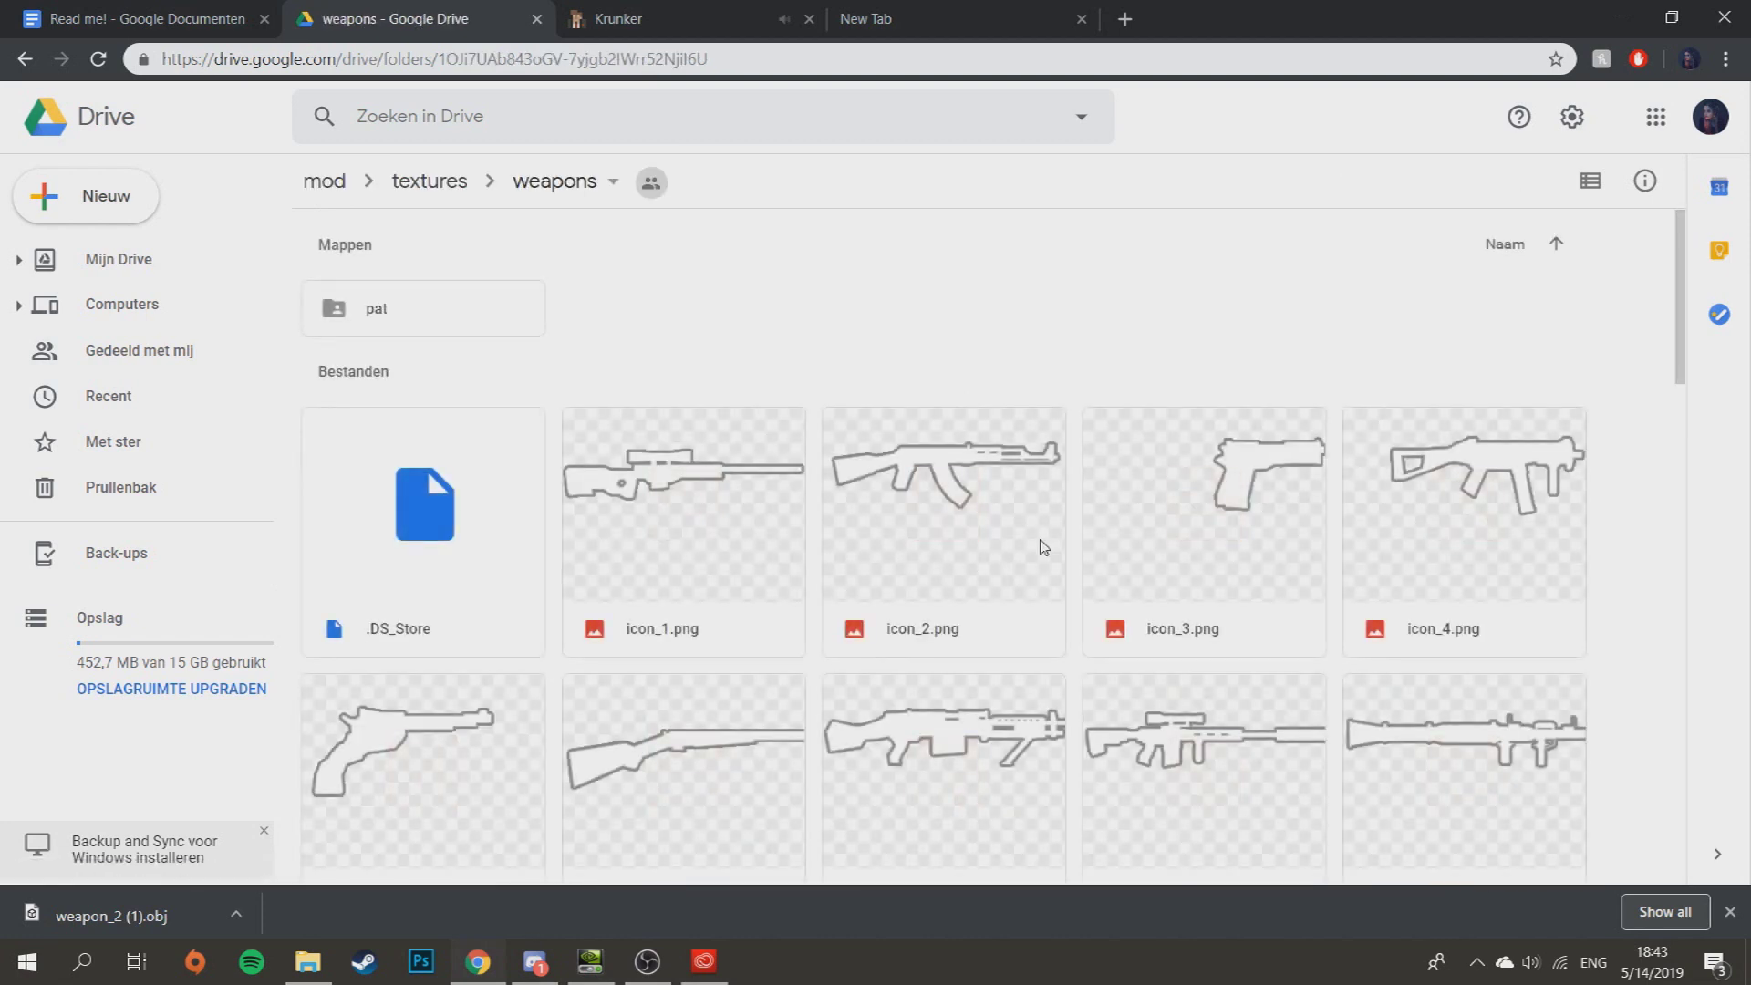
scroll(1044, 548, down, 7)
scroll(1045, 548, up, 6)
scroll(1057, 538, down, 5)
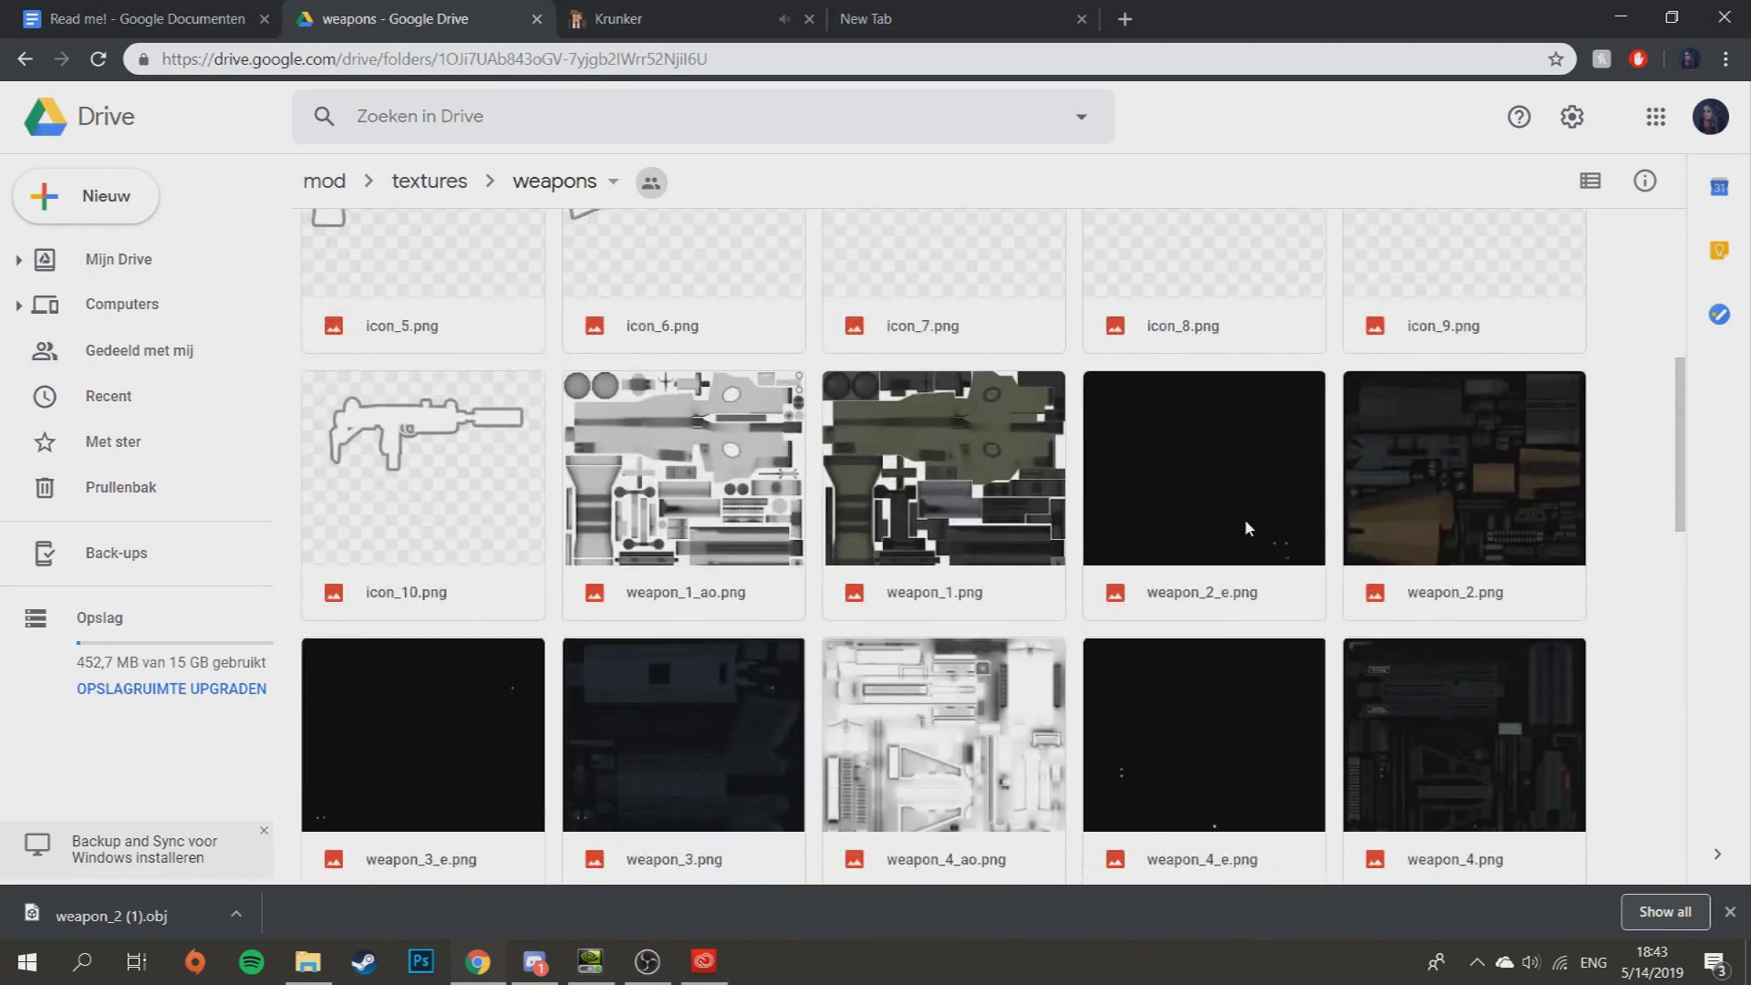
double_click(1519, 496)
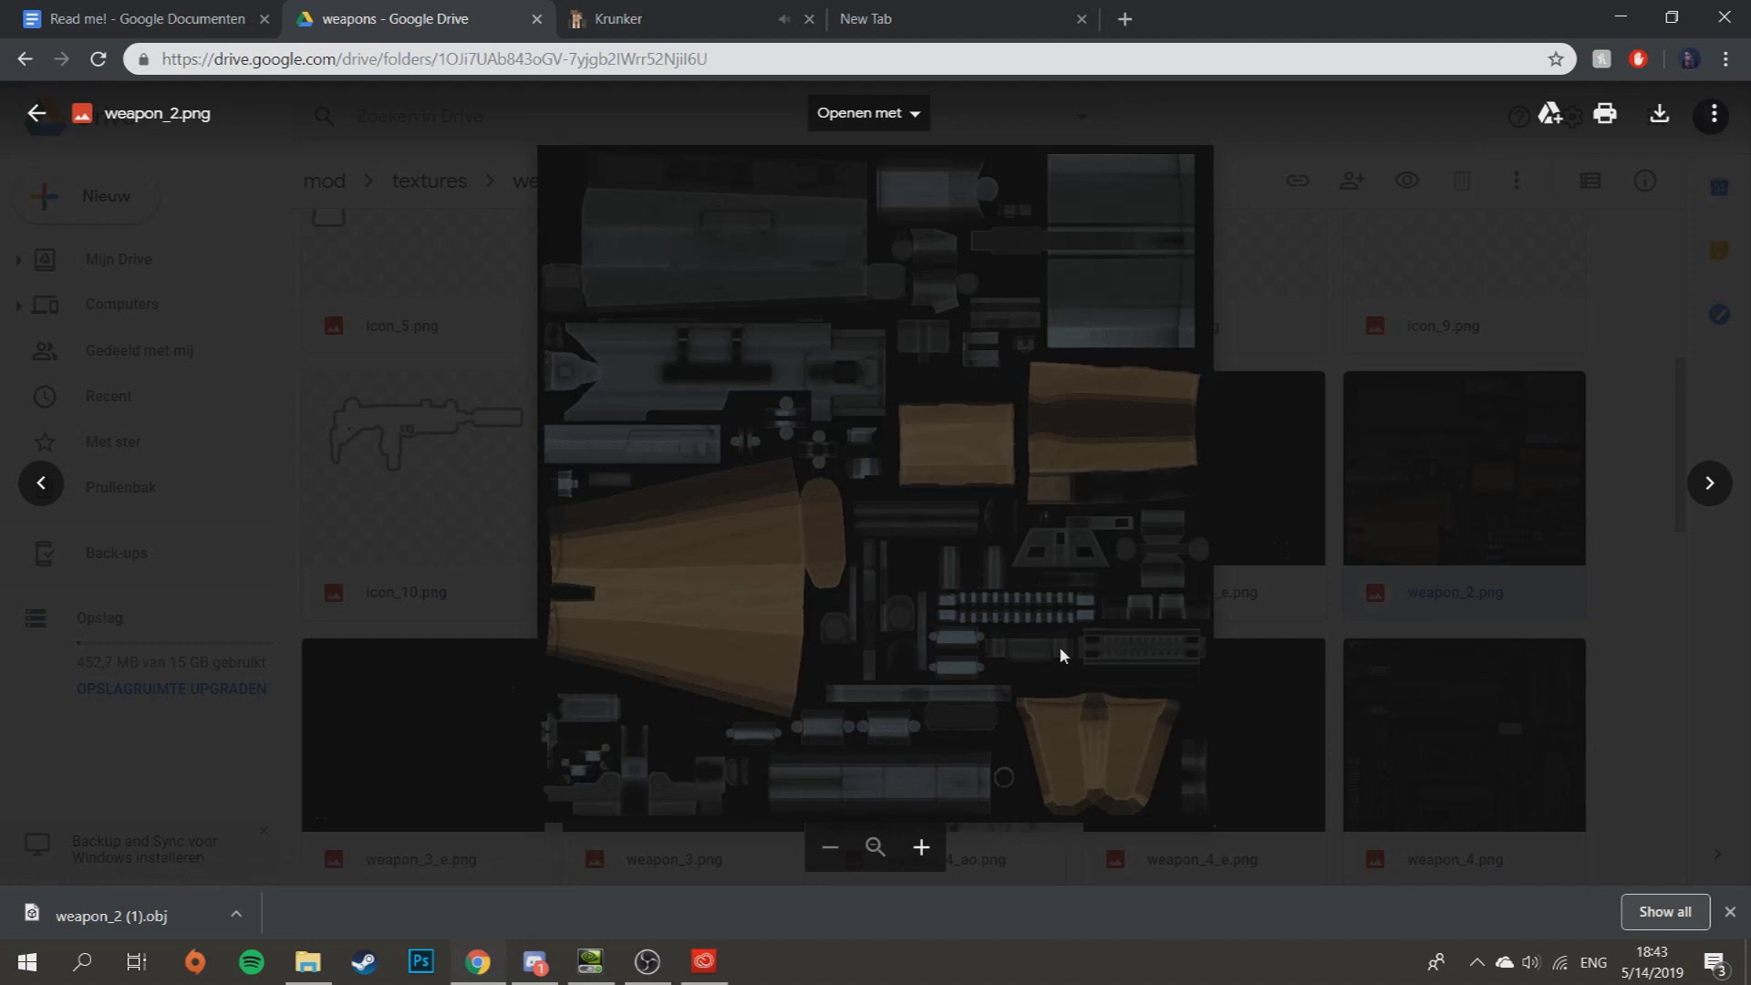
click(1662, 115)
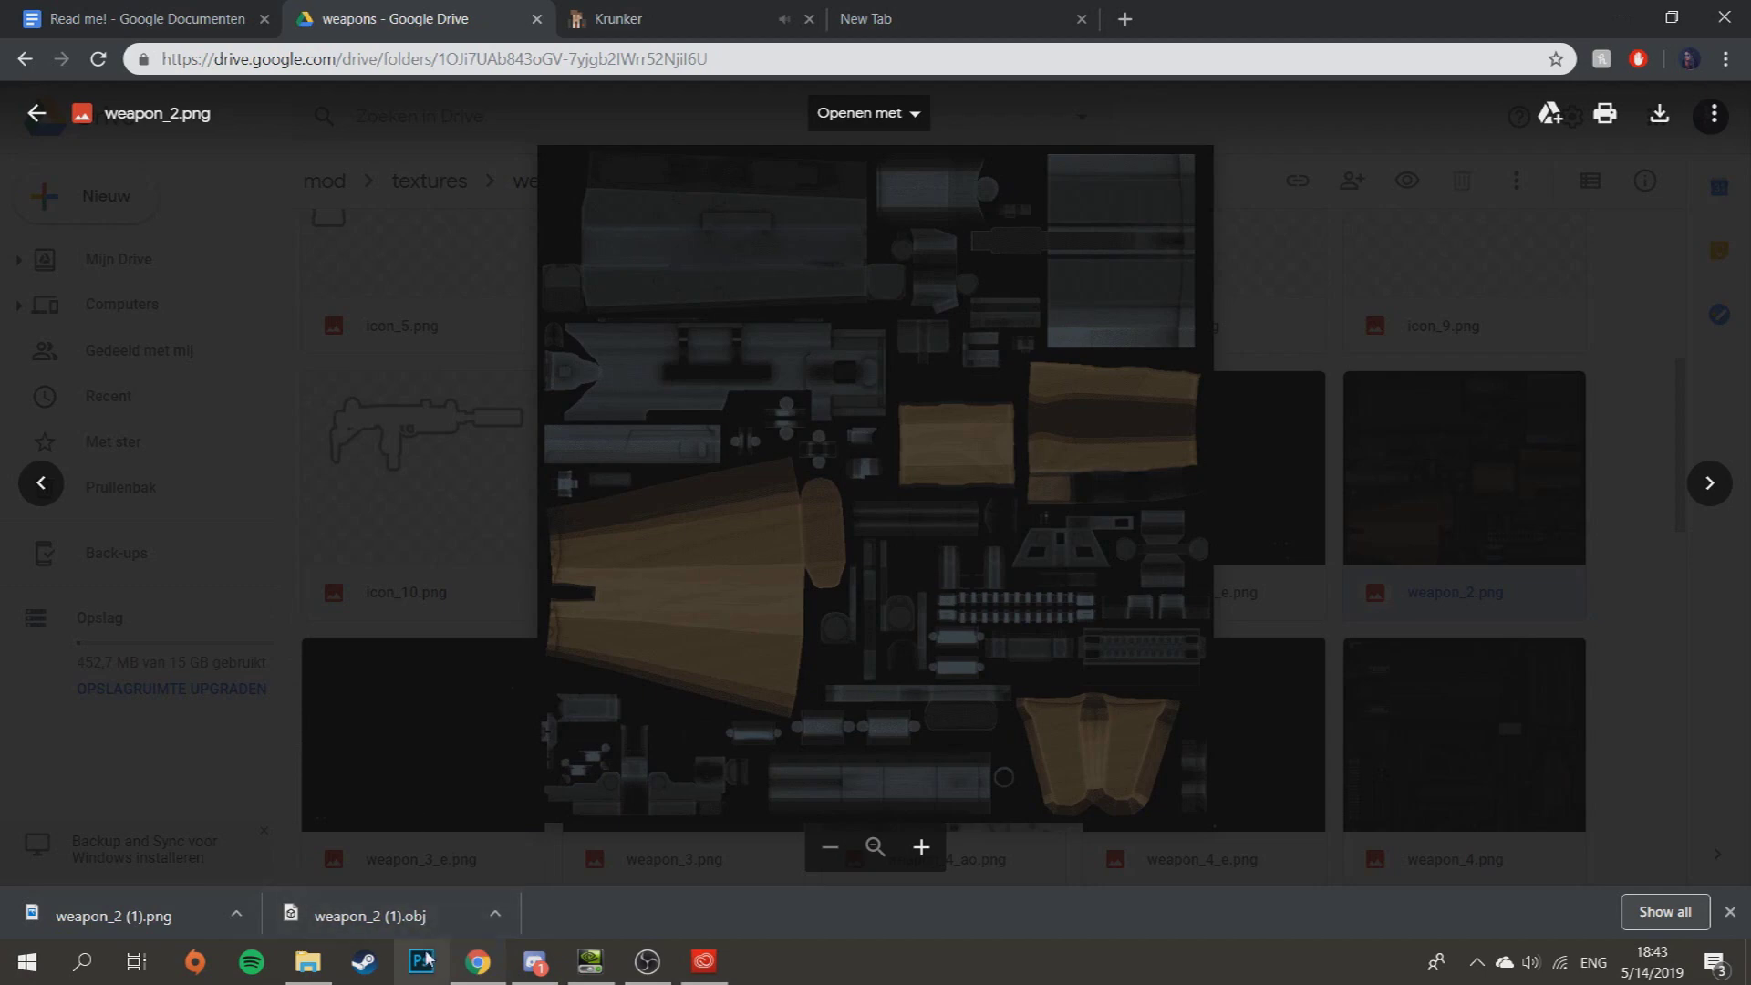
- Launch Photoshop CC from the Creative Cloud apps list and close the Krunker tab
click(703, 969)
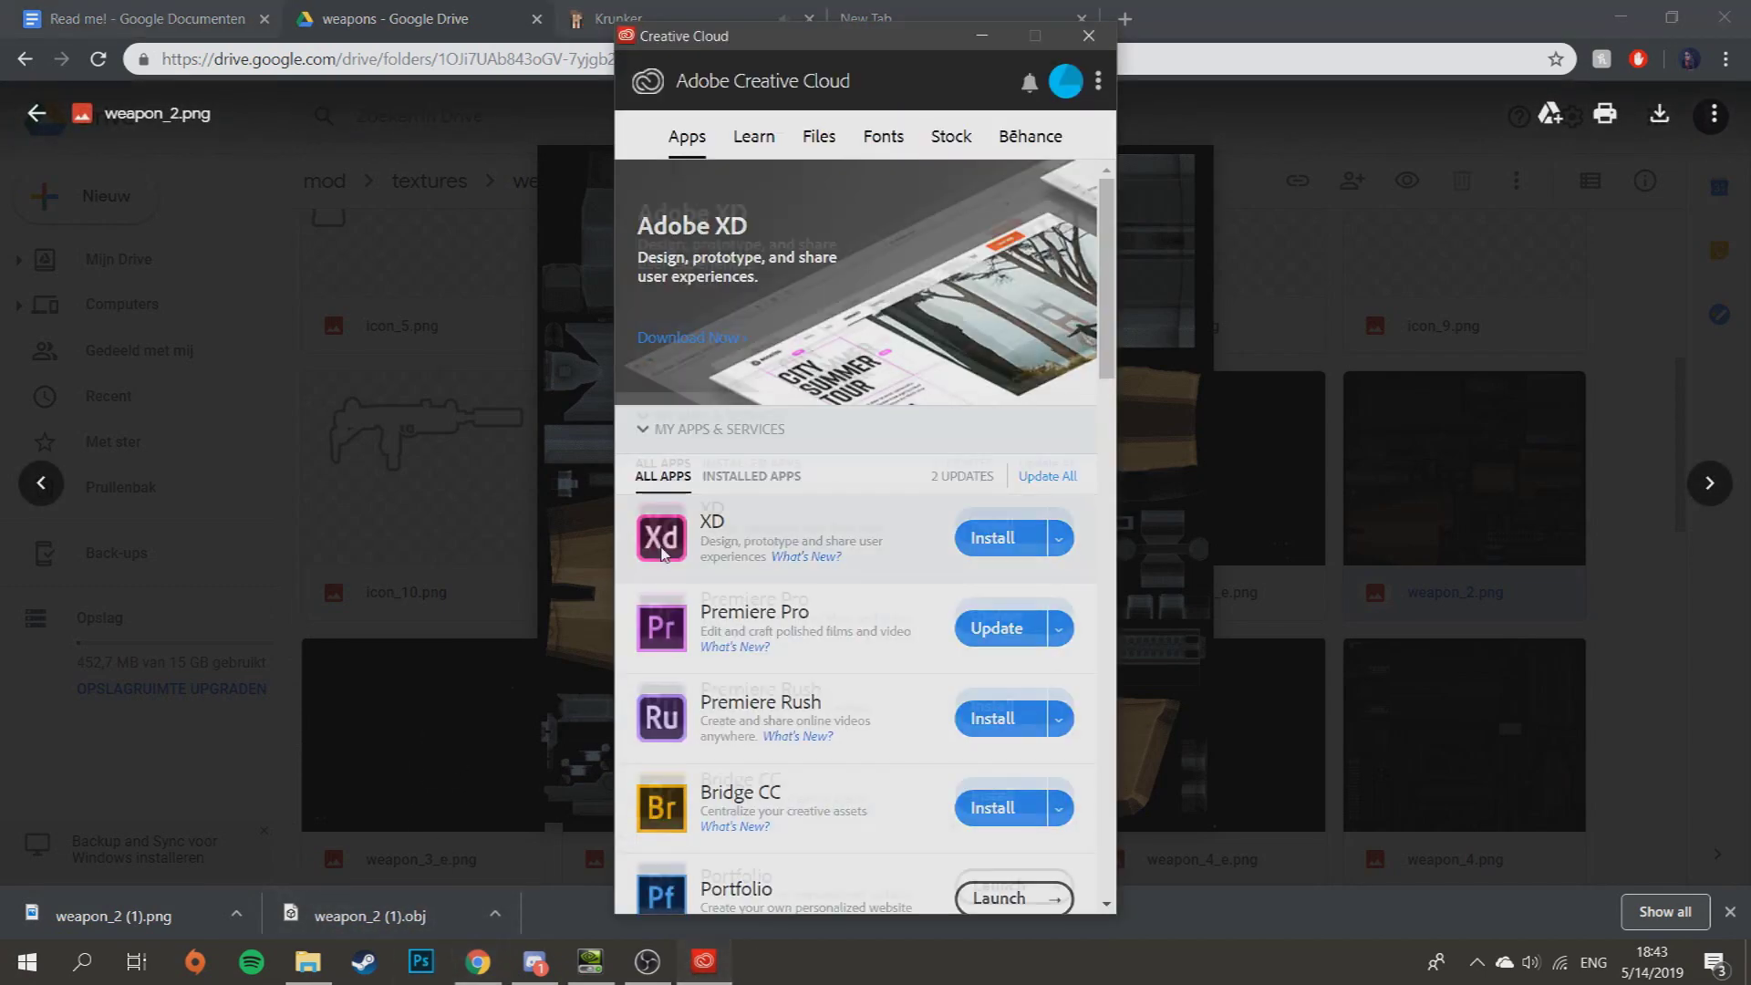
scroll(742, 568, down, 6)
scroll(742, 568, up, 5)
scroll(794, 538, down, 10)
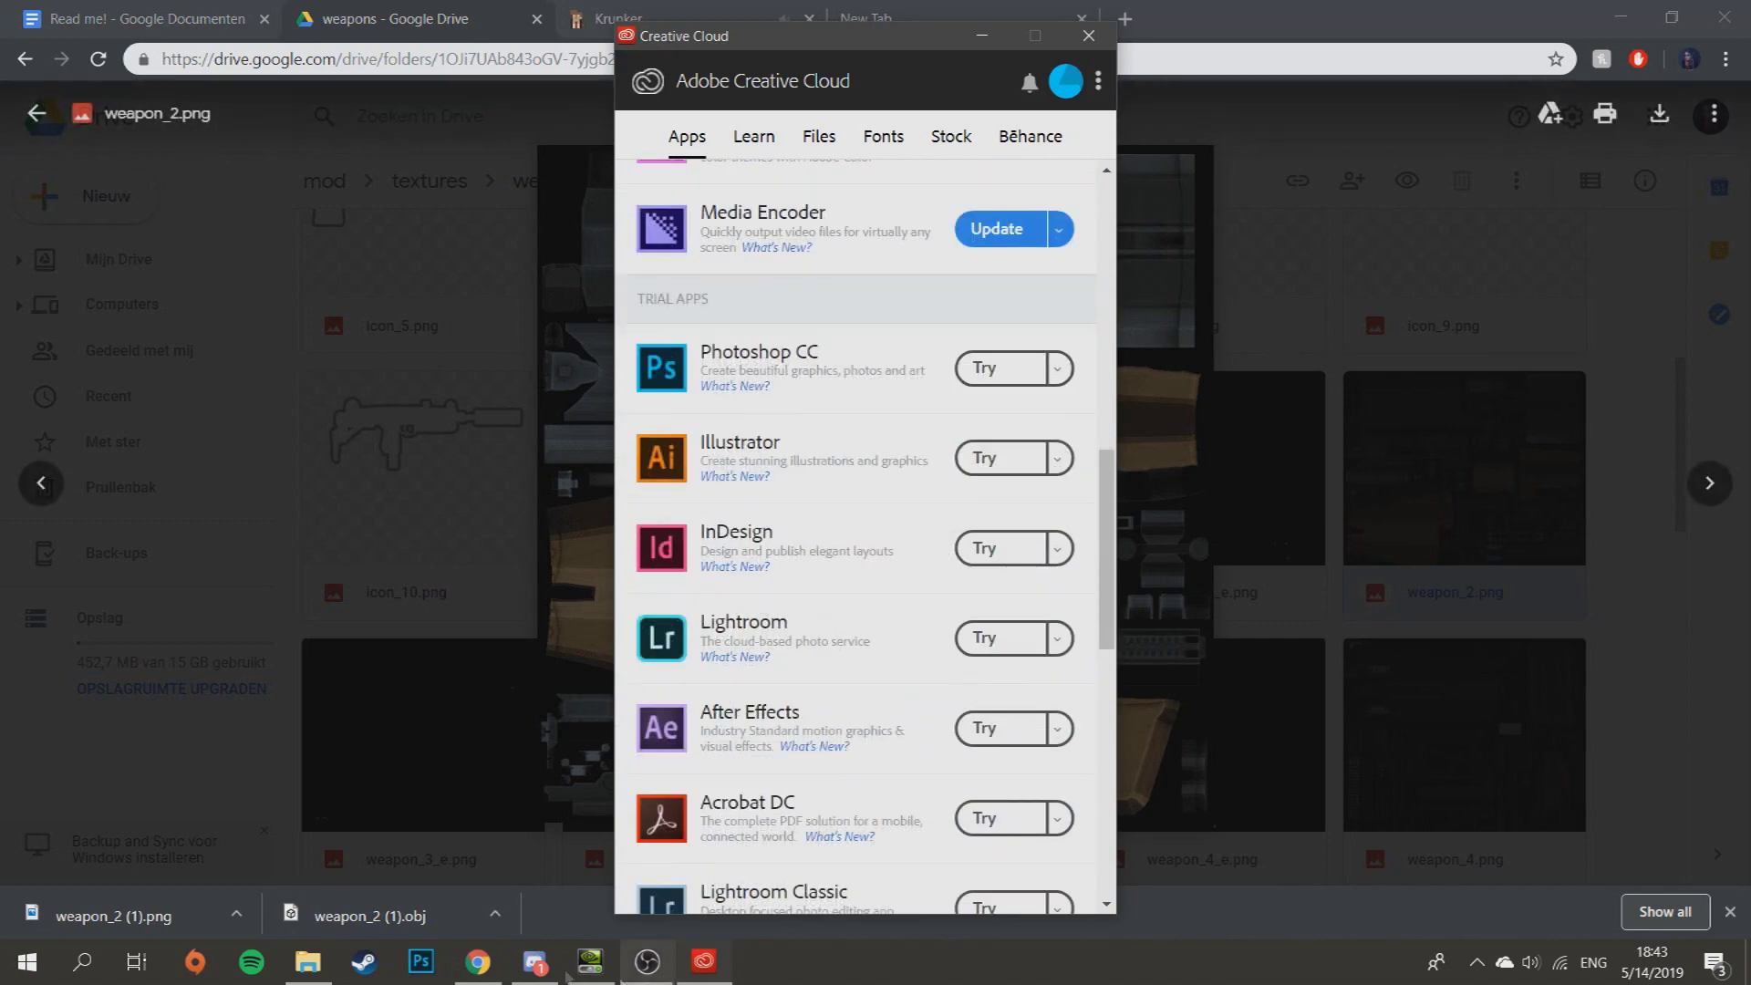
click(431, 978)
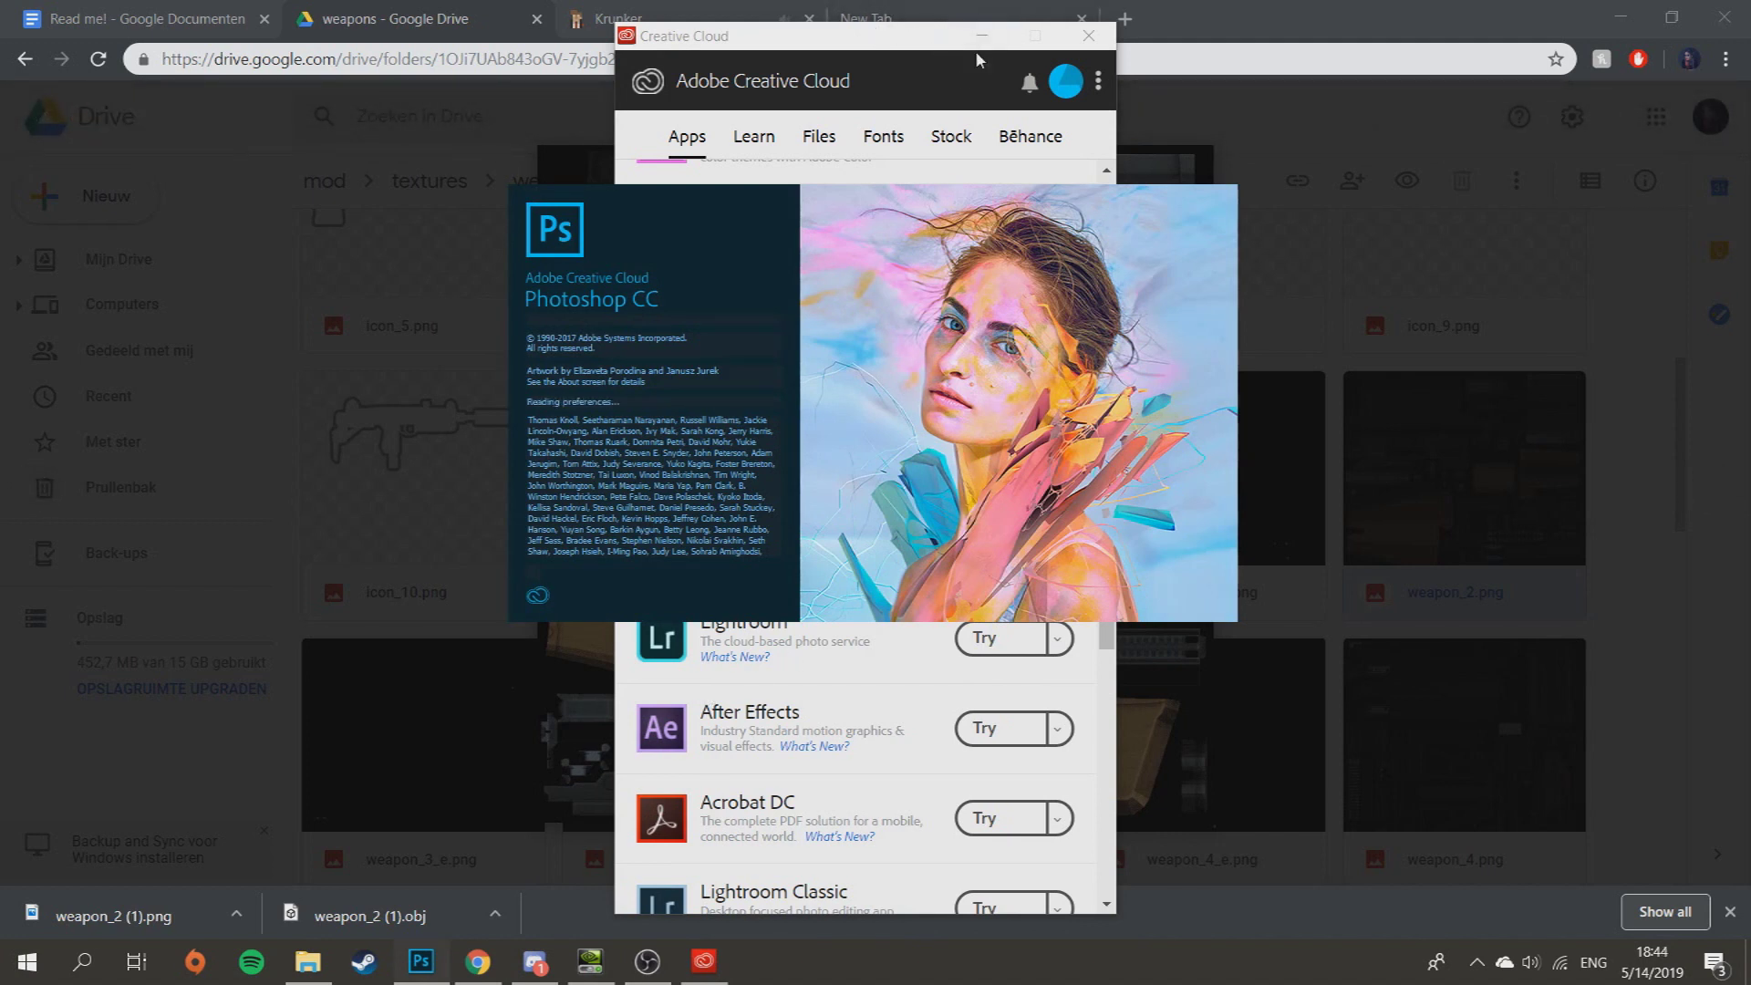
click(809, 18)
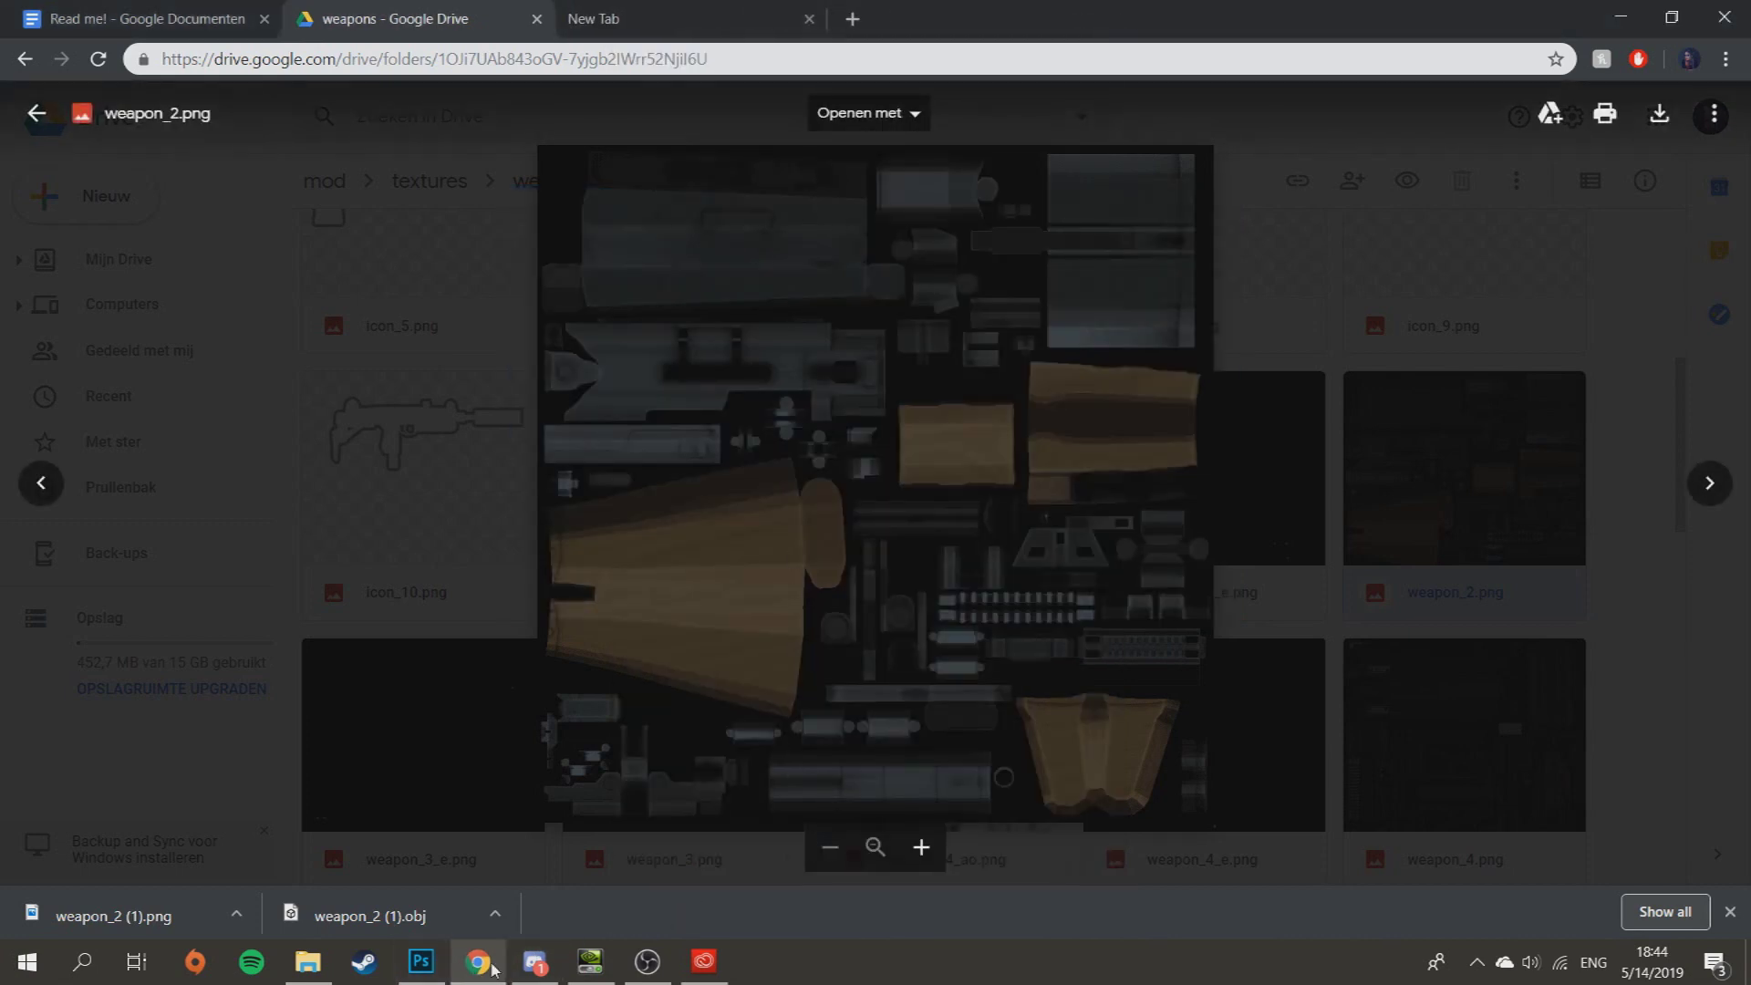
- Bring the loading Photoshop window forward and wait for its recent-files start screen
click(436, 960)
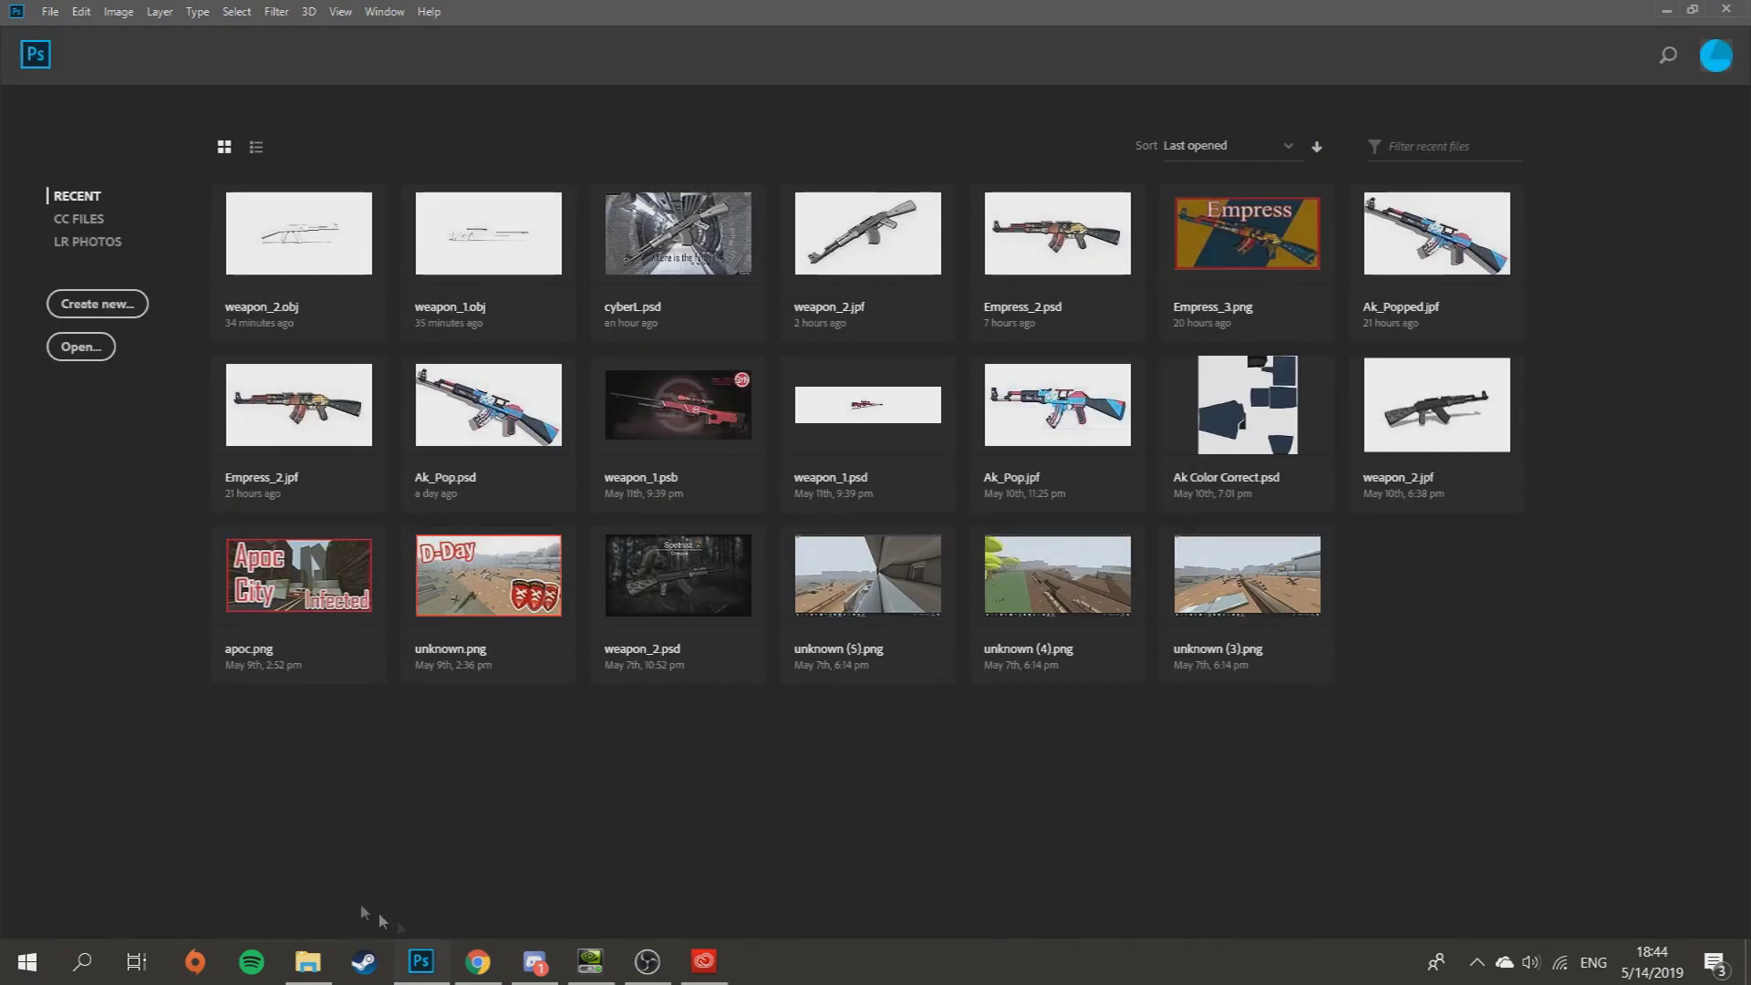
mouse_move(321, 961)
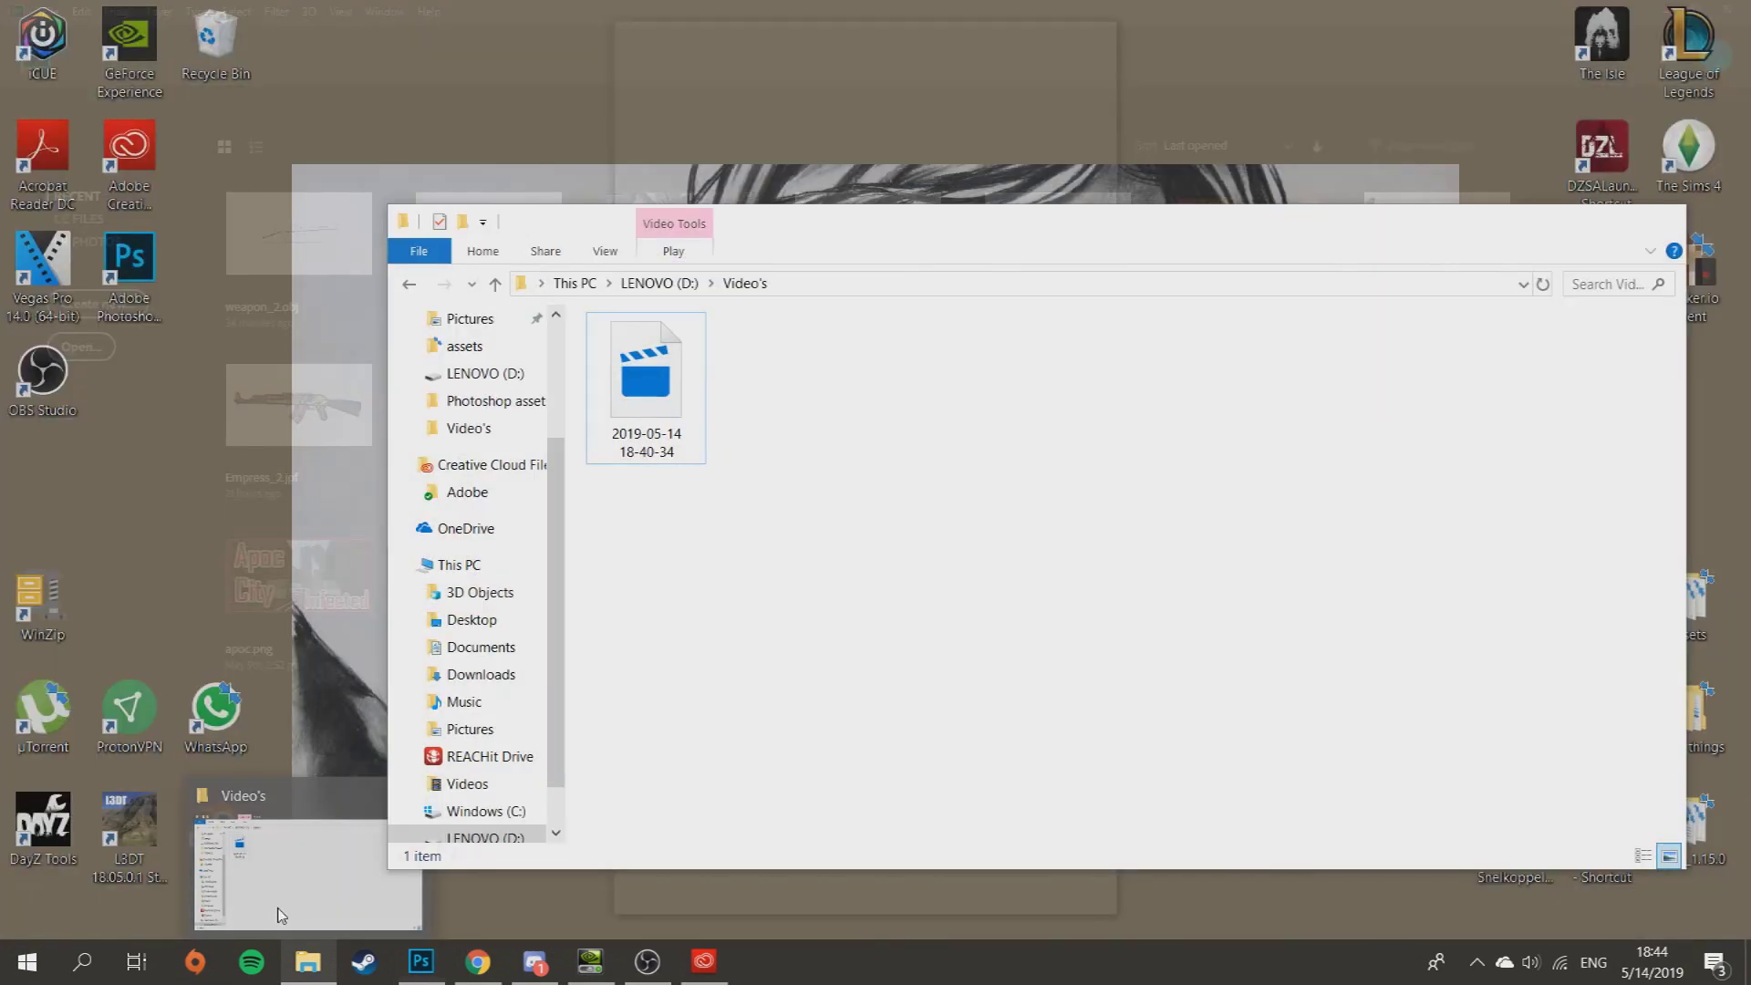
- Drag weapon_2 (1) from Explorer's Downloads onto Photoshop, opening a 1920×1080 New document dialog
click(274, 872)
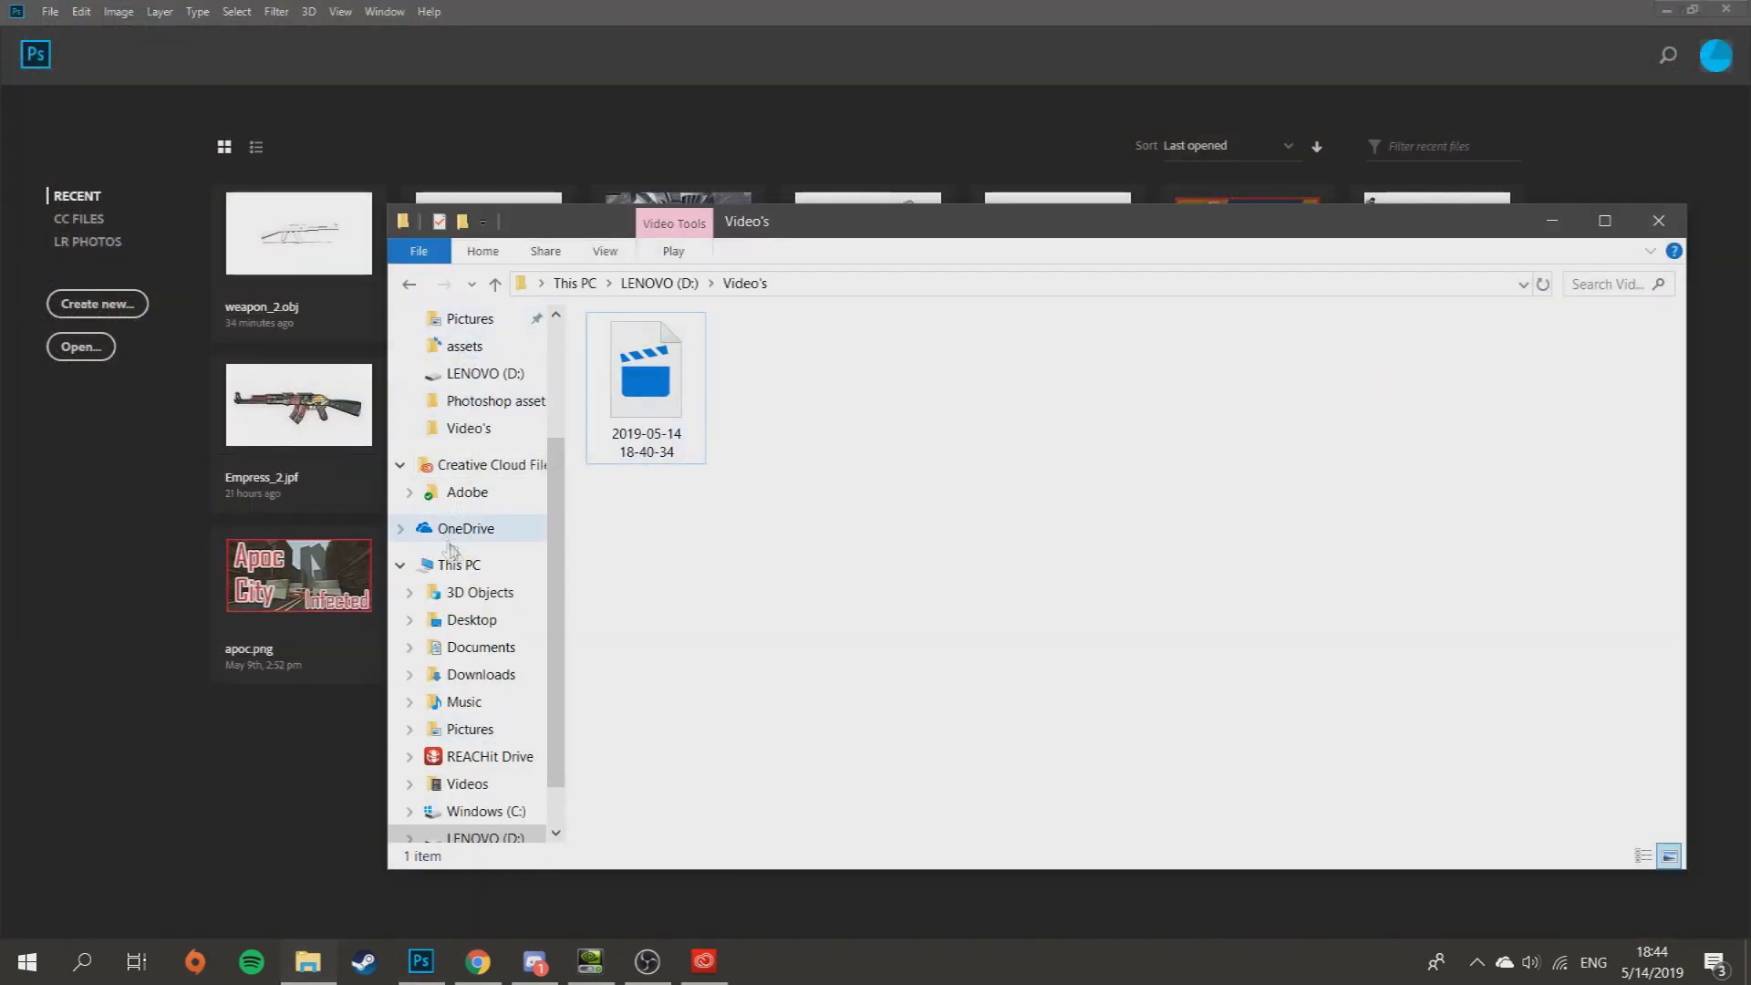
scroll(449, 550, up, 1)
click(476, 319)
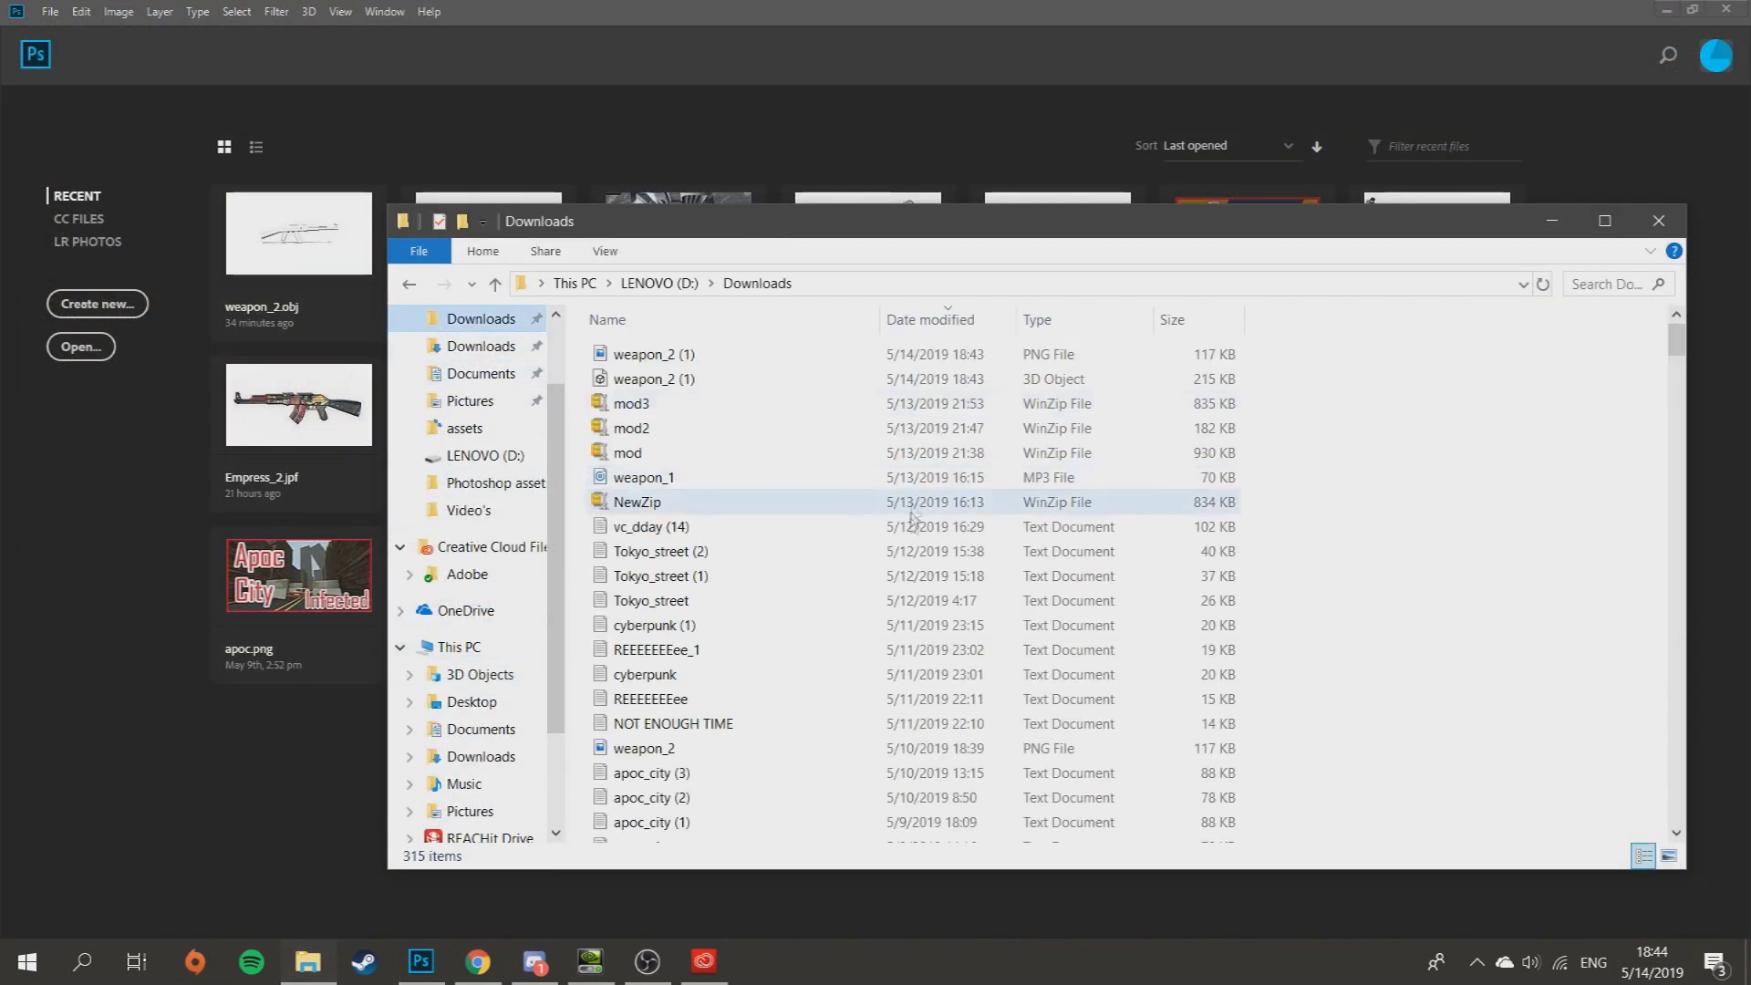
drag(890, 223, 1494, 398)
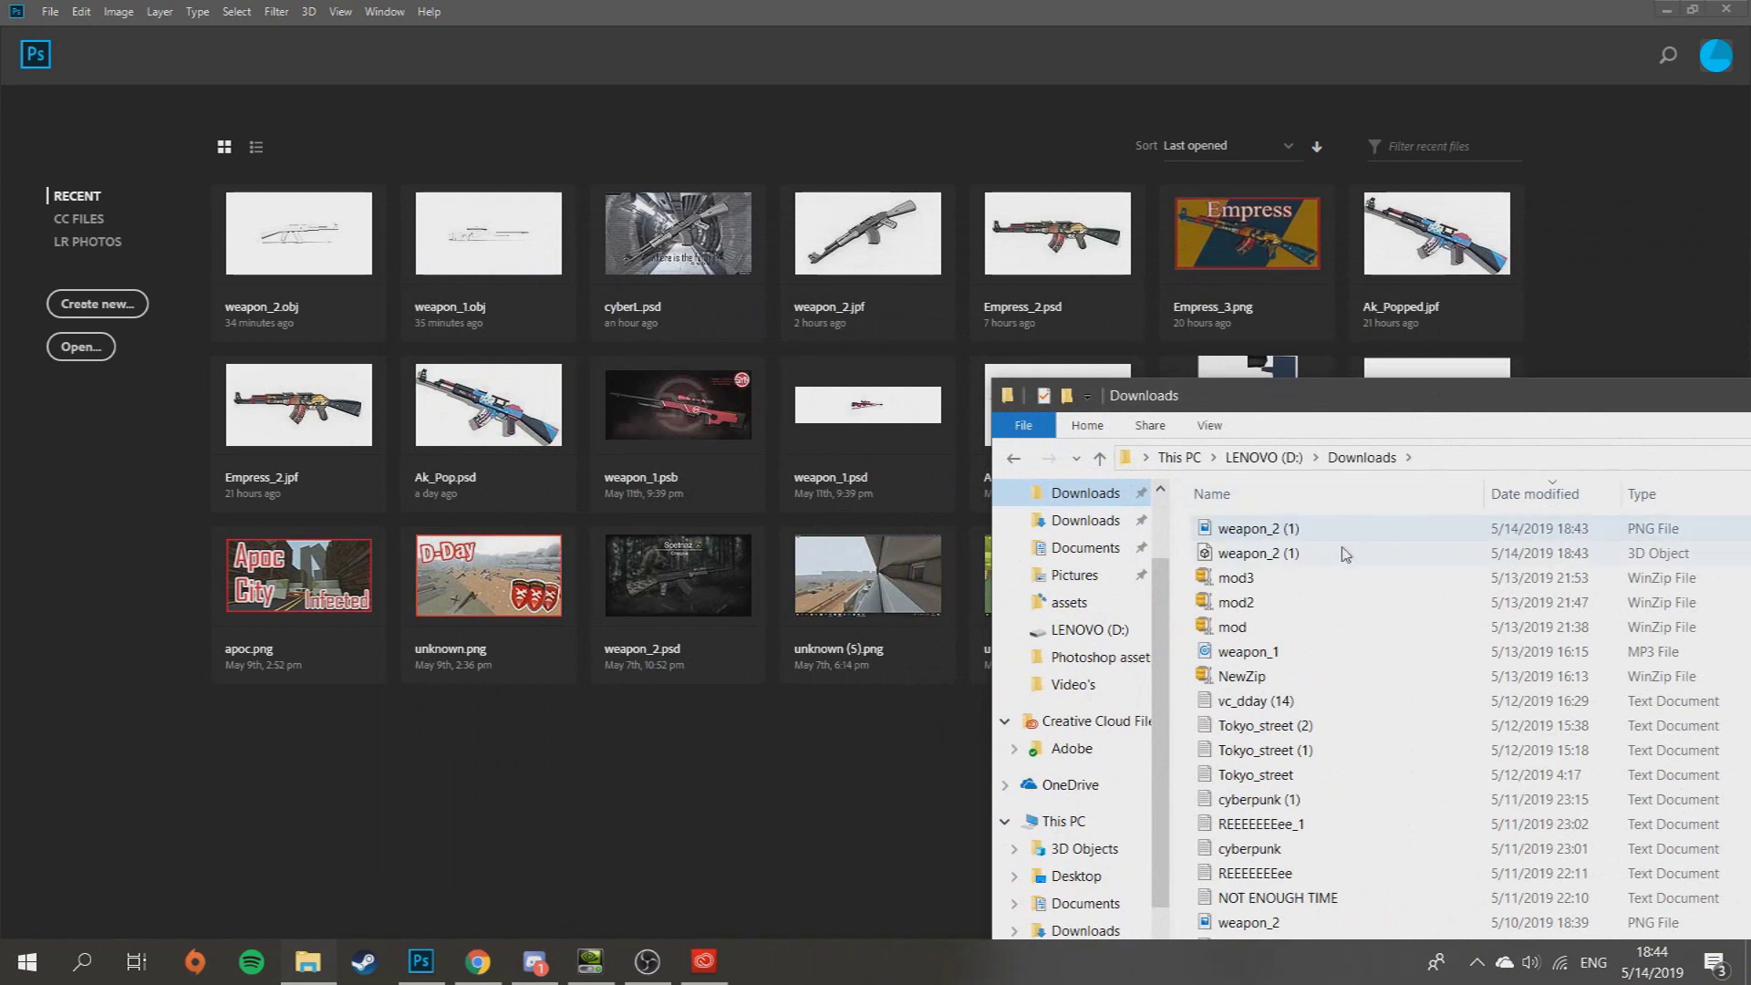
click(1238, 553)
drag(1257, 563, 797, 735)
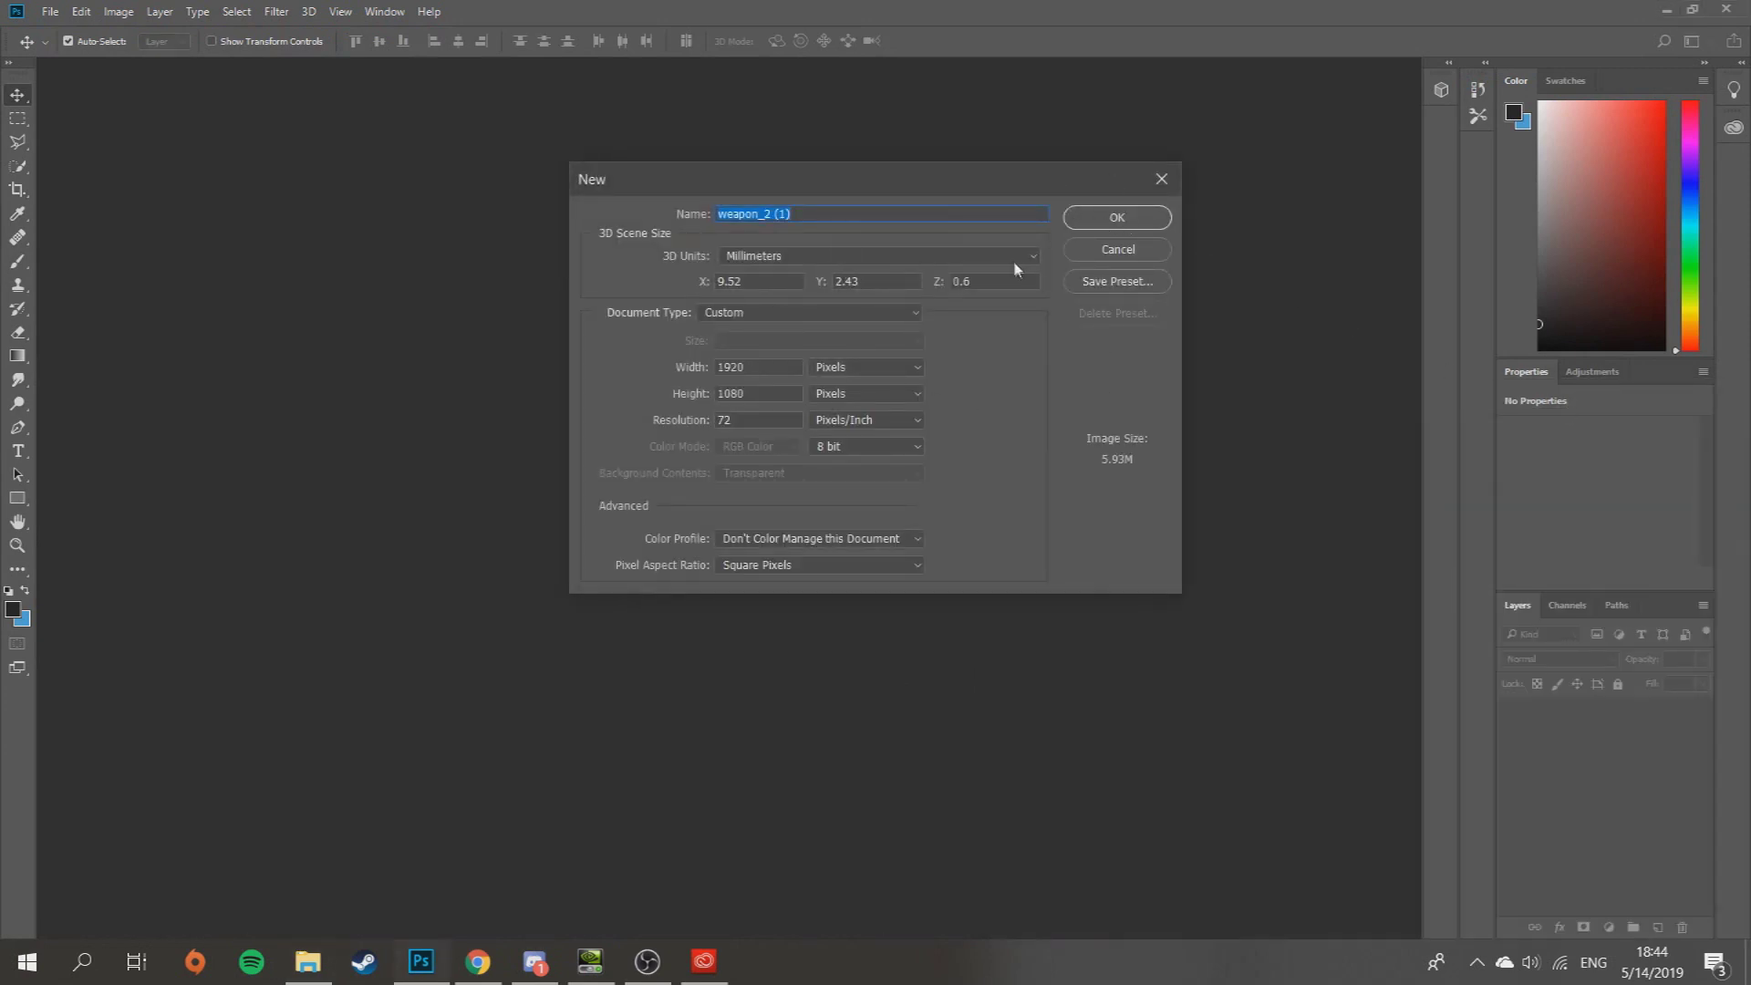
- Accept the weapon_2 (1) document without switching to the 3D workspace, showing the AK model
click(1128, 221)
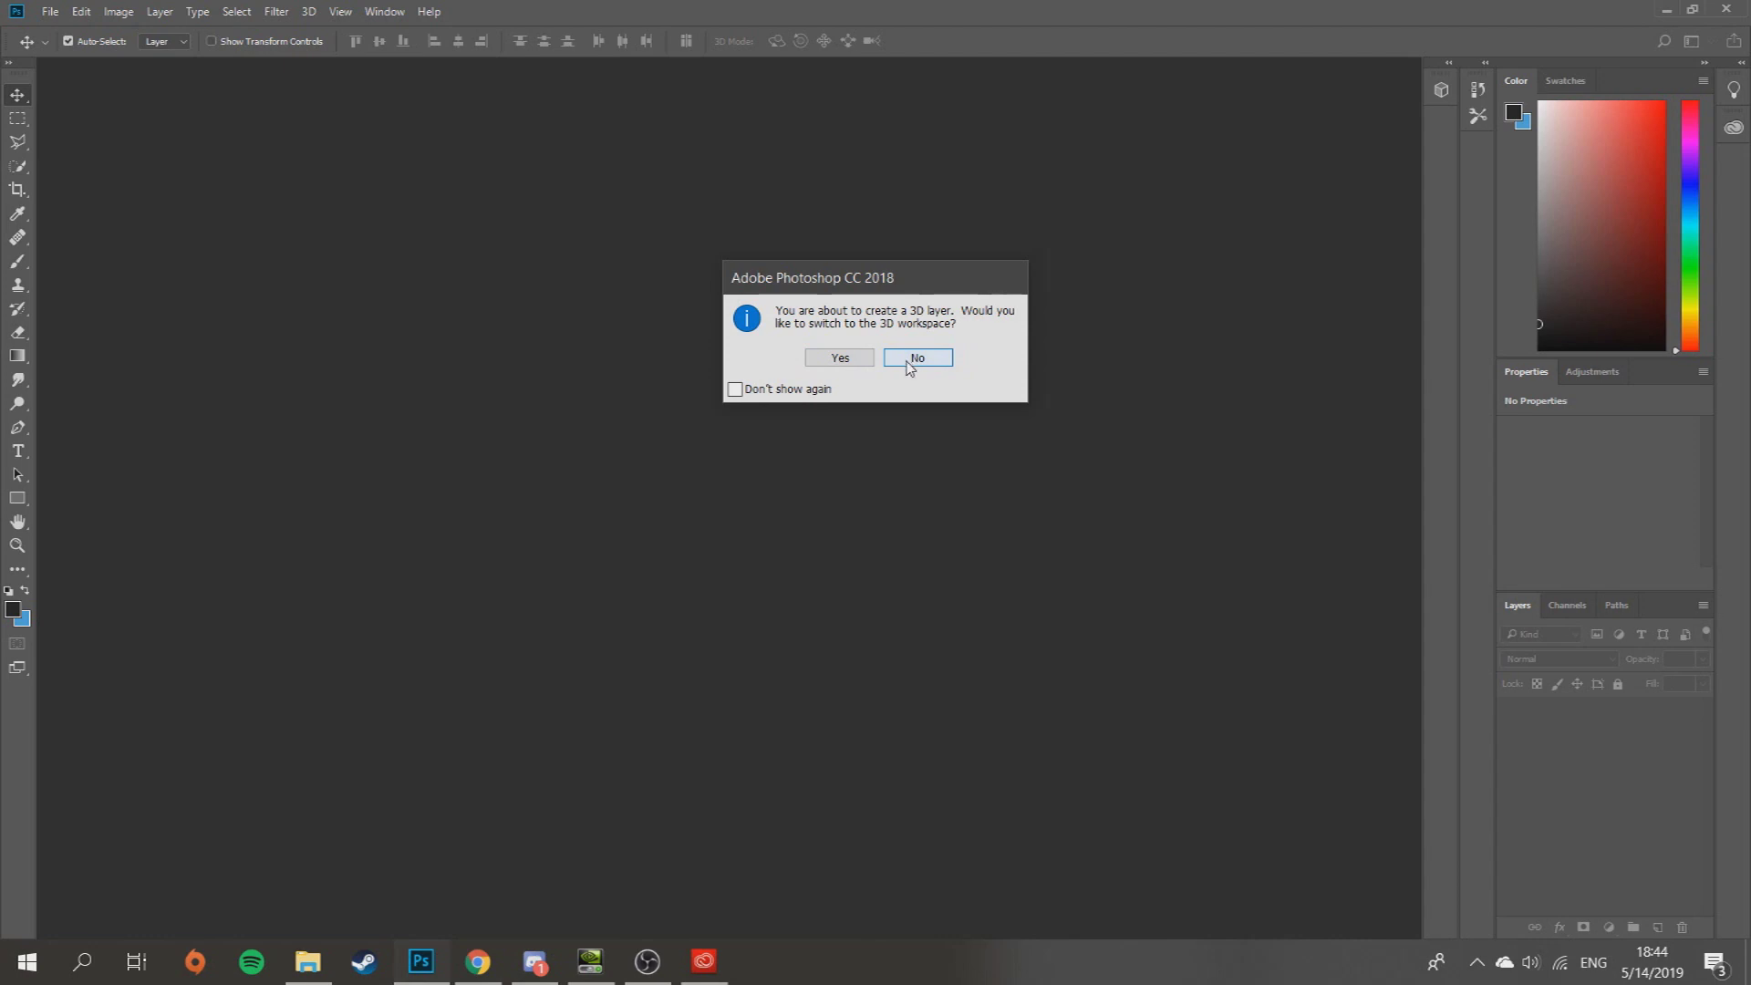
click(902, 359)
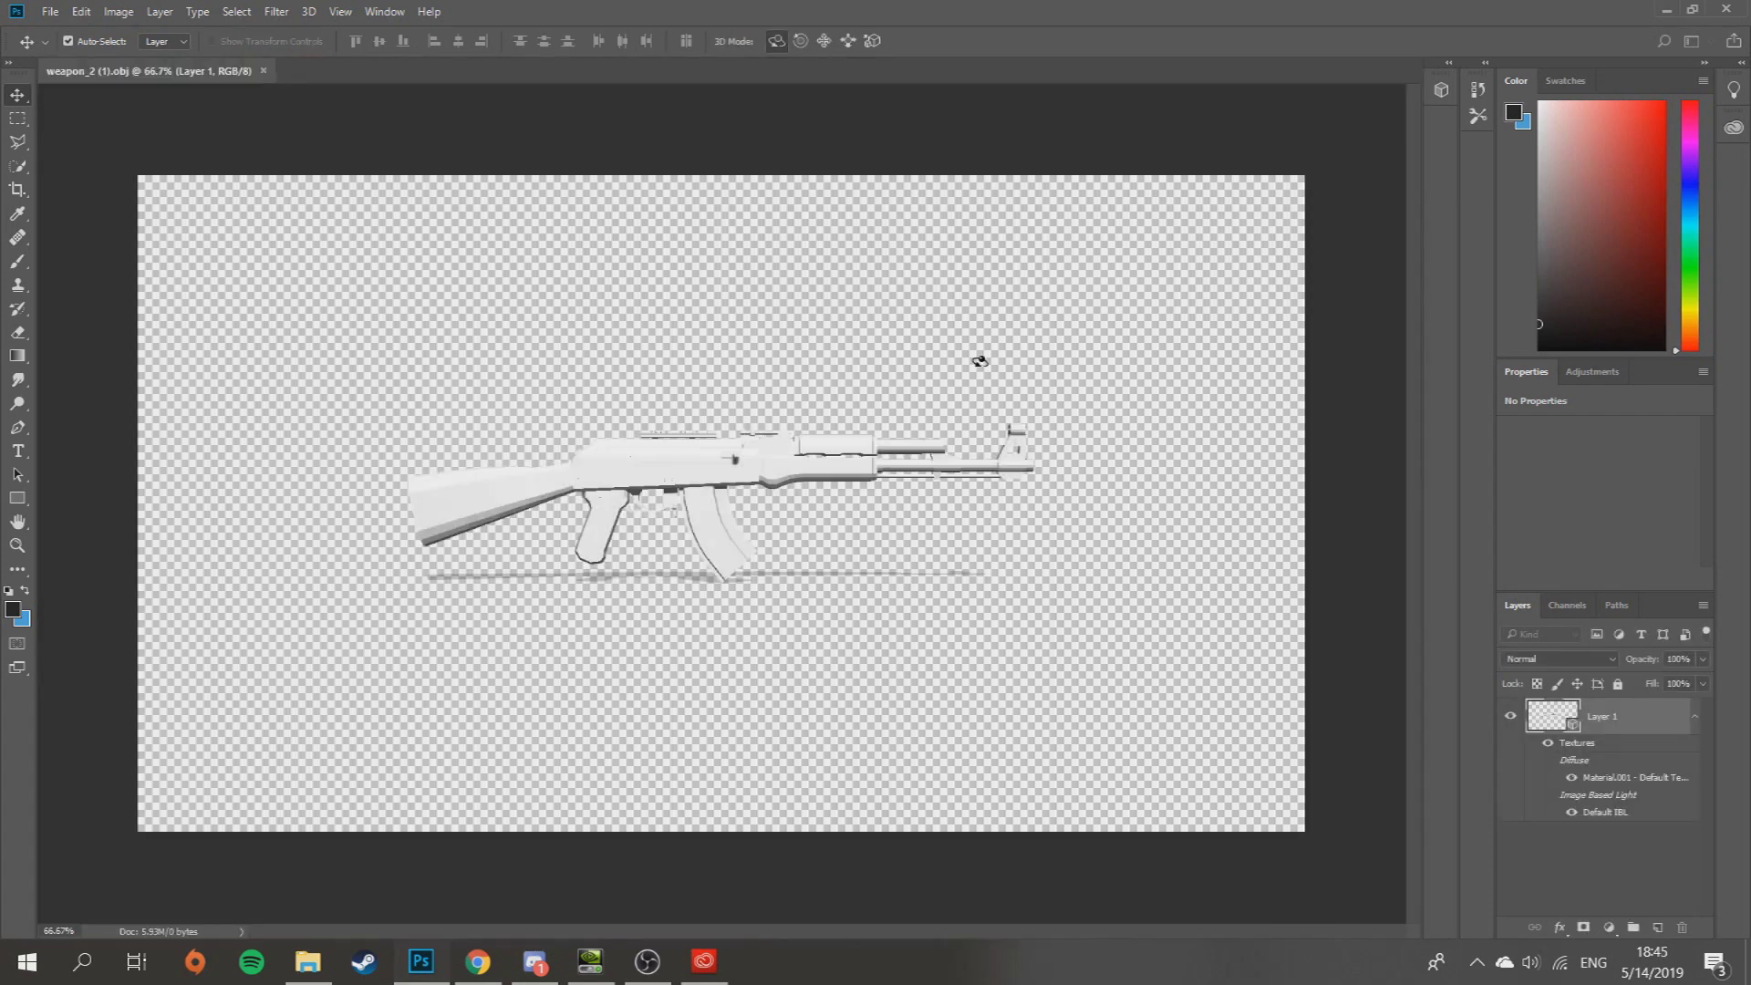
- Orbit and zoom the camera around the AK rifle to inspect it from several angles
mouse_move(982, 349)
mouse_down()
mouse_move(922, 374)
mouse_move(803, 369)
mouse_move(975, 360)
mouse_up()
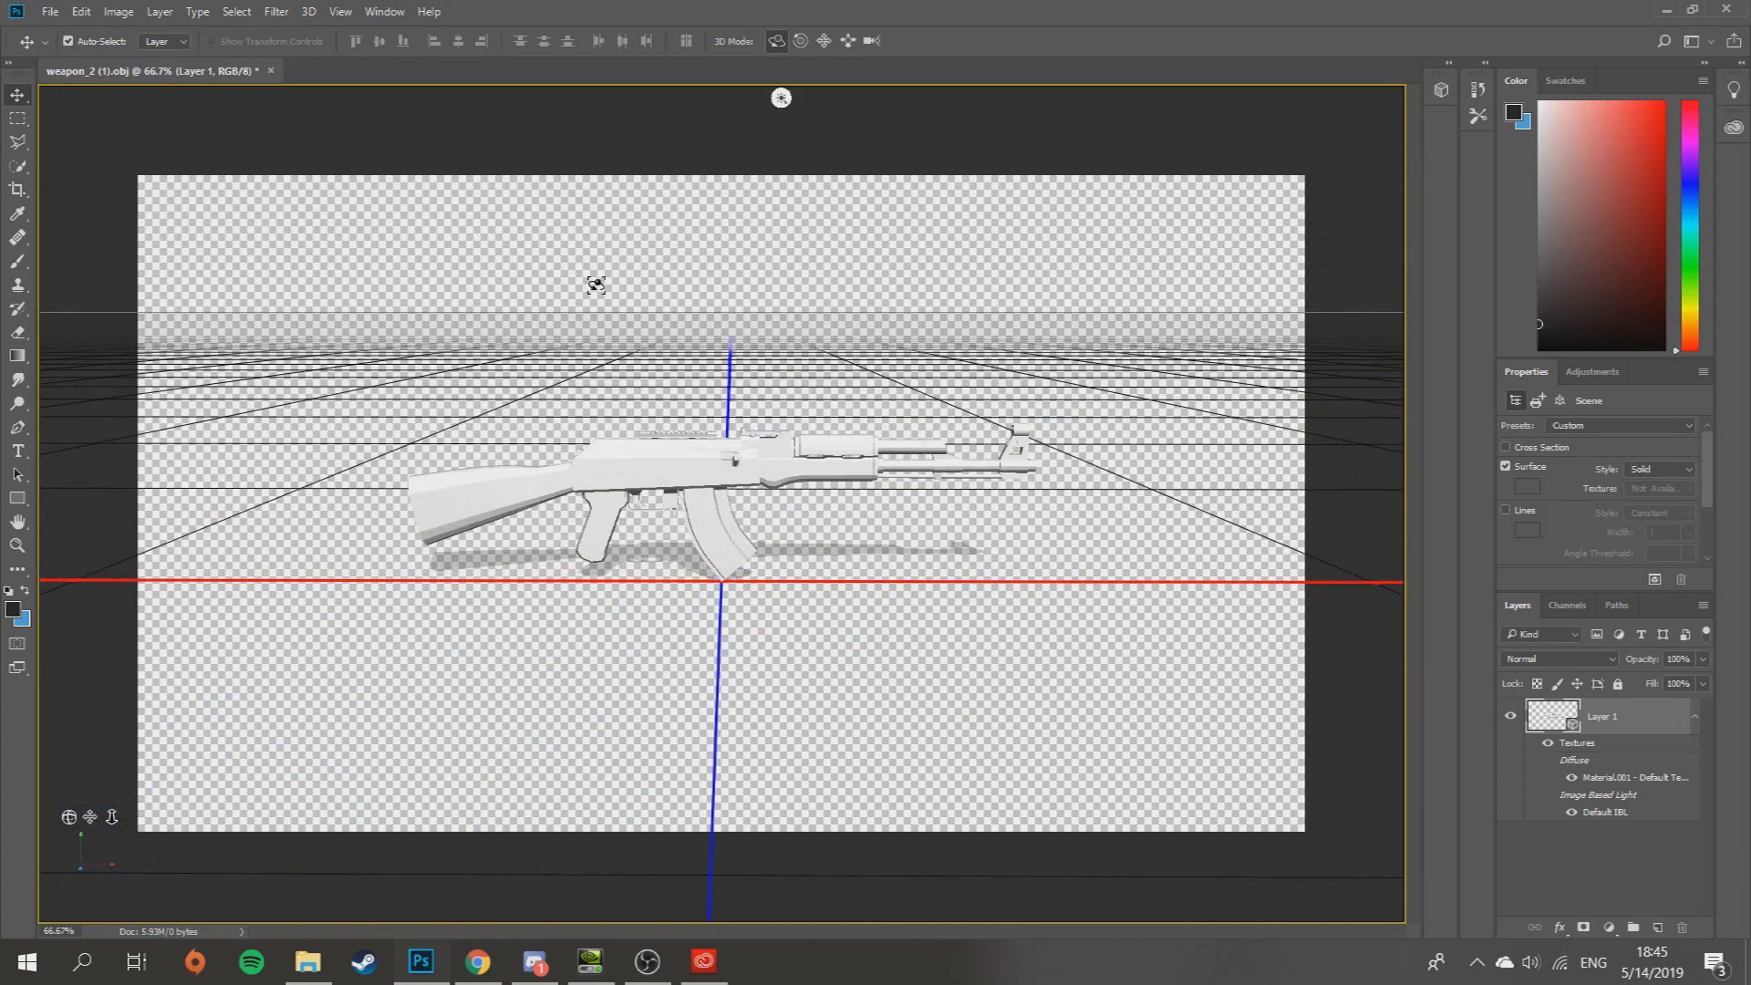
drag(730, 323, 617, 270)
click(869, 42)
drag(880, 262, 875, 223)
drag(643, 269, 866, 364)
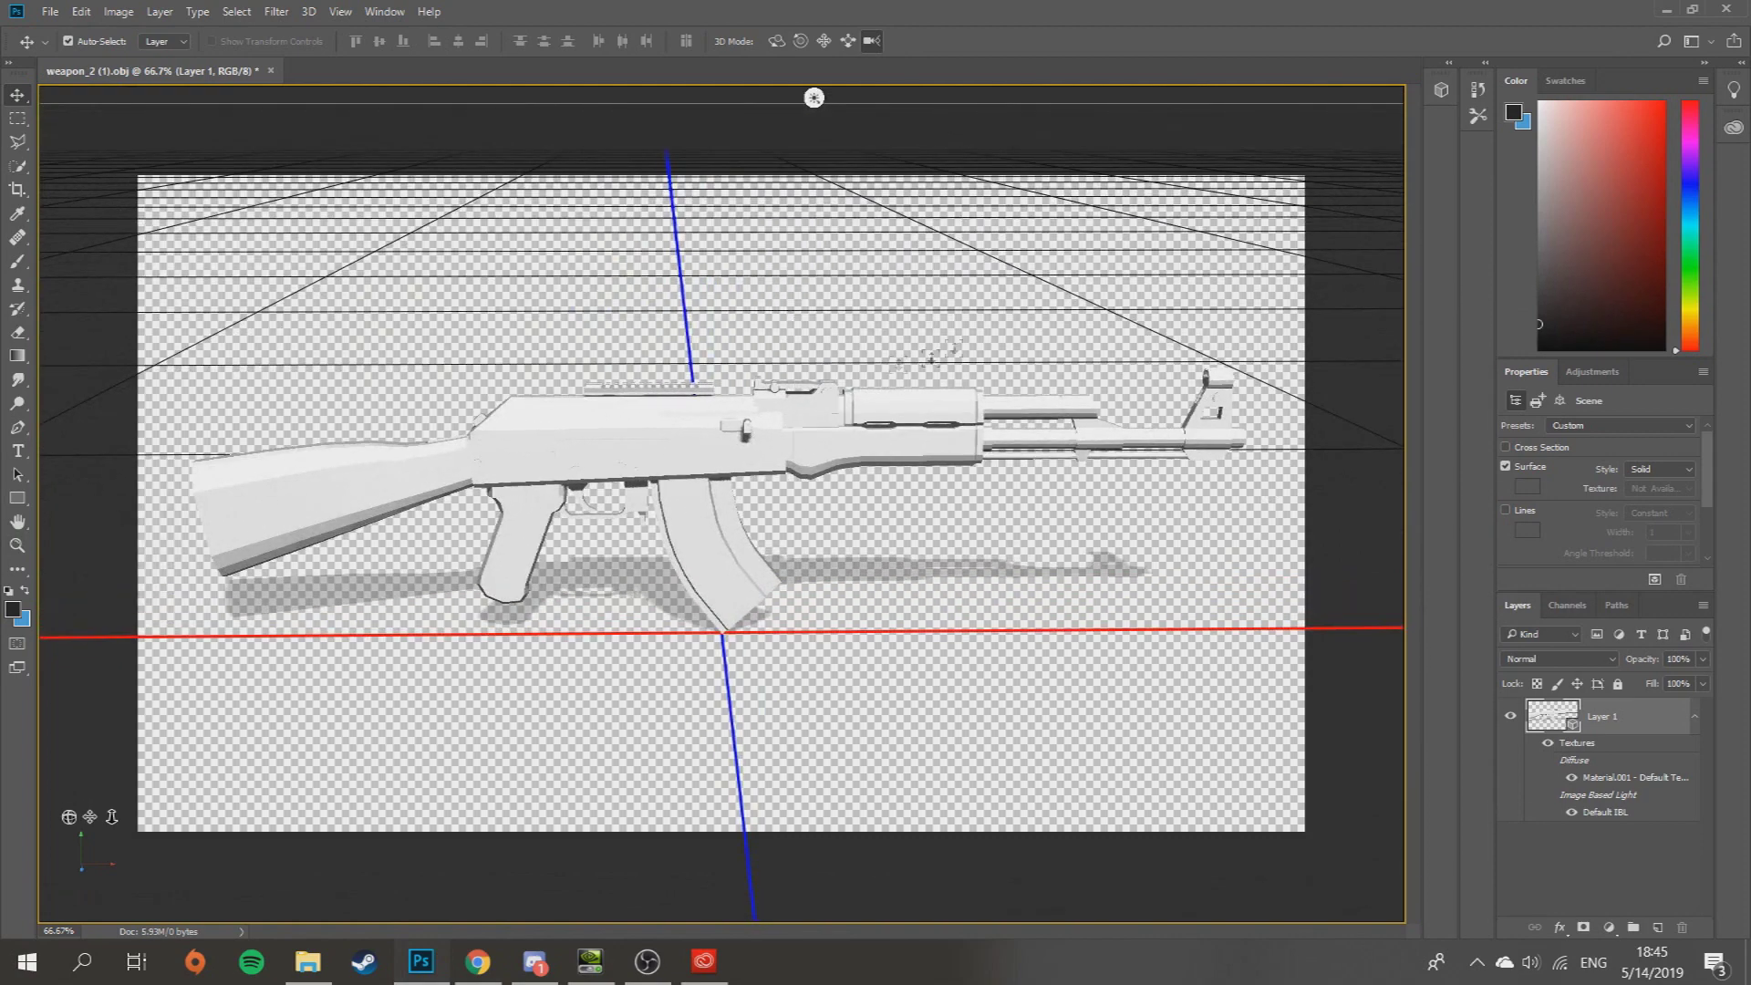
click(776, 41)
drag(912, 223, 1038, 231)
- Raise the rifle mesh slightly, then orbit the camera to a side-on Custom View 2 at FOV 62
click(734, 524)
drag(770, 406, 821, 521)
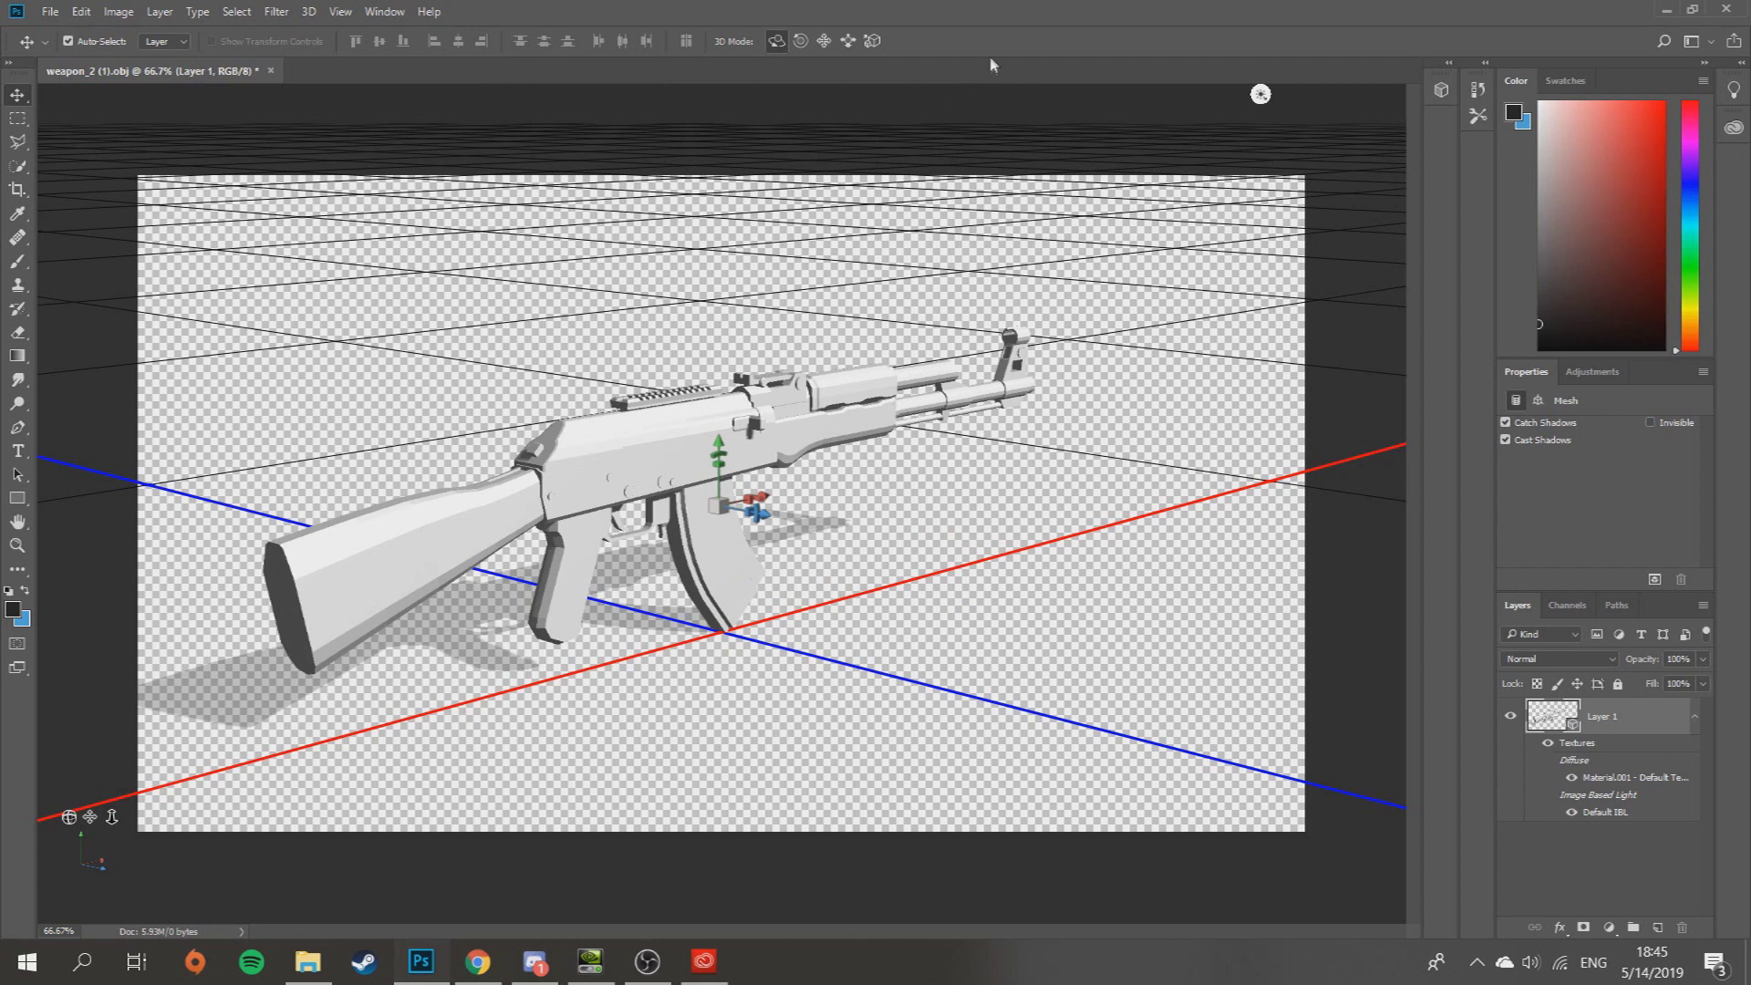
click(1075, 239)
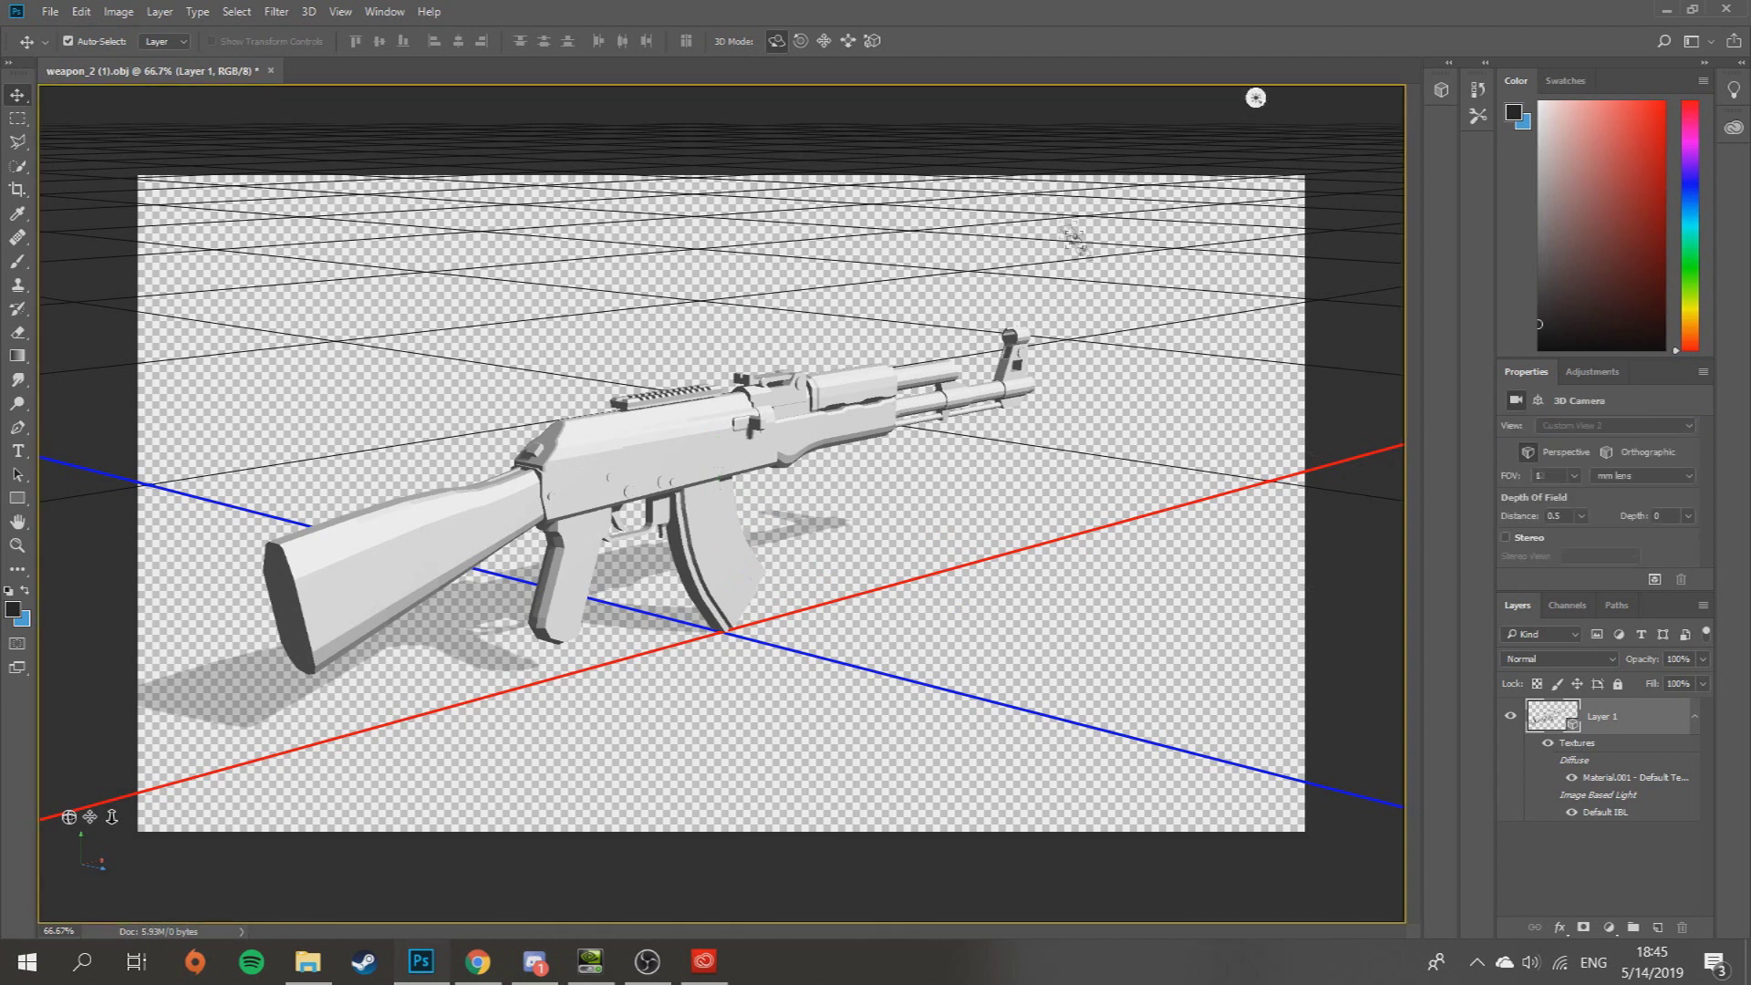
drag(1161, 524, 1032, 529)
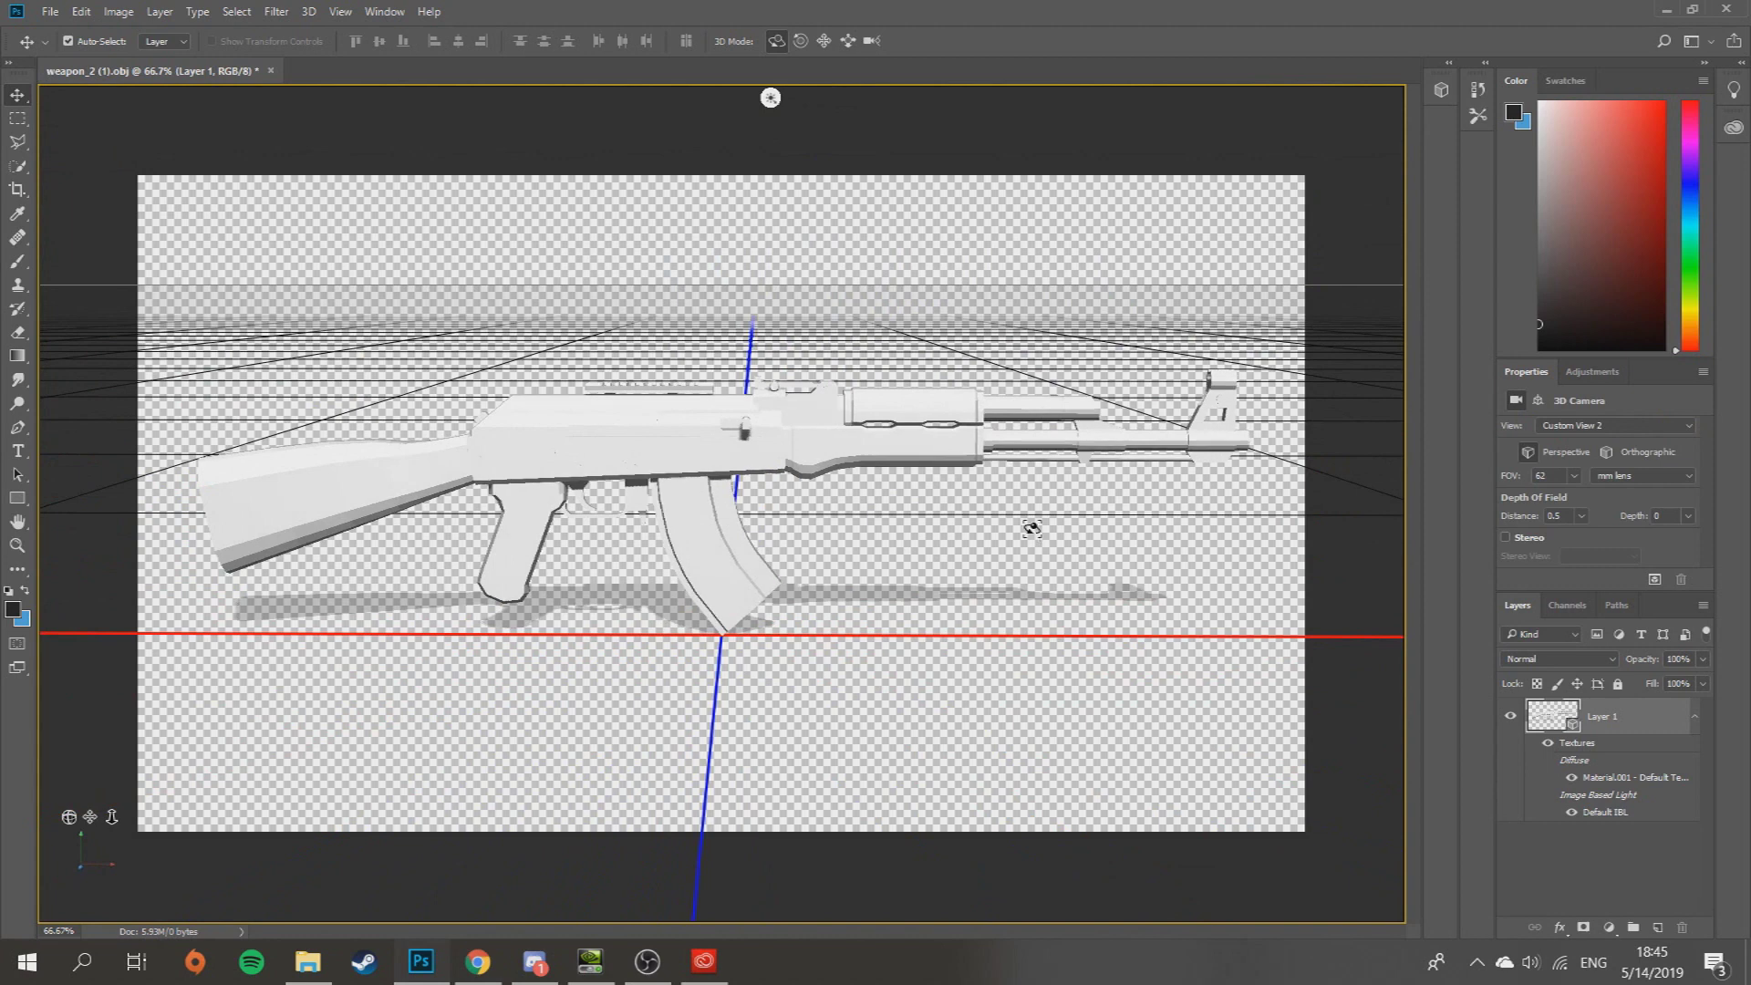
drag(1061, 630, 1240, 679)
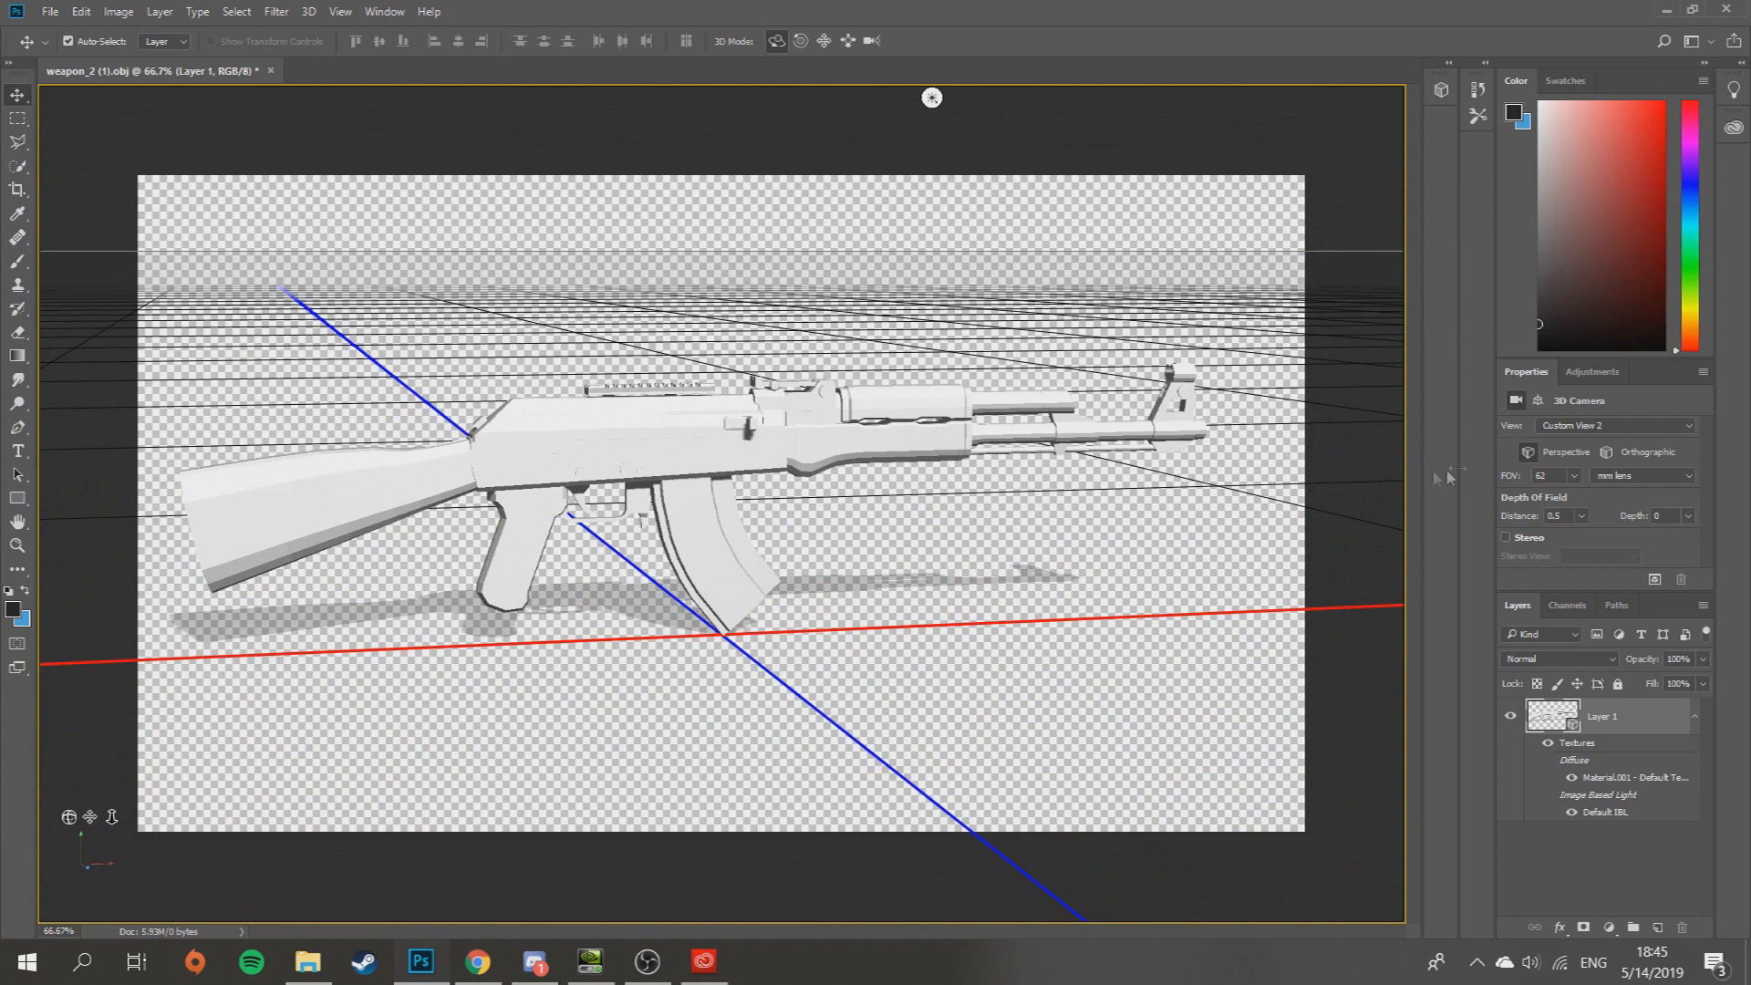
- Open Material.001's diffuse texture and place weapon_2 (1).png onto its canvas
double_click(1665, 780)
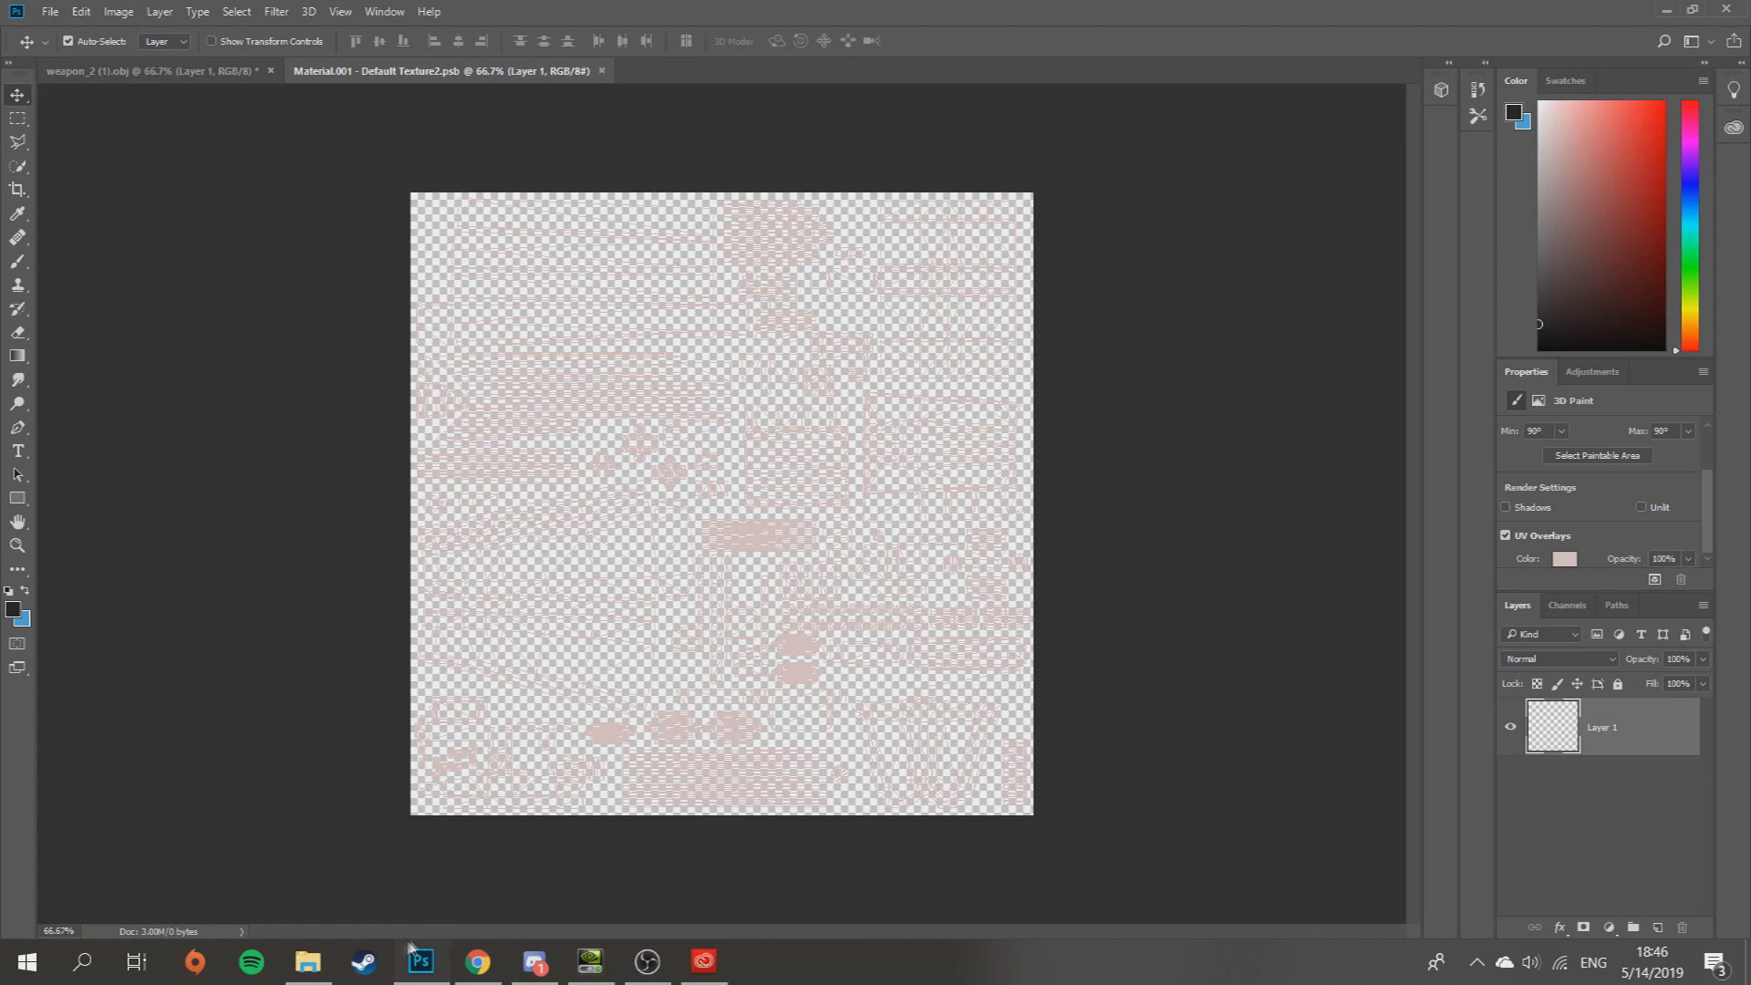
mouse_move(314, 972)
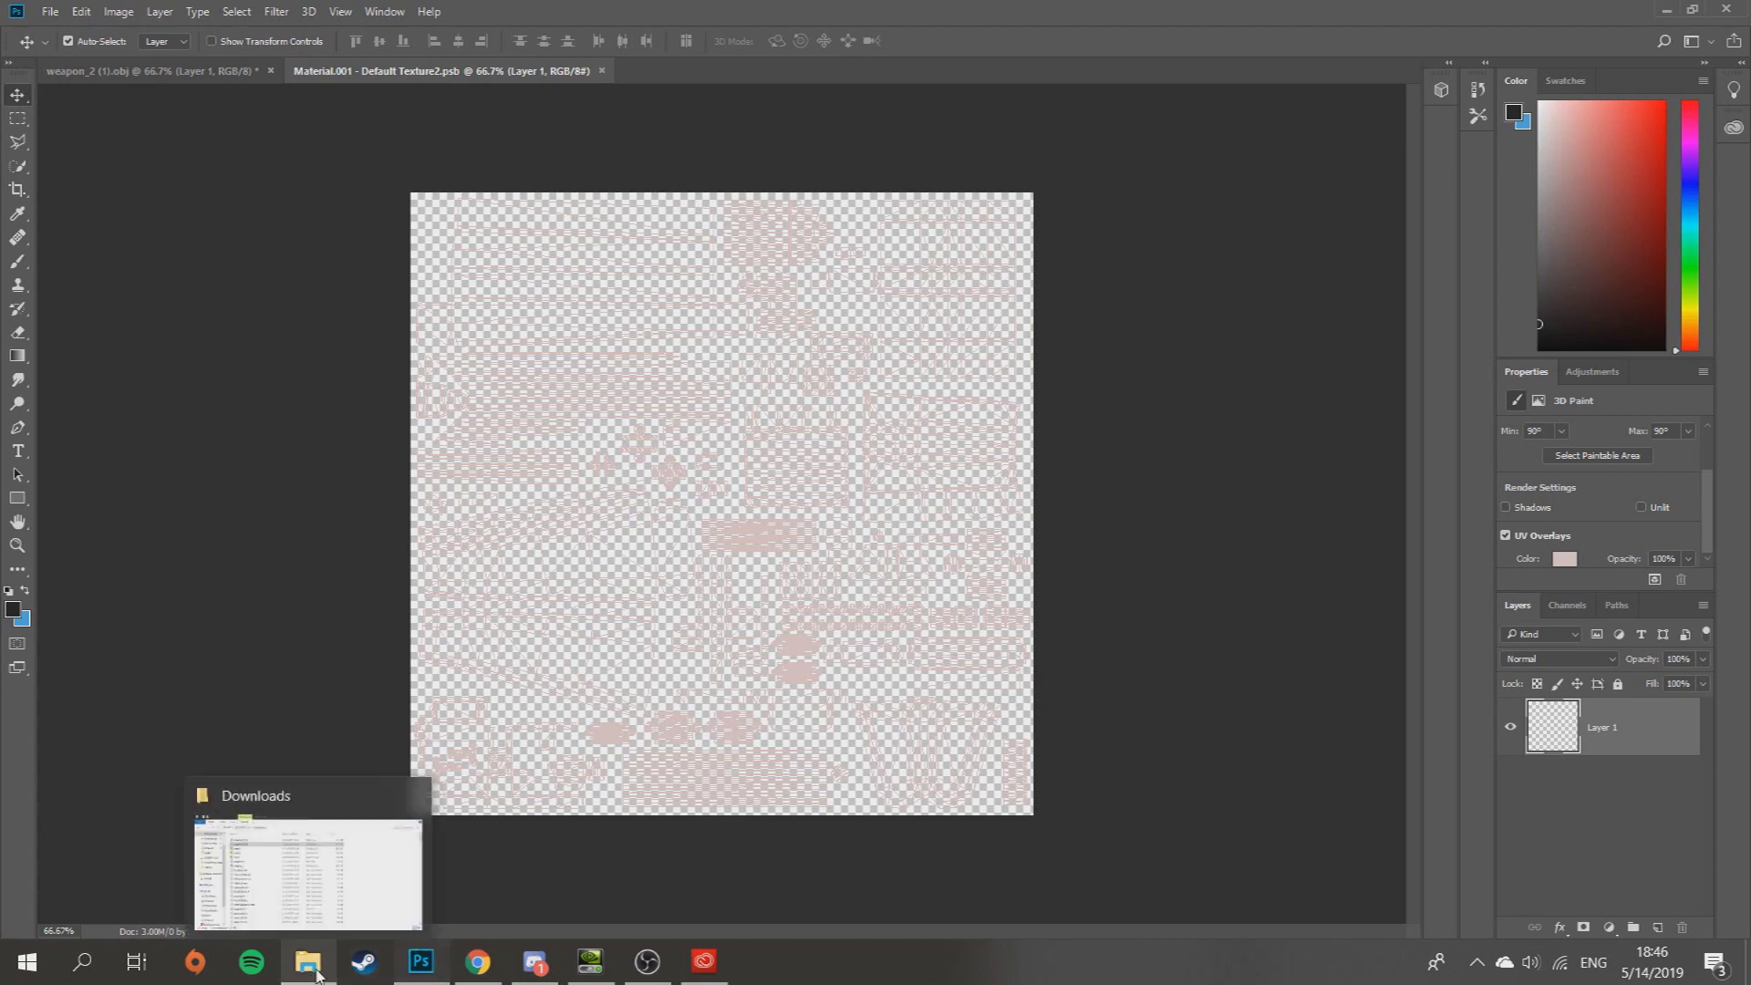
click(314, 972)
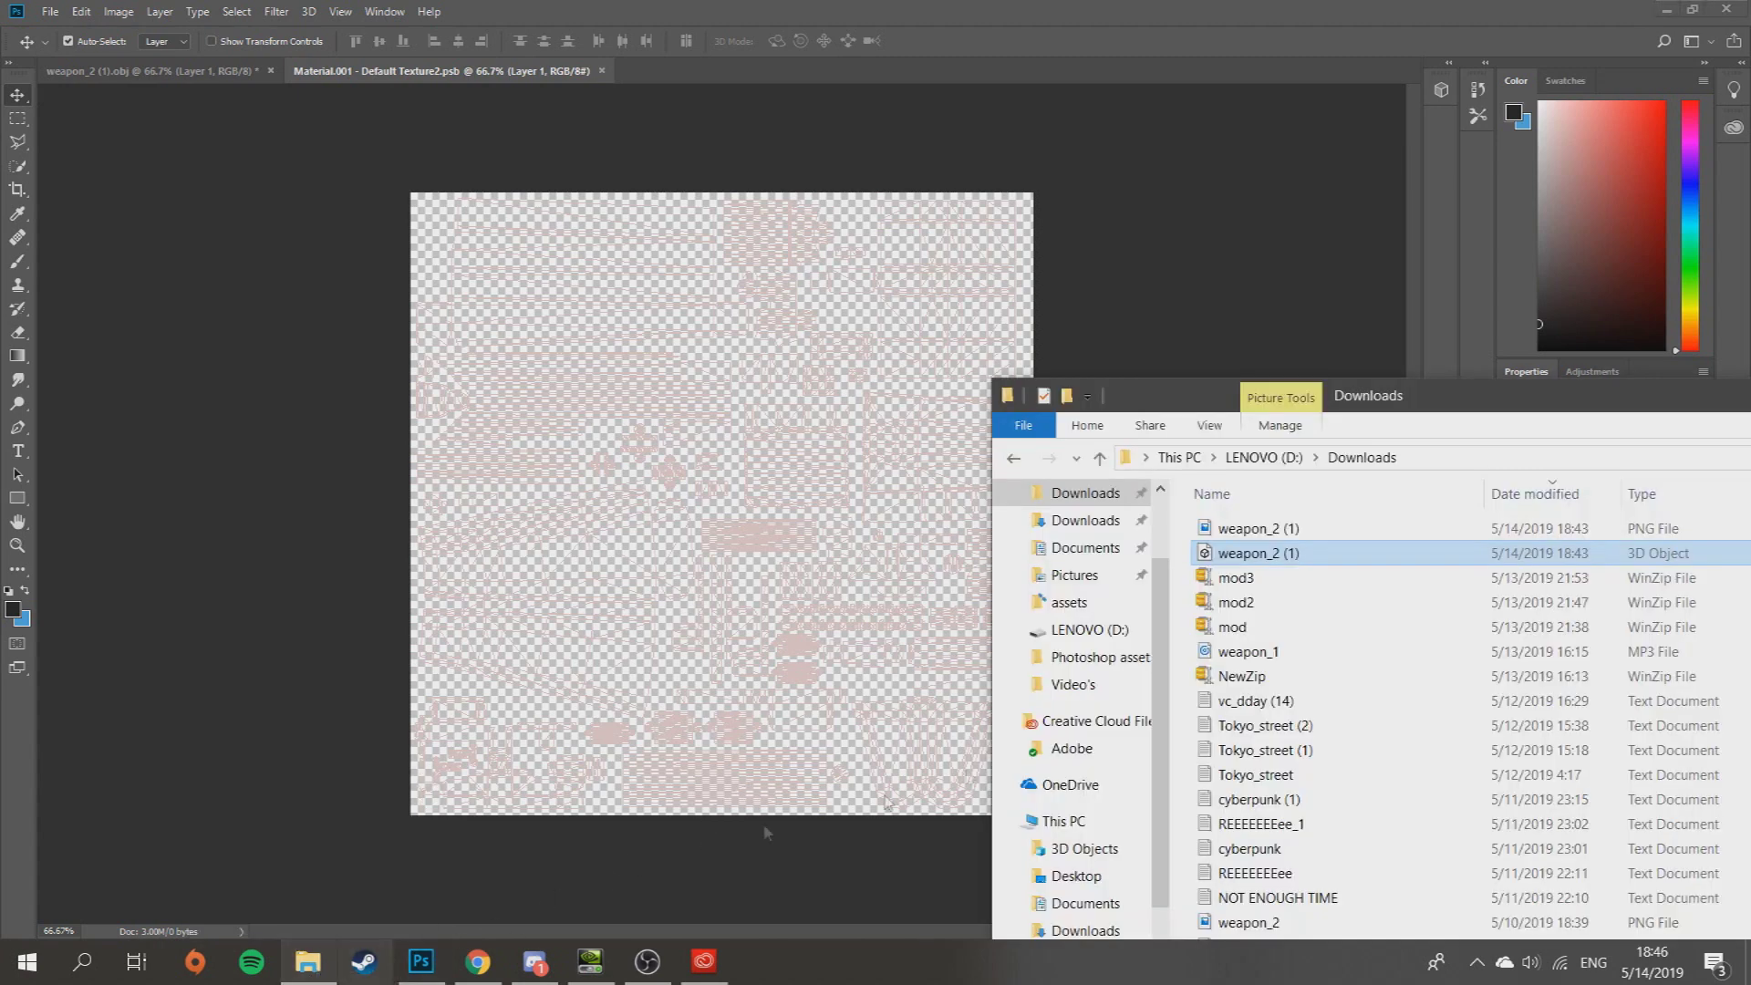
click(1354, 552)
click(1348, 532)
drag(1404, 529, 782, 538)
key(Return)
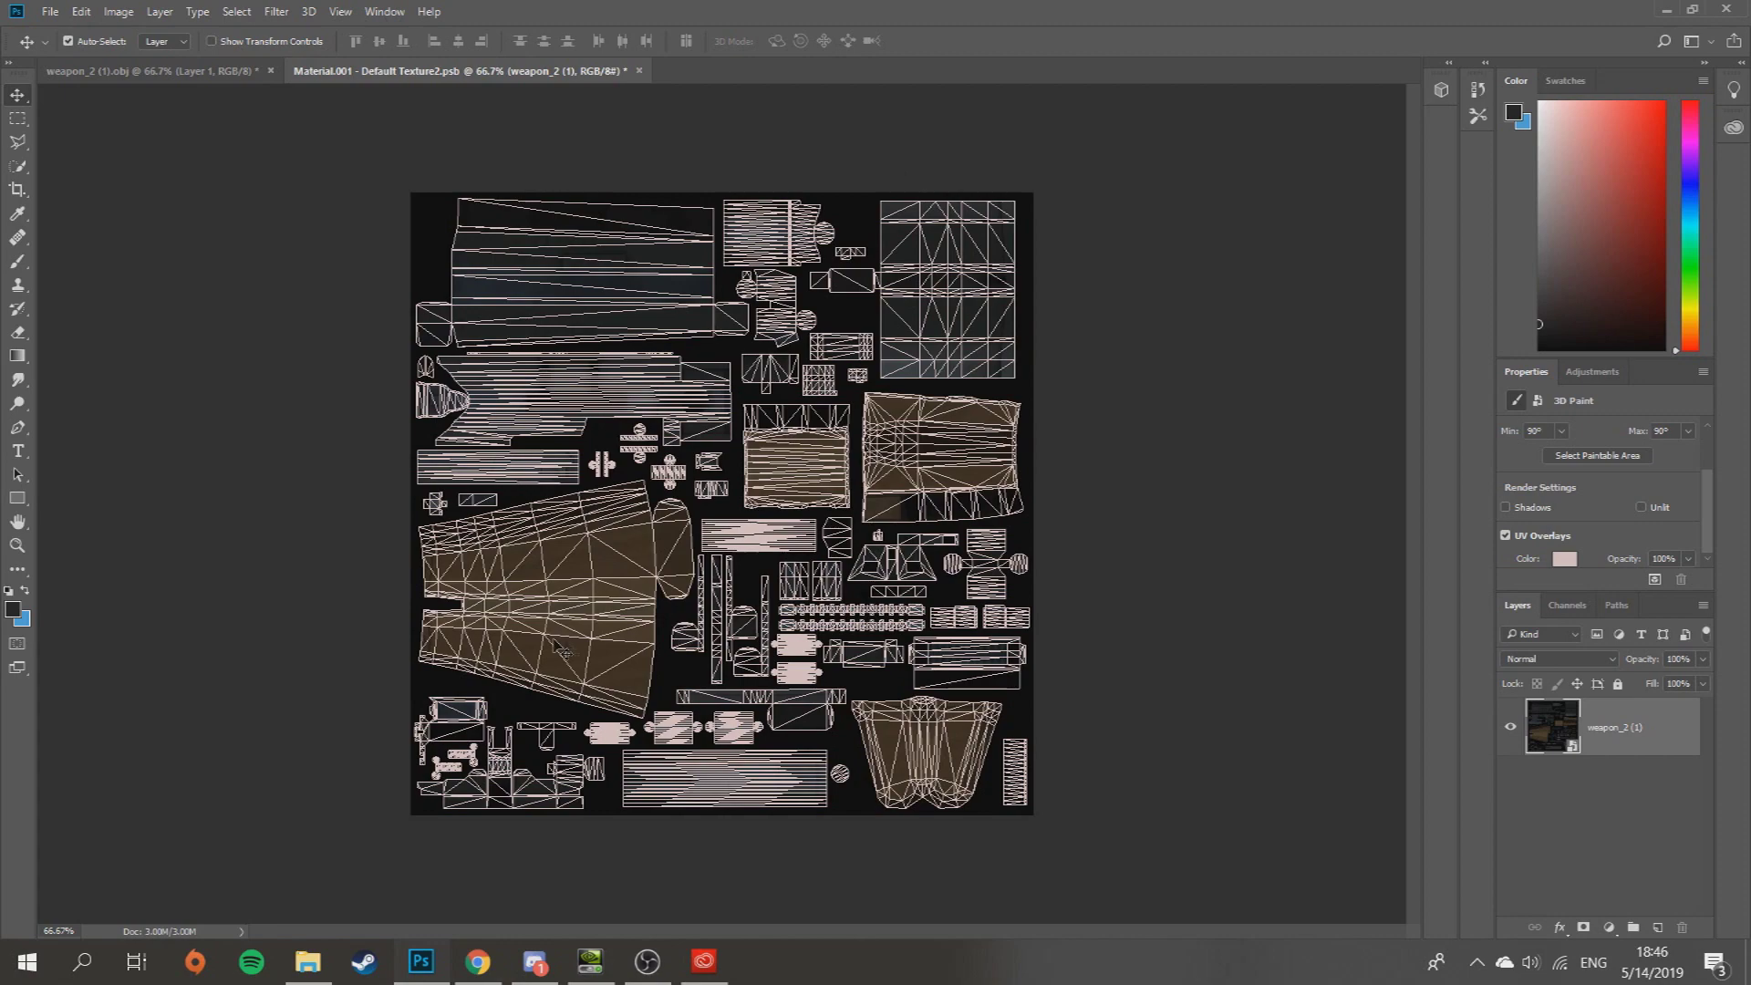
click(209, 71)
- Rasterize the weapon_2 (1) texture layer, test a brush stroke, and check it on the 3D rifle
mouse_move(616, 331)
mouse_down()
mouse_move(610, 383)
mouse_move(584, 309)
mouse_move(603, 323)
mouse_up()
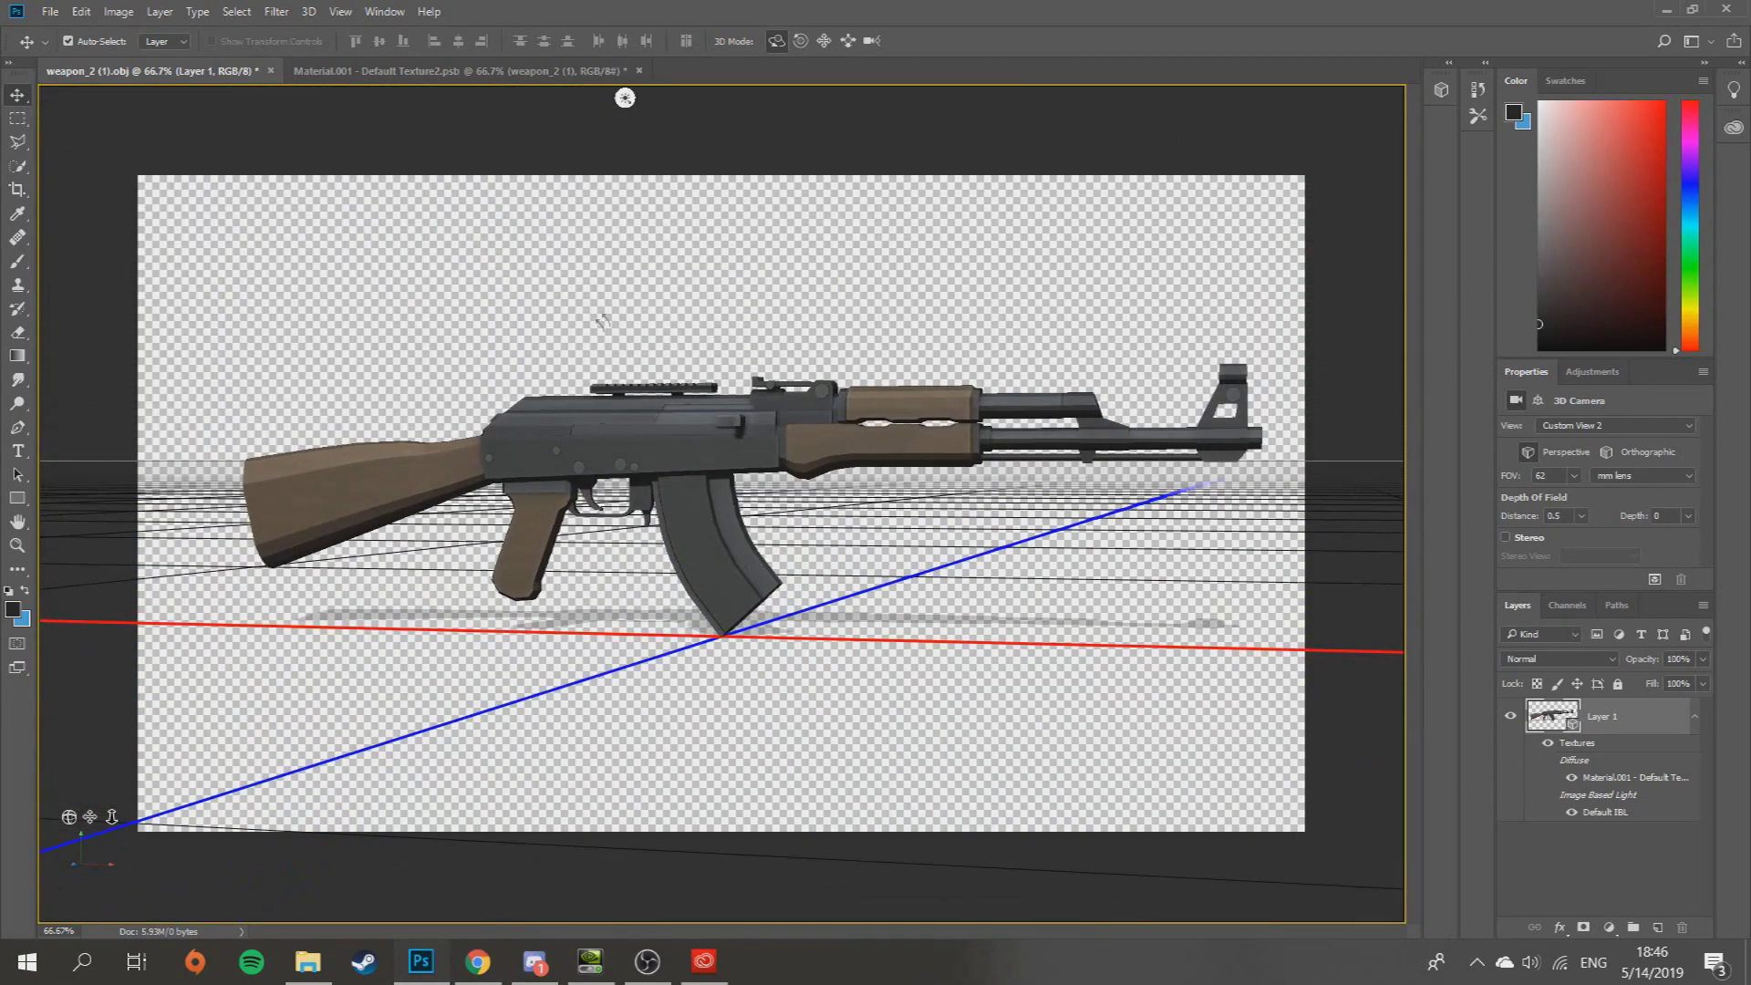
click(533, 80)
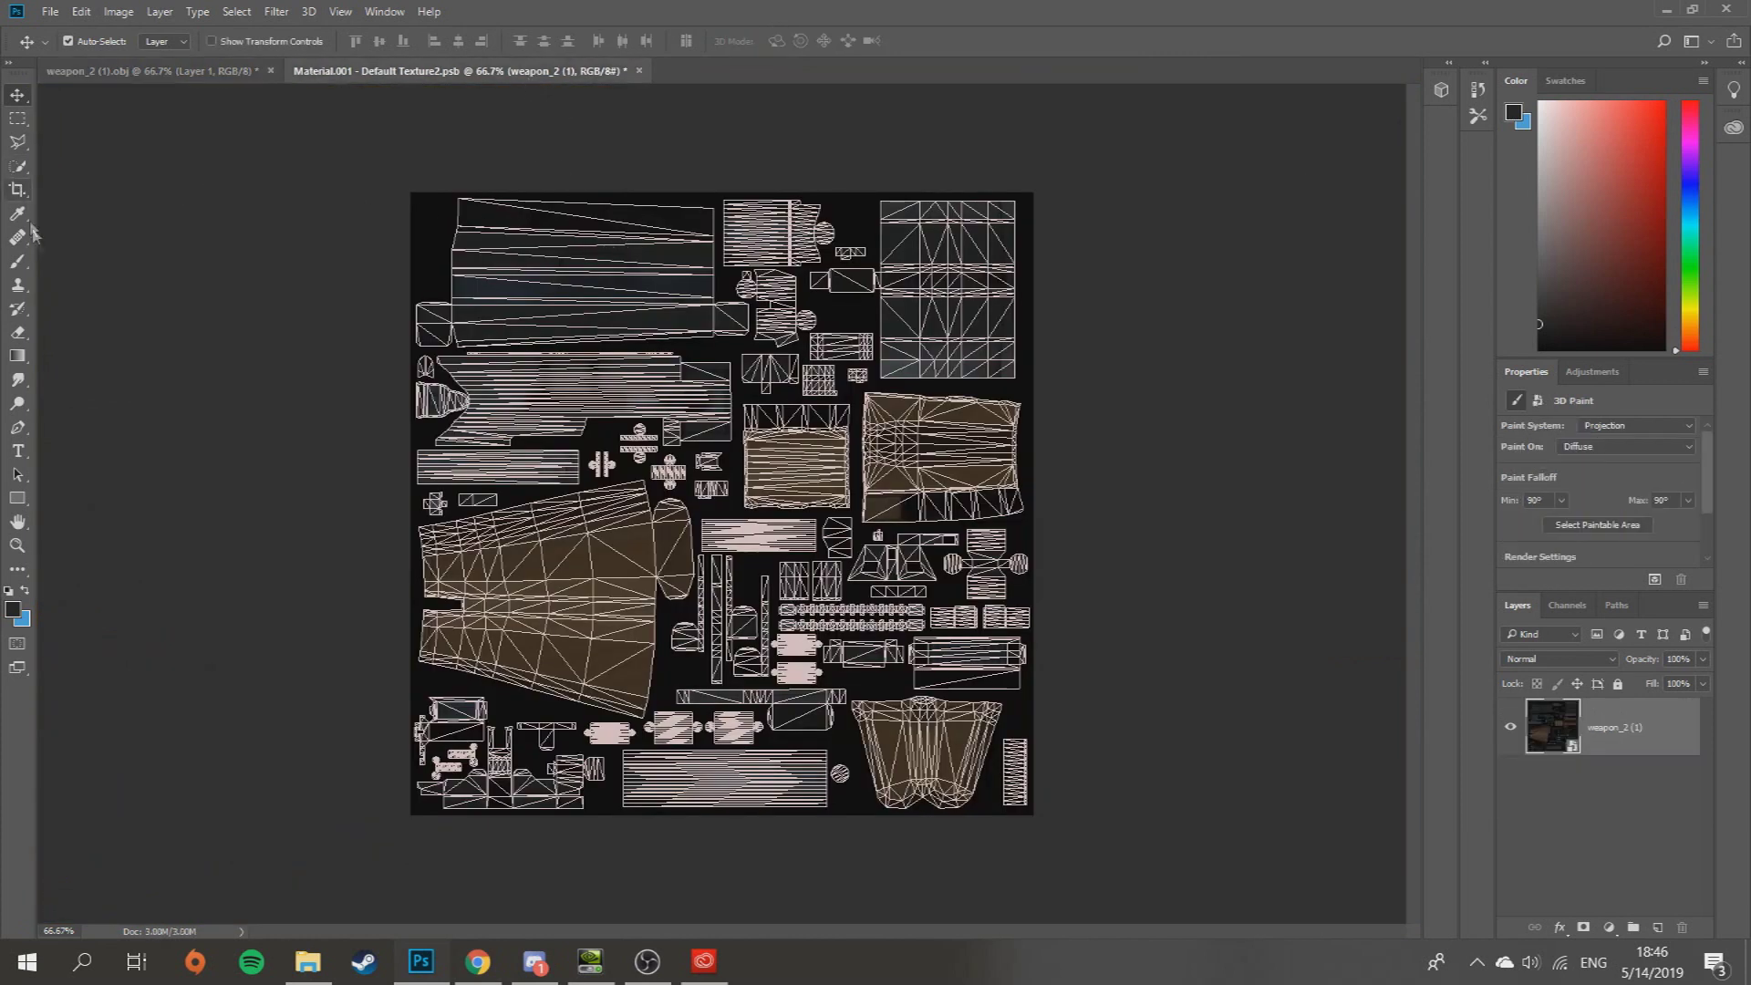
key(b)
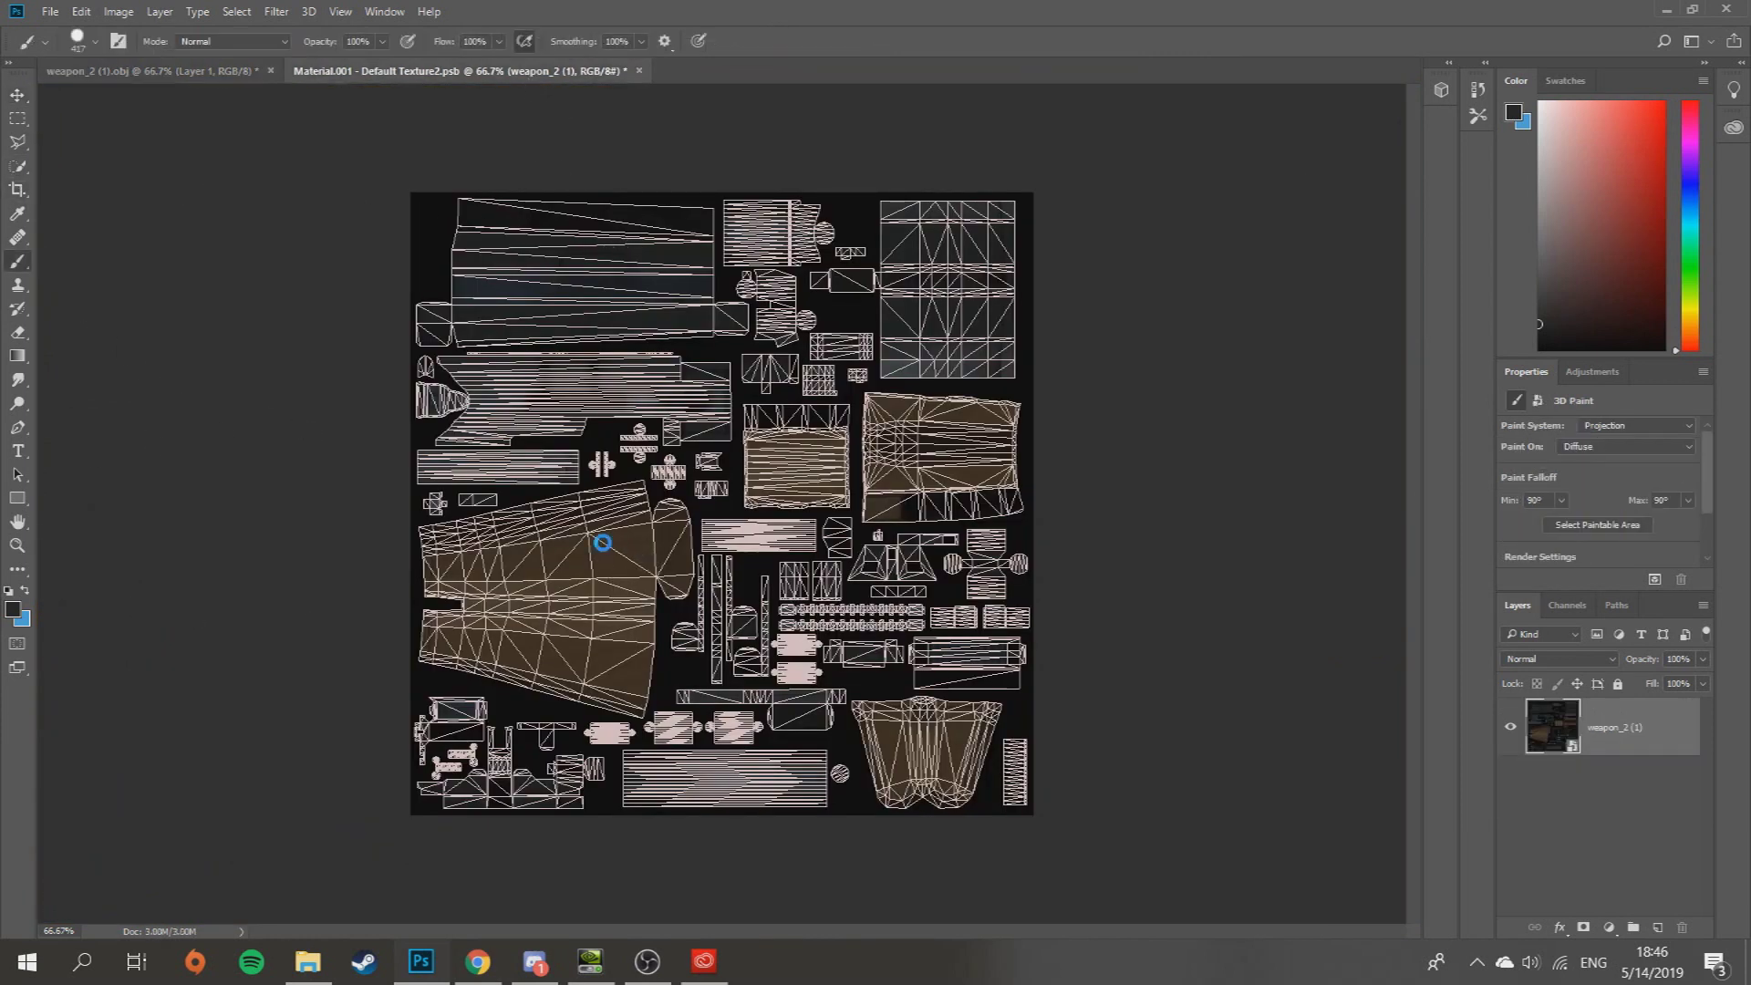
click(603, 544)
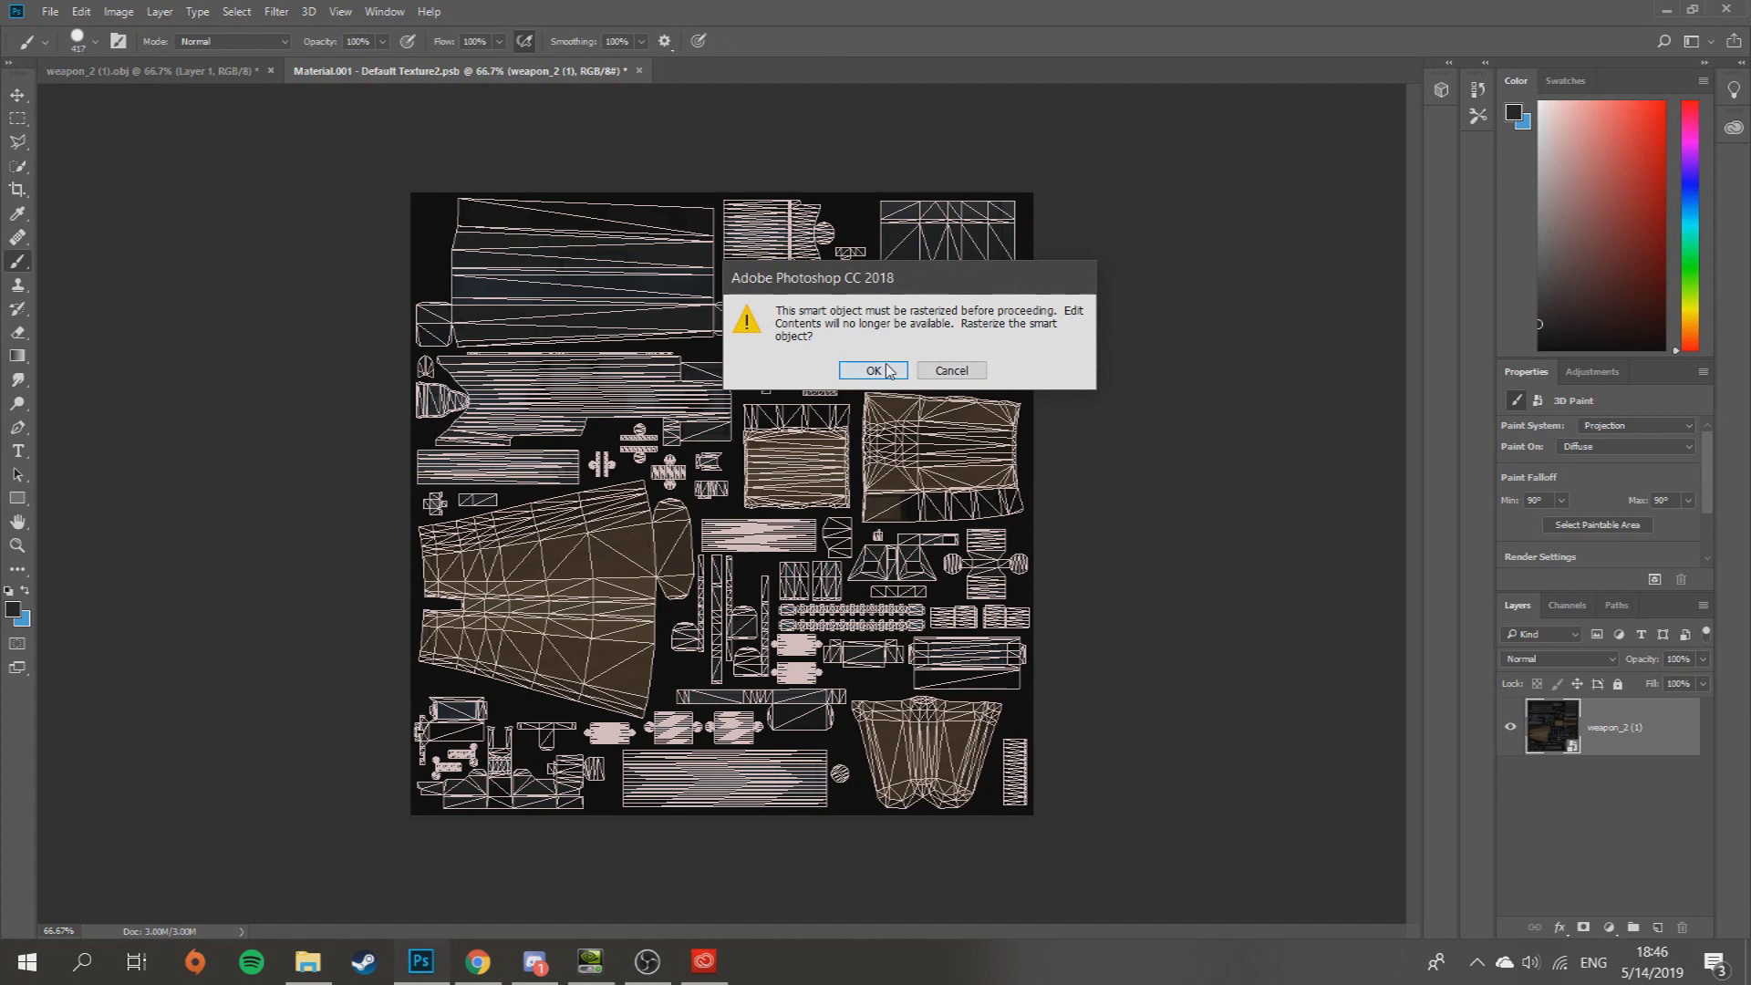
click(873, 371)
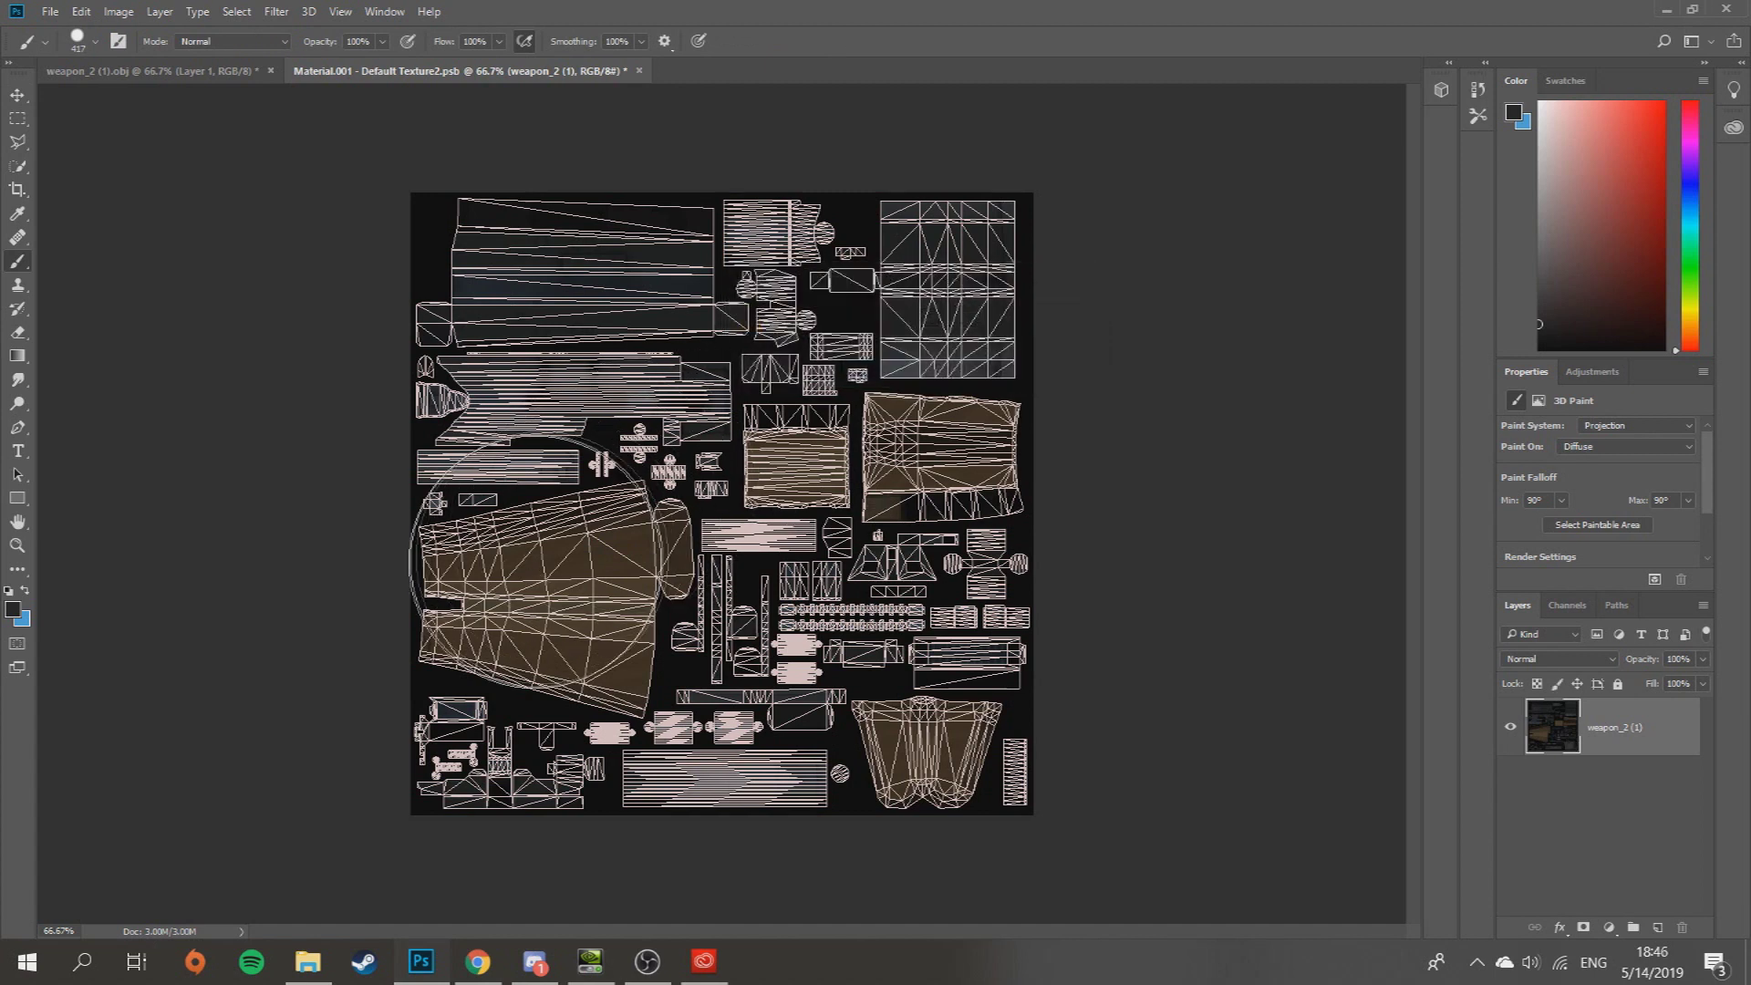
mouse_move(547, 593)
mouse_down()
mouse_move(958, 383)
mouse_move(899, 762)
mouse_move(492, 311)
mouse_move(985, 438)
mouse_move(371, 548)
mouse_move(976, 287)
mouse_up()
click(150, 70)
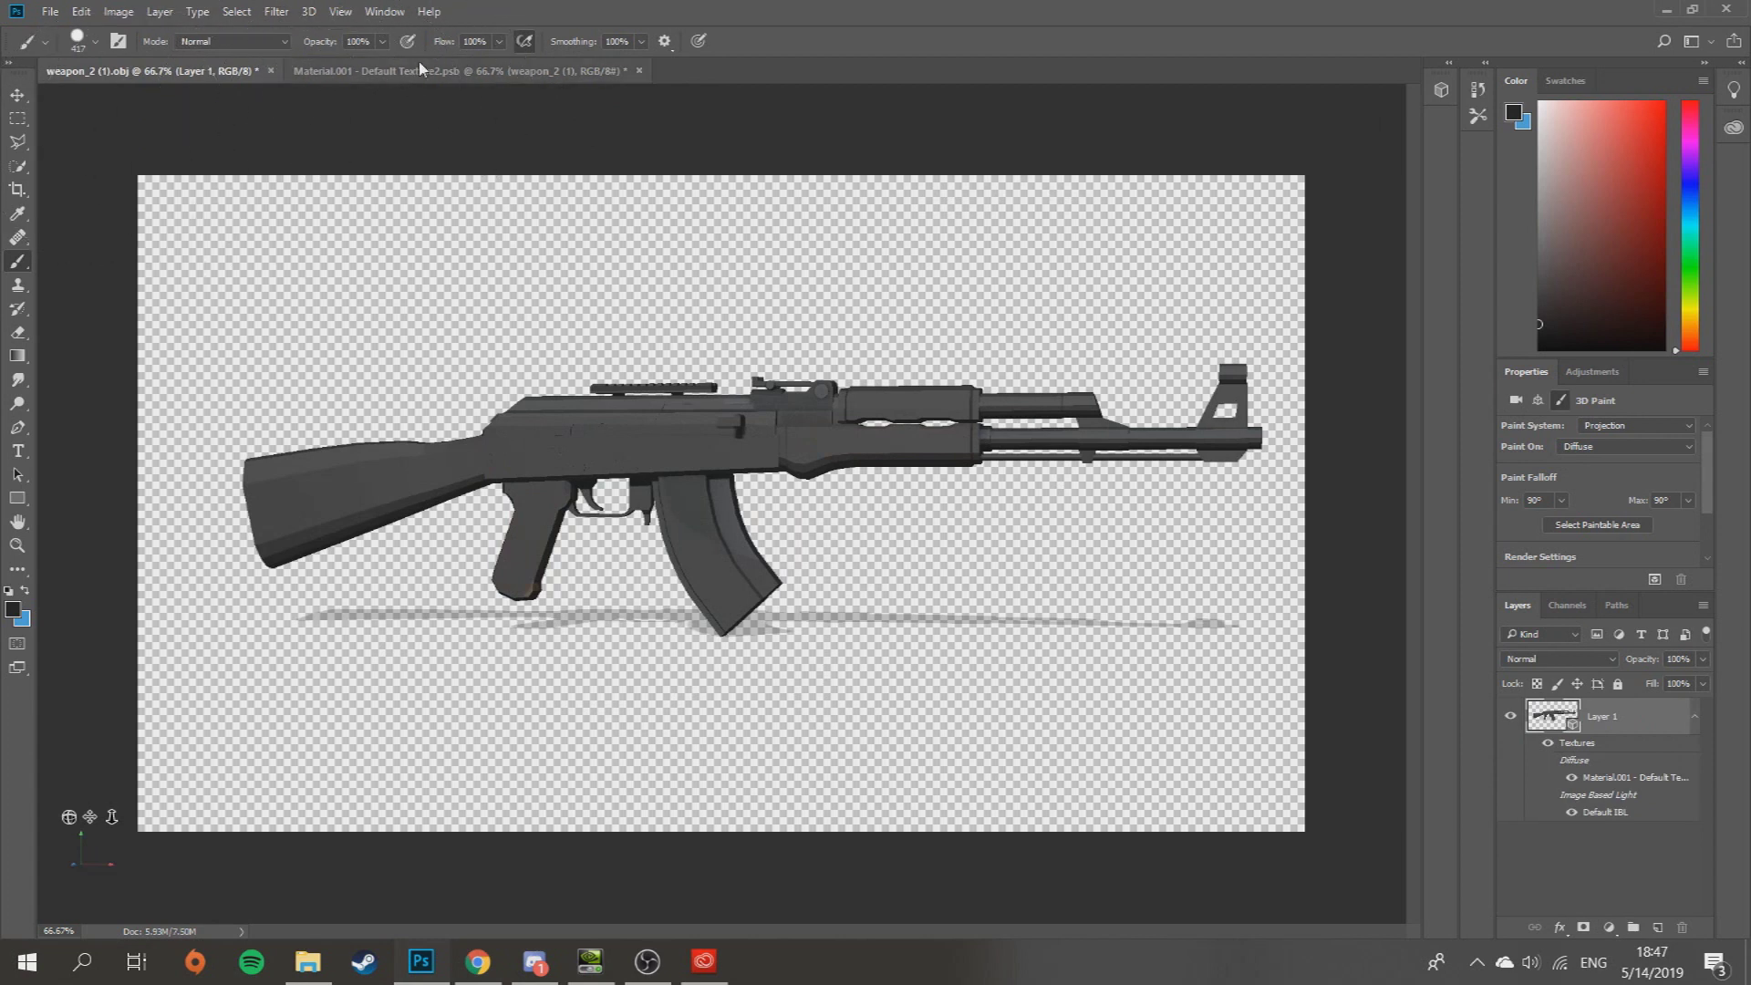
click(358, 71)
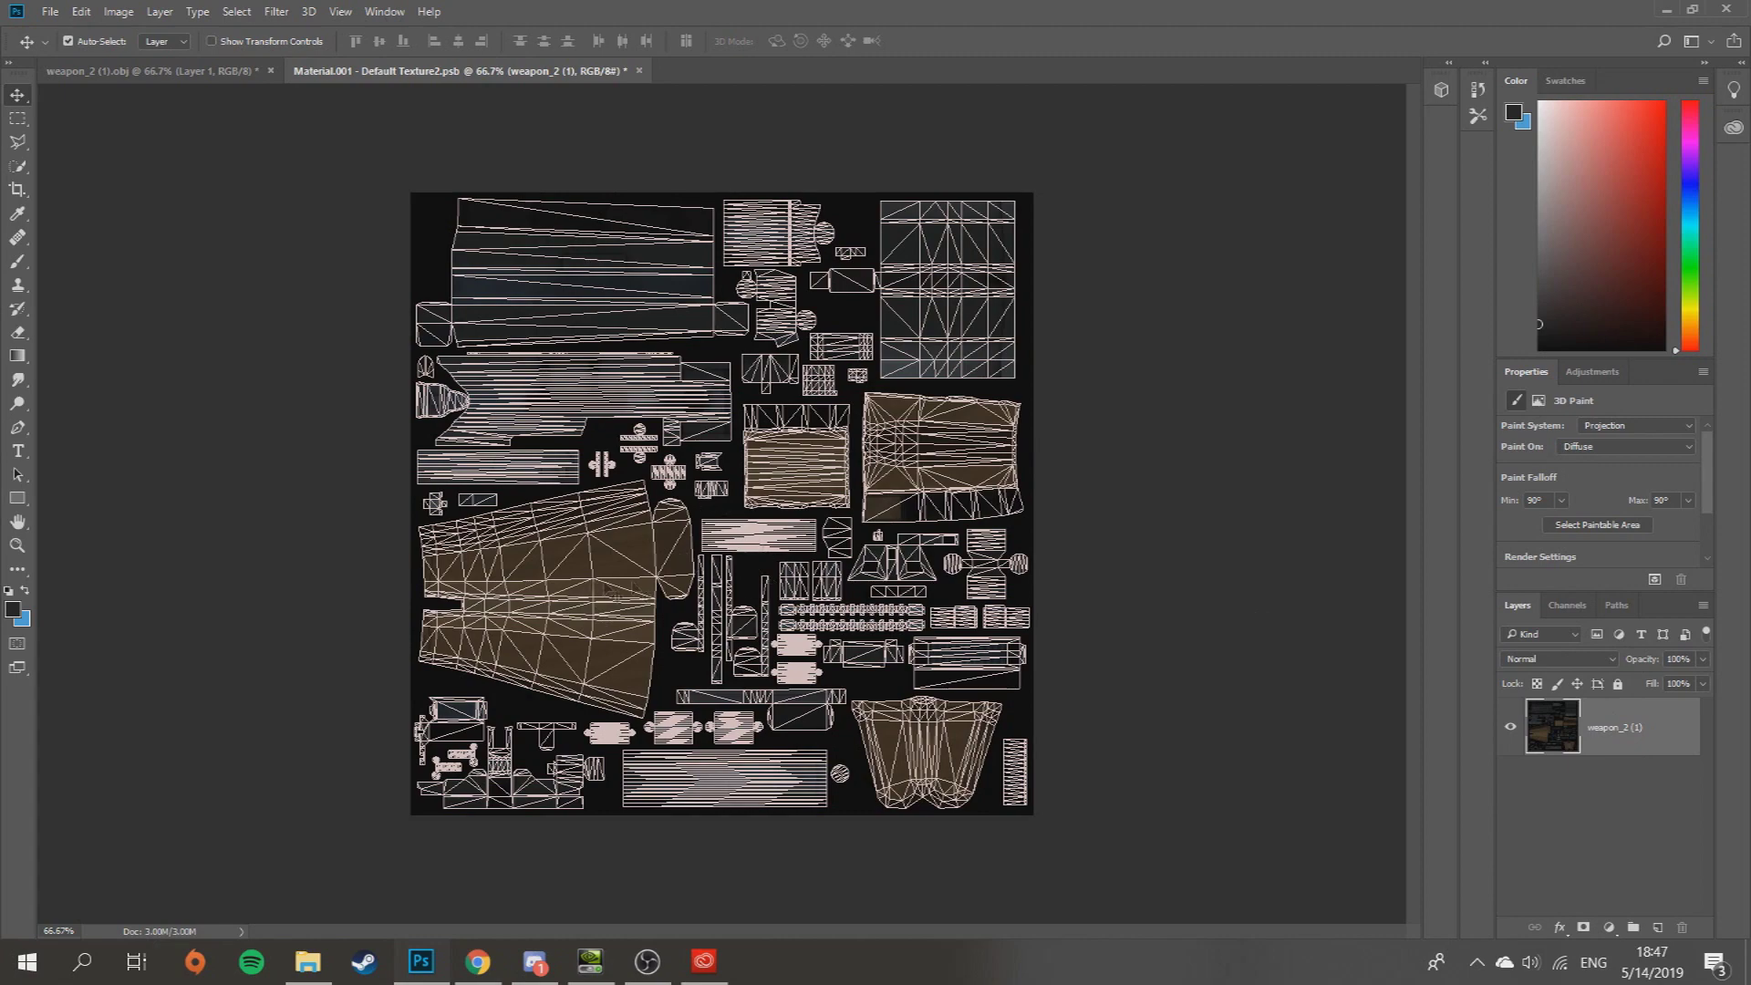
key(z)
scroll(536, 620, up, 2)
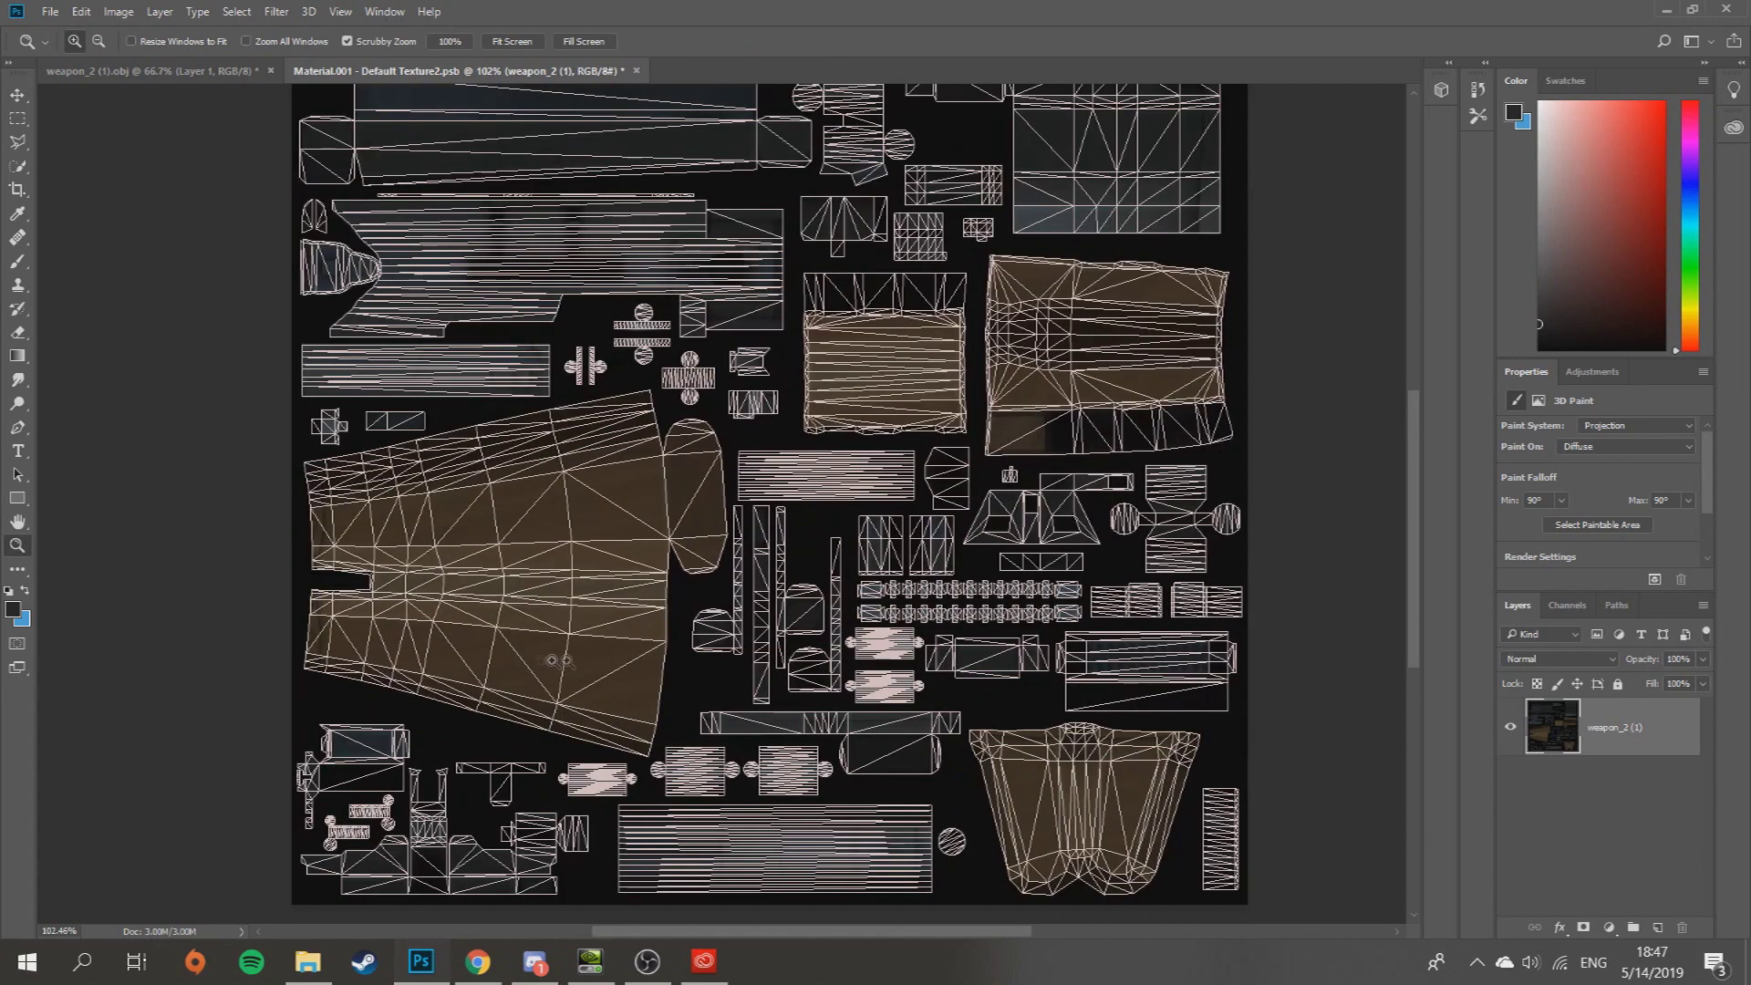
scroll(913, 554, up, 1)
scroll(944, 548, down, 5)
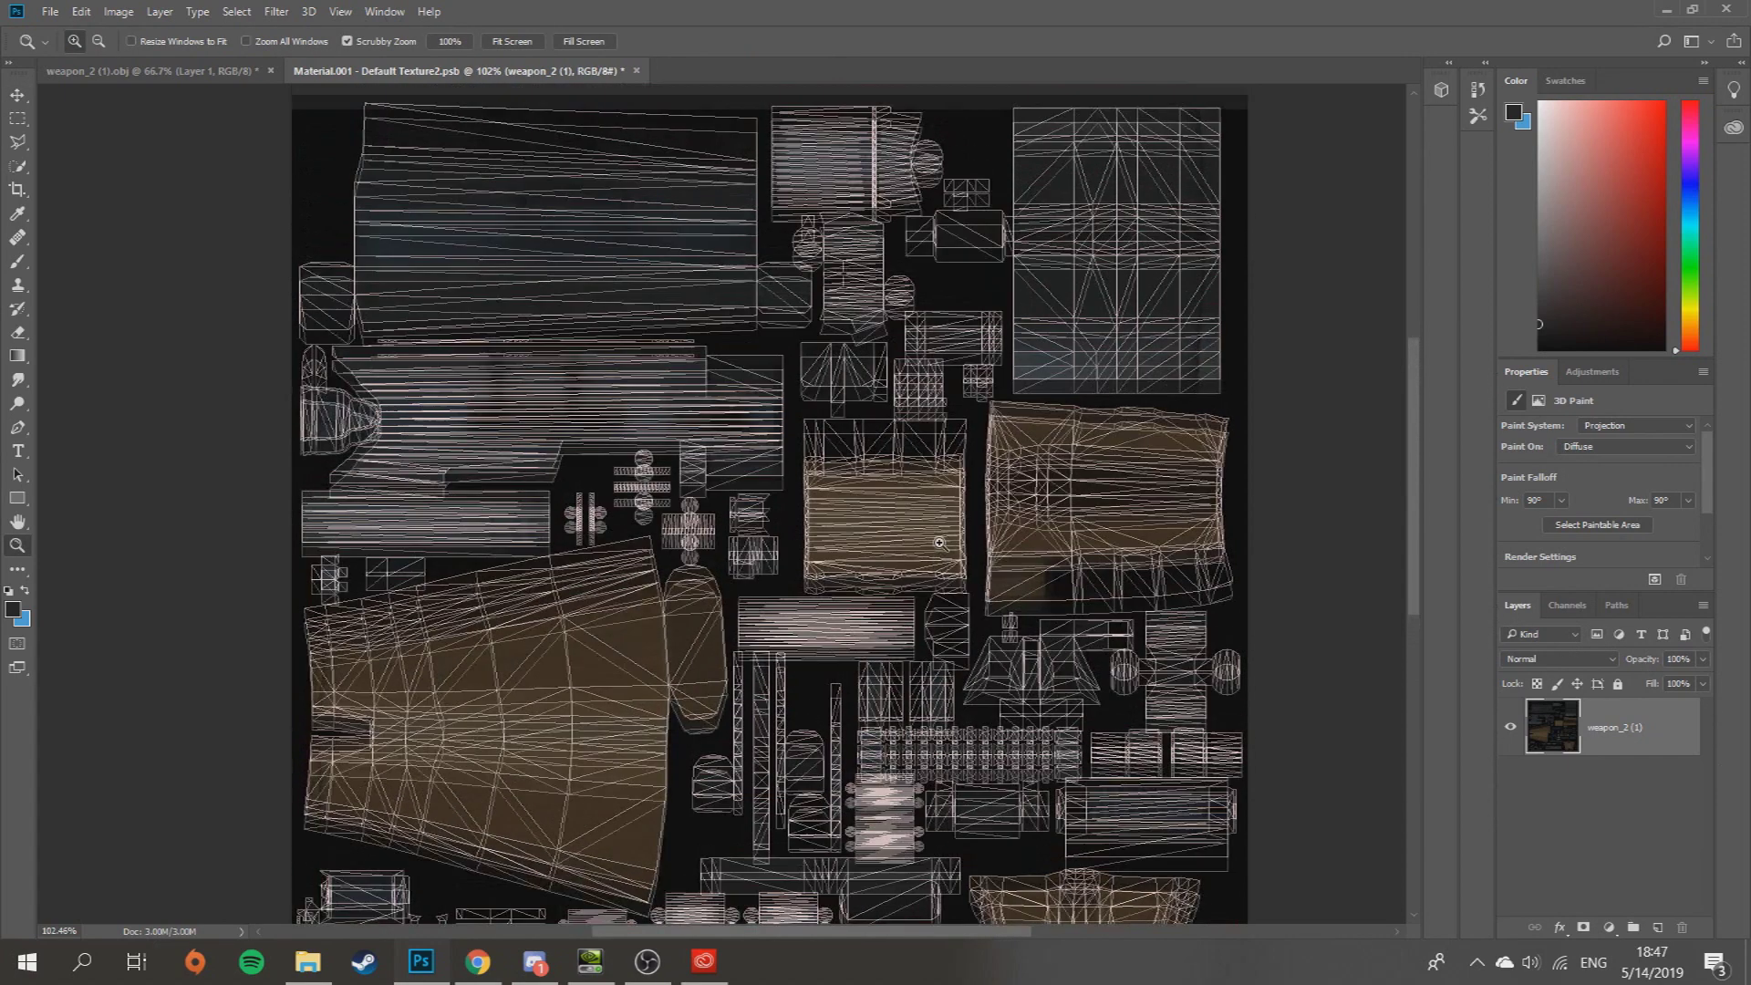
scroll(910, 525, up, 4)
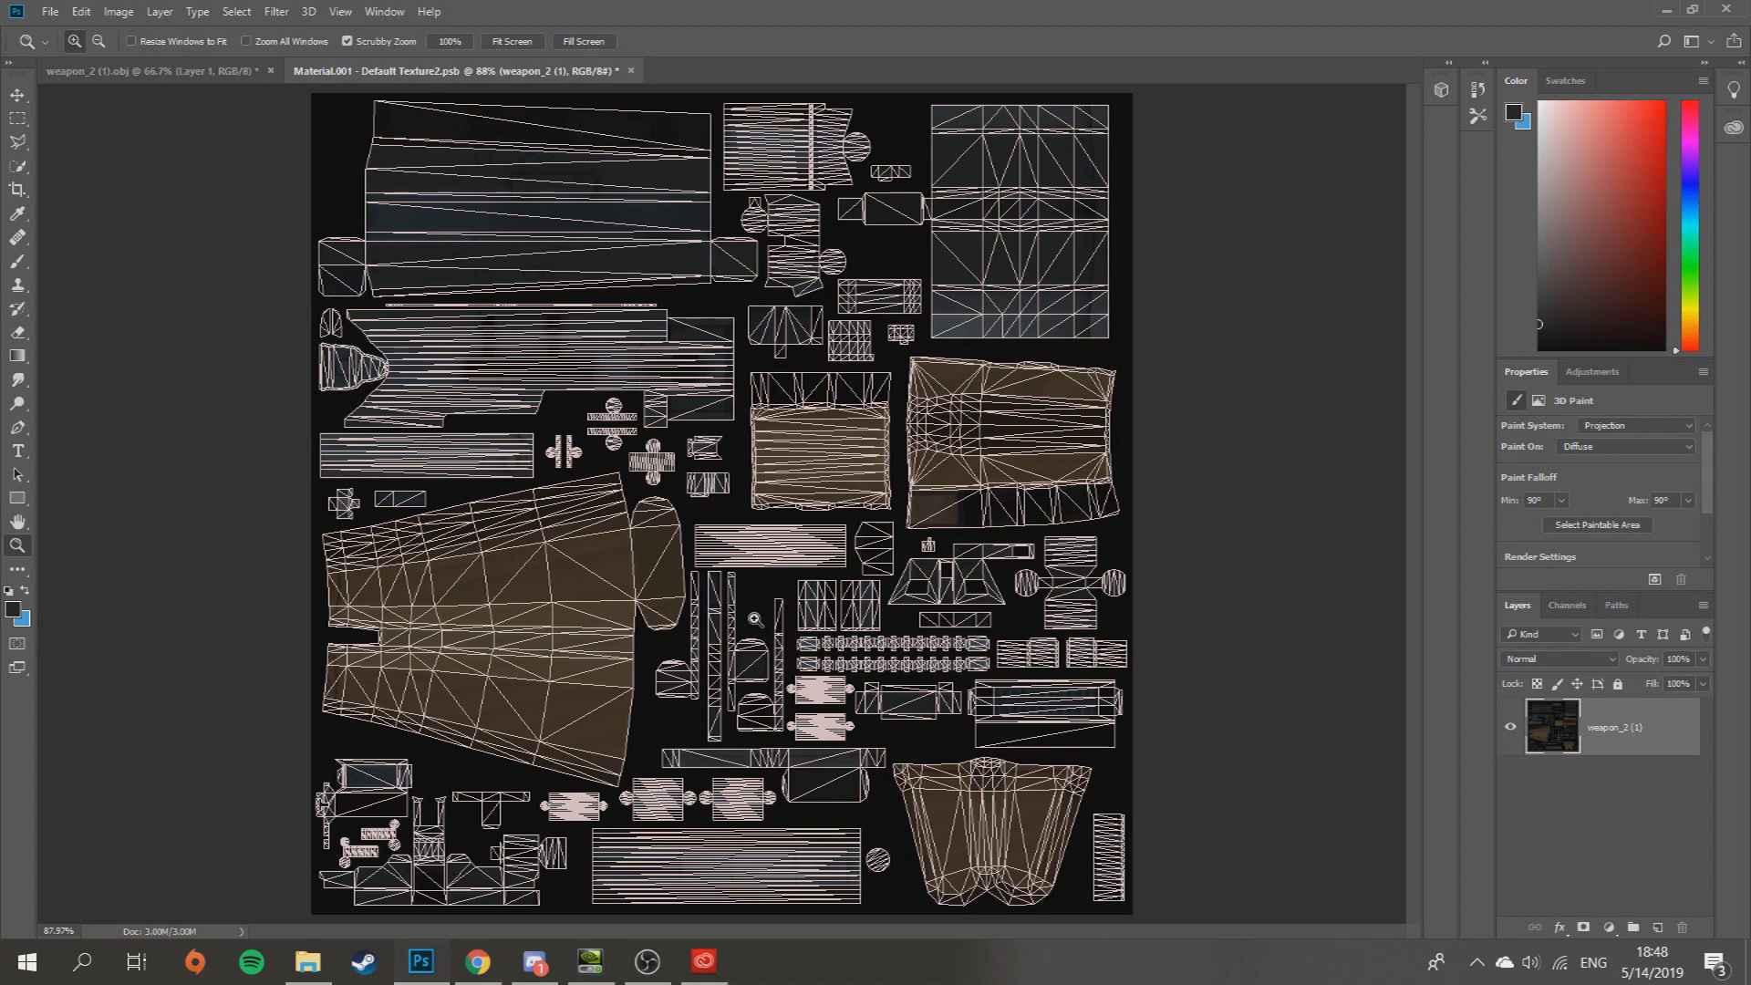
click(17, 95)
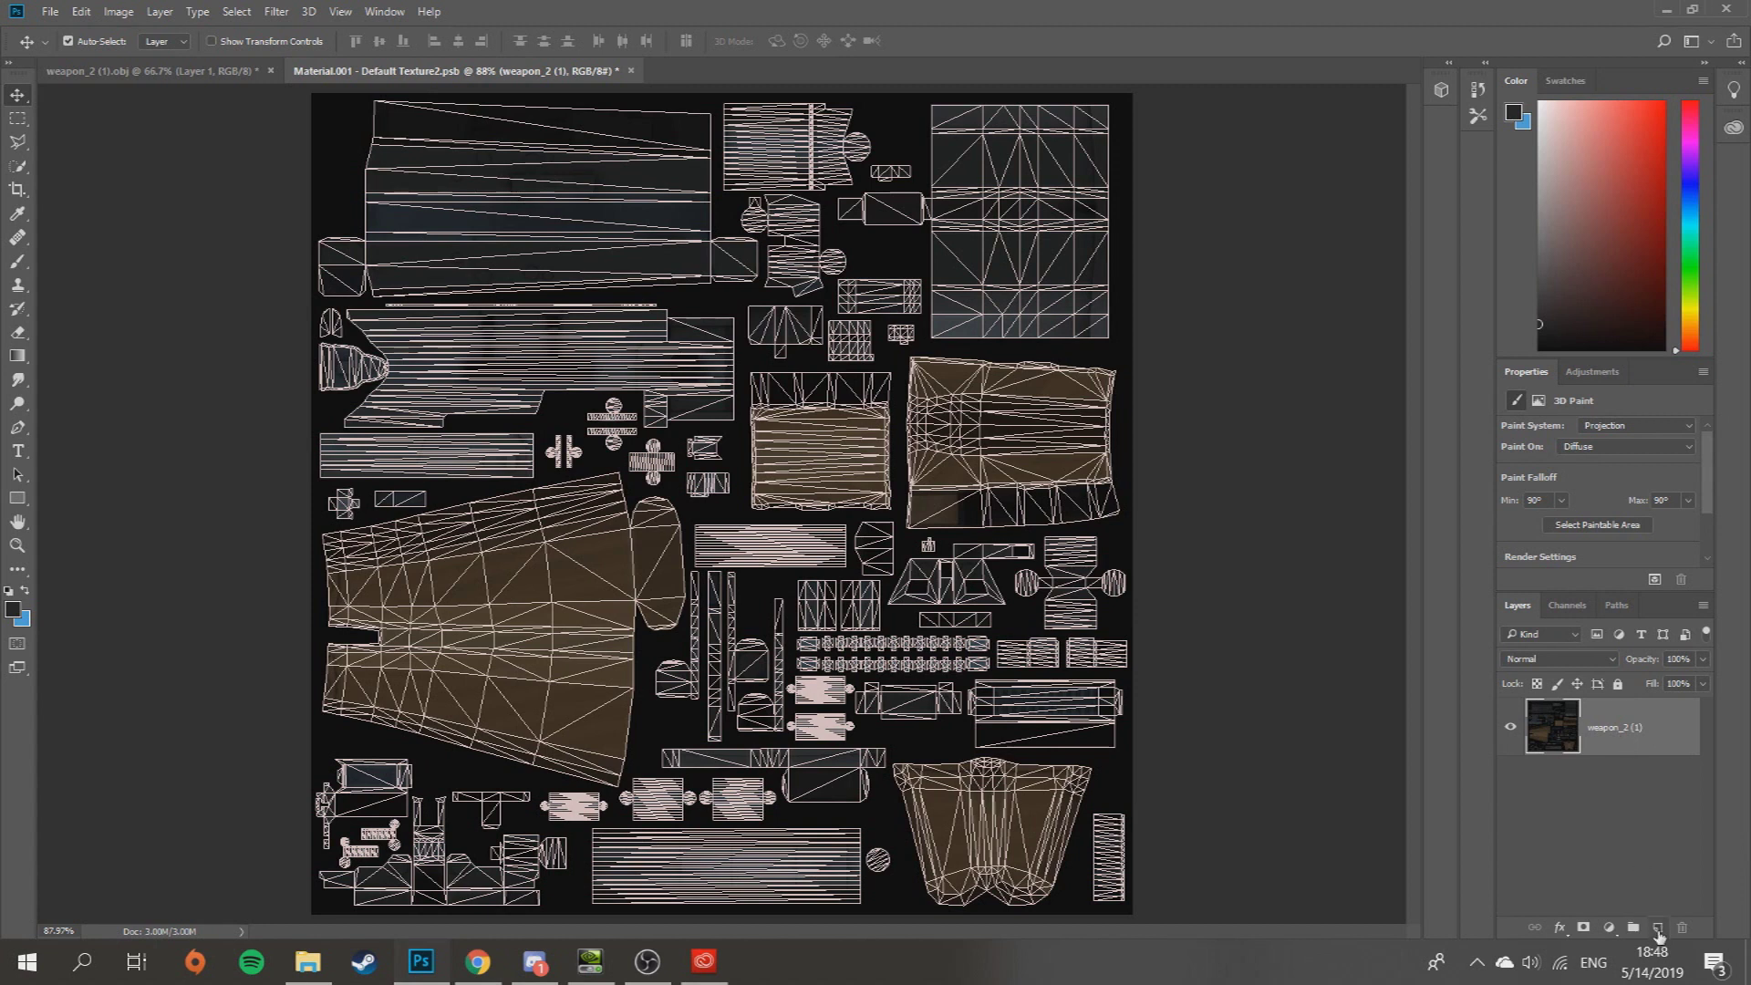
- Add a new empty Layer 1 and set the foreground colour to bright green
click(1659, 930)
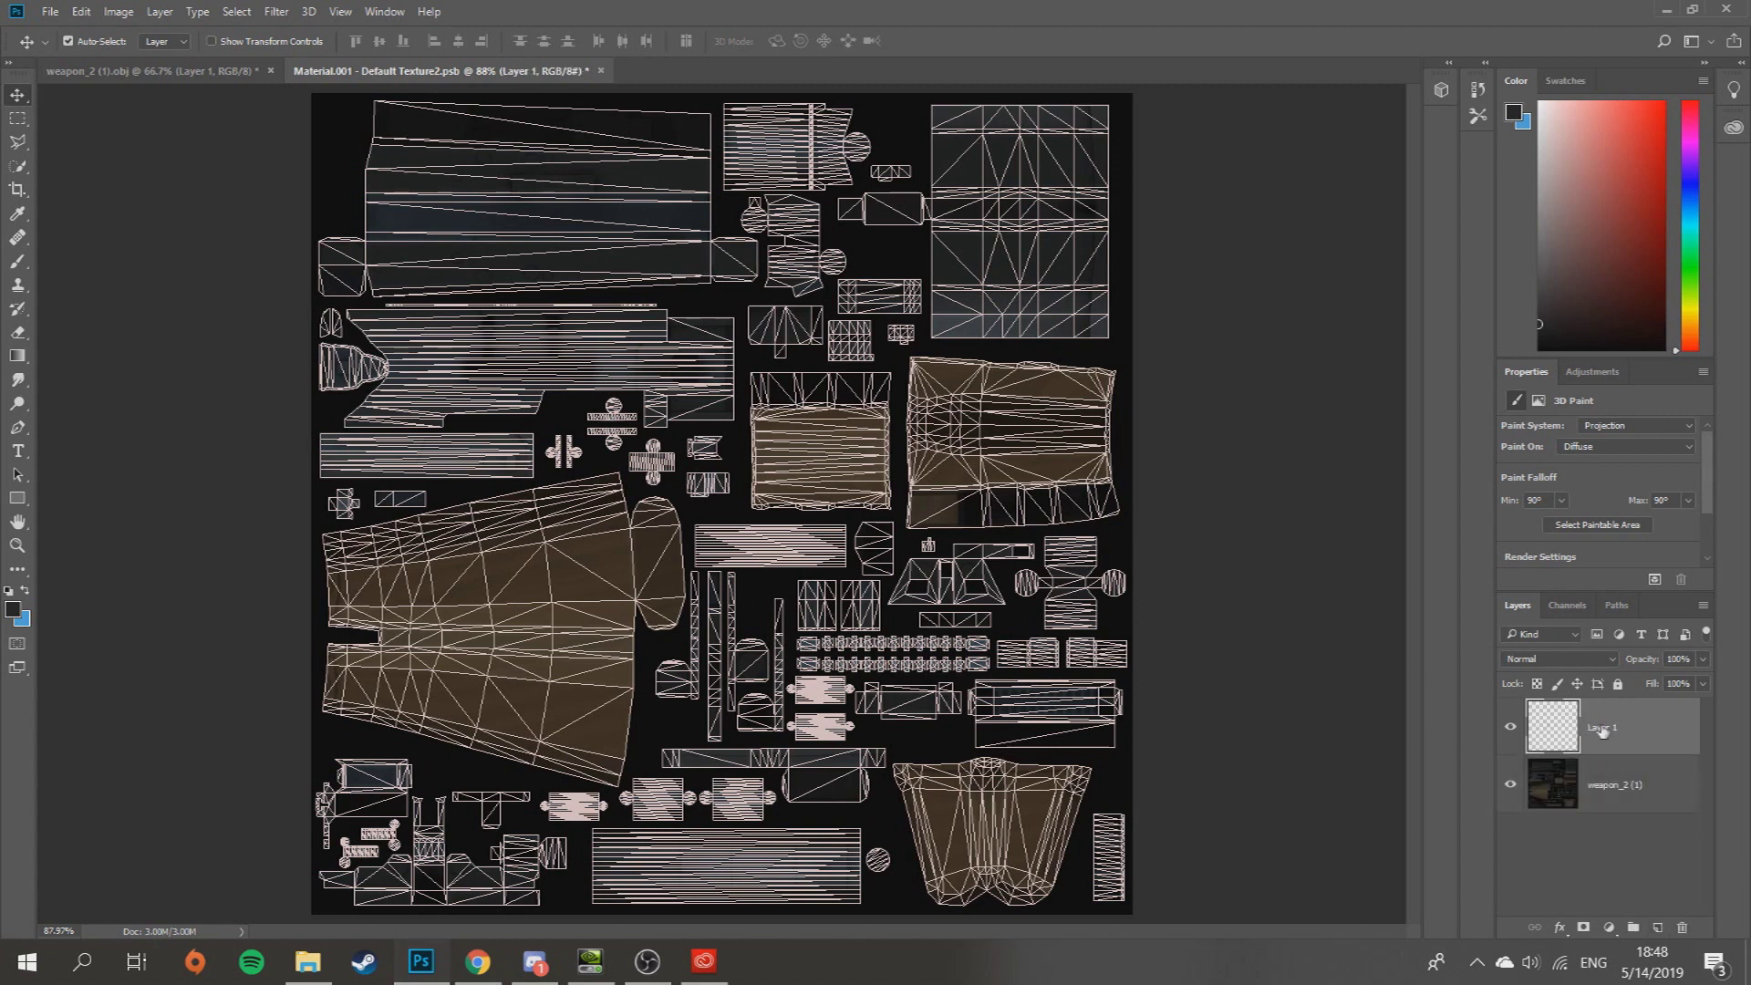
click(13, 611)
click(1323, 512)
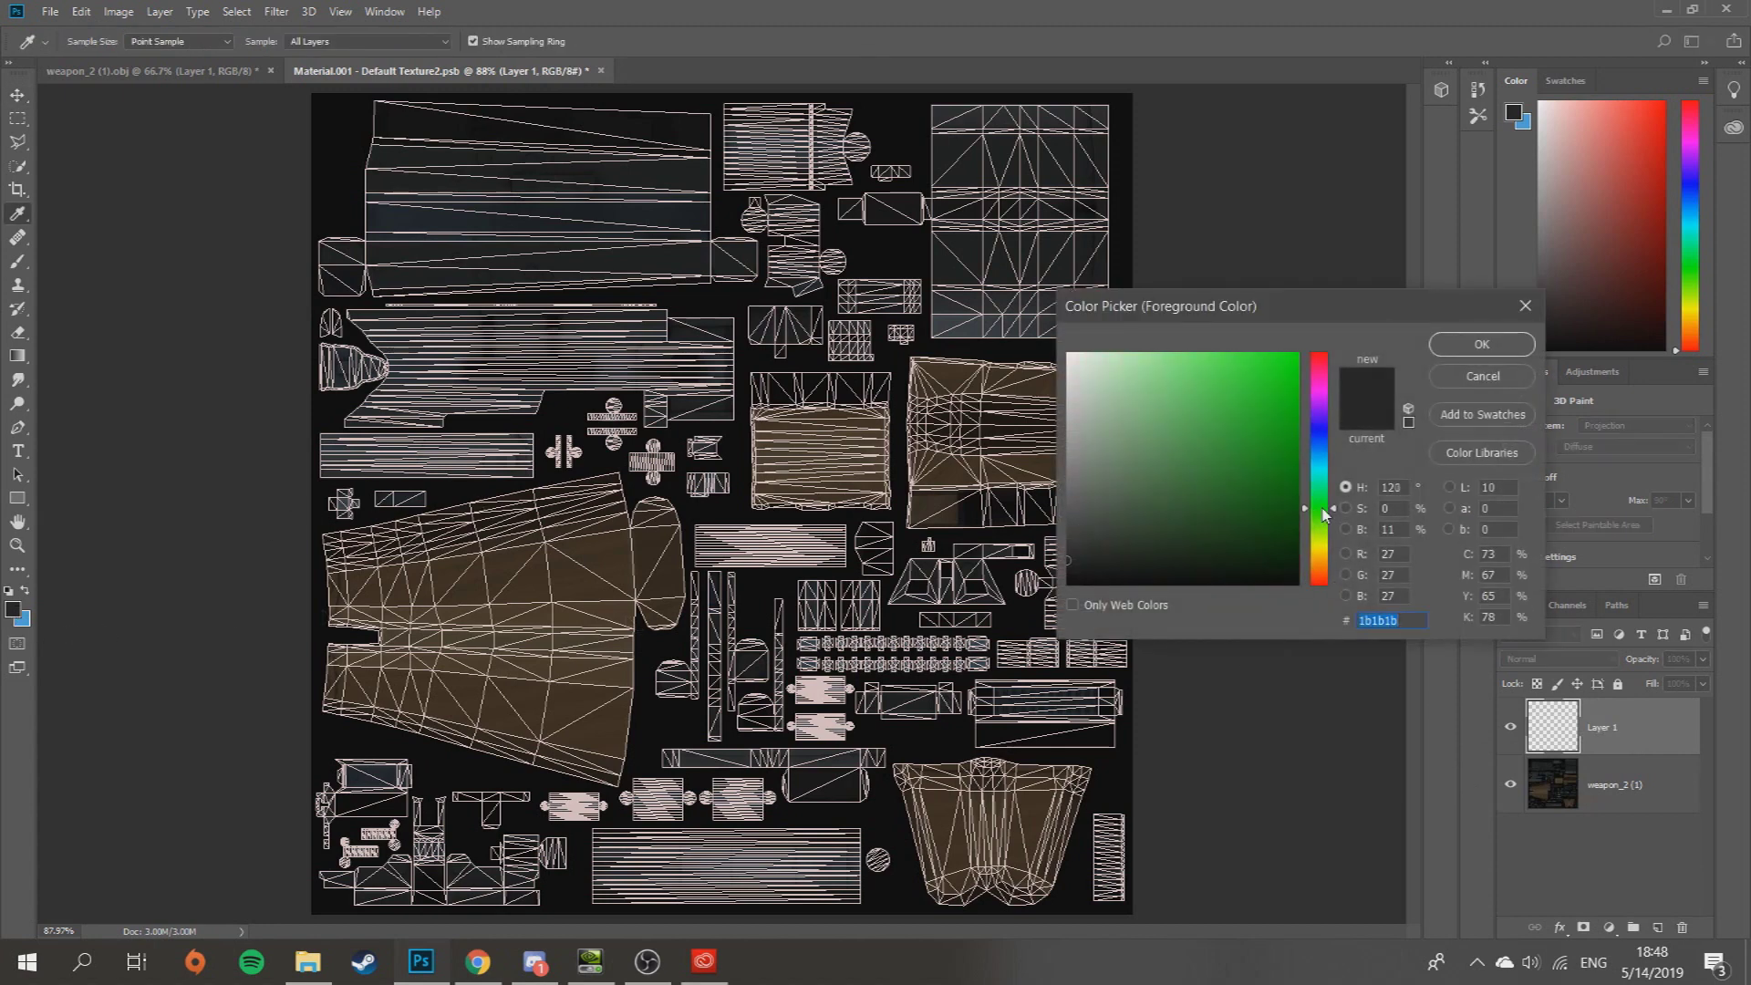
click(1293, 402)
click(1478, 347)
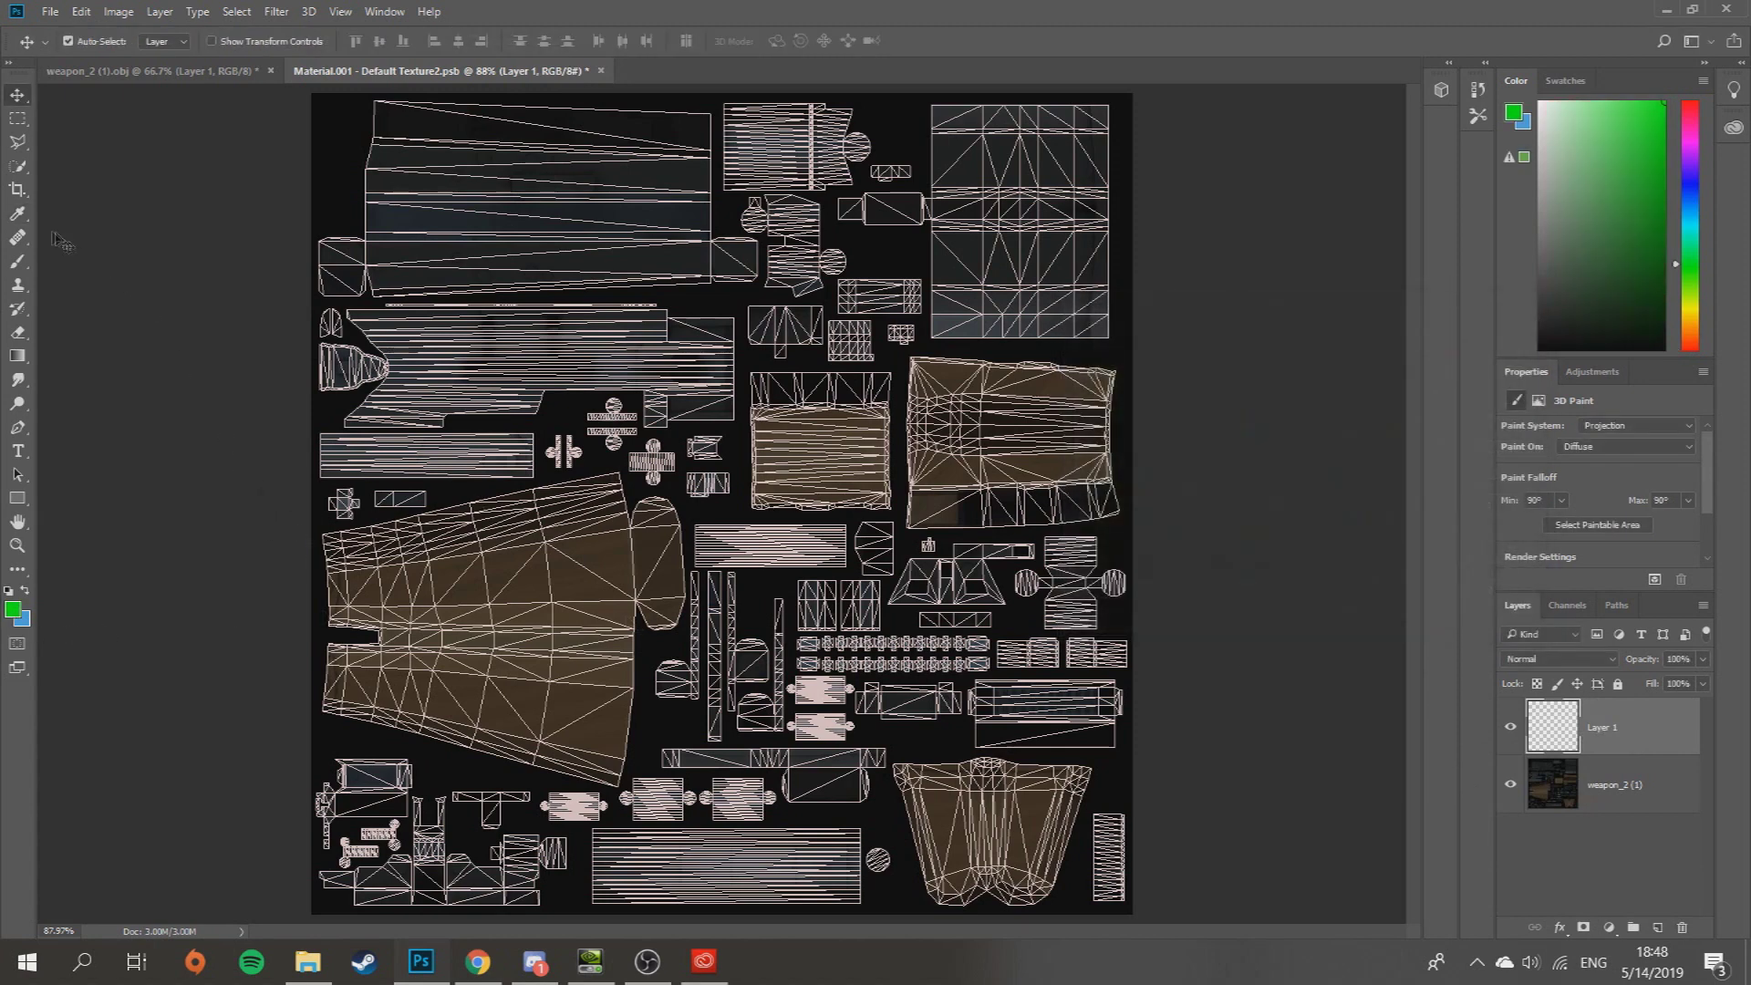
- Brush a test green stroke, check it on the 3D rifle's stock, then undo it
key(b)
mouse_move(534, 597)
mouse_down()
mouse_move(547, 587)
mouse_move(474, 584)
mouse_move(484, 643)
mouse_up()
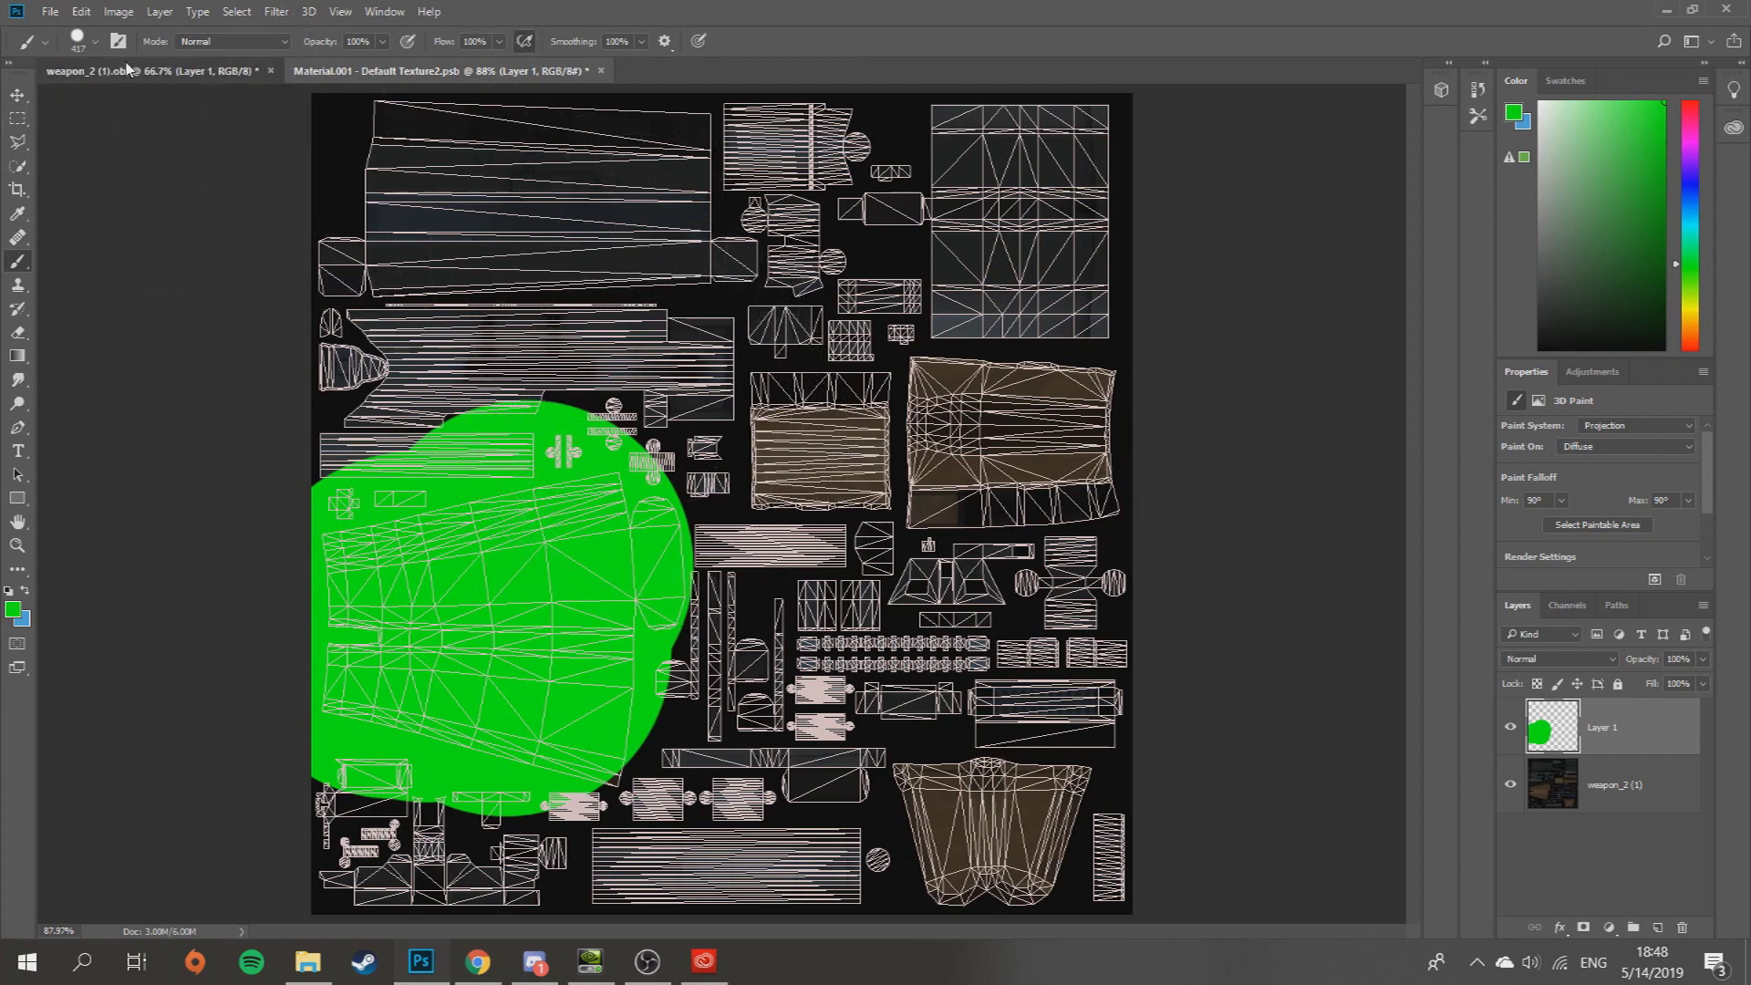
click(151, 70)
click(18, 95)
drag(639, 99, 843, 97)
click(518, 73)
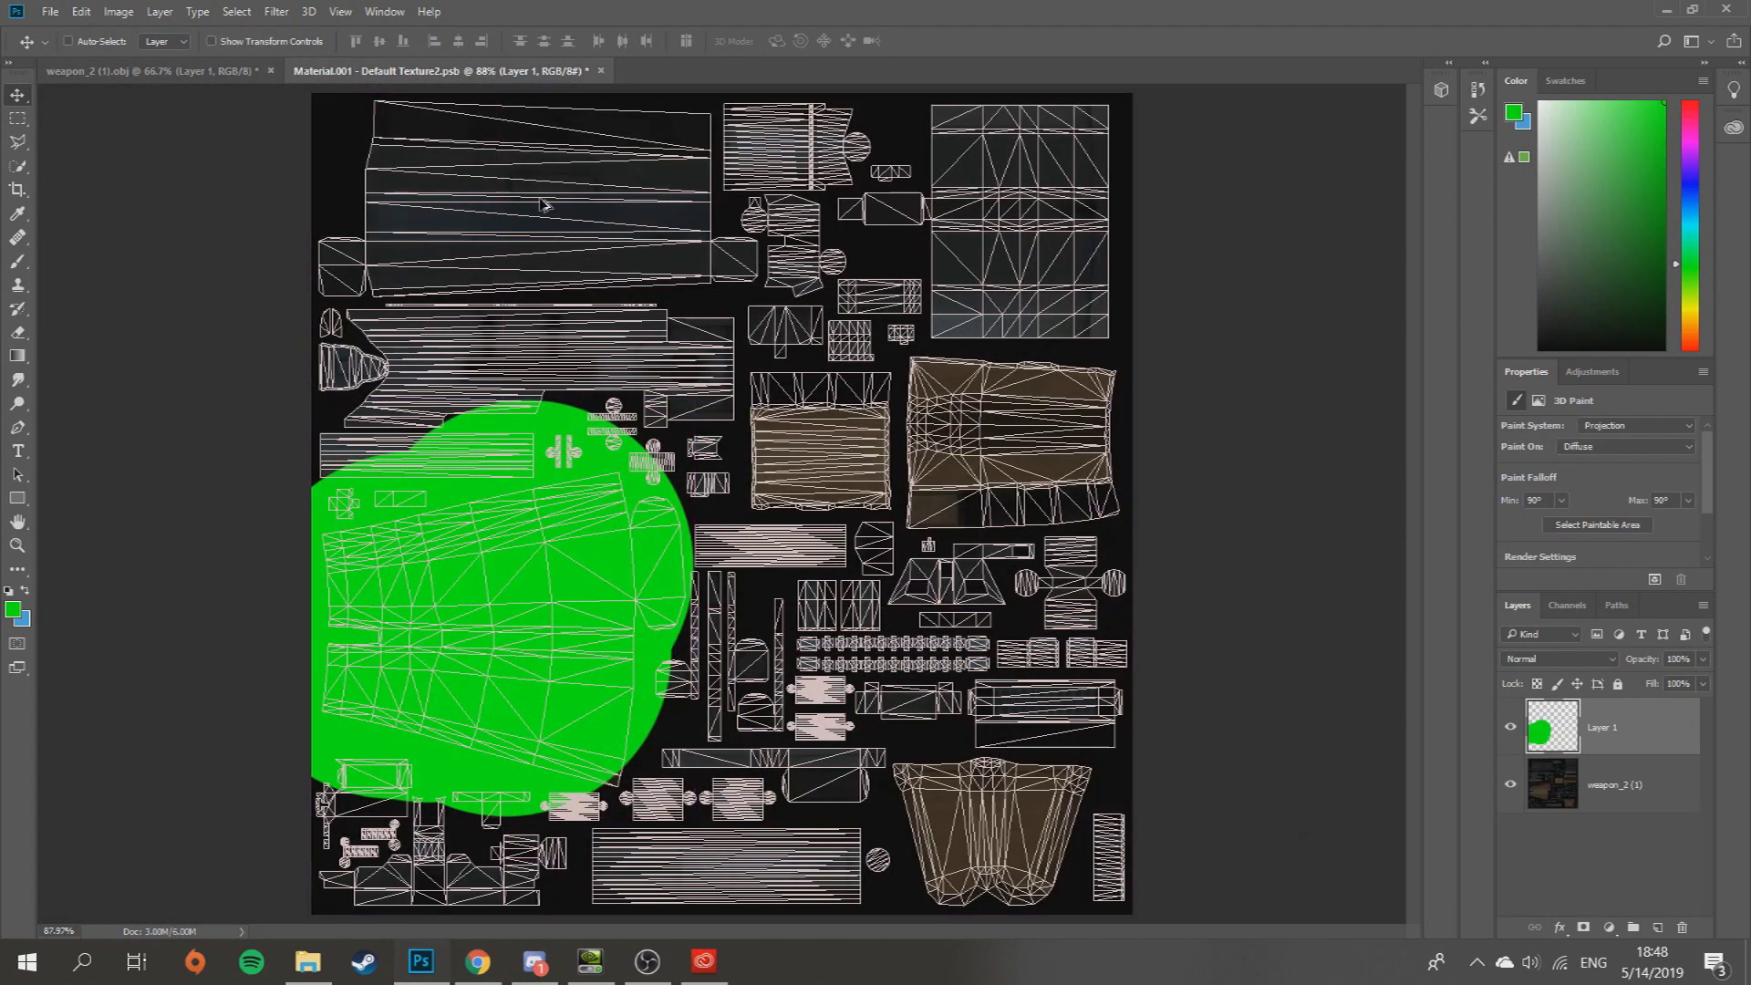
key(ctrl)
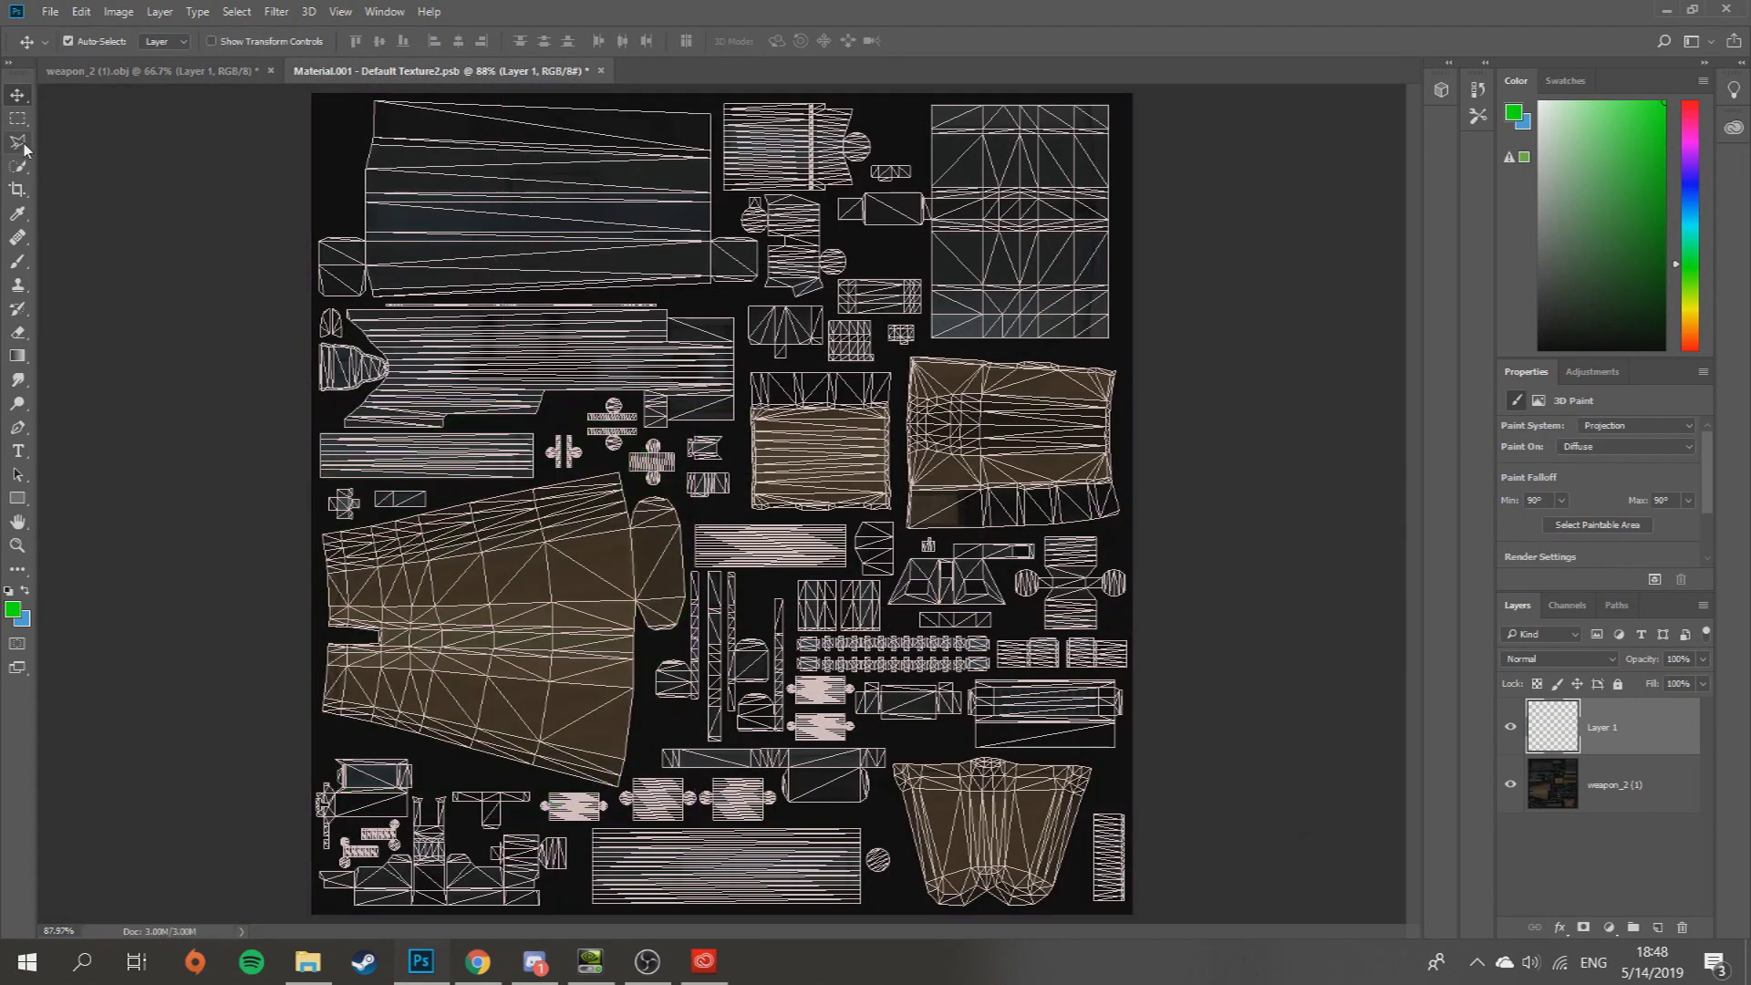
- Outline the lower-left stock island with the Polygonal Lasso and brush it solid green
click(17, 143)
click(317, 533)
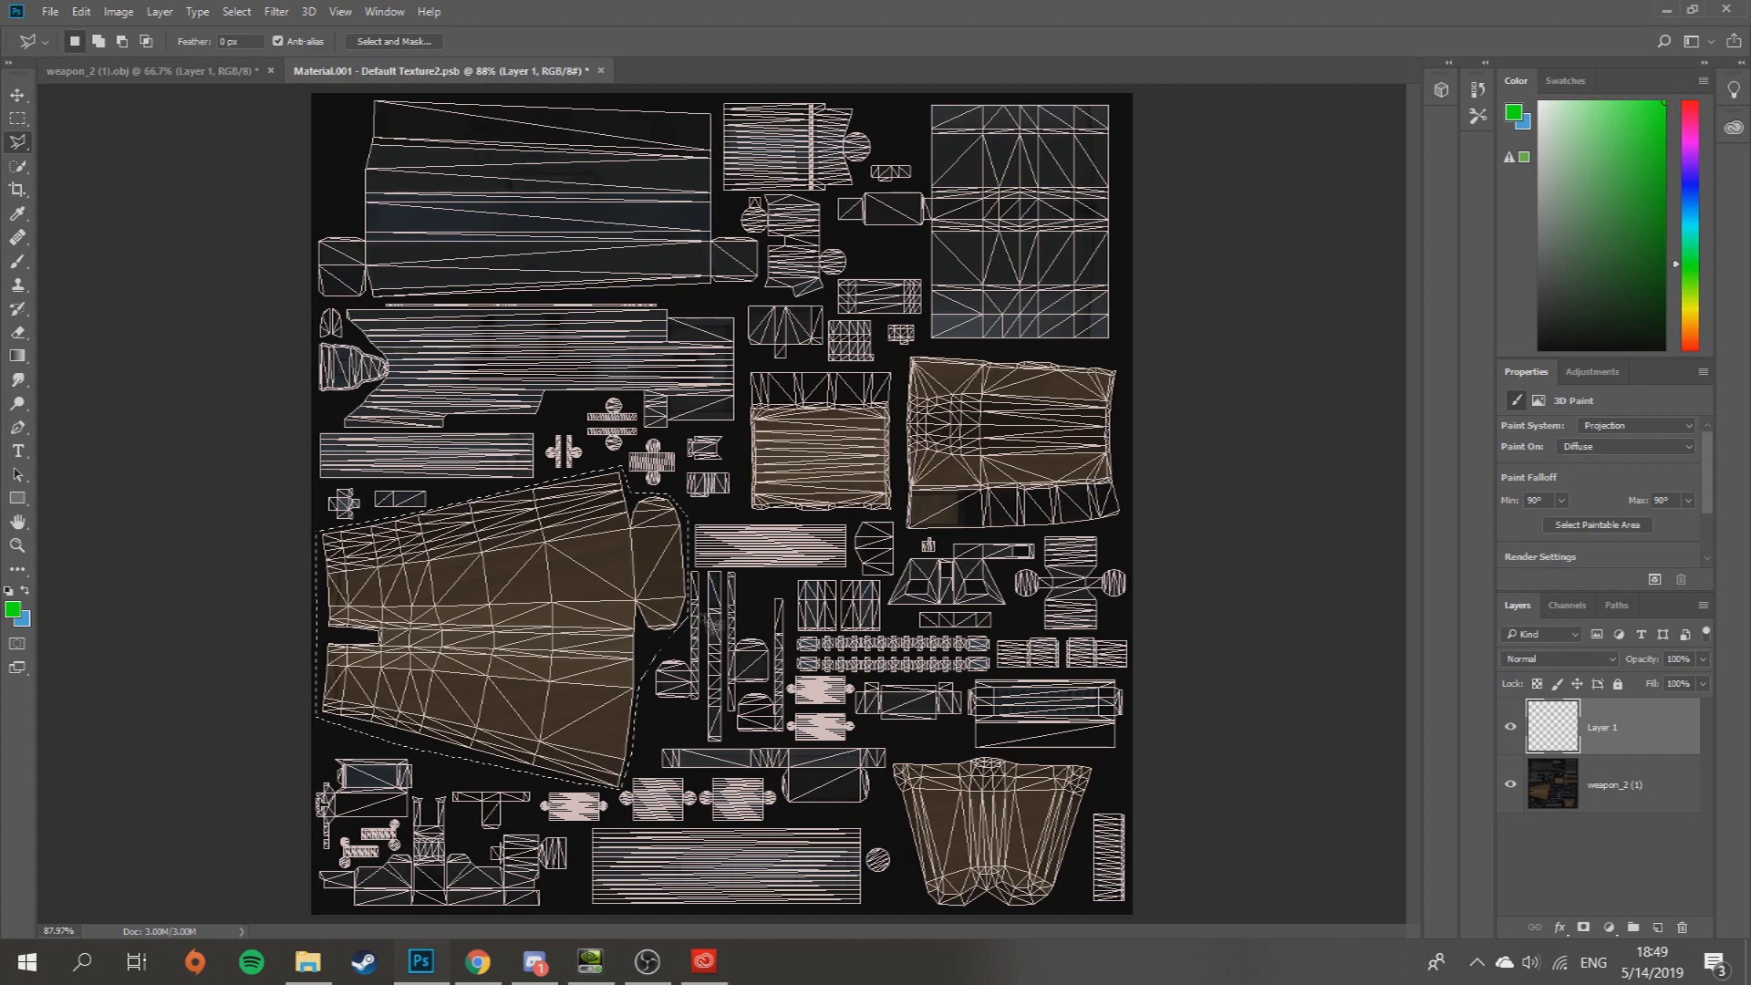
key(b)
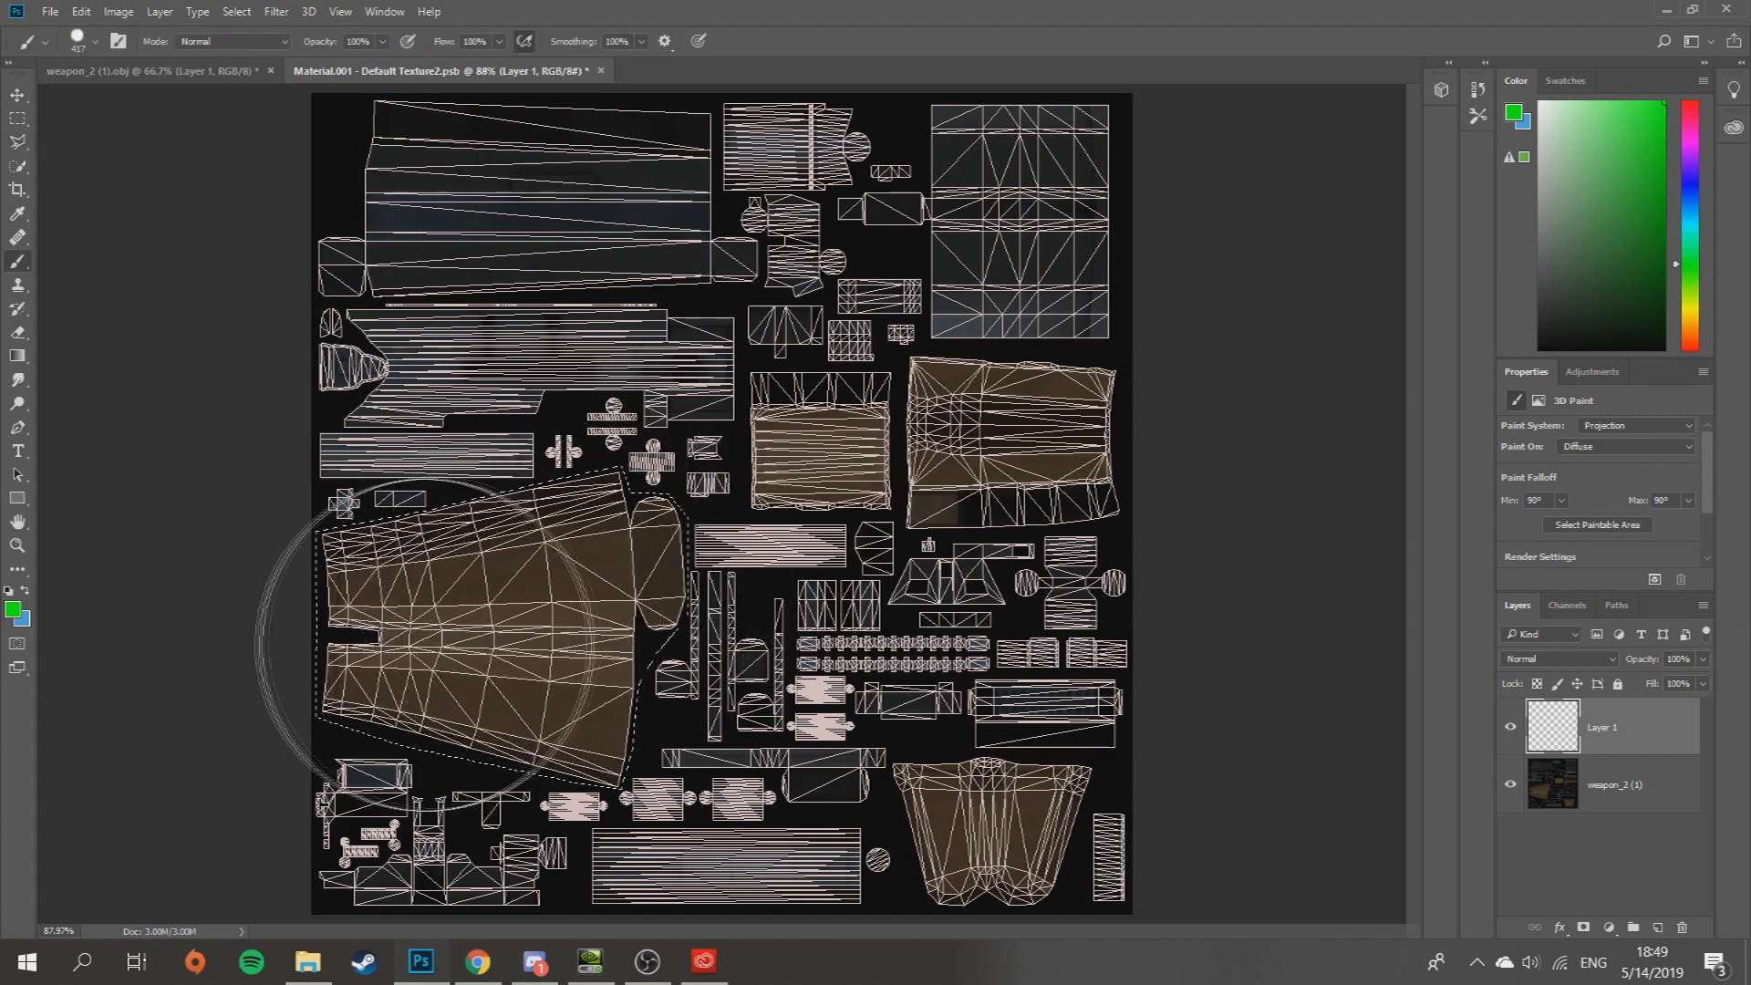
drag(474, 584, 771, 570)
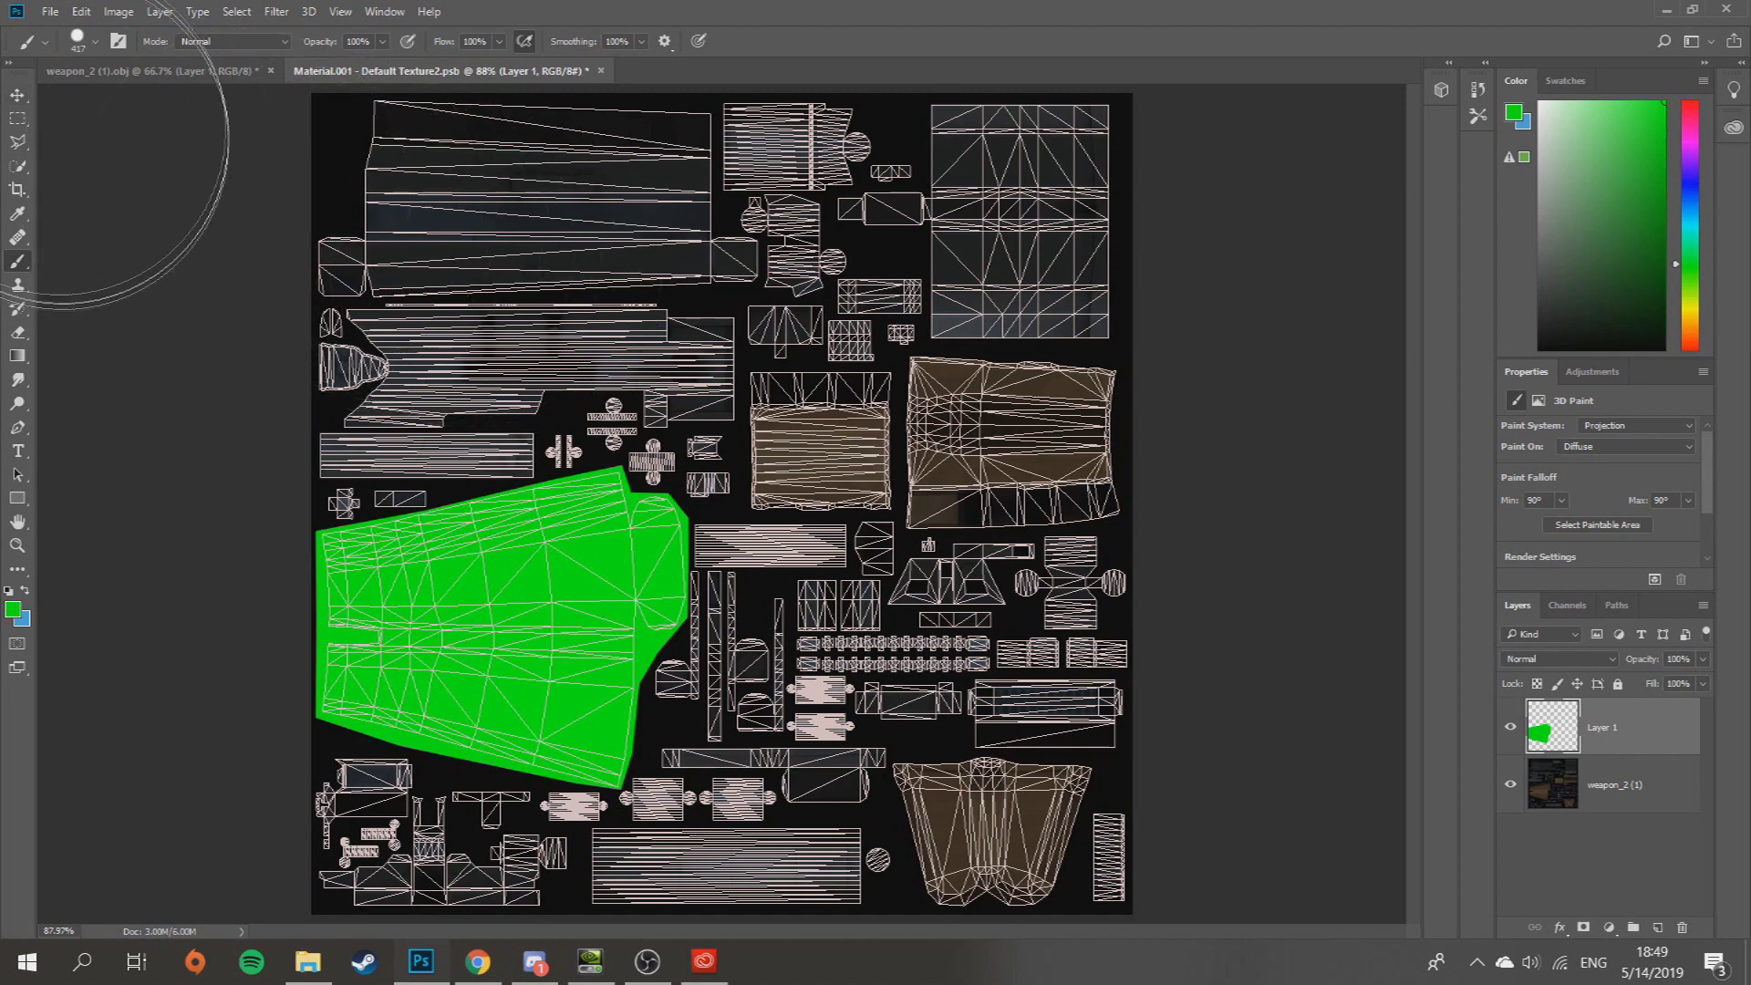
- Undo an accidental move of the green paint, select weapon_2 (1), and hide Layer 1
click(17, 97)
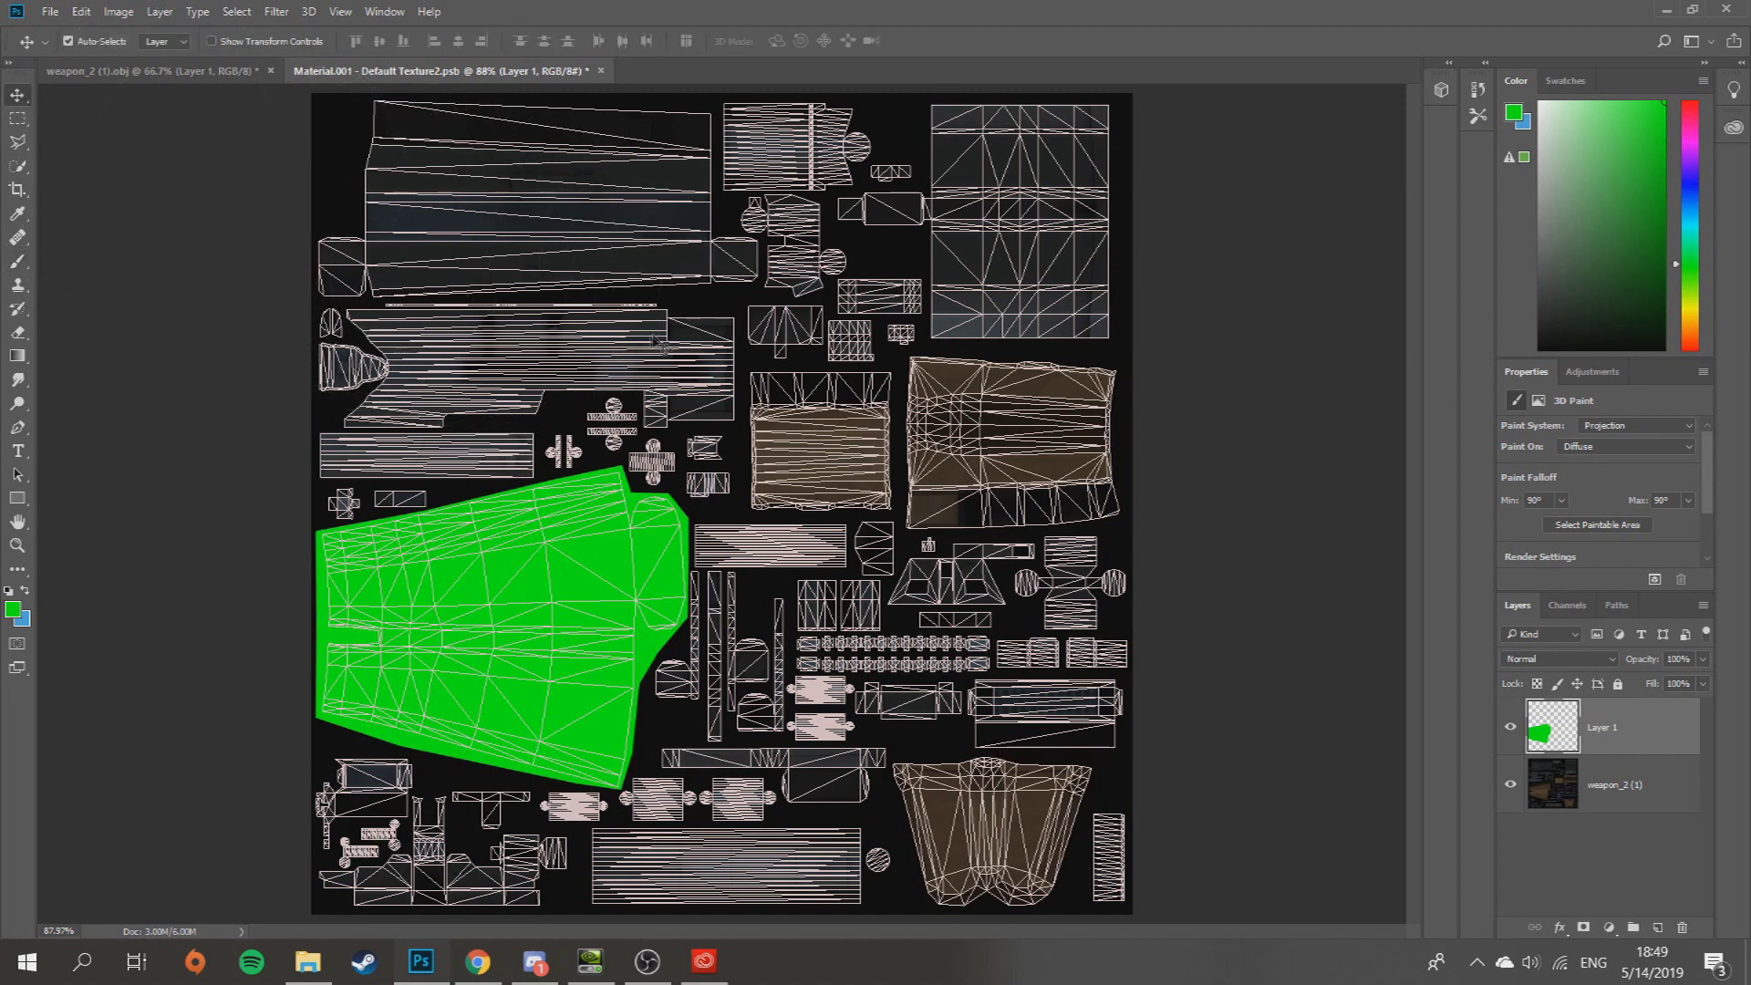
mouse_move(560, 615)
mouse_down()
mouse_move(782, 568)
mouse_move(870, 291)
mouse_move(1016, 408)
mouse_move(834, 390)
mouse_up()
key(ctrl+z)
click(69, 42)
click(1548, 768)
click(1512, 727)
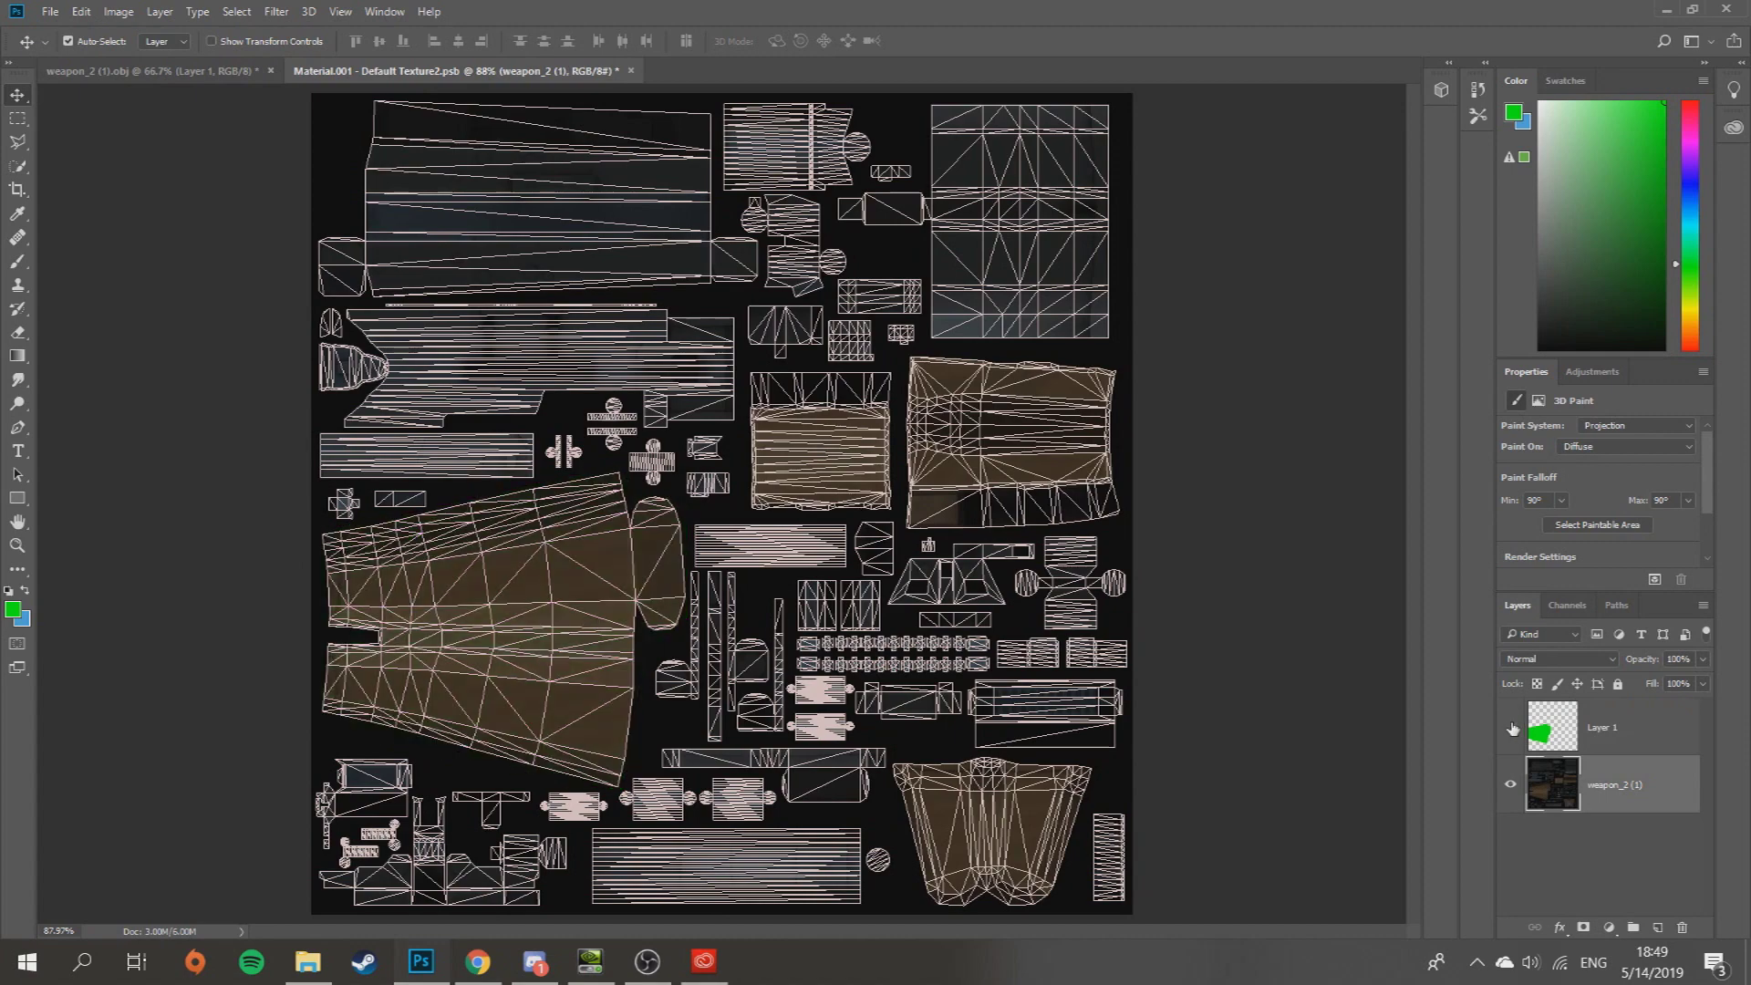
- Turn Layer 1 back on and orbit the 3D rifle to confirm the green stock
click(1511, 728)
click(87, 71)
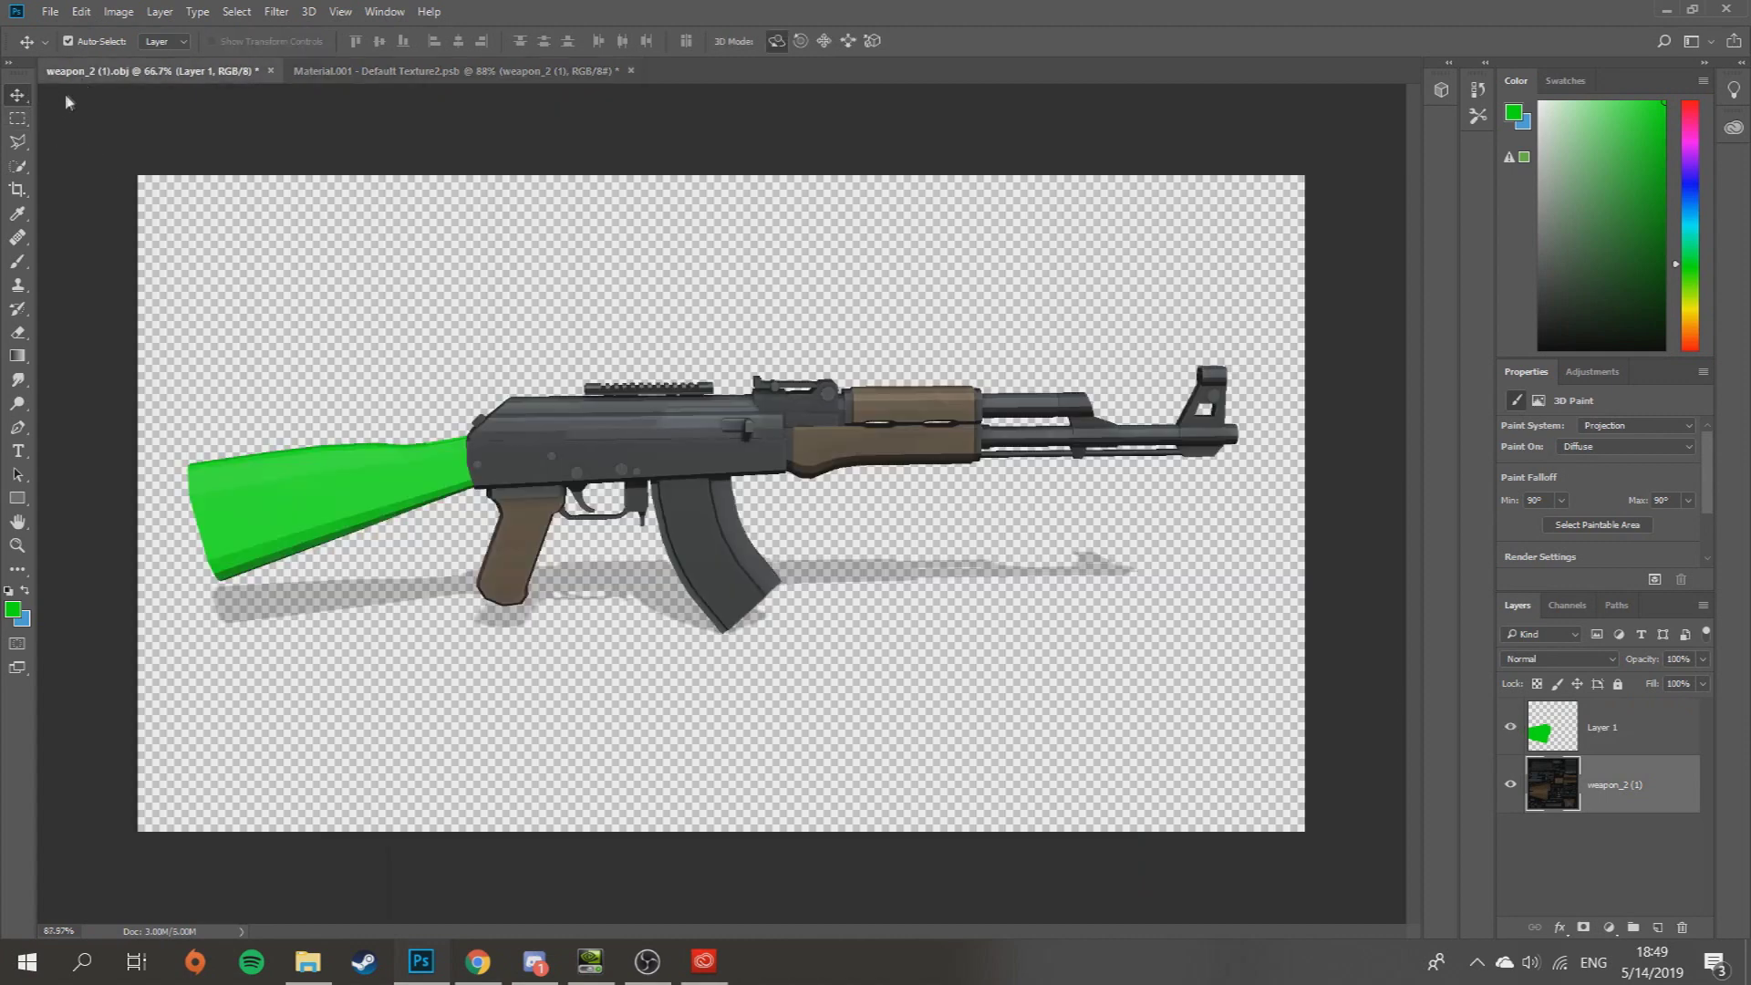
drag(821, 365, 390, 186)
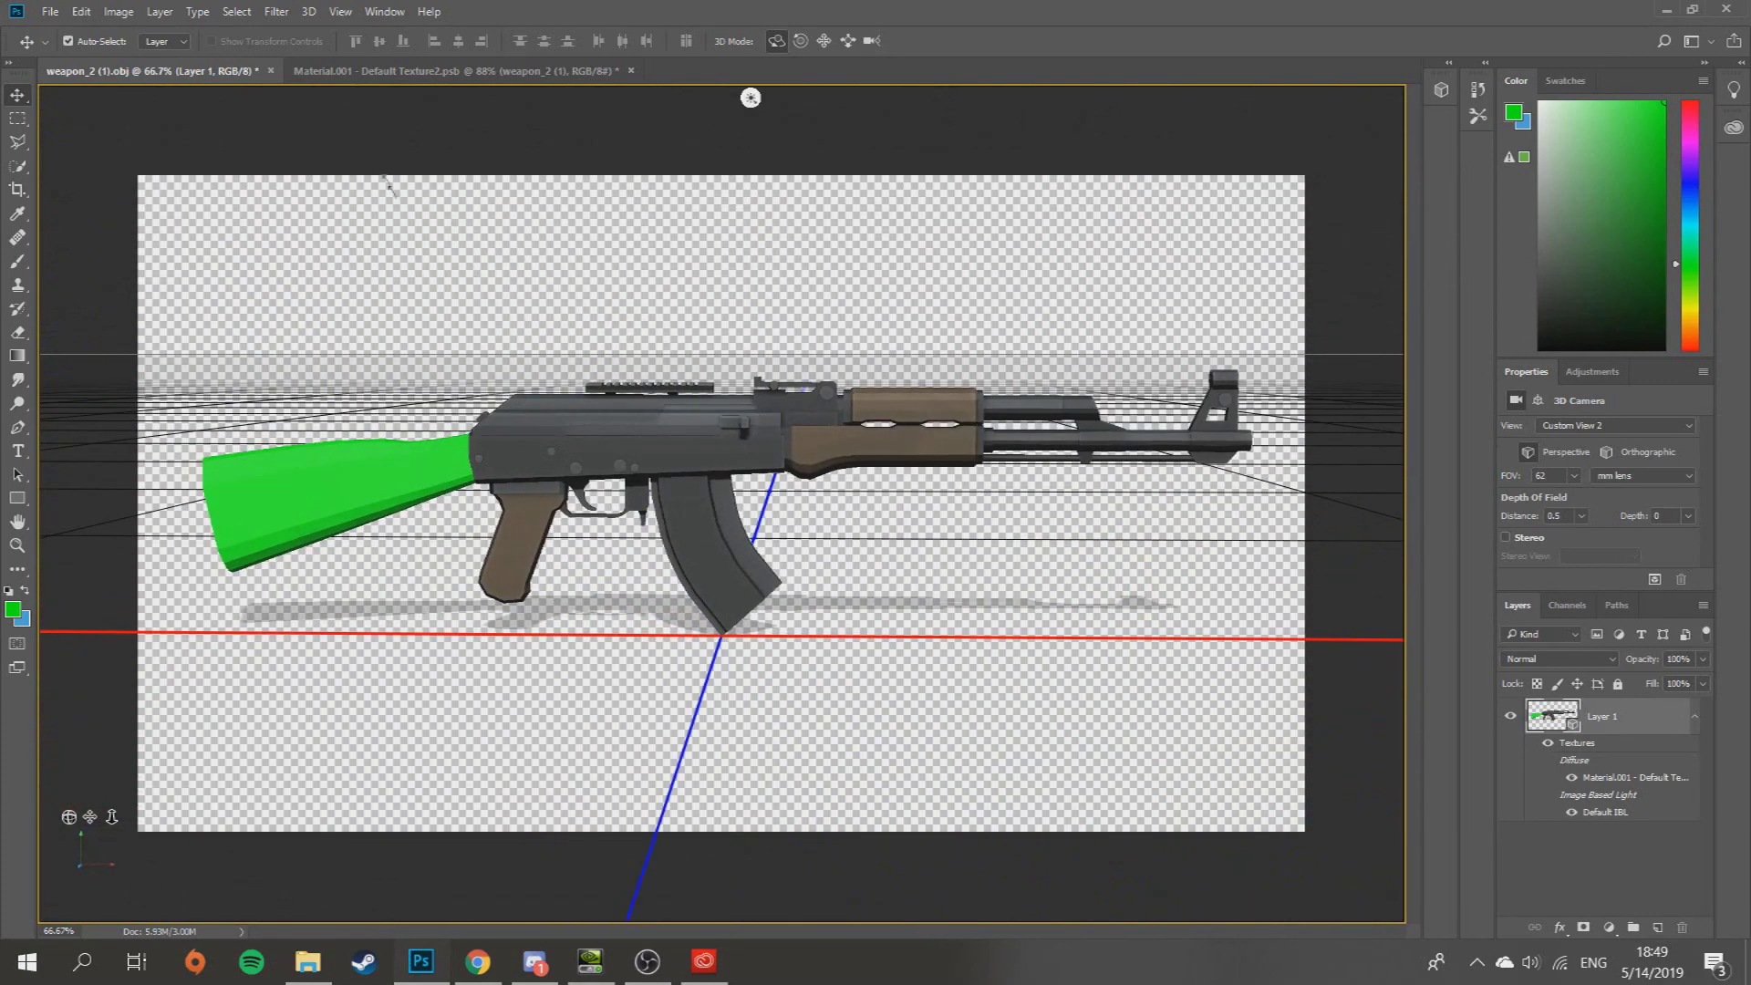
click(331, 77)
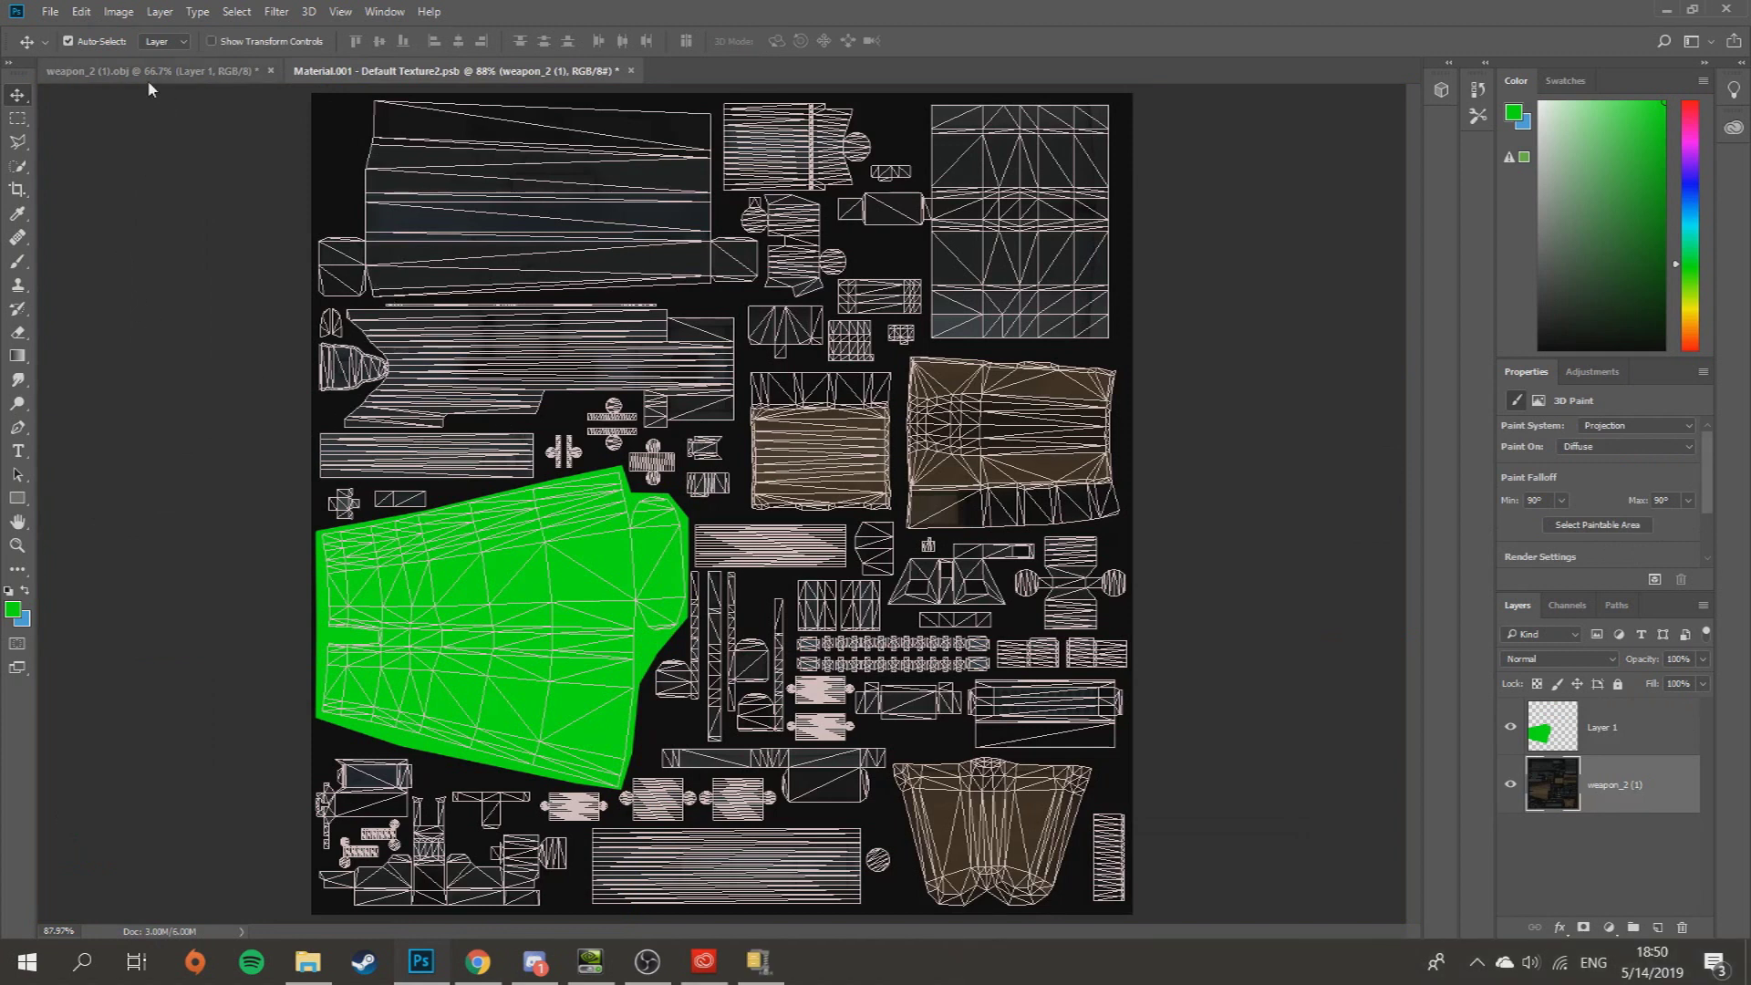
- Marquee-select the rectangular island right of centre and brush it solid green
click(17, 118)
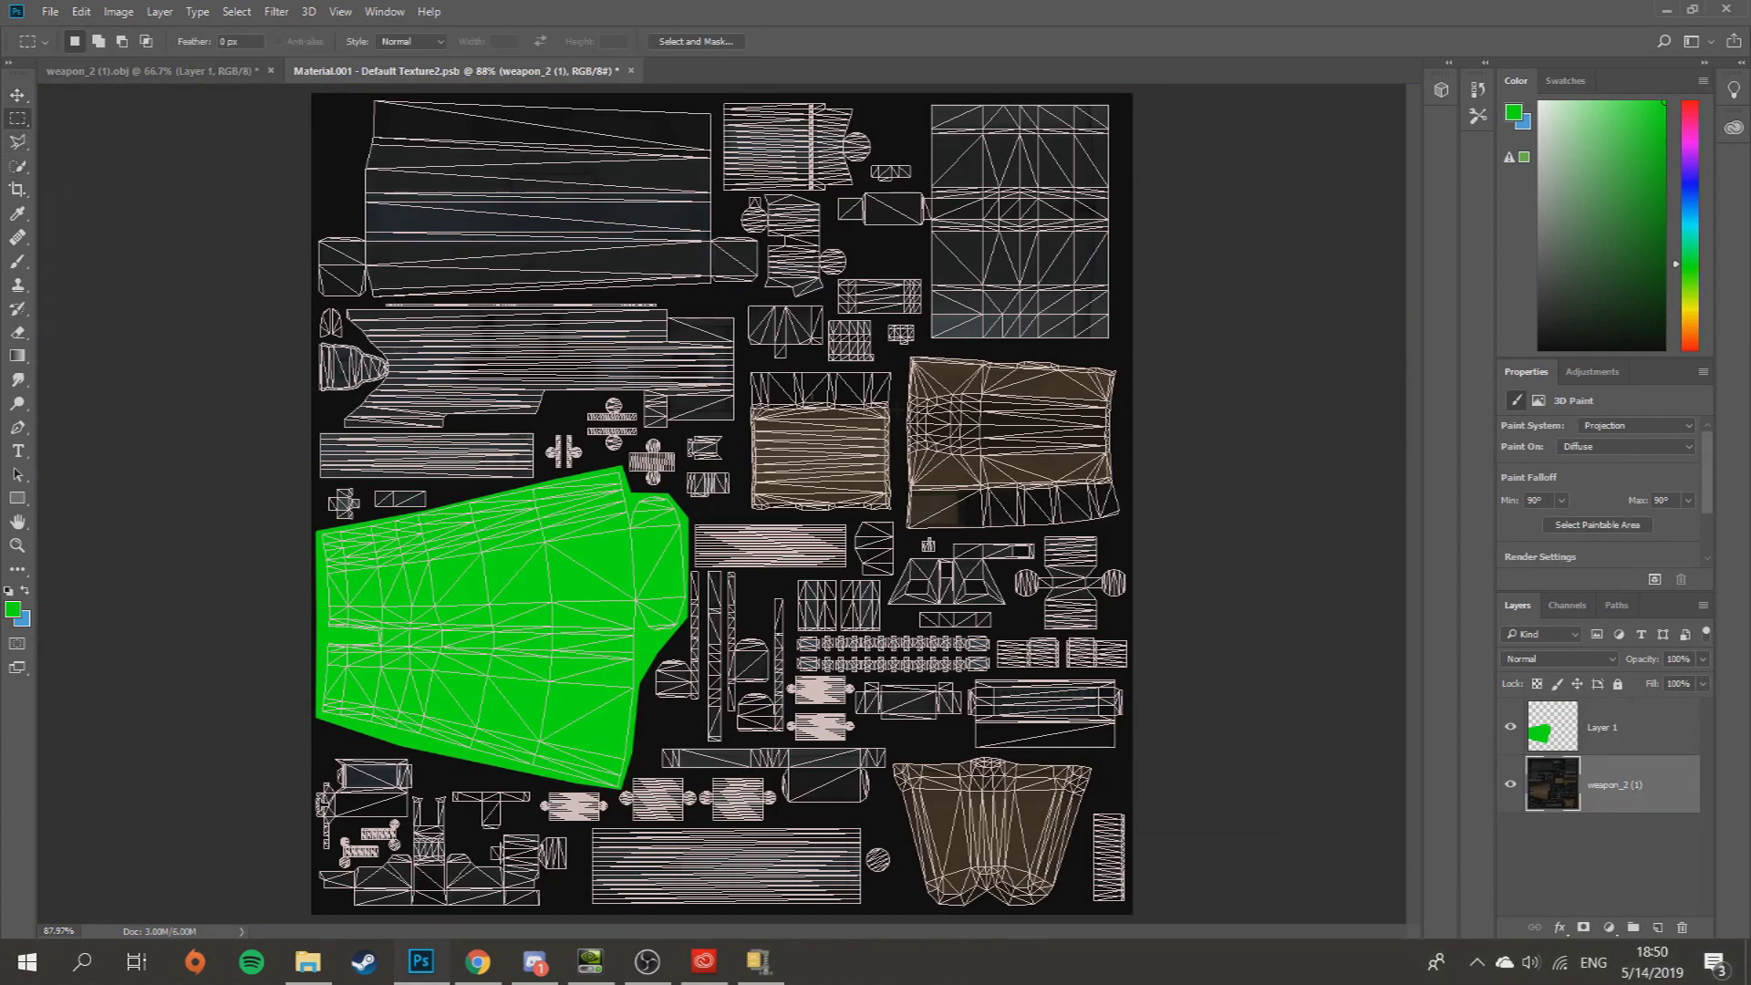
drag(900, 350, 1144, 504)
key(b)
click(1056, 447)
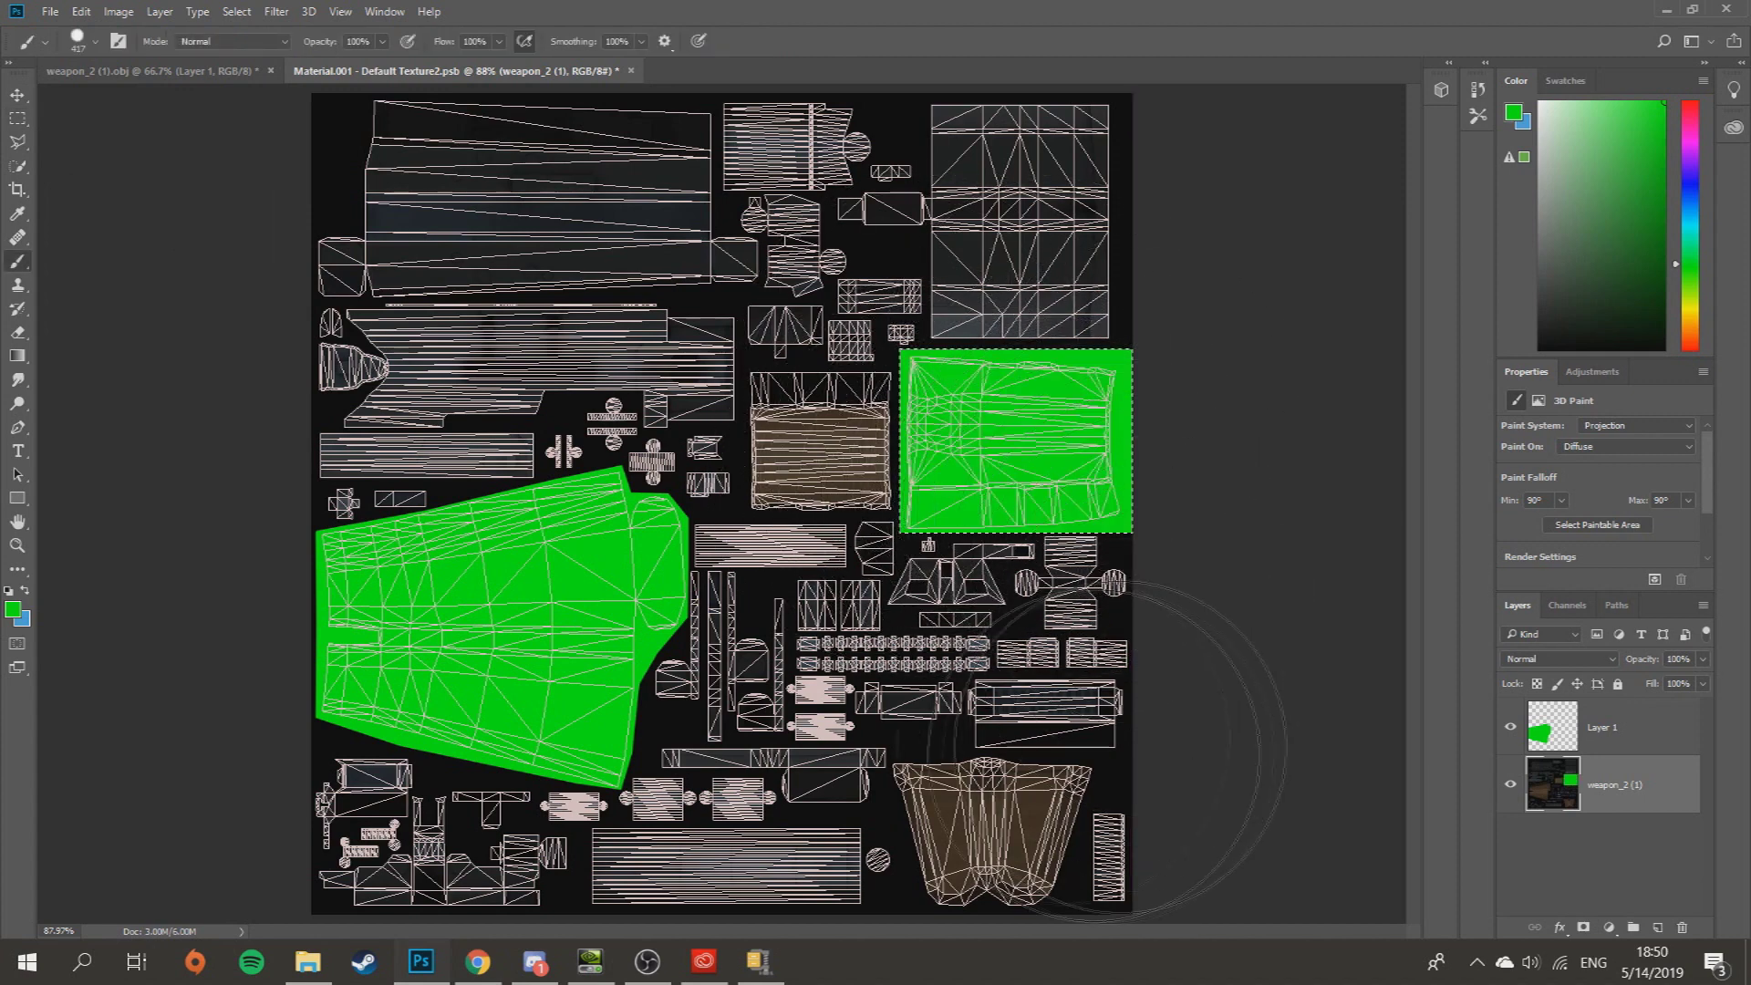
key(m)
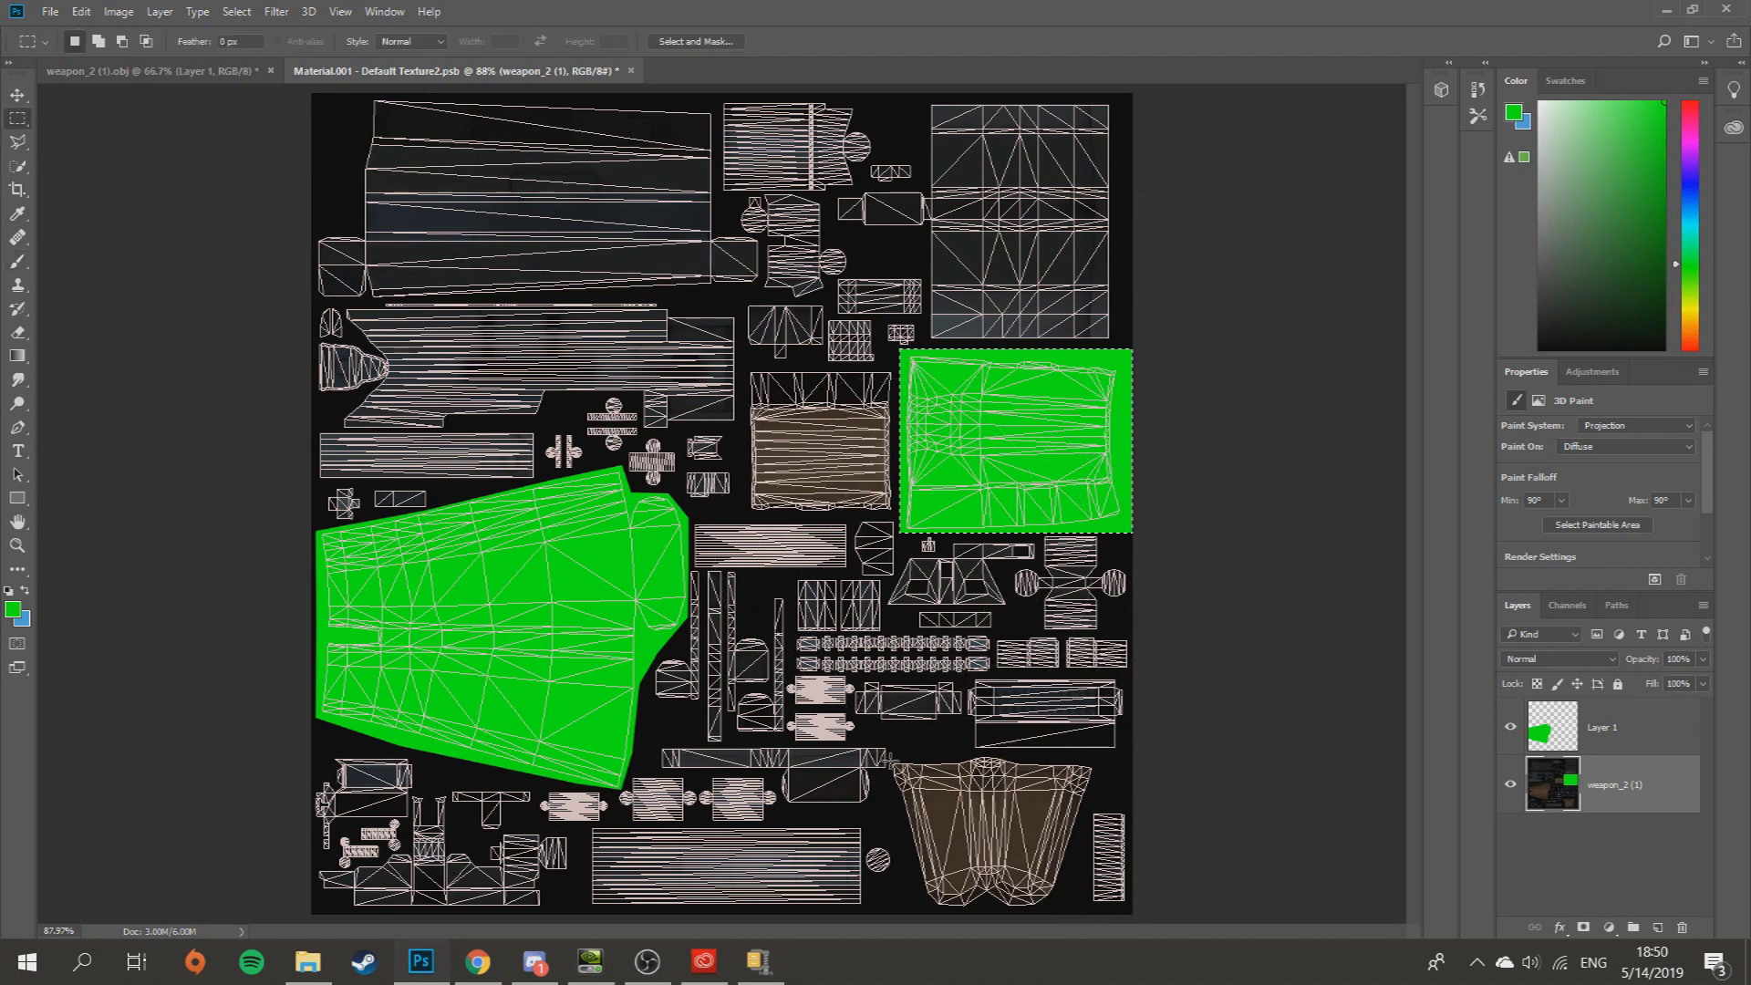
- Fill the bottom UV island green and orbit the 3D rifle to see the green grip and handguard
key(b)
click(1067, 899)
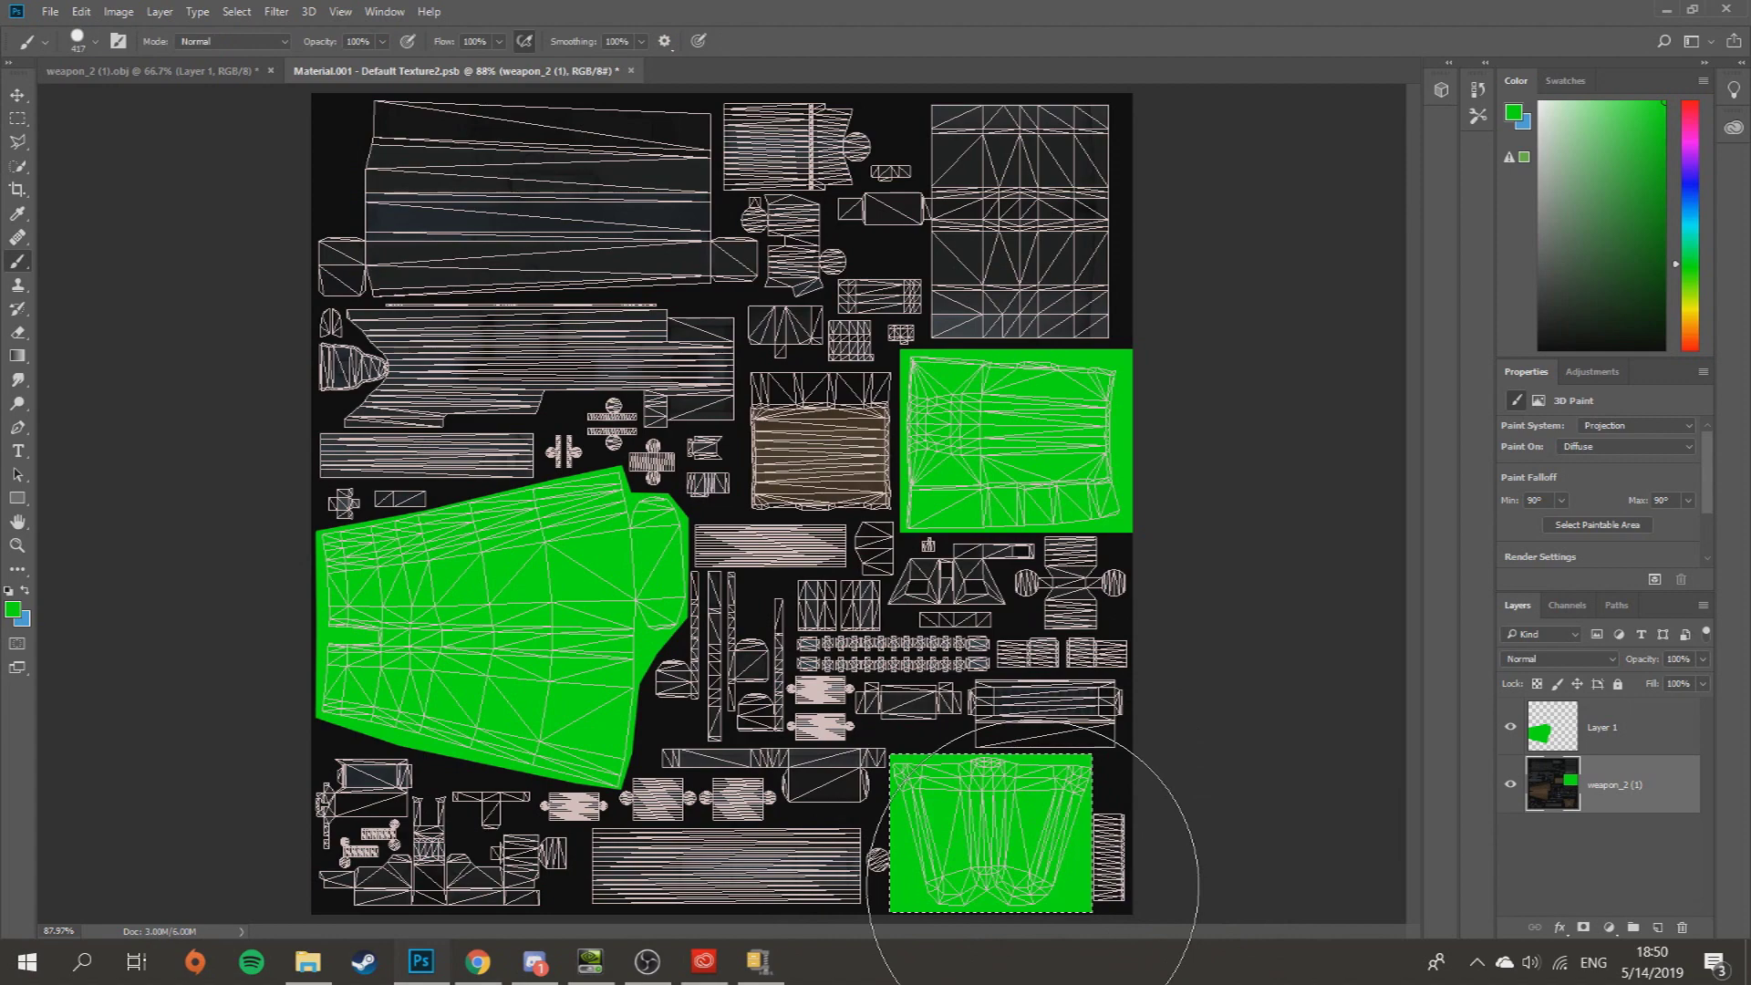
click(76, 75)
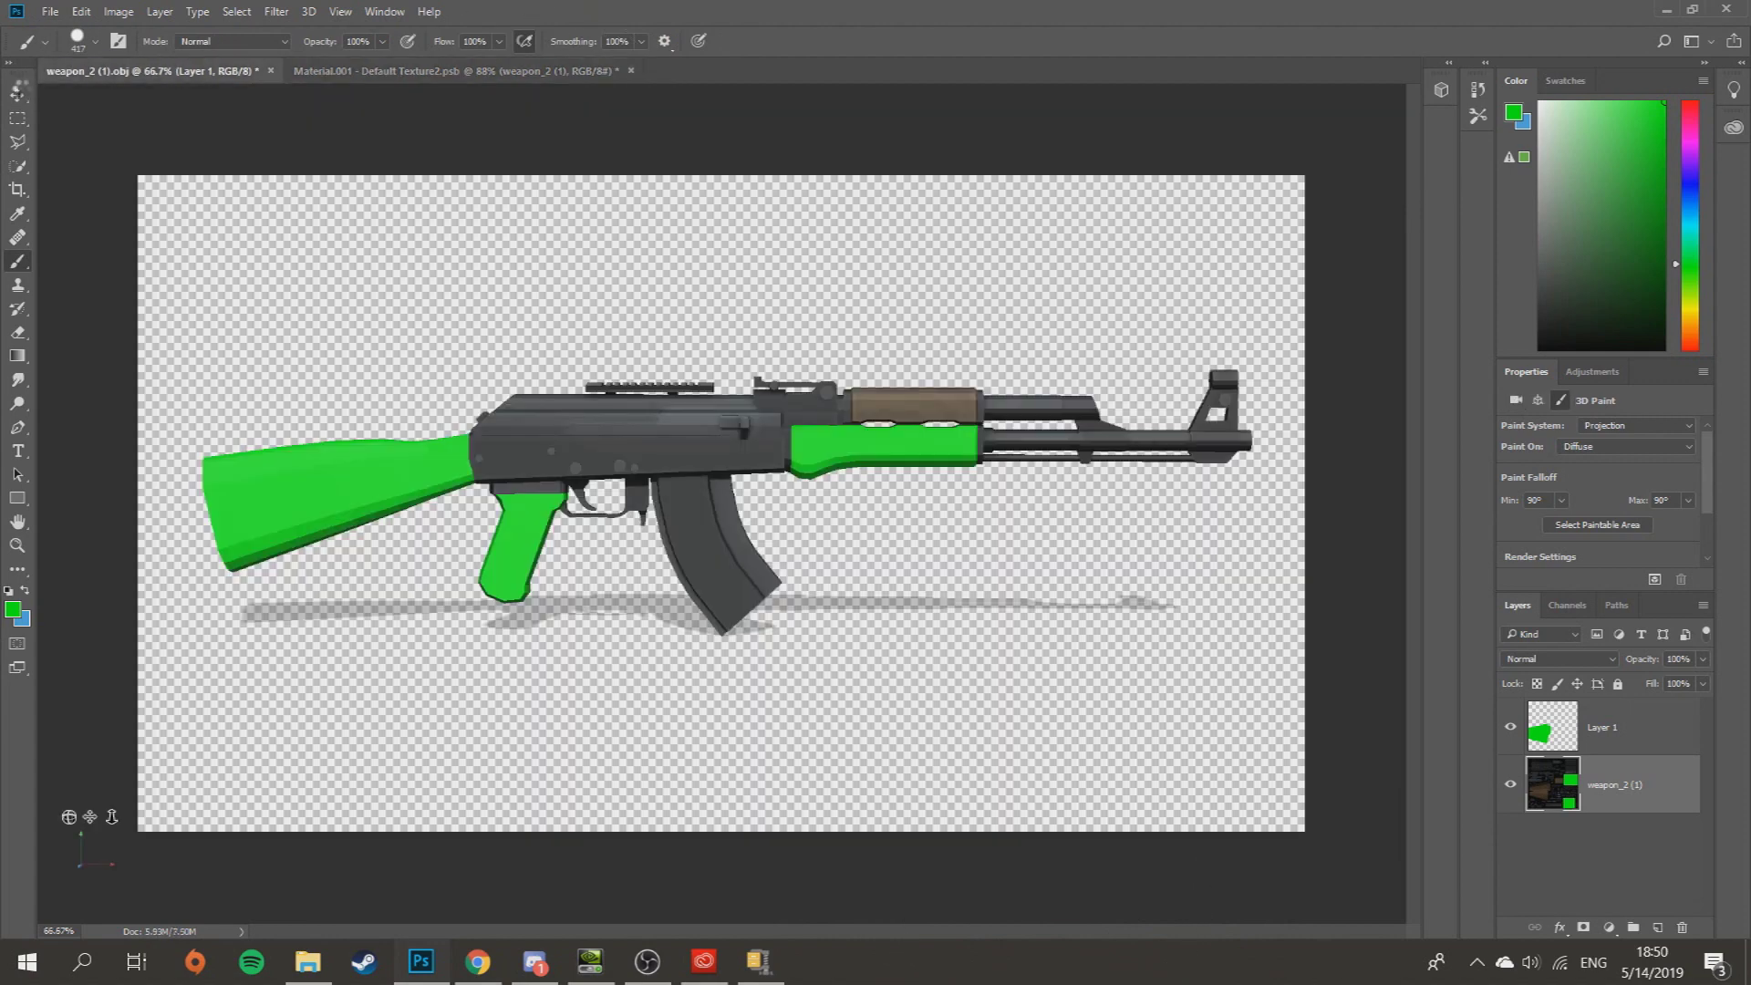
click(17, 95)
drag(626, 254, 737, 98)
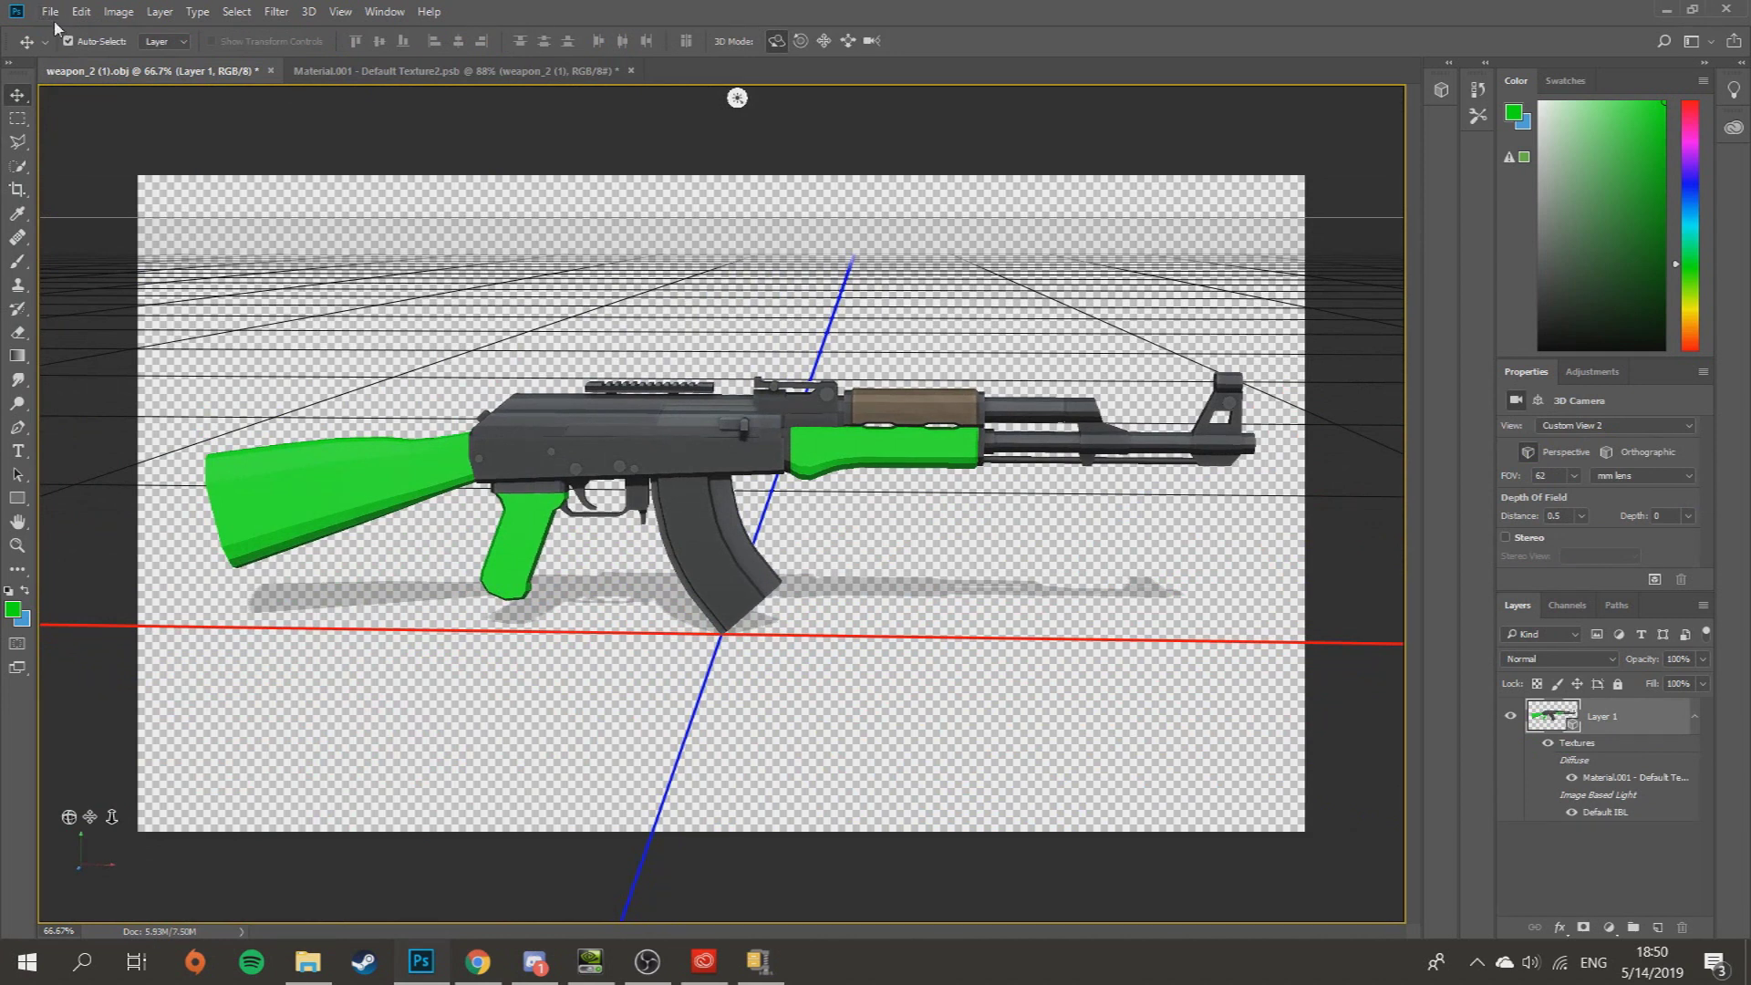
click(320, 73)
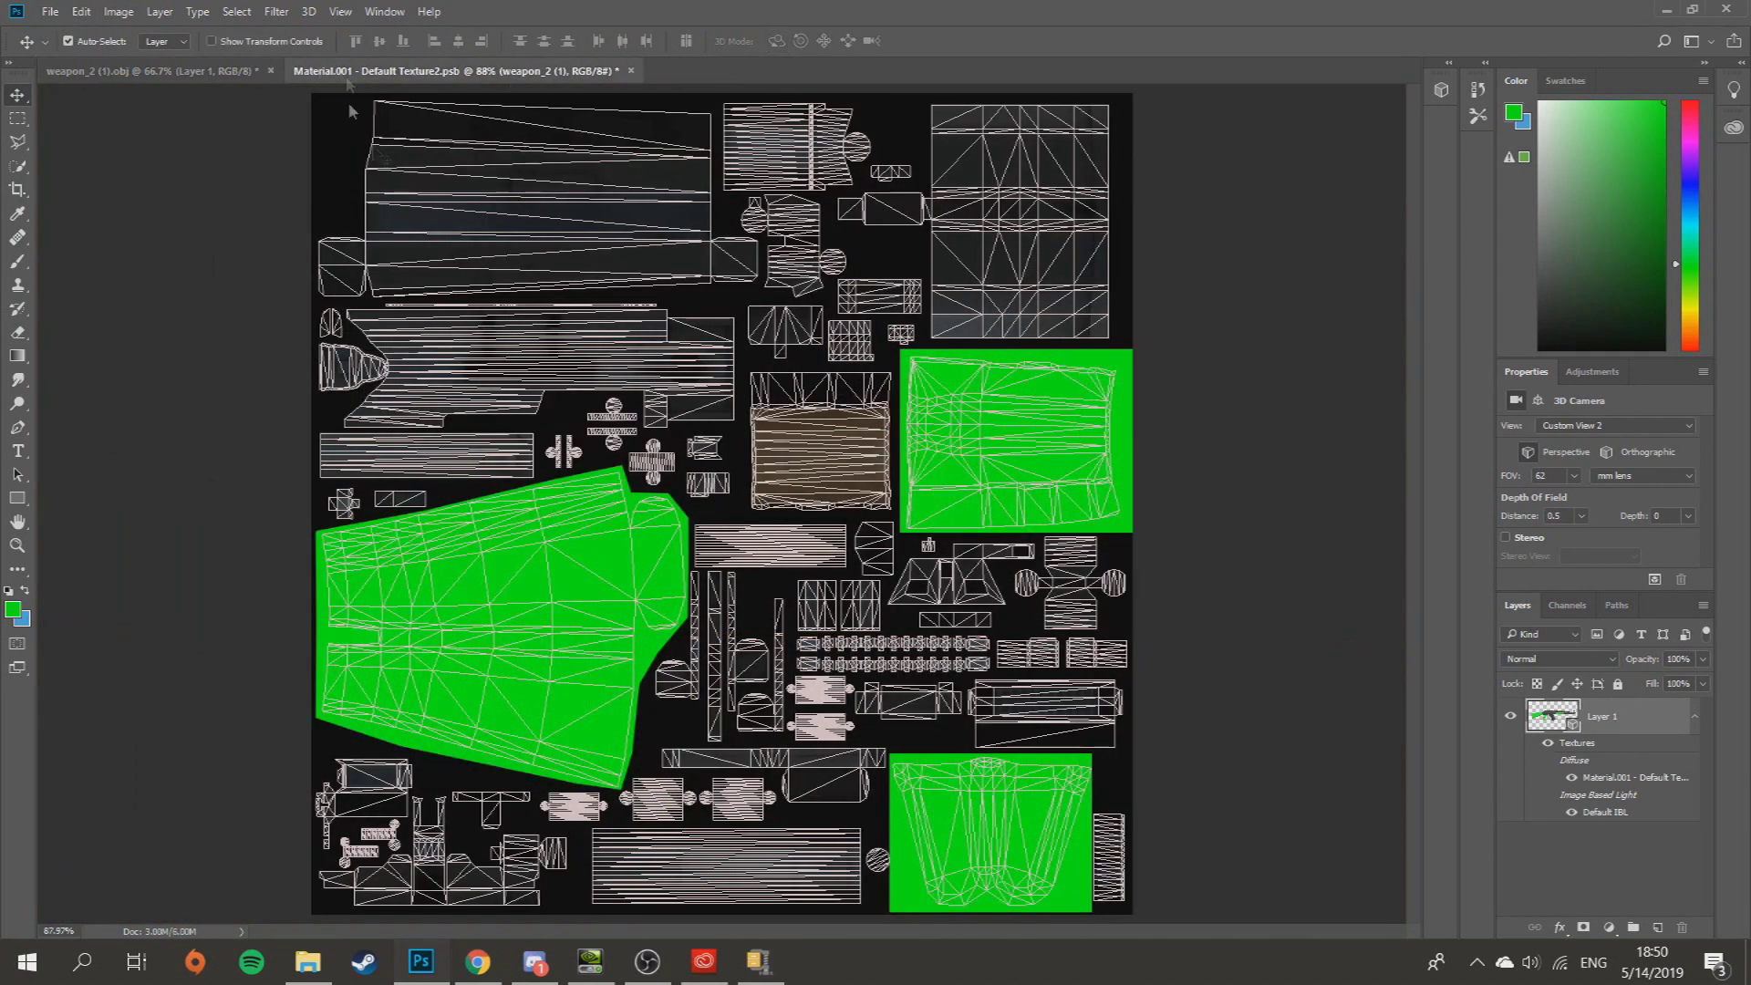
- In File > Save As, choose PNG format and enter weapon_2 as the file name
click(50, 13)
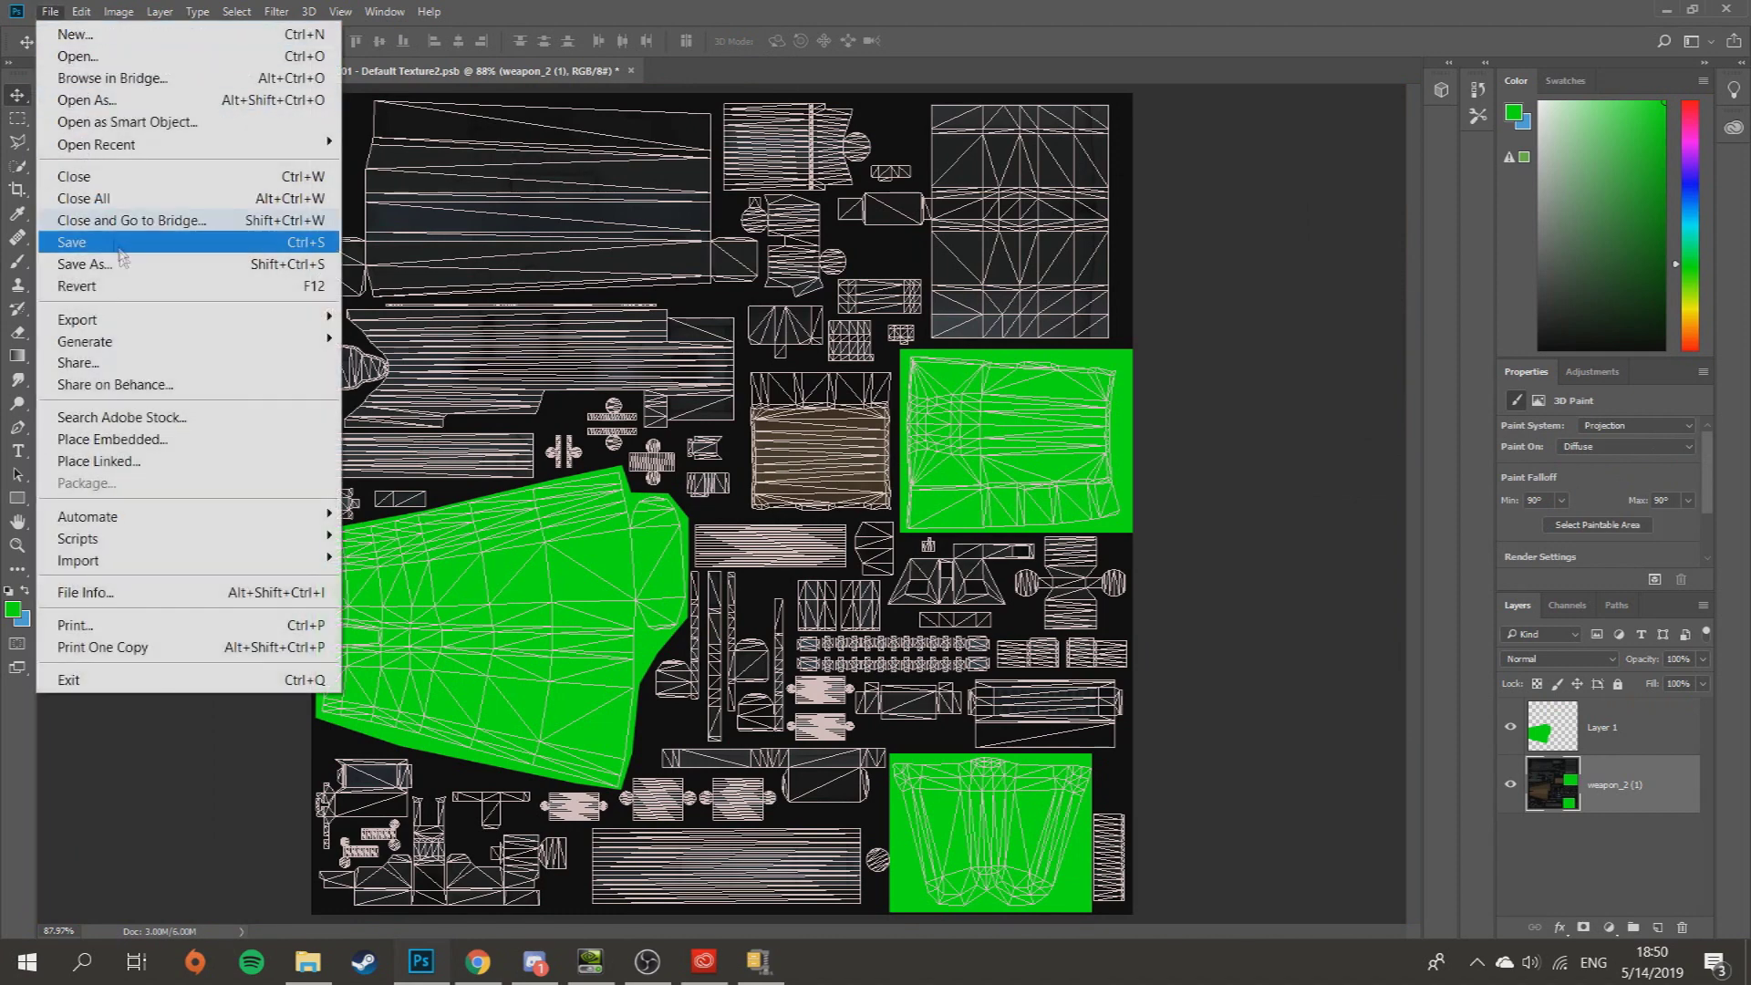
click(126, 278)
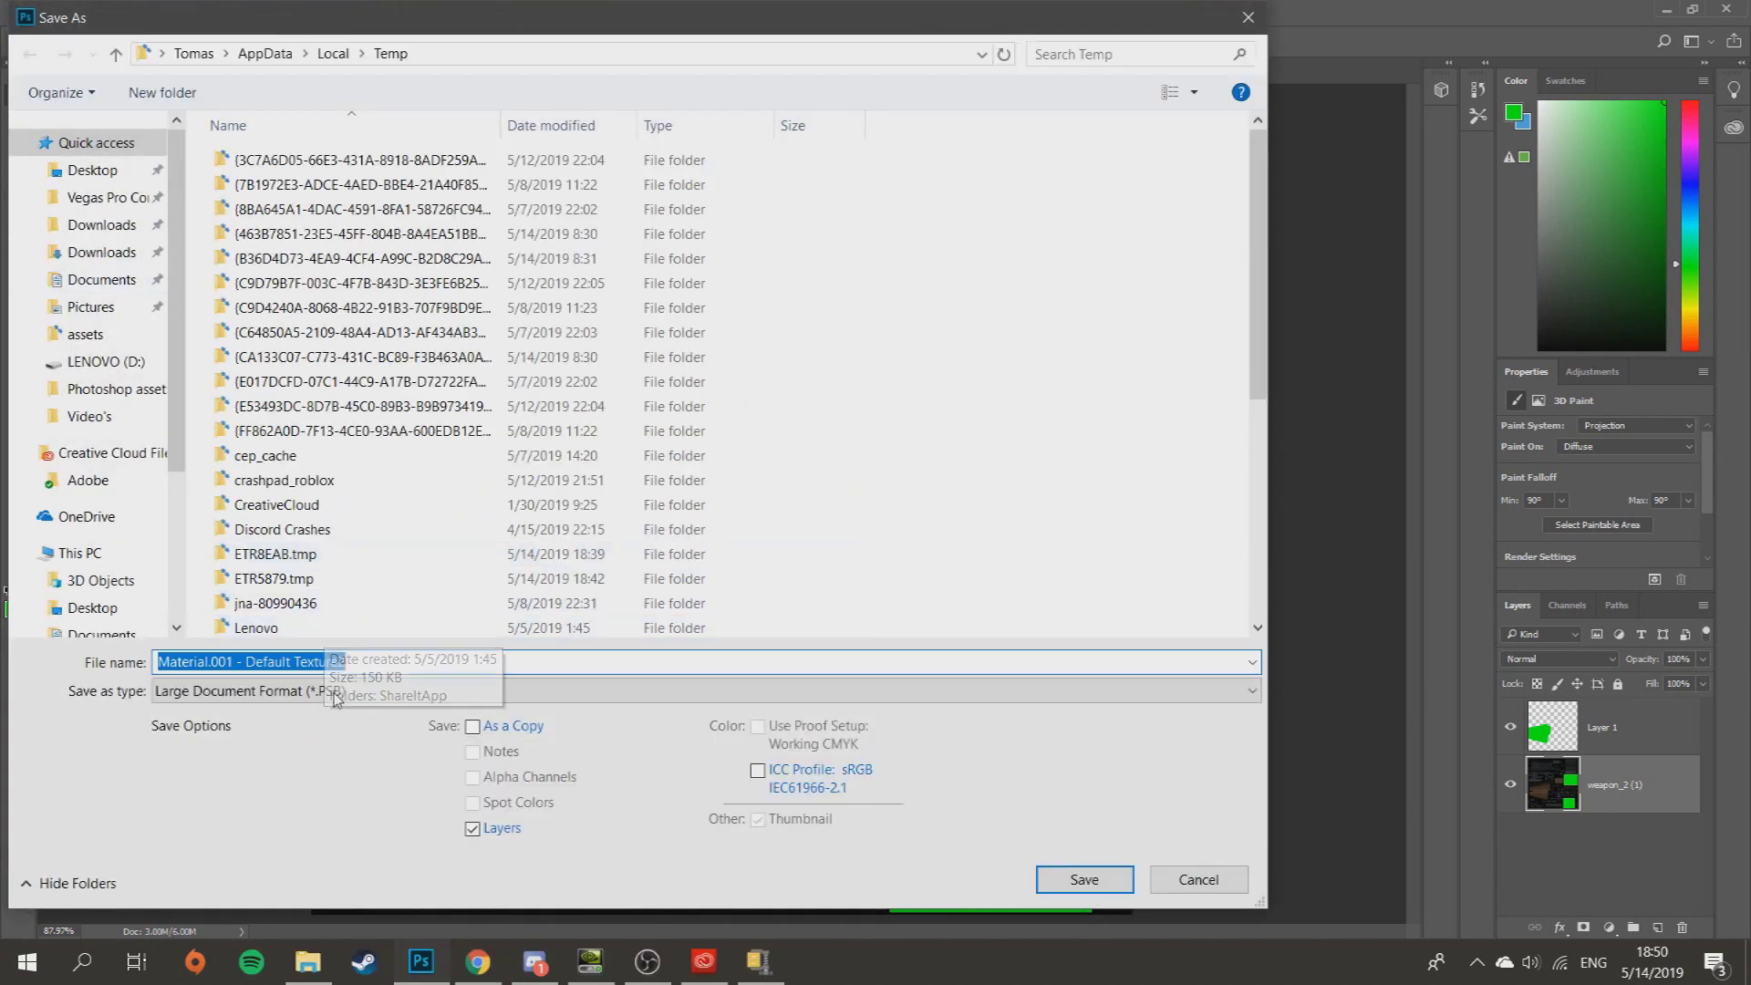
click(338, 692)
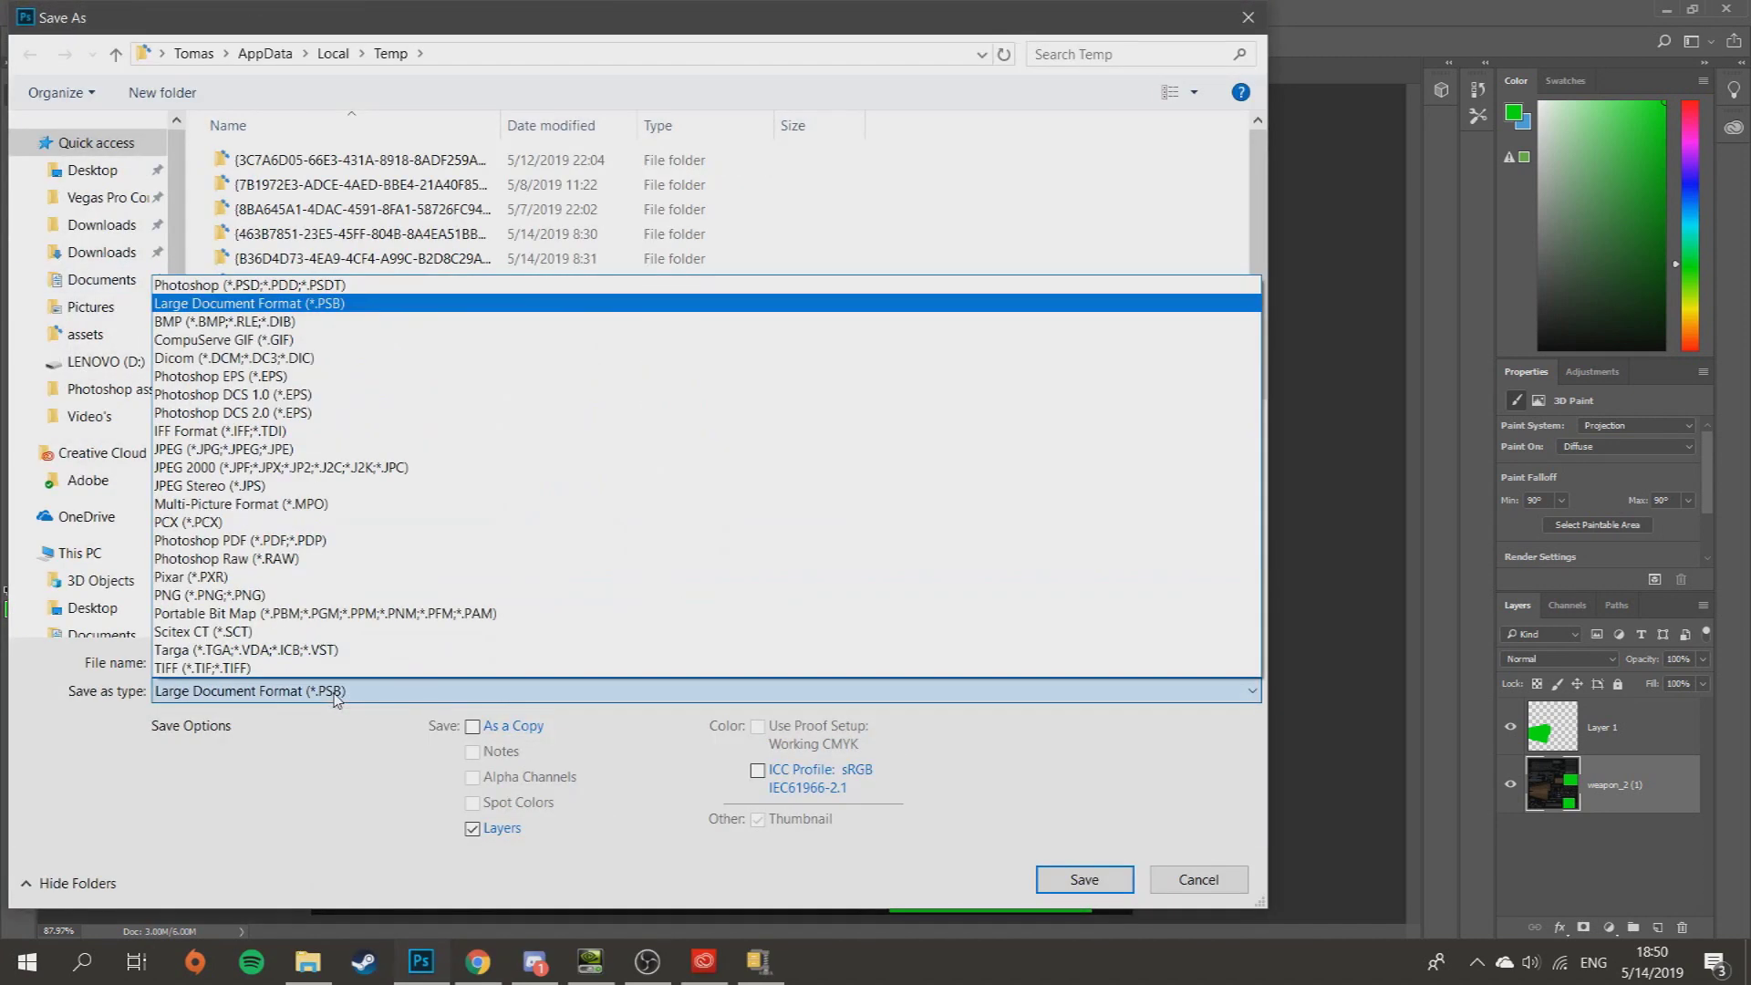
click(310, 597)
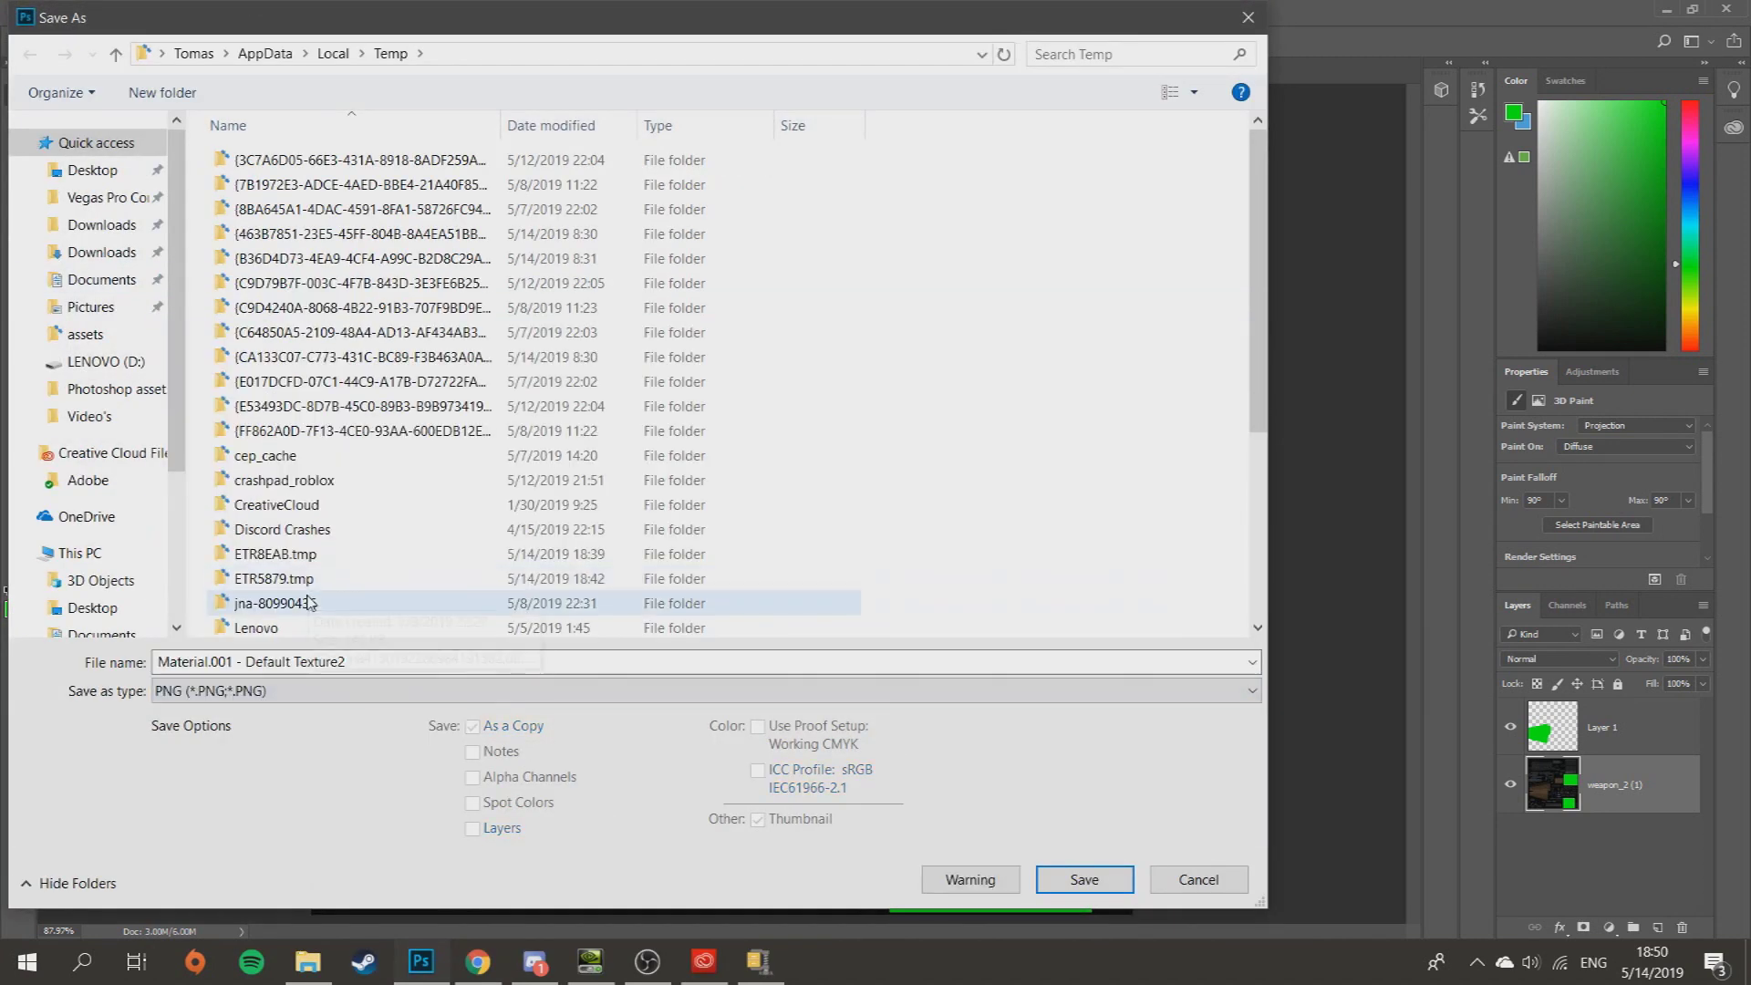
key(ctrl+a)
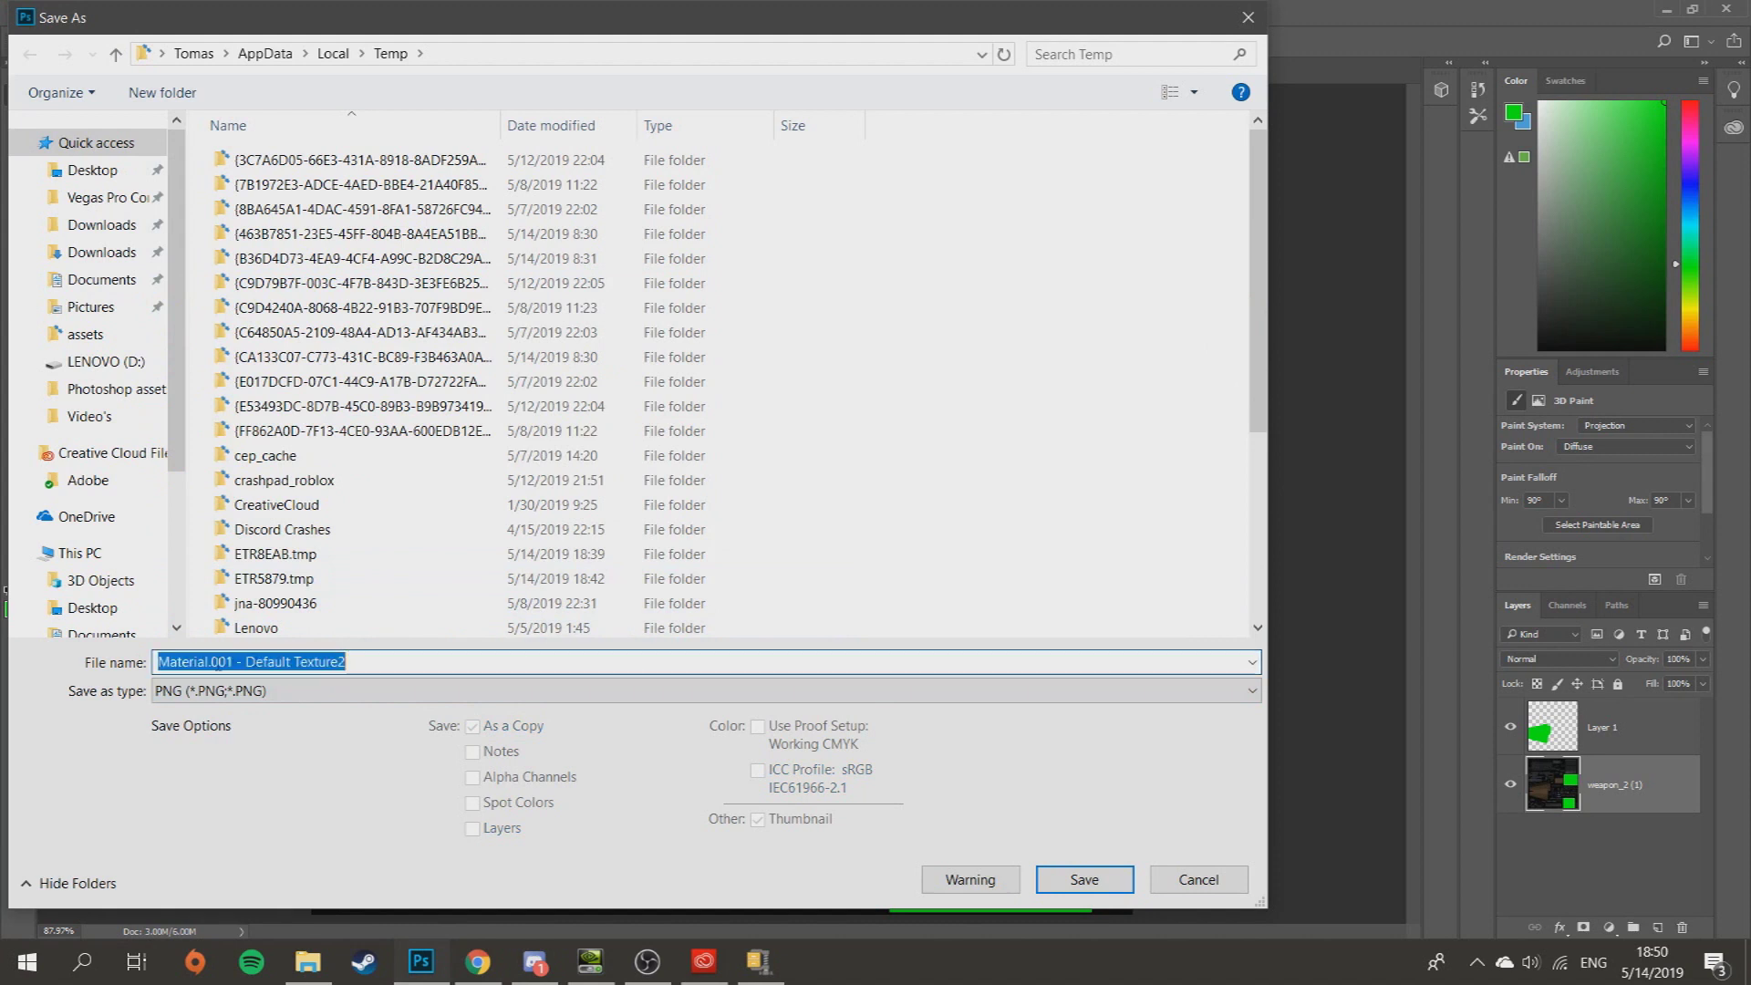
text(w)
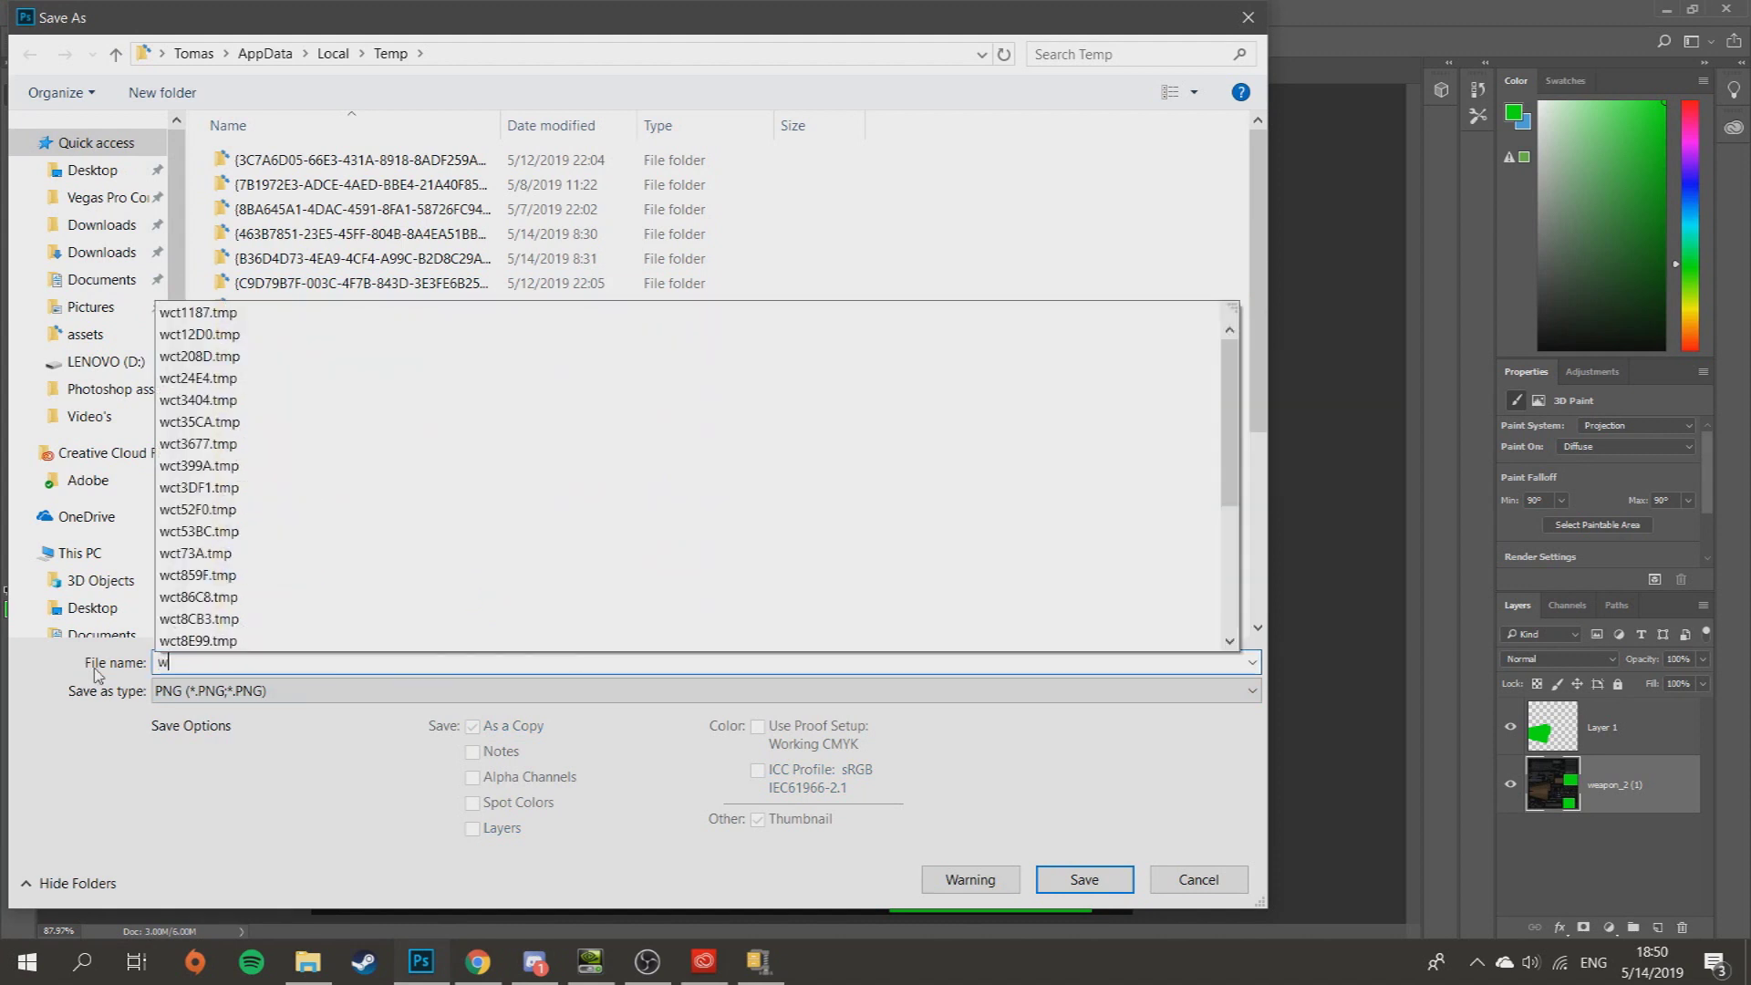
text(eap)
key(BackSpace)
key(BackSpace)
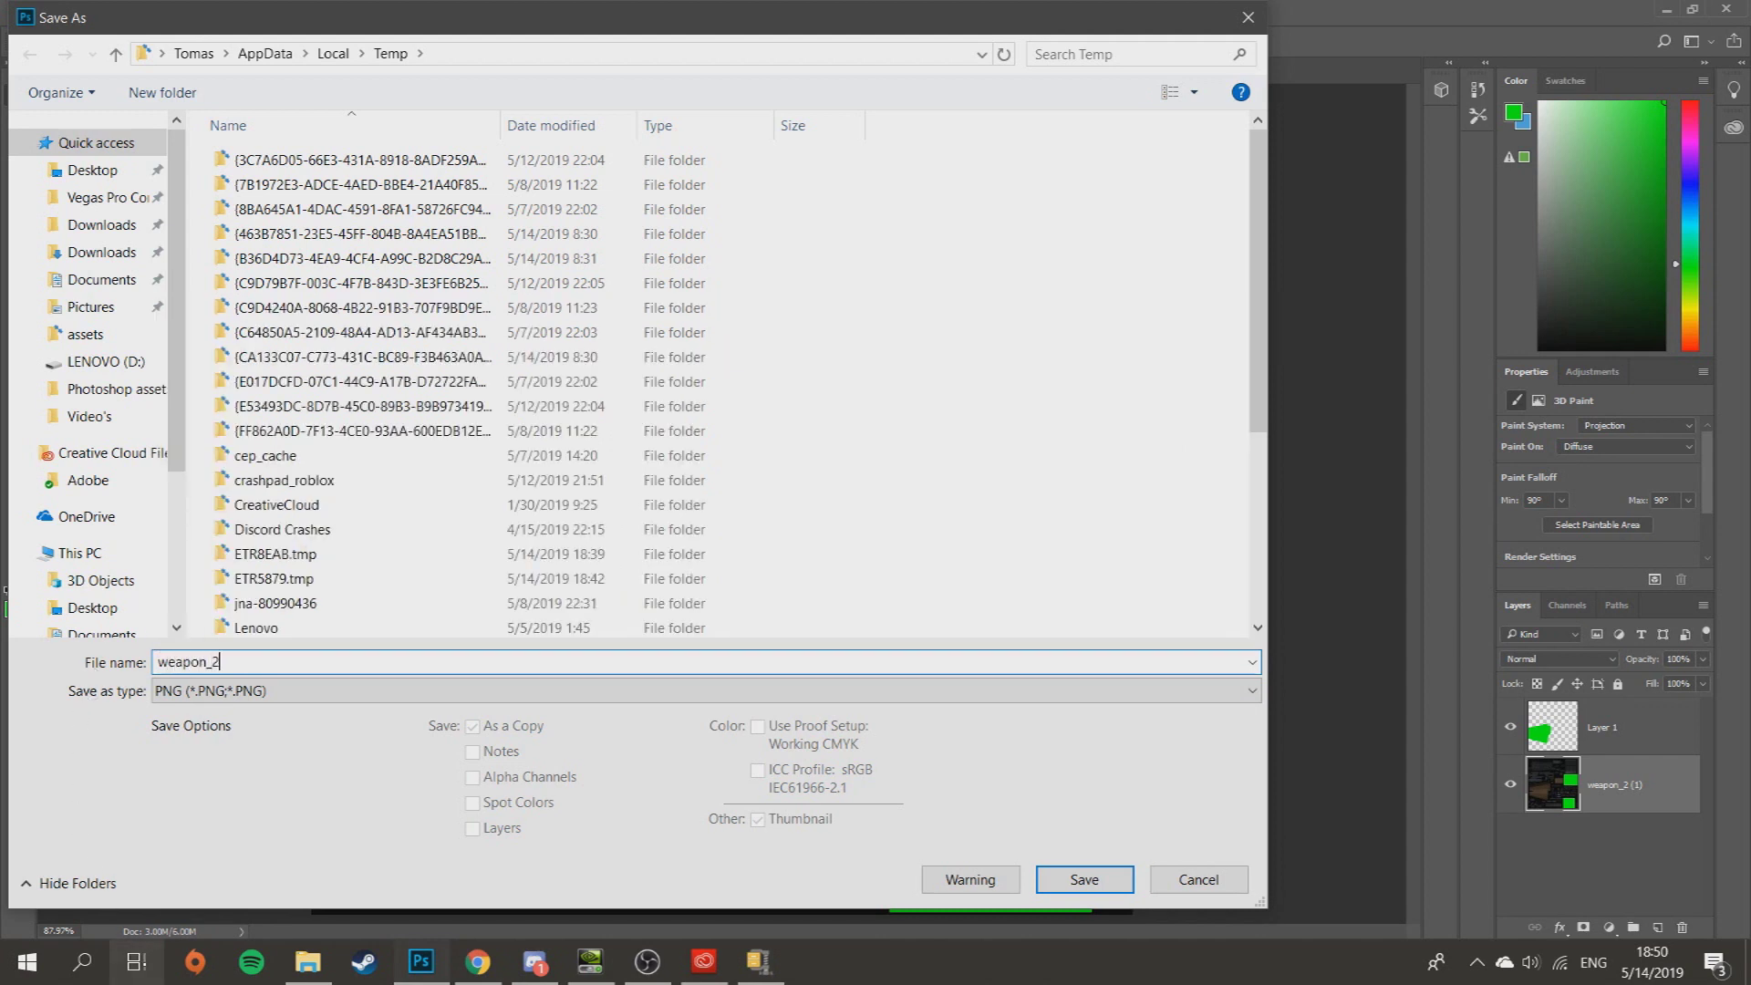
click(504, 966)
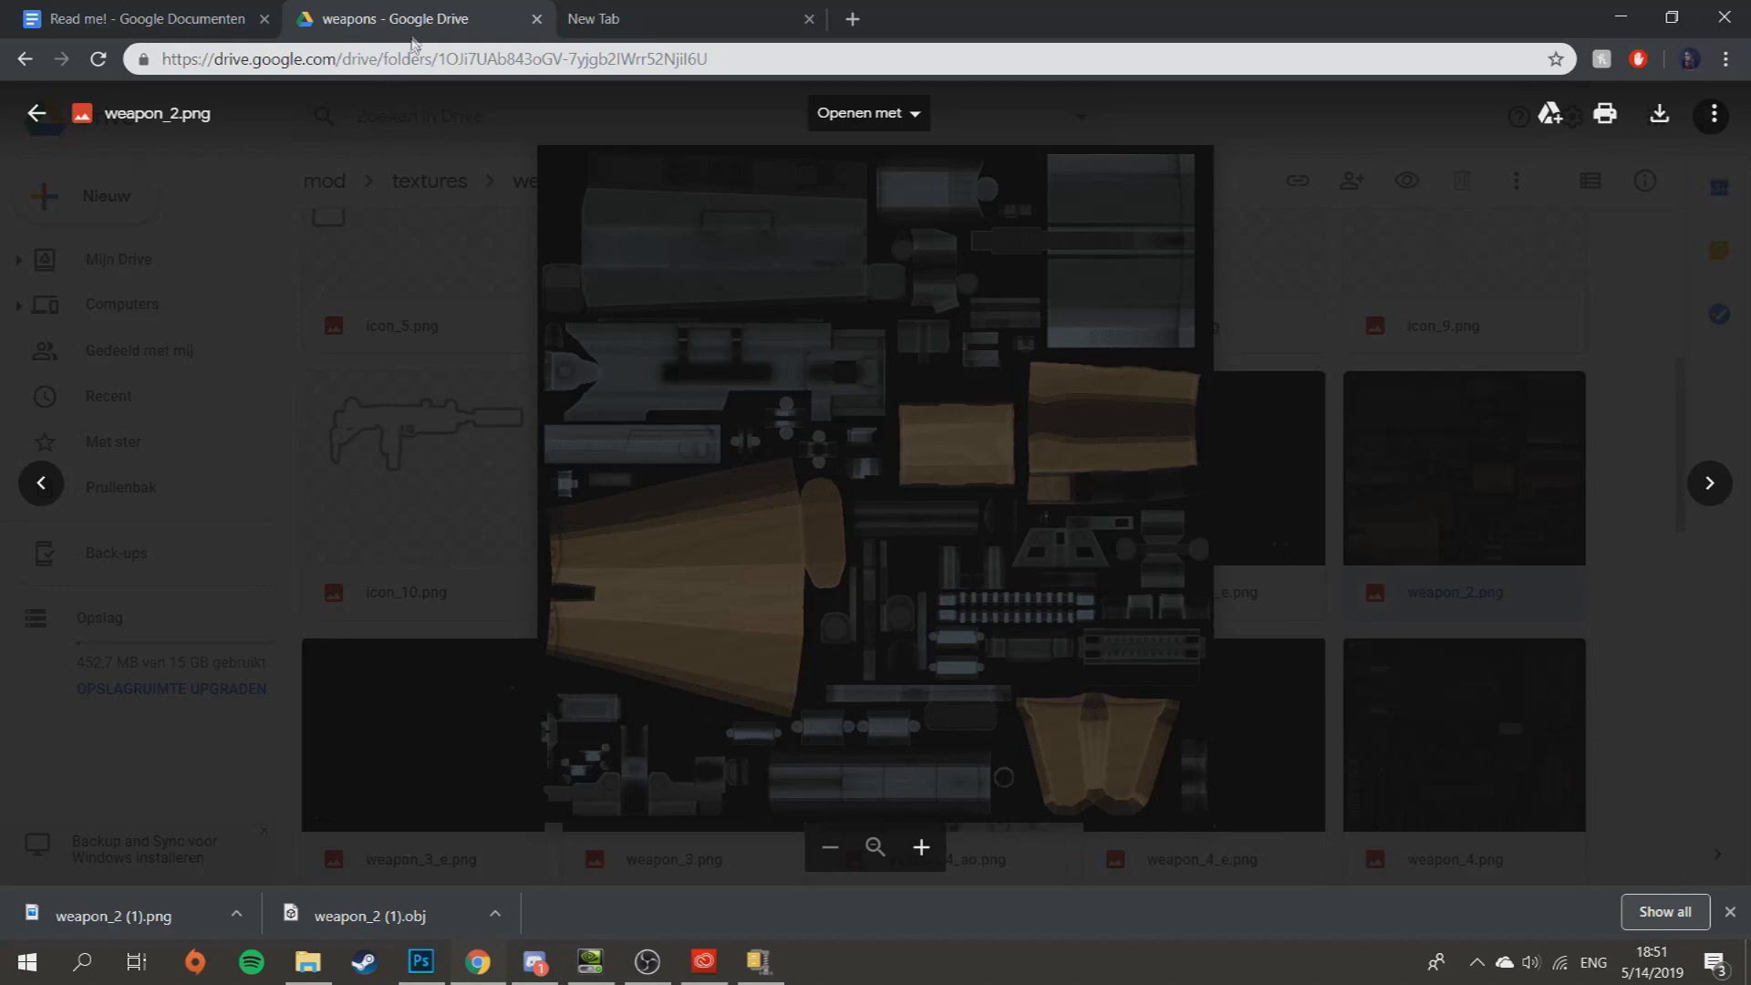
click(458, 367)
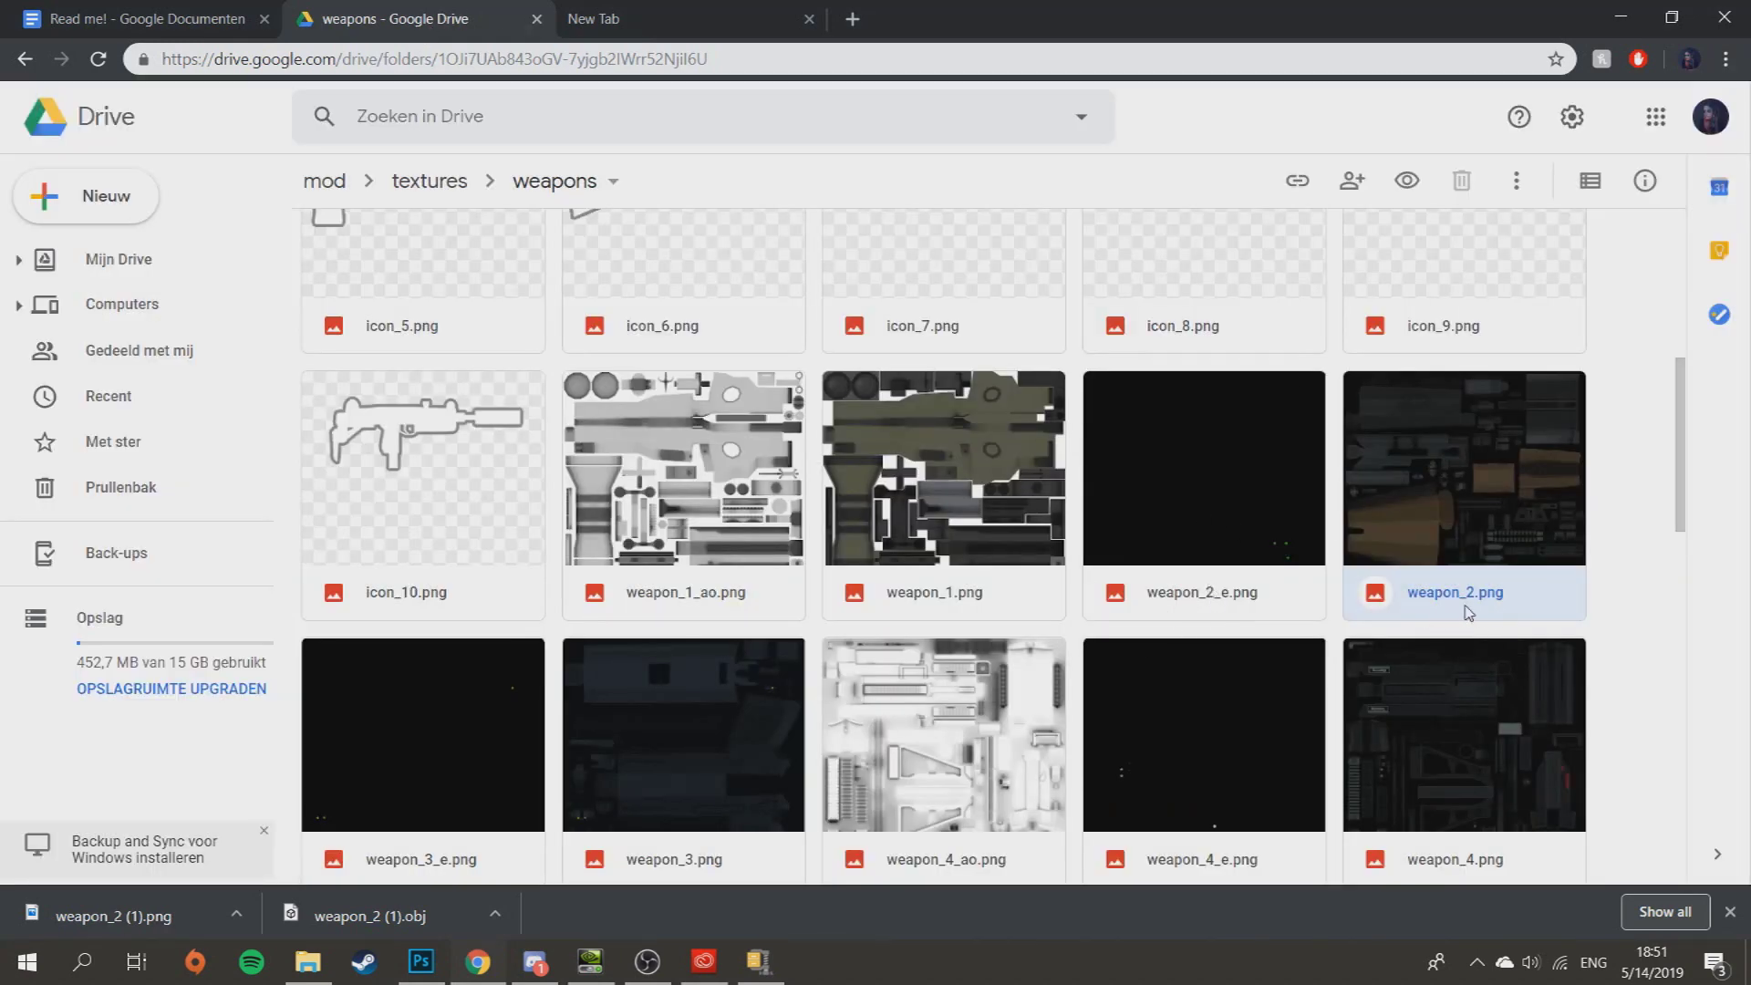
click(768, 978)
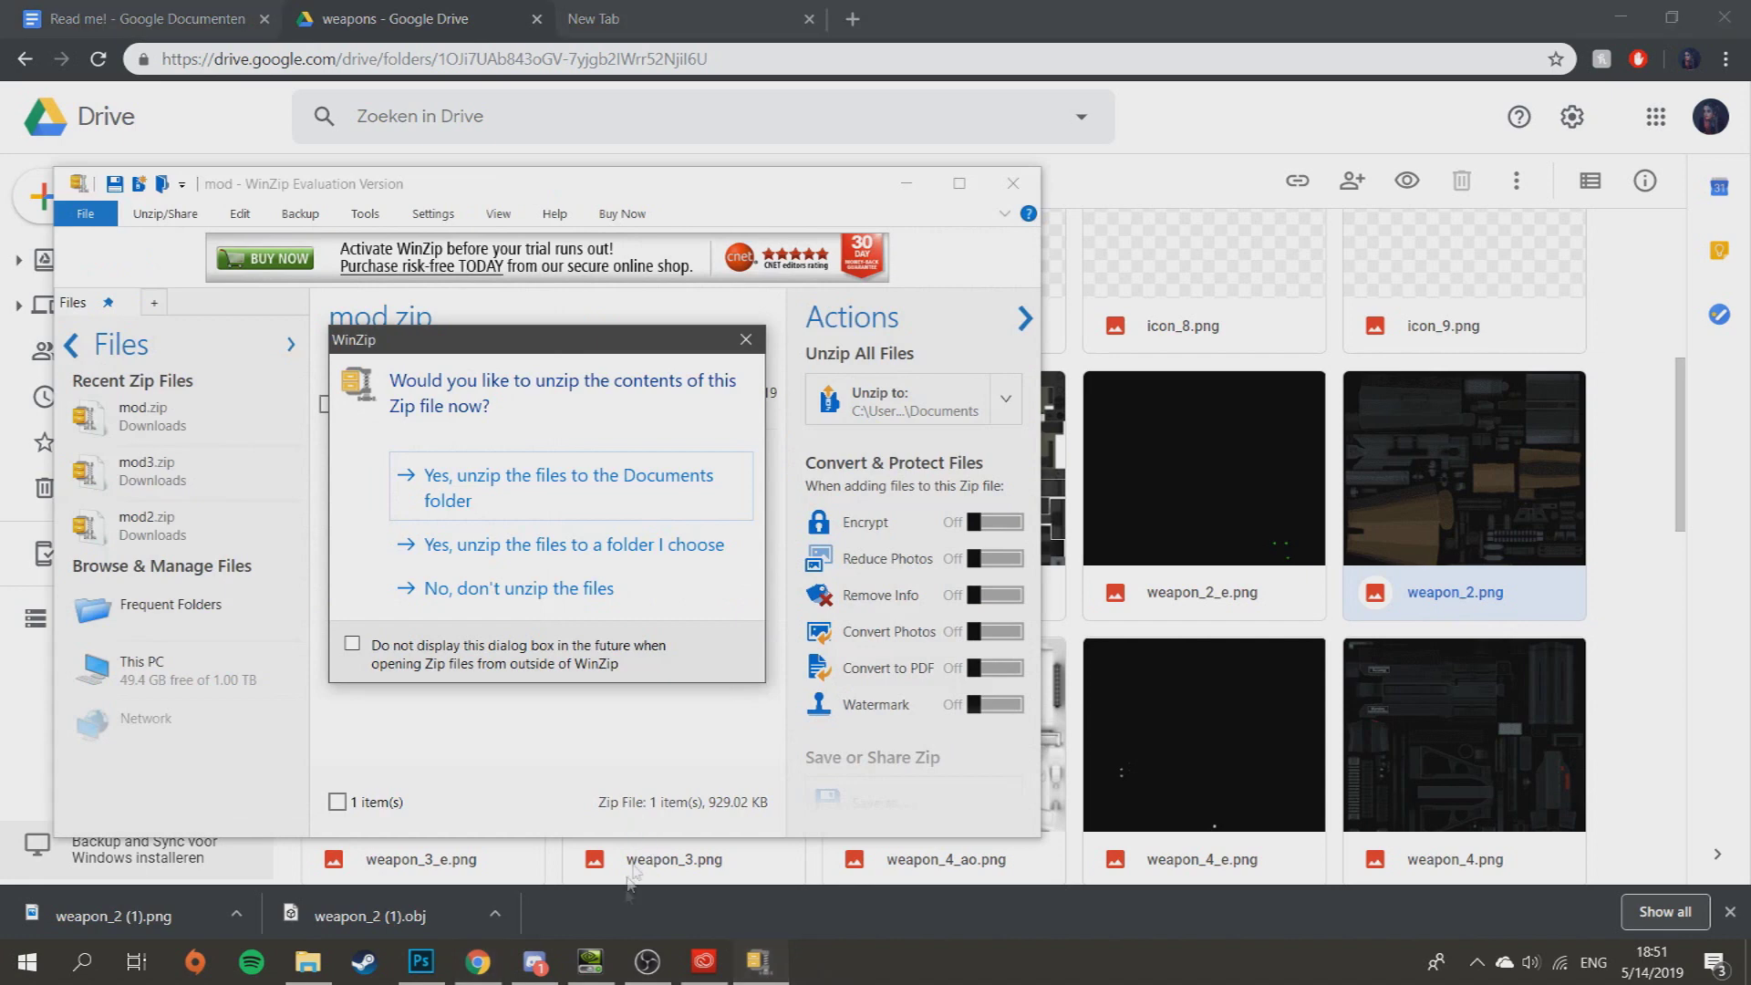
click(432, 970)
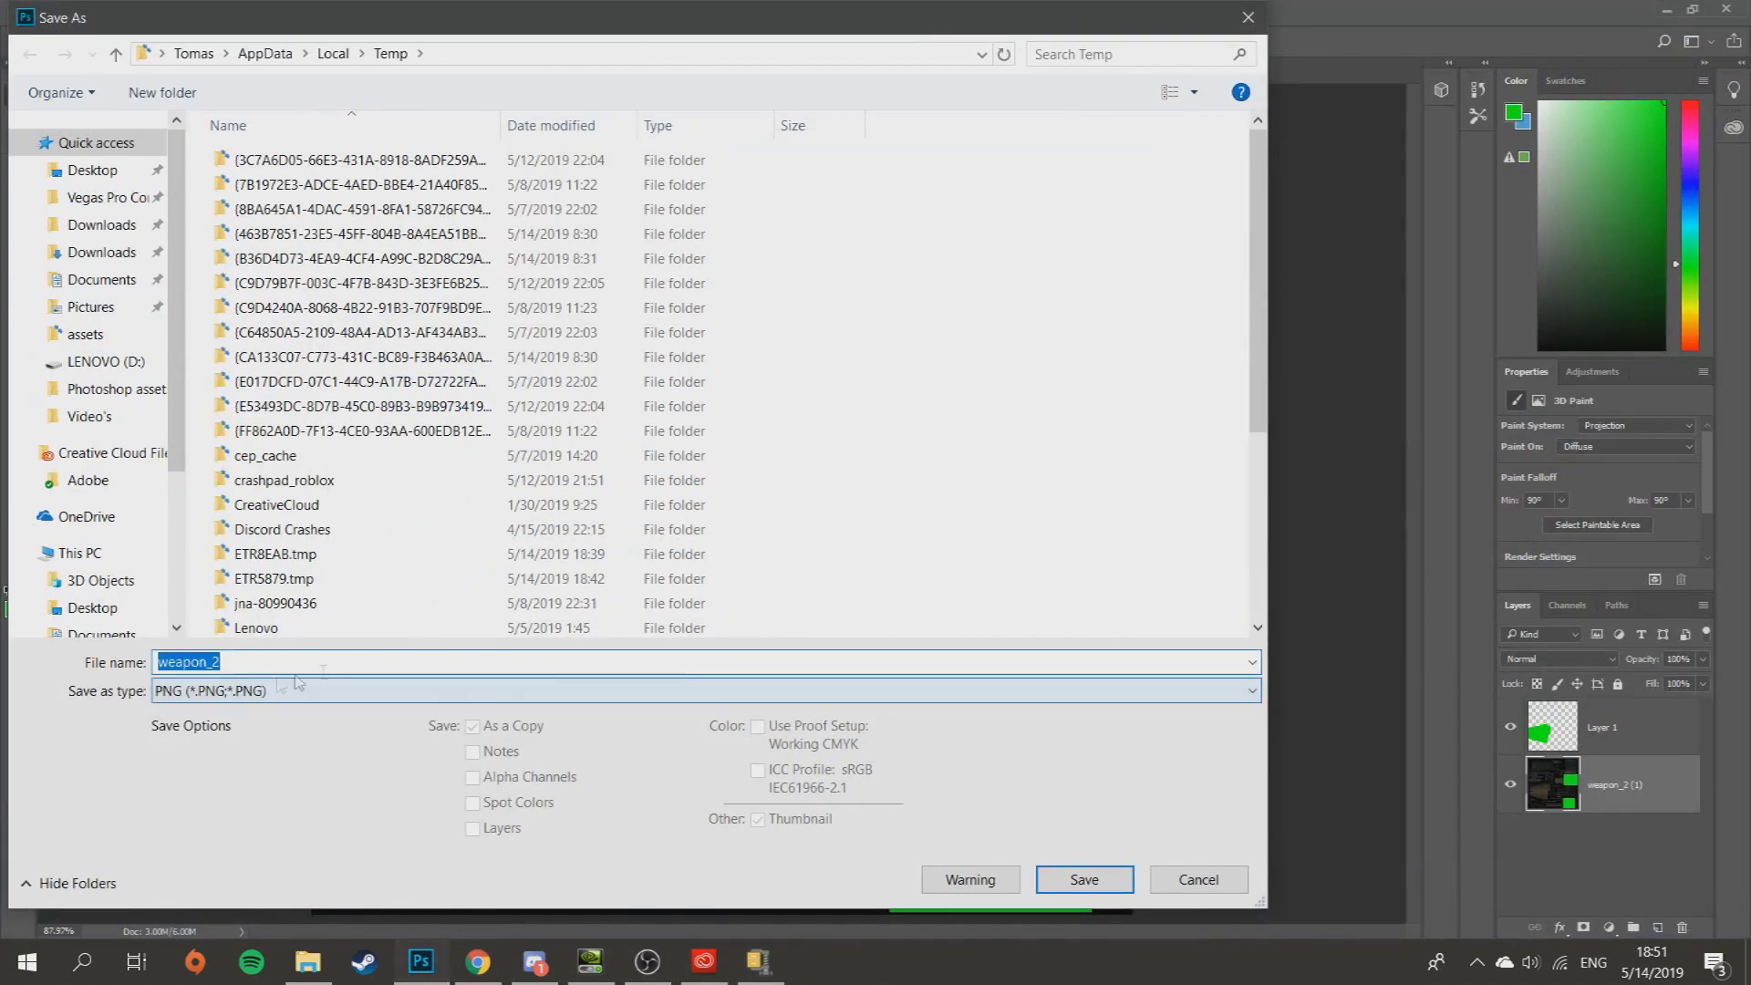
- Save weapon_2 as PNG, accepting the Large file size (Fastest saving) option
click(1110, 886)
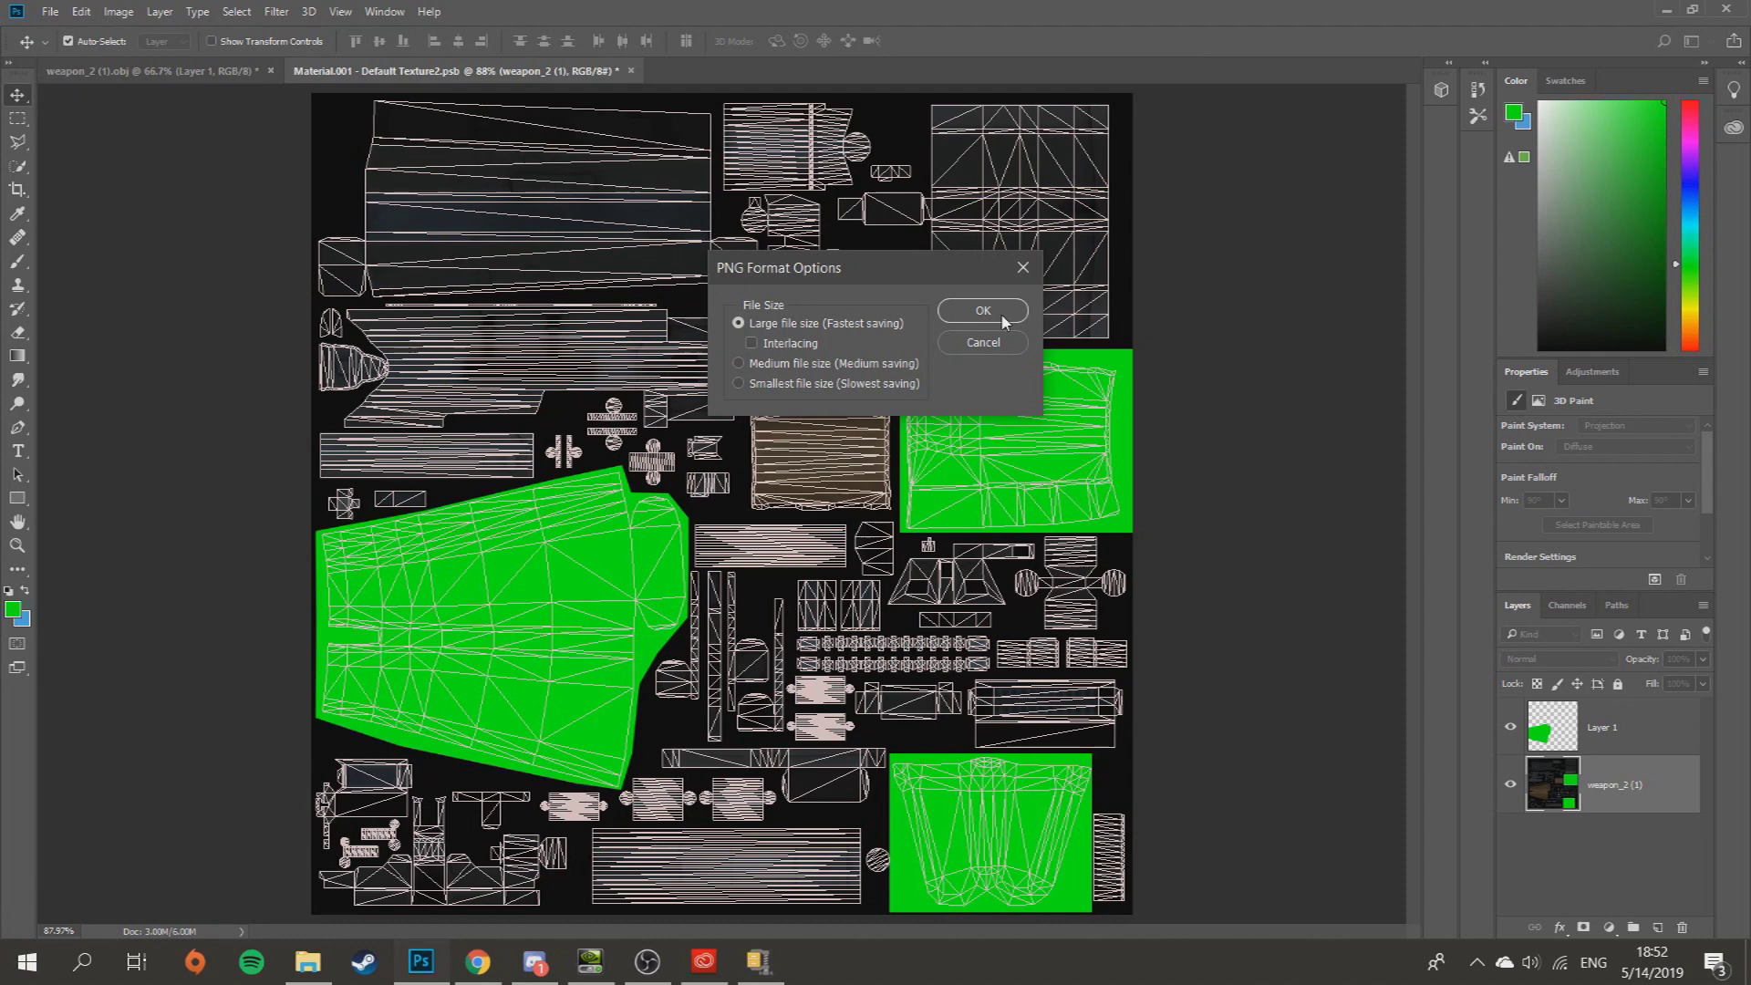
click(1002, 319)
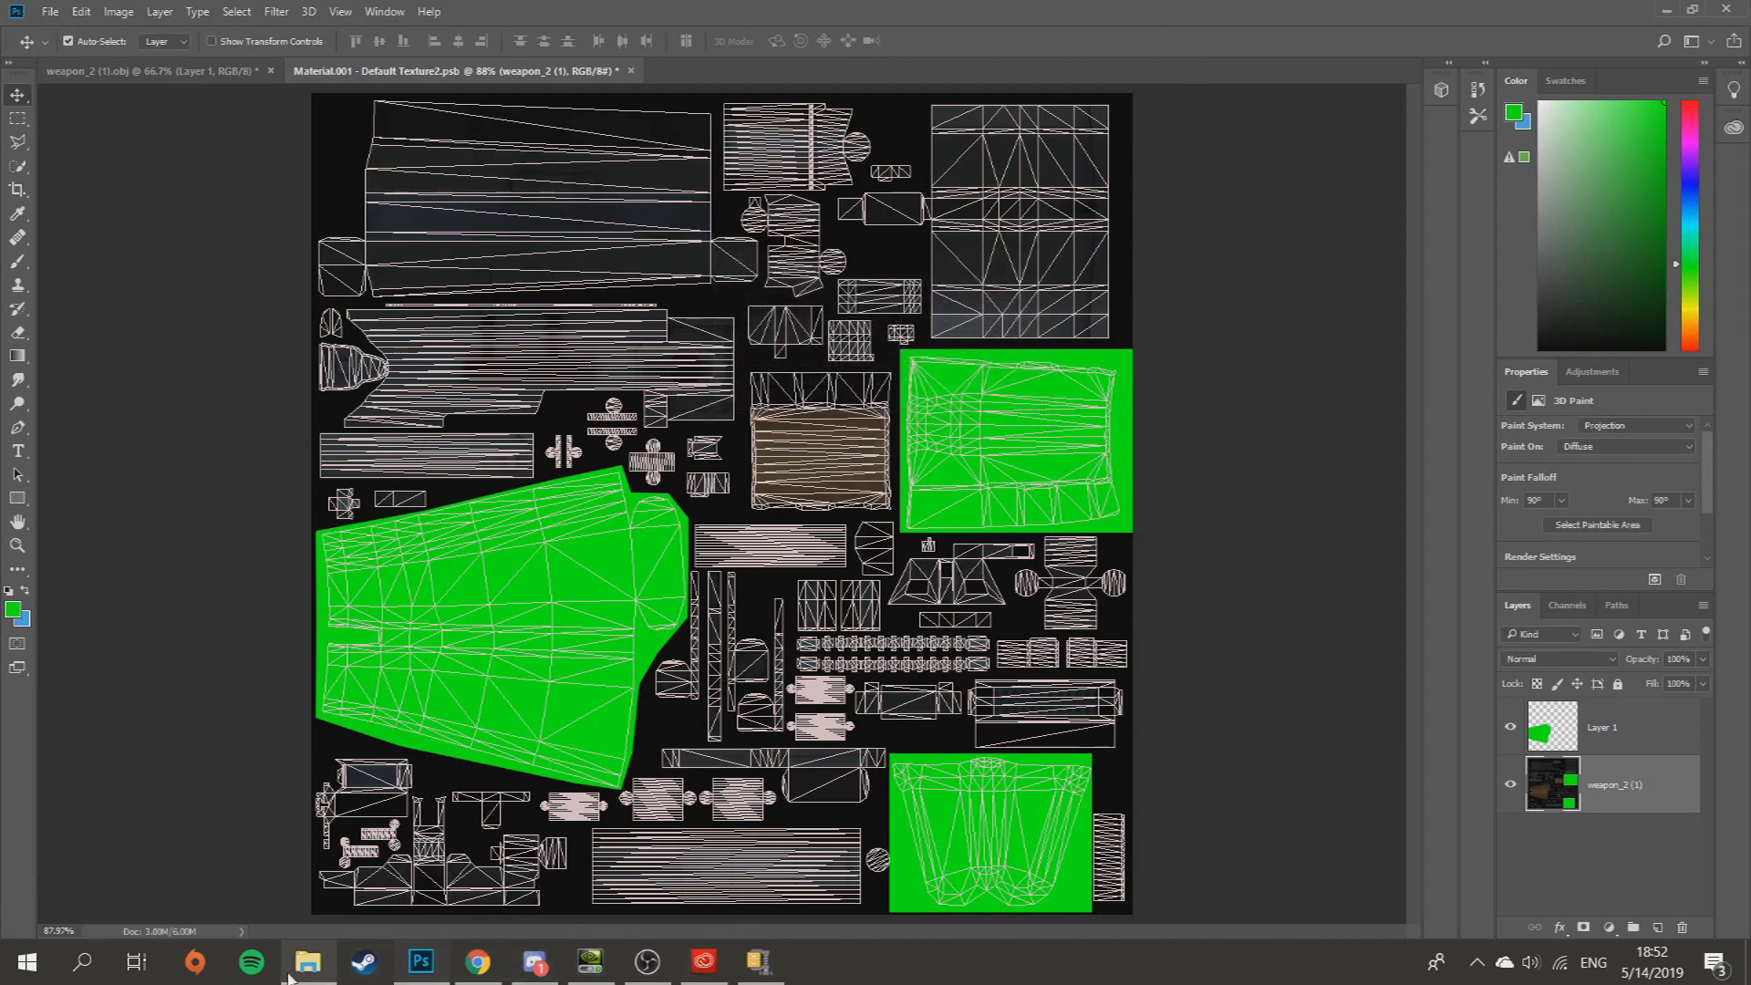
- Check the saved weapon_2.png shows green patches in Photos, then switch to a blank browser tab
click(308, 962)
double_click(1304, 816)
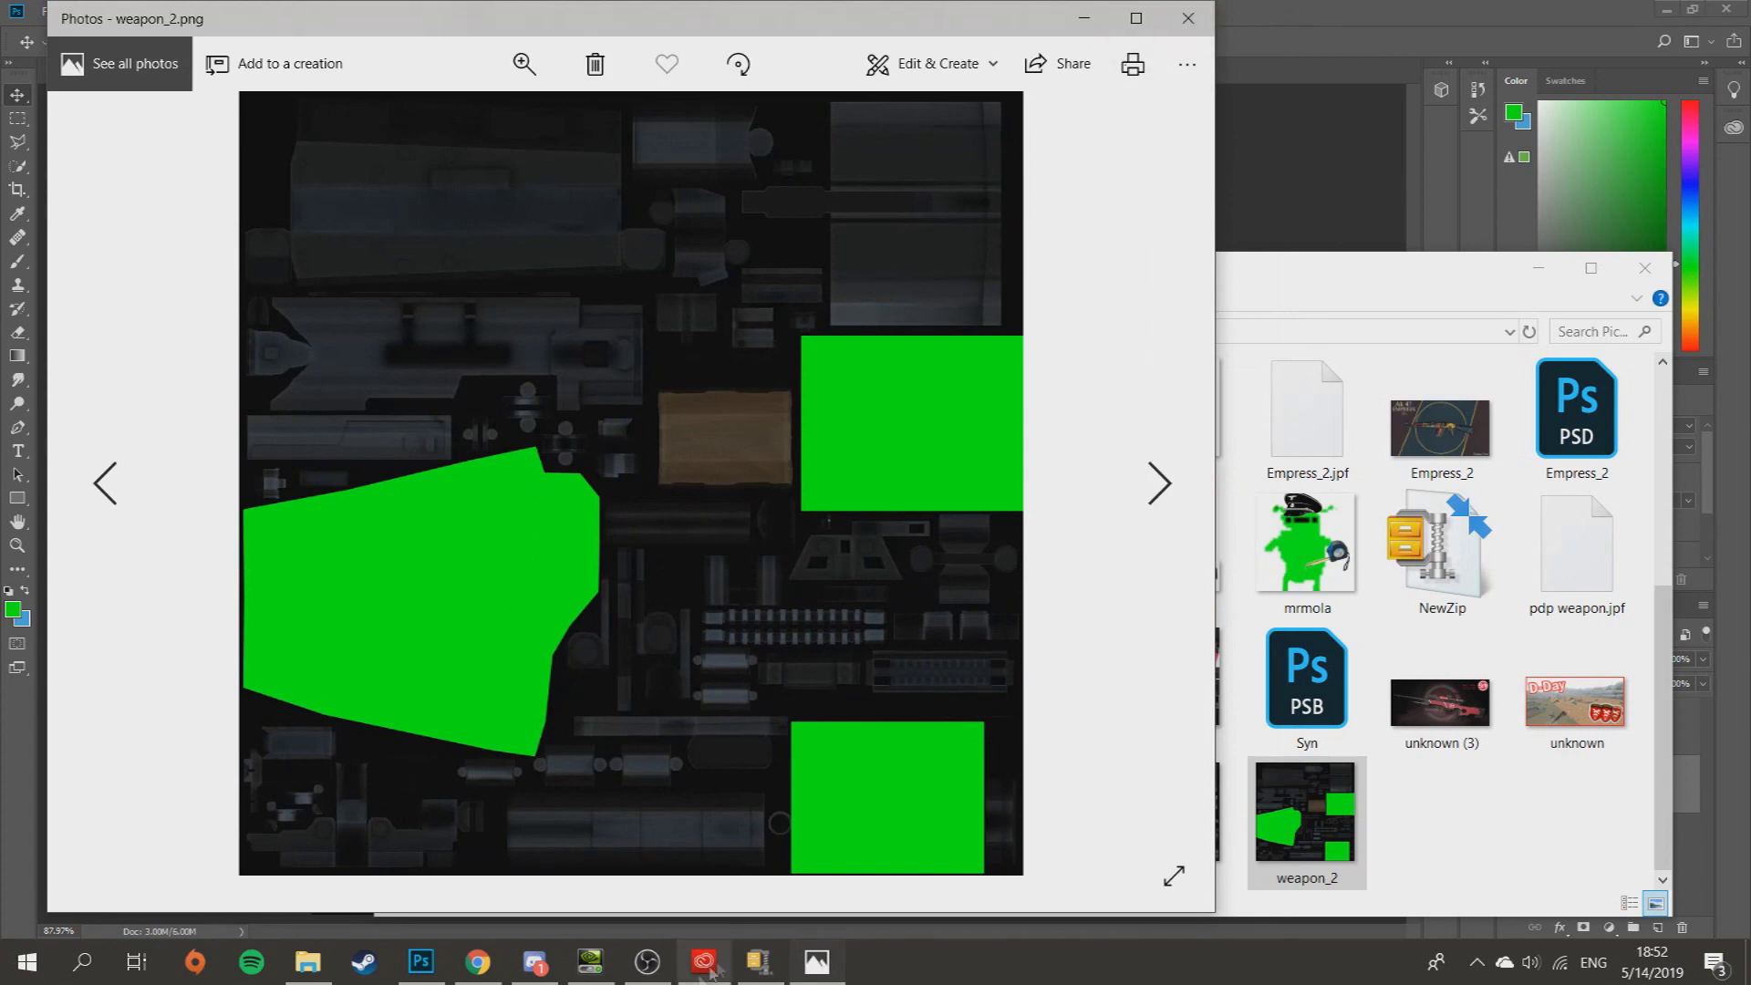
click(477, 963)
click(734, 32)
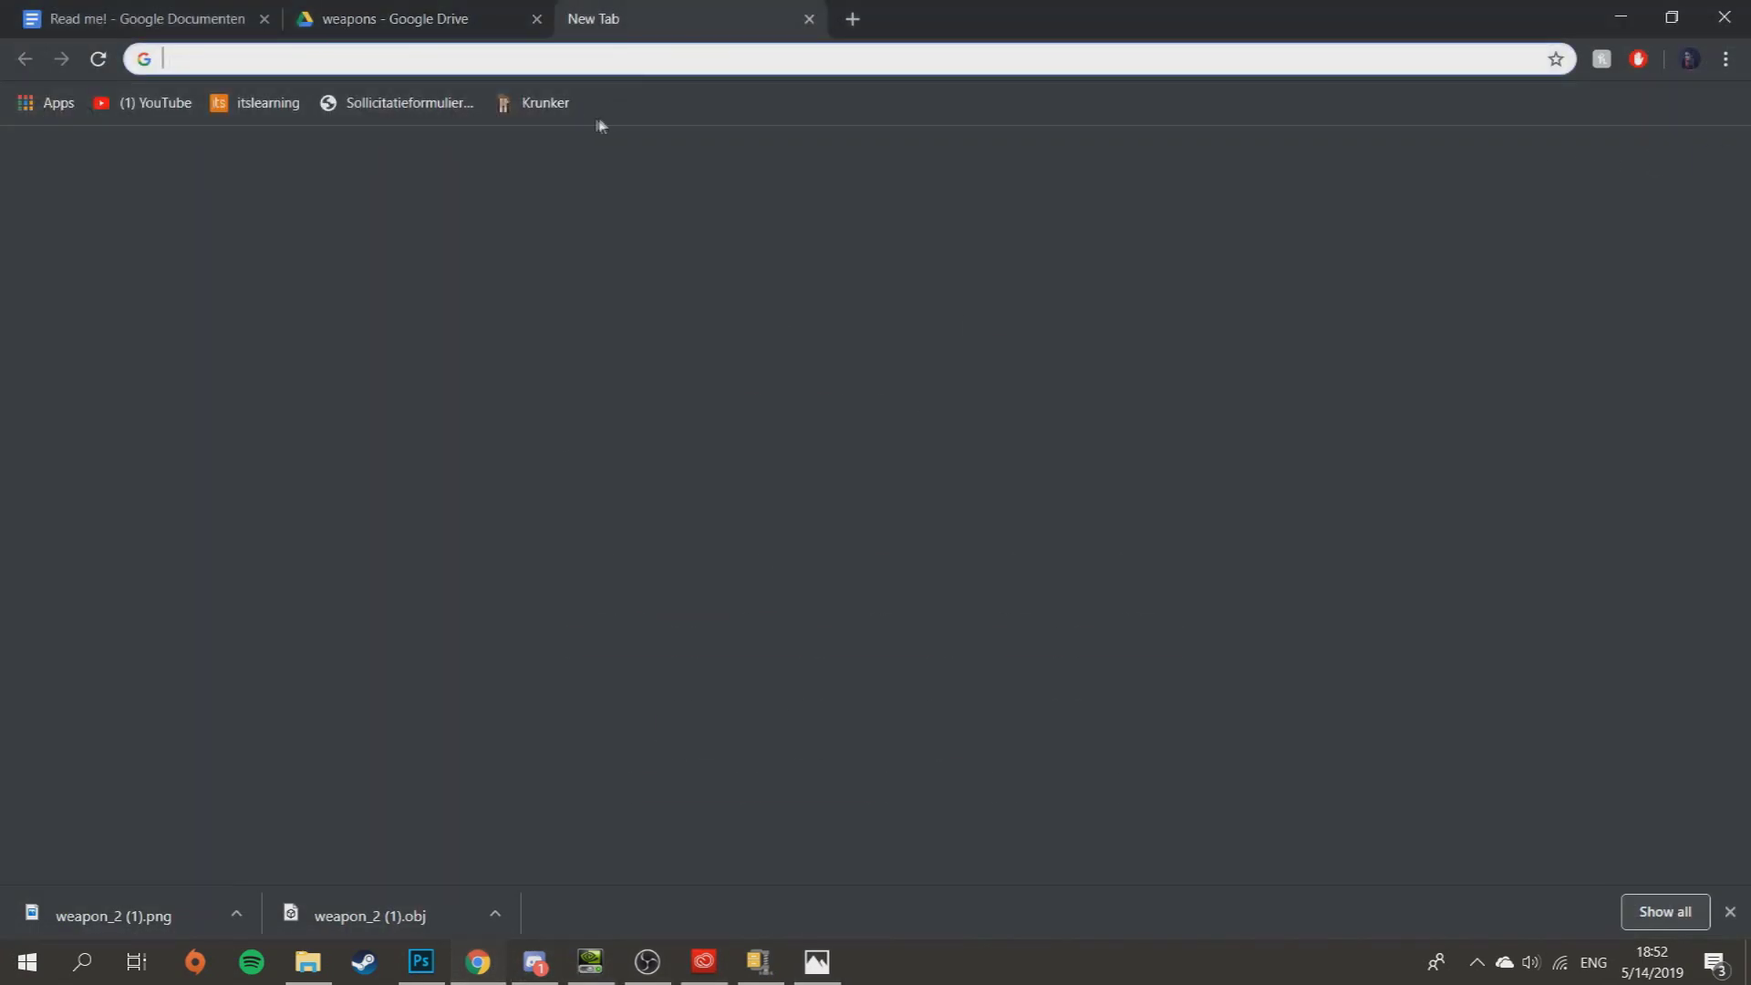
- Load a Krunker game, open its Mods dialog, and bring back the Pictures folder beside WinZip
click(548, 99)
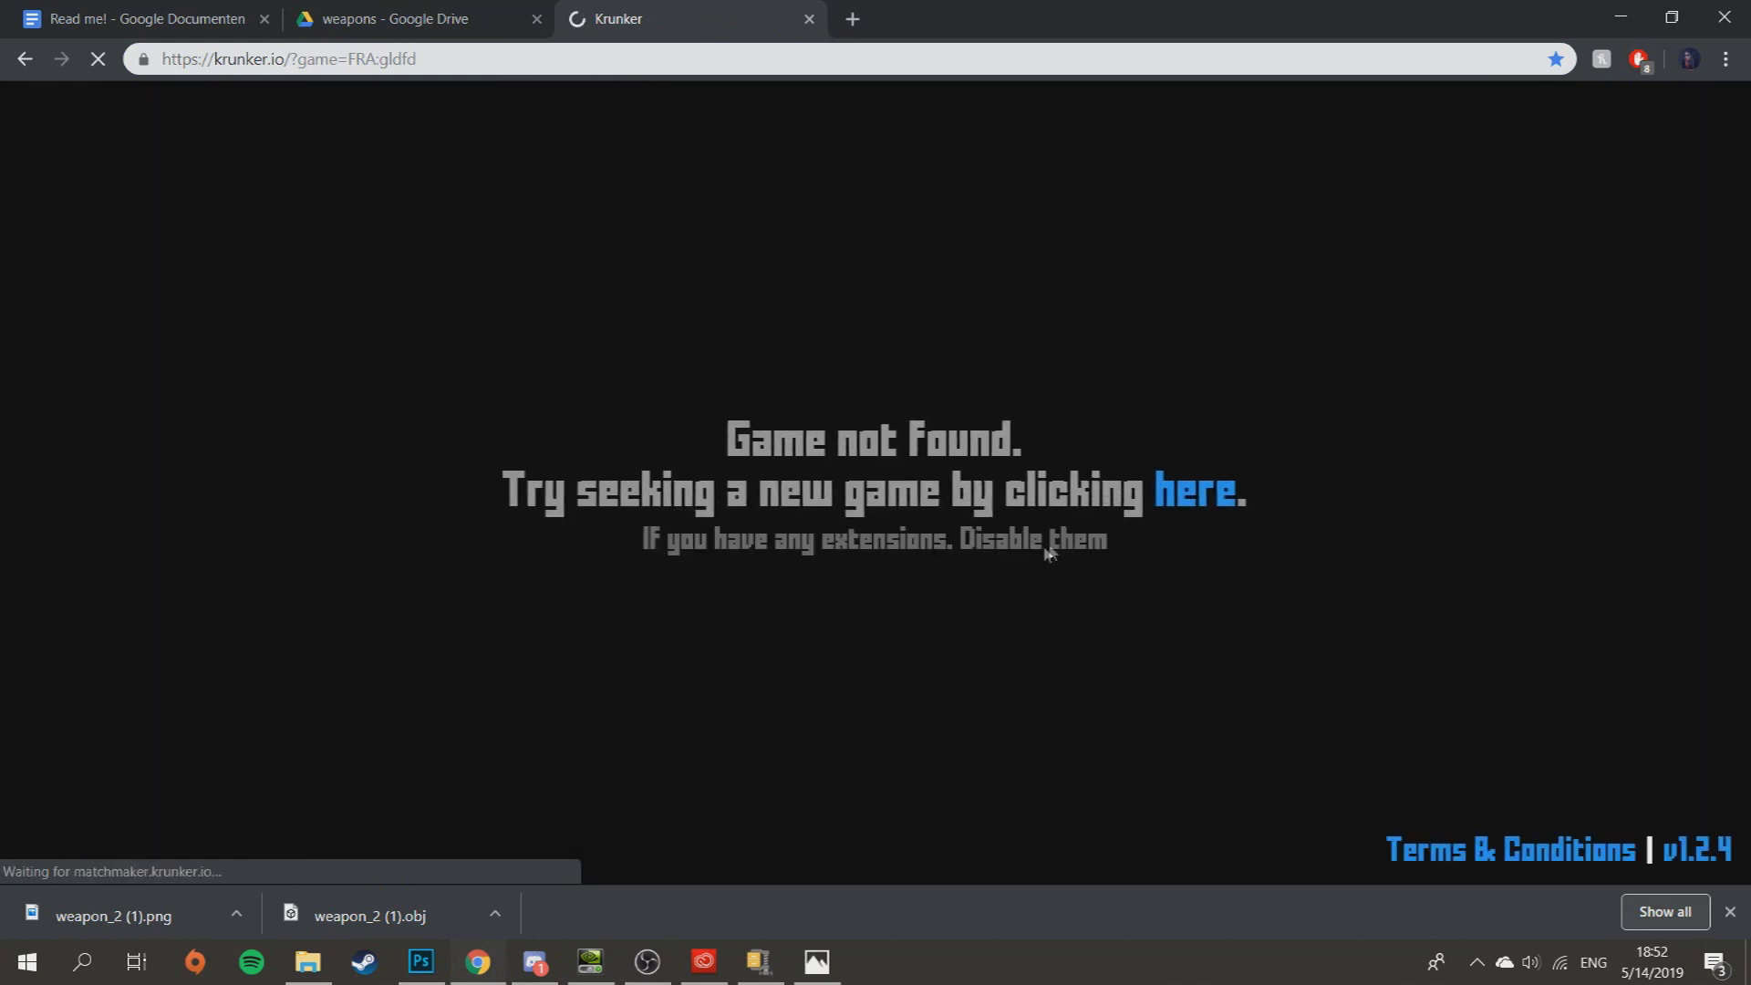
click(1168, 493)
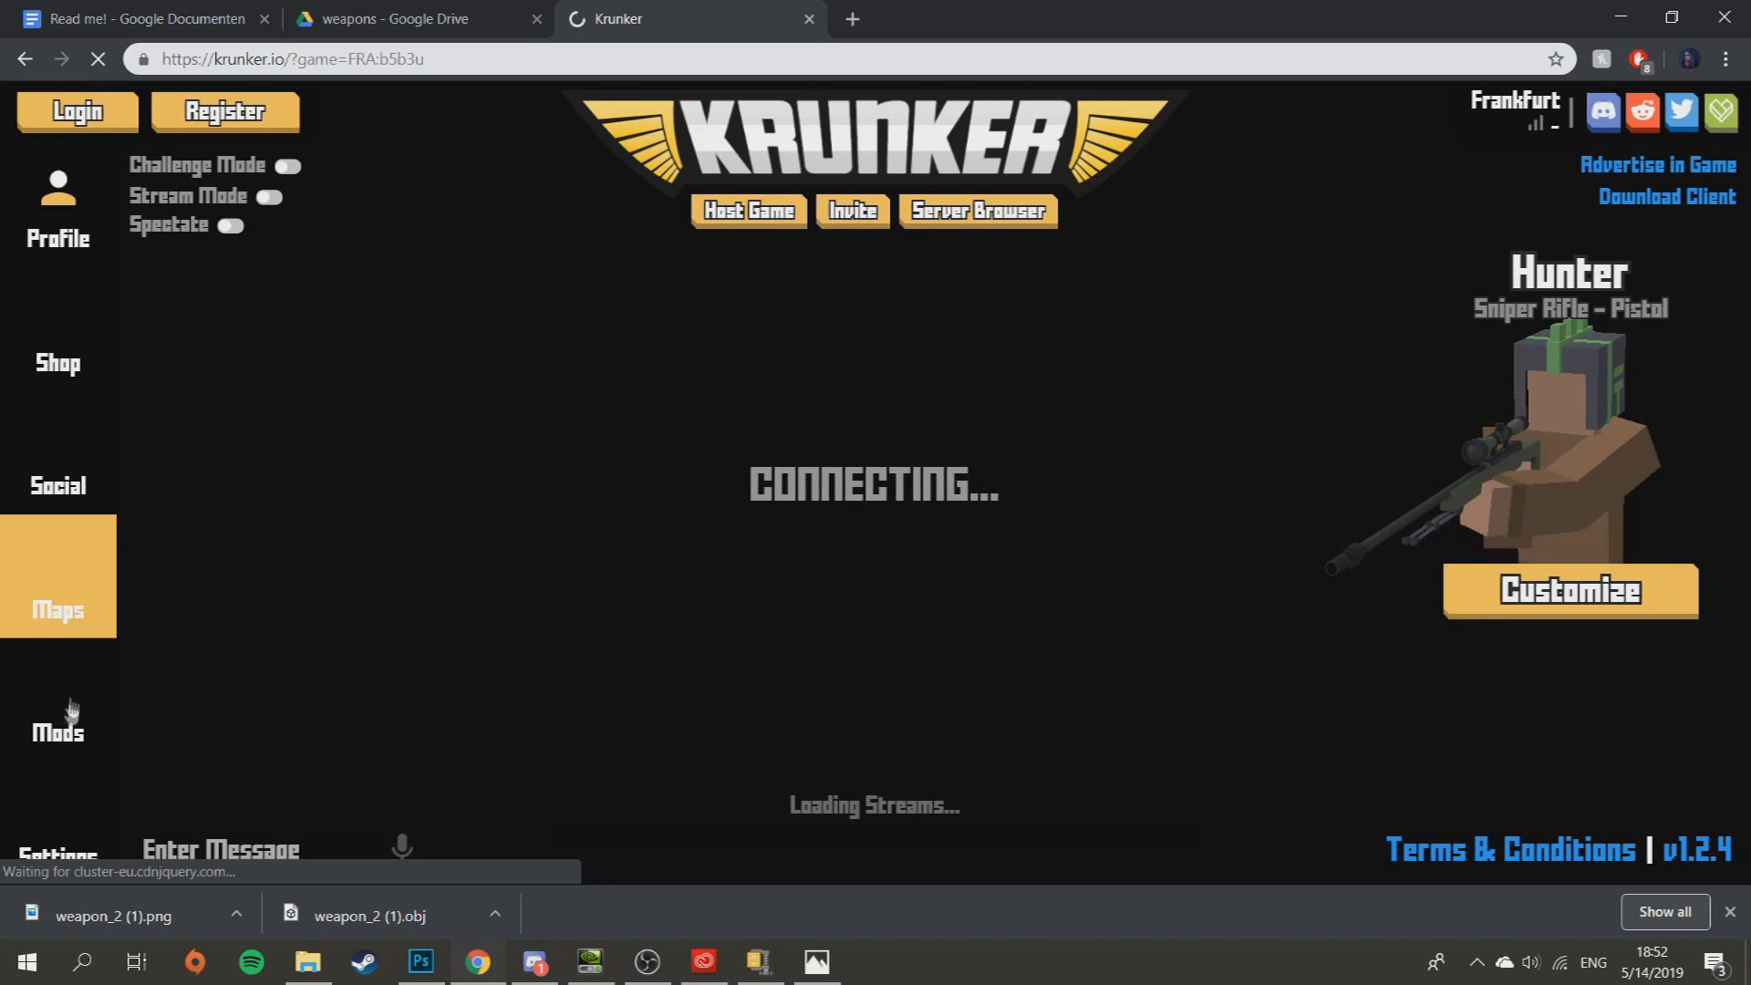
click(64, 725)
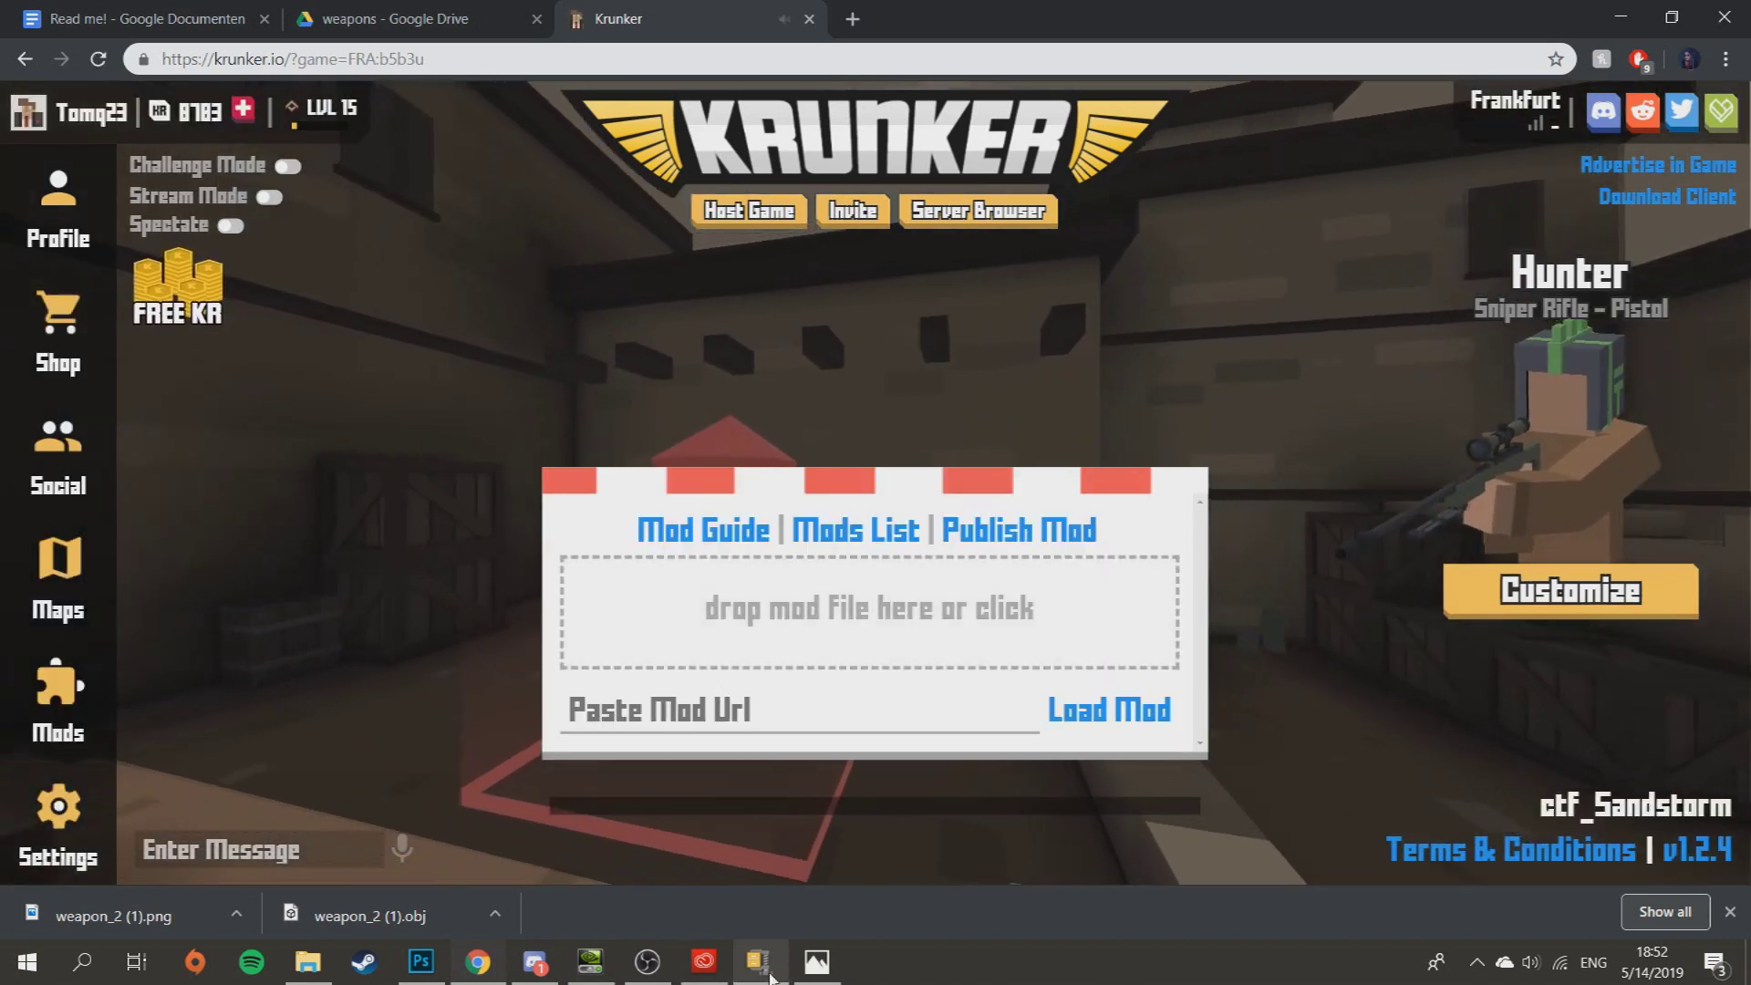
mouse_move(783, 974)
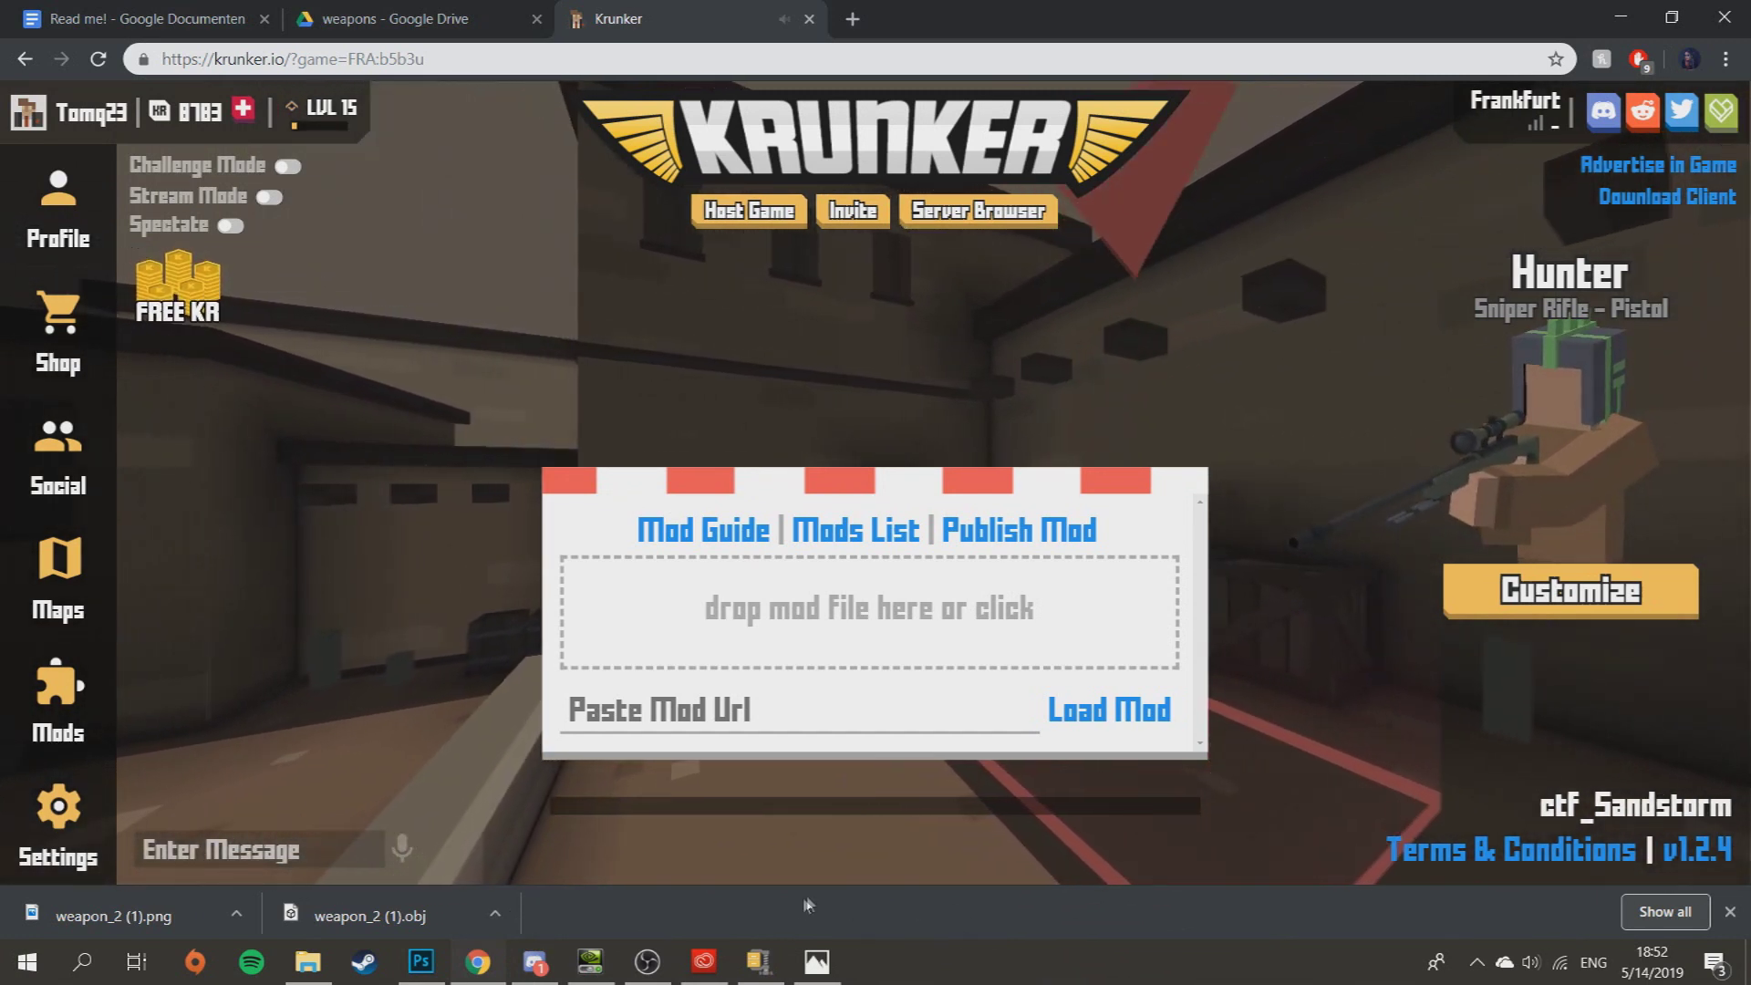
click(308, 962)
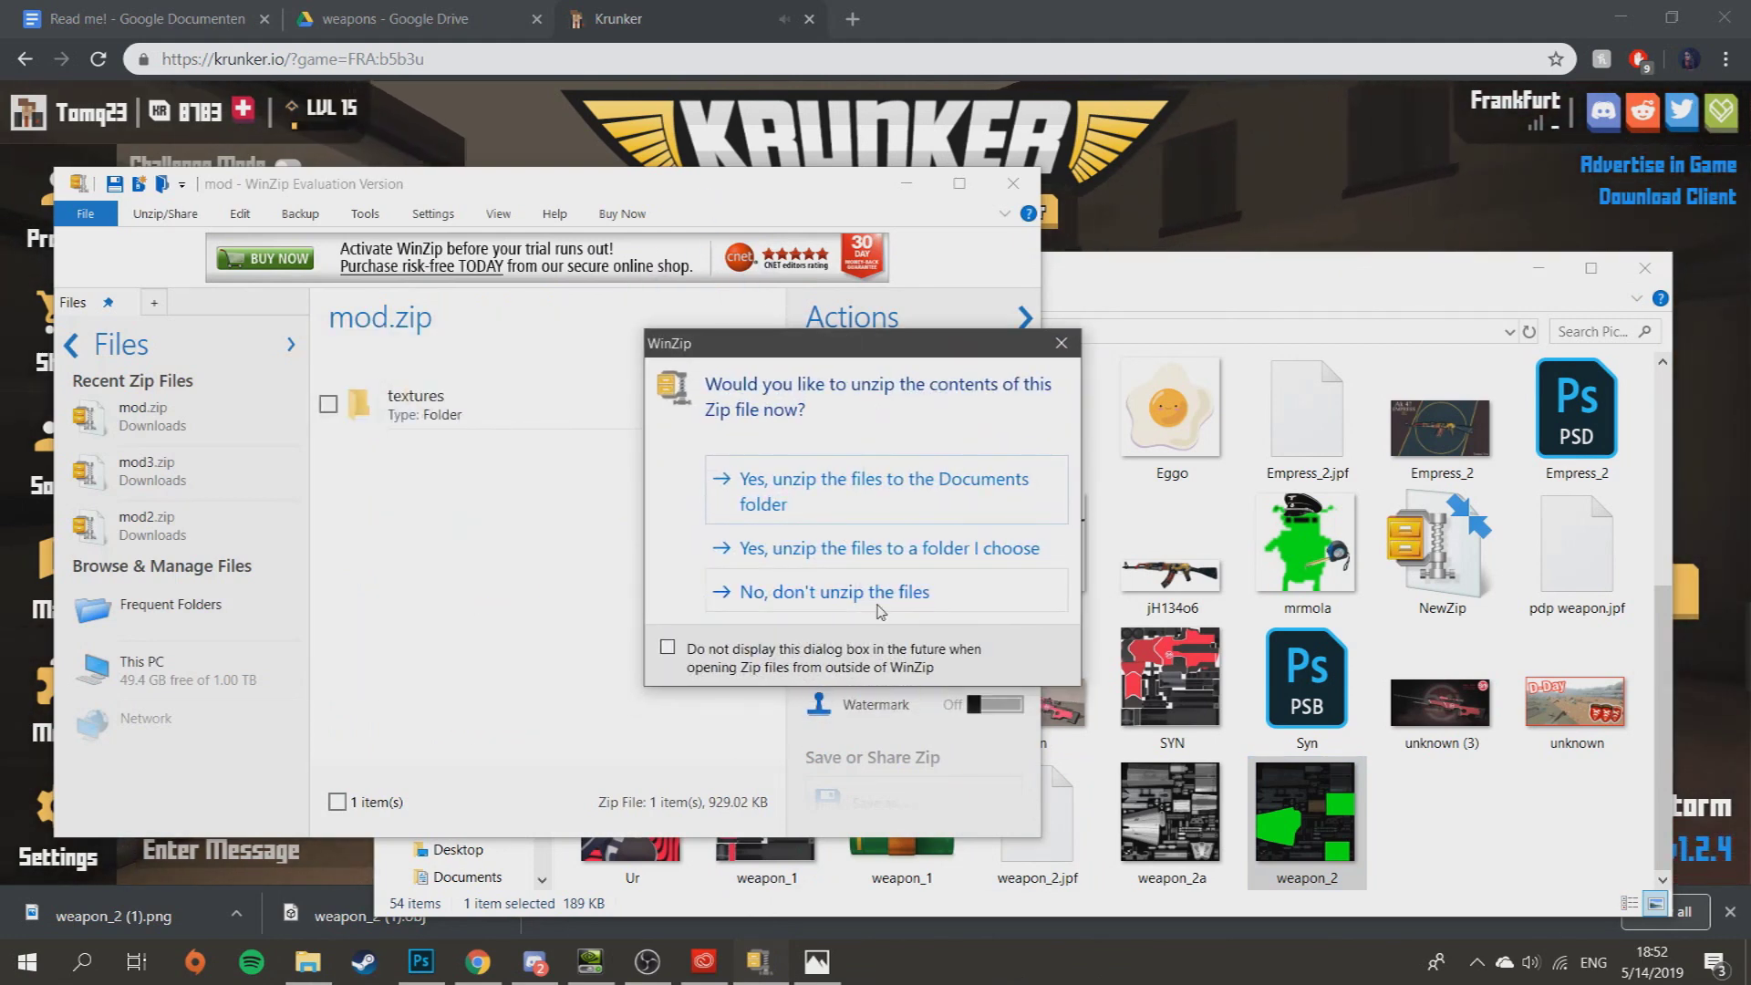
- Decline unzipping and delete the old weapon_2.png from mod.zip's textures/weapons folder
click(882, 597)
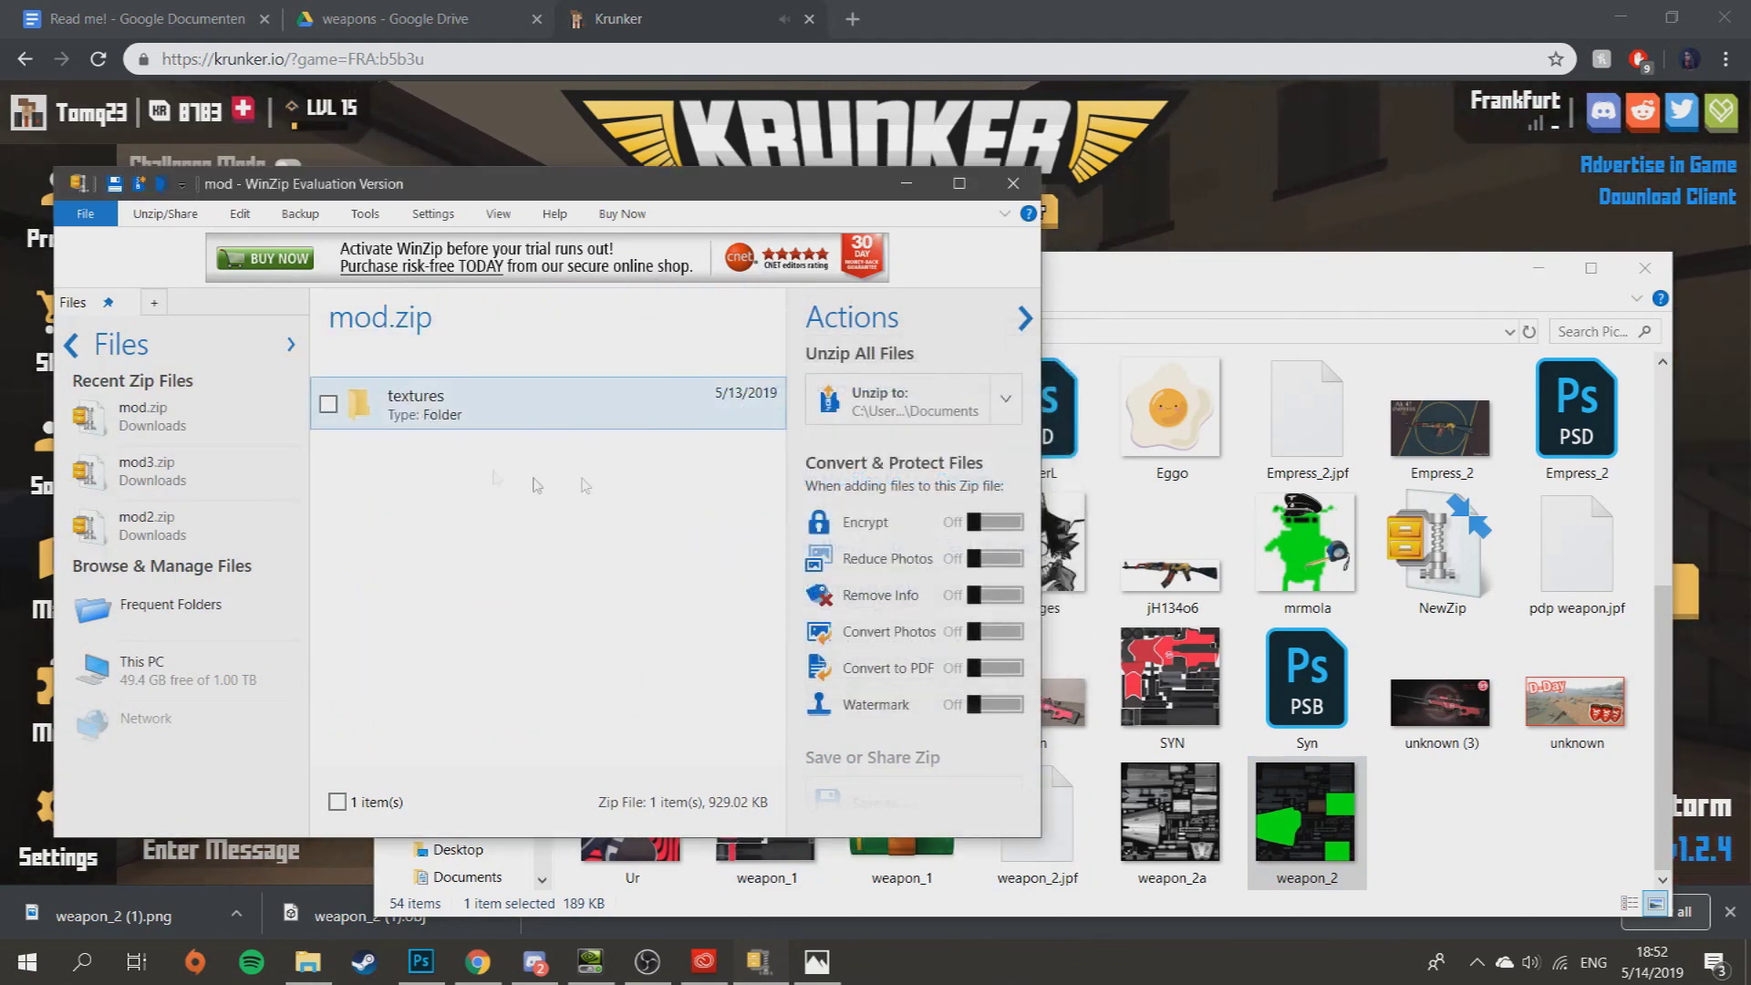
double_click(548, 399)
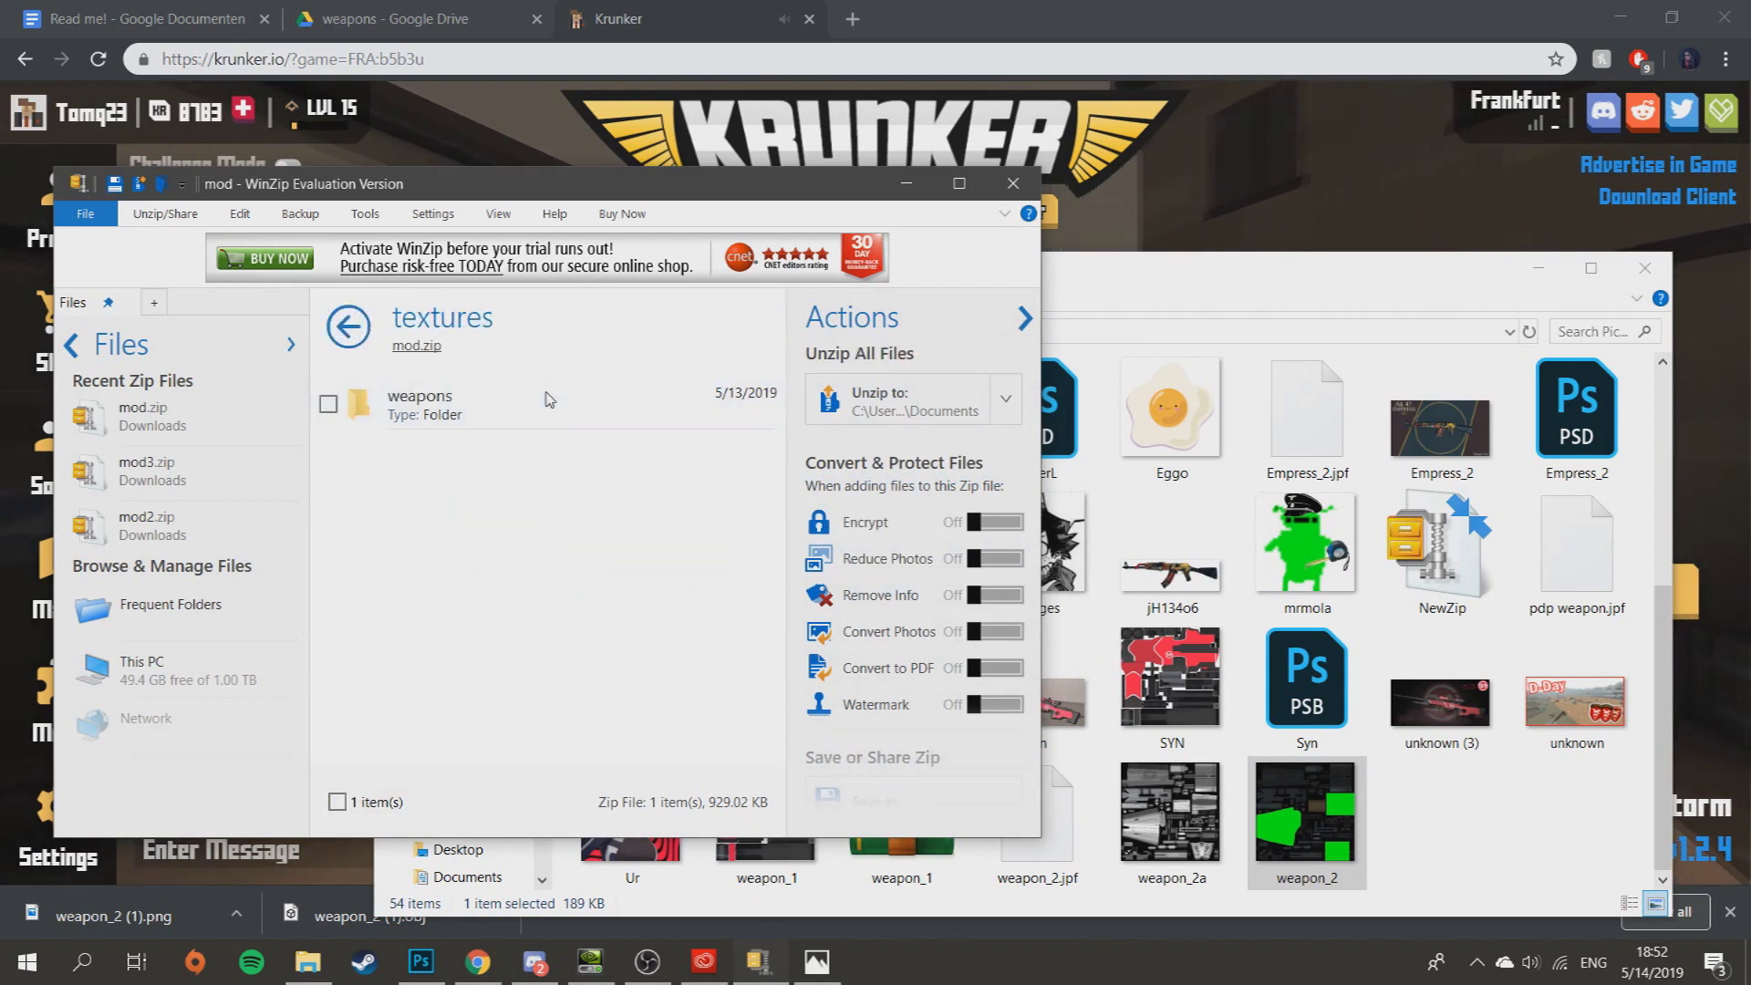
double_click(549, 401)
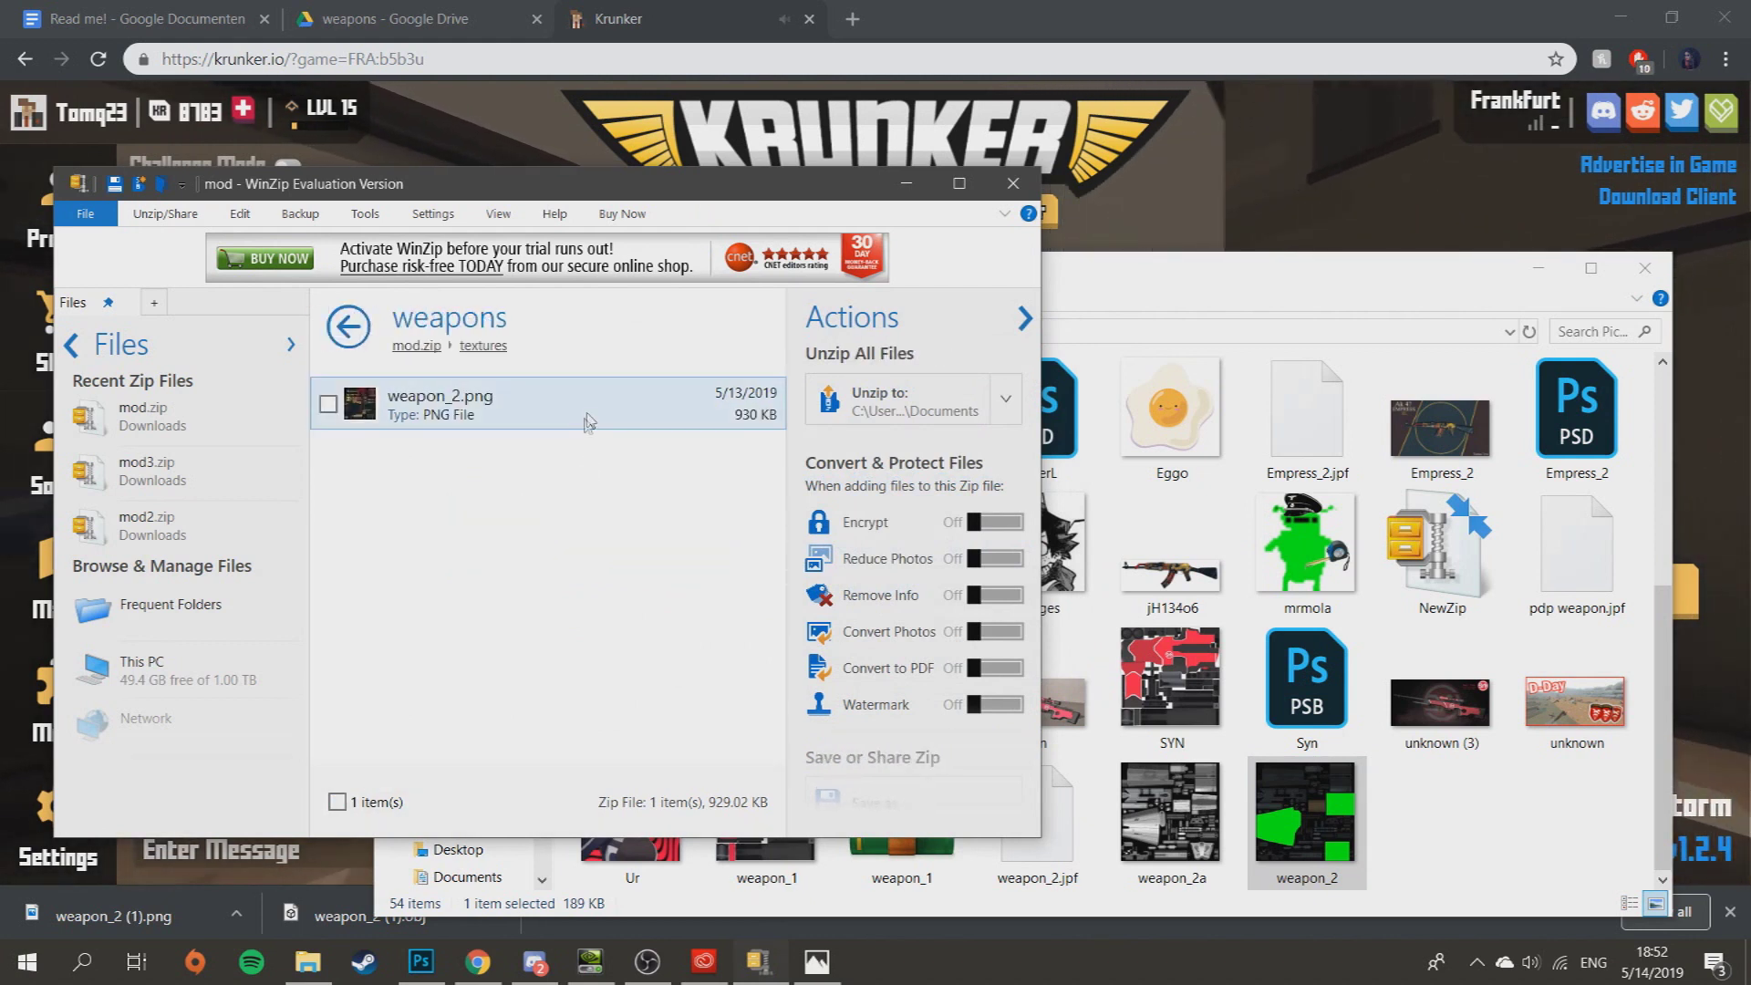
click(548, 406)
key(Delete)
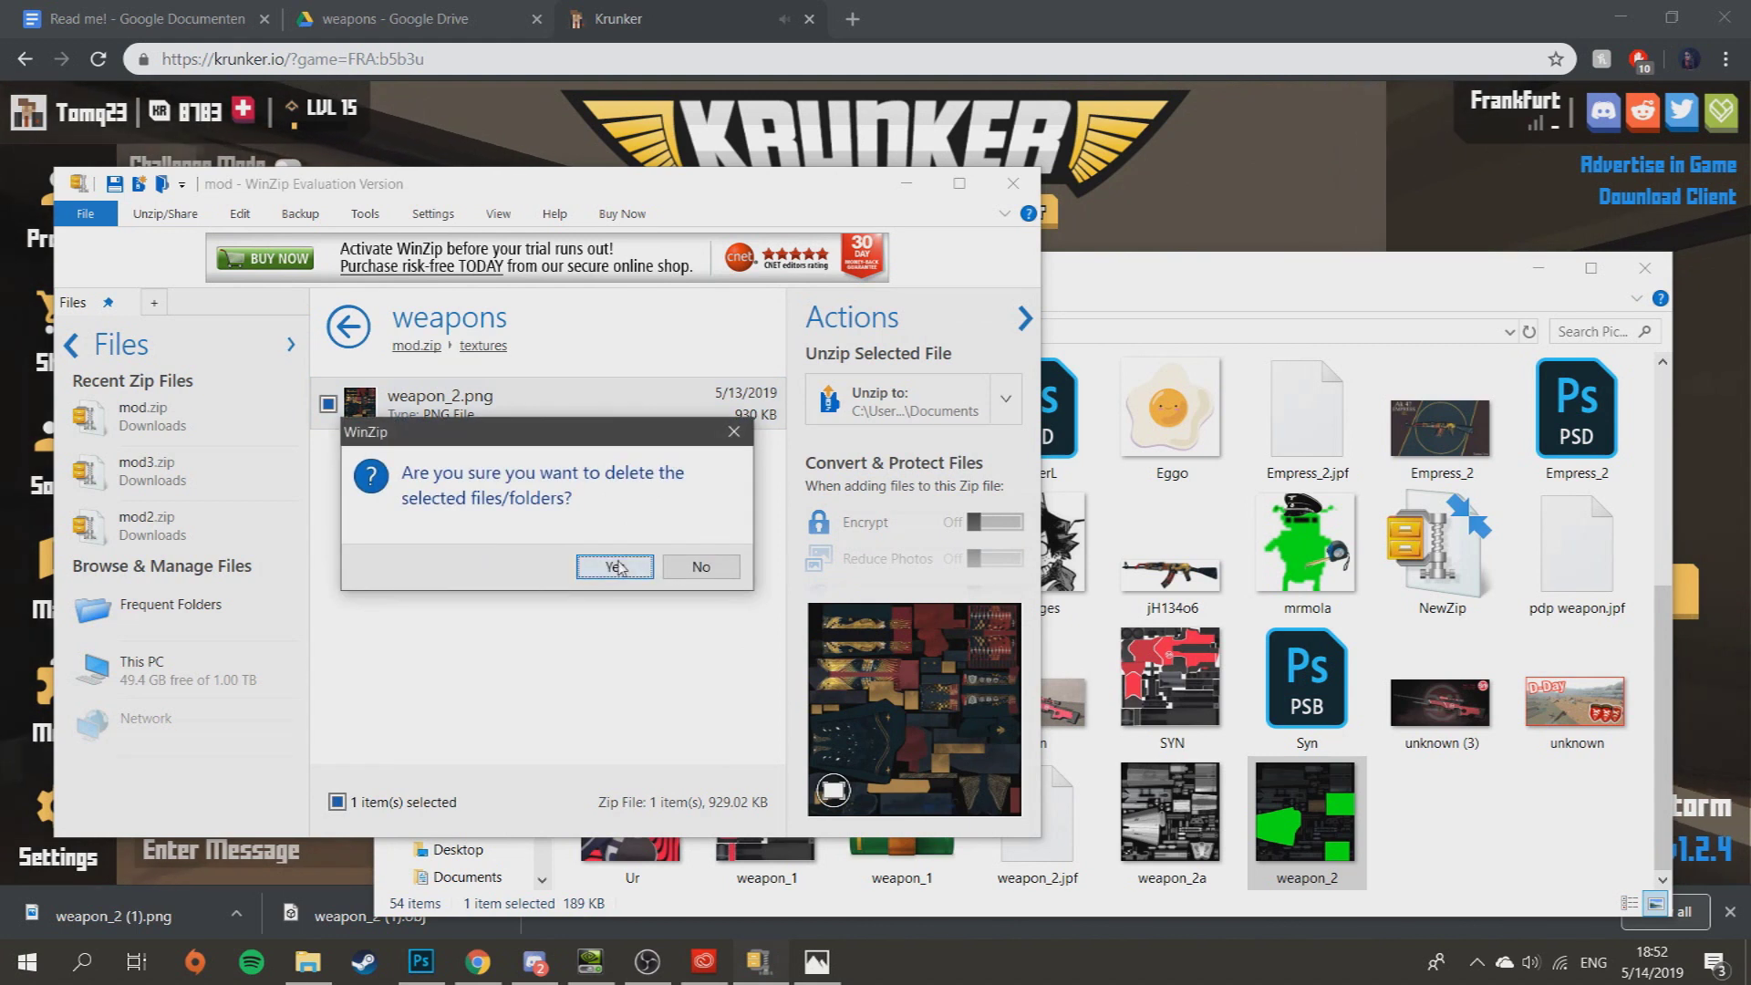
click(615, 570)
- Add the green weapon_2.png into the archive and save the changes to mod.zip
drag(1305, 812, 591, 550)
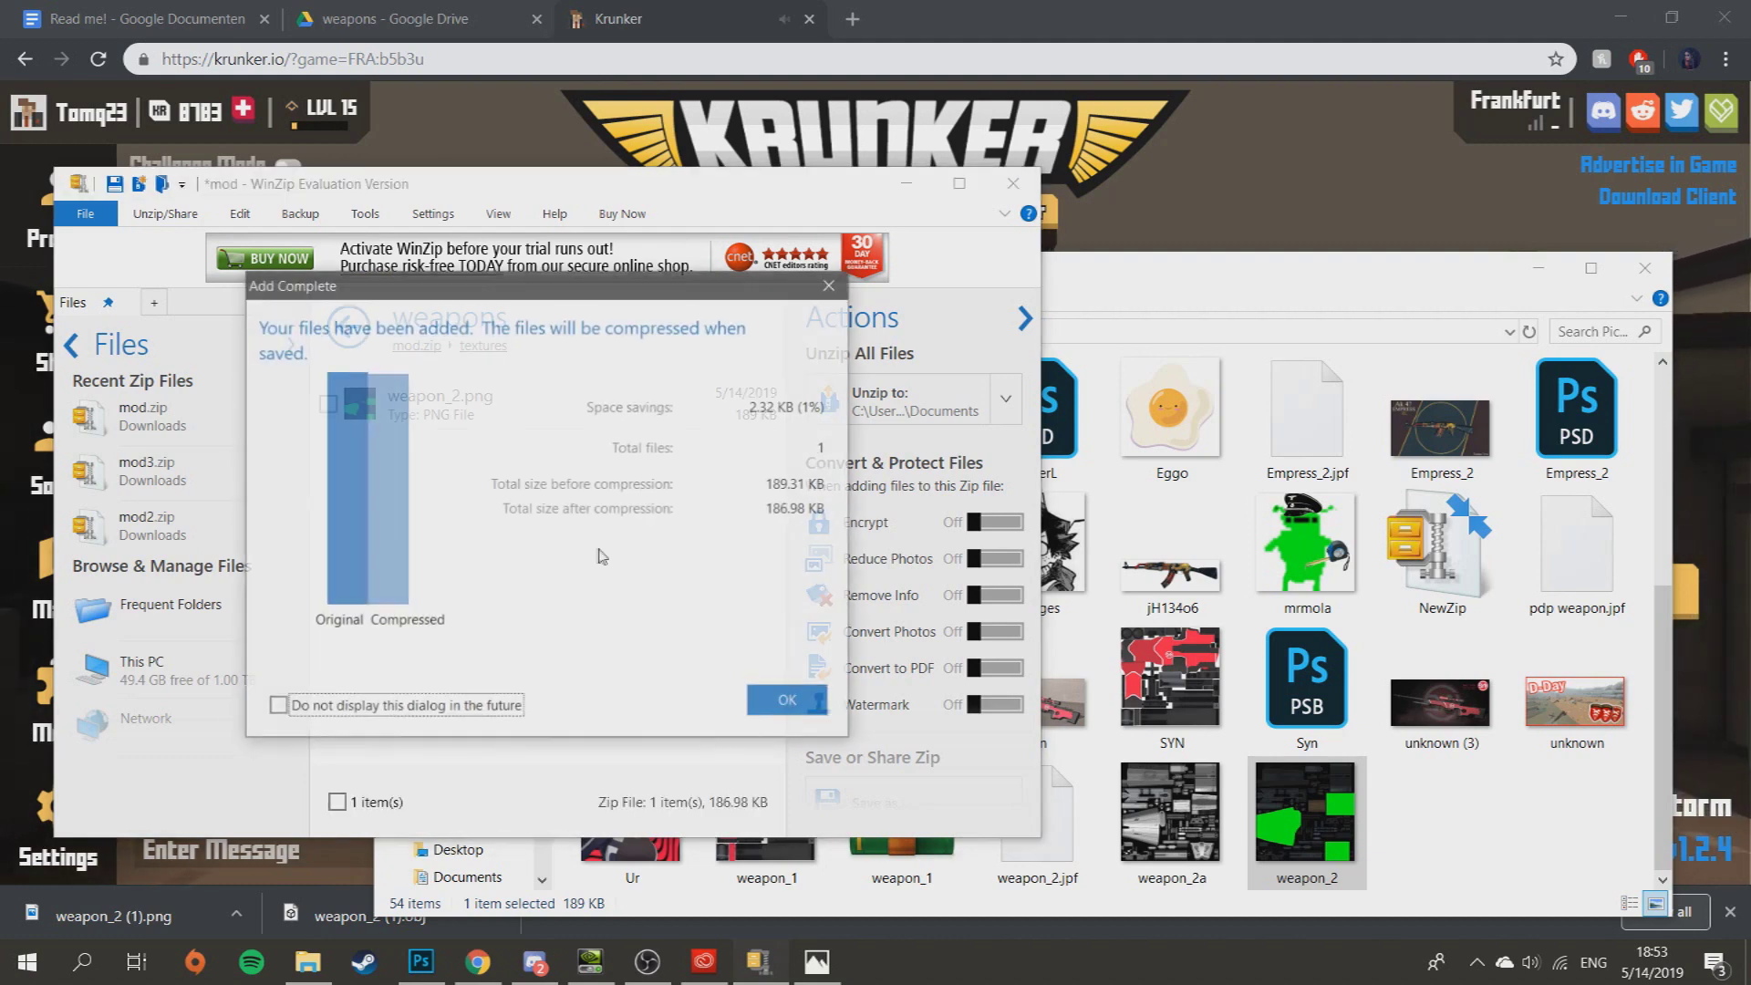
click(782, 700)
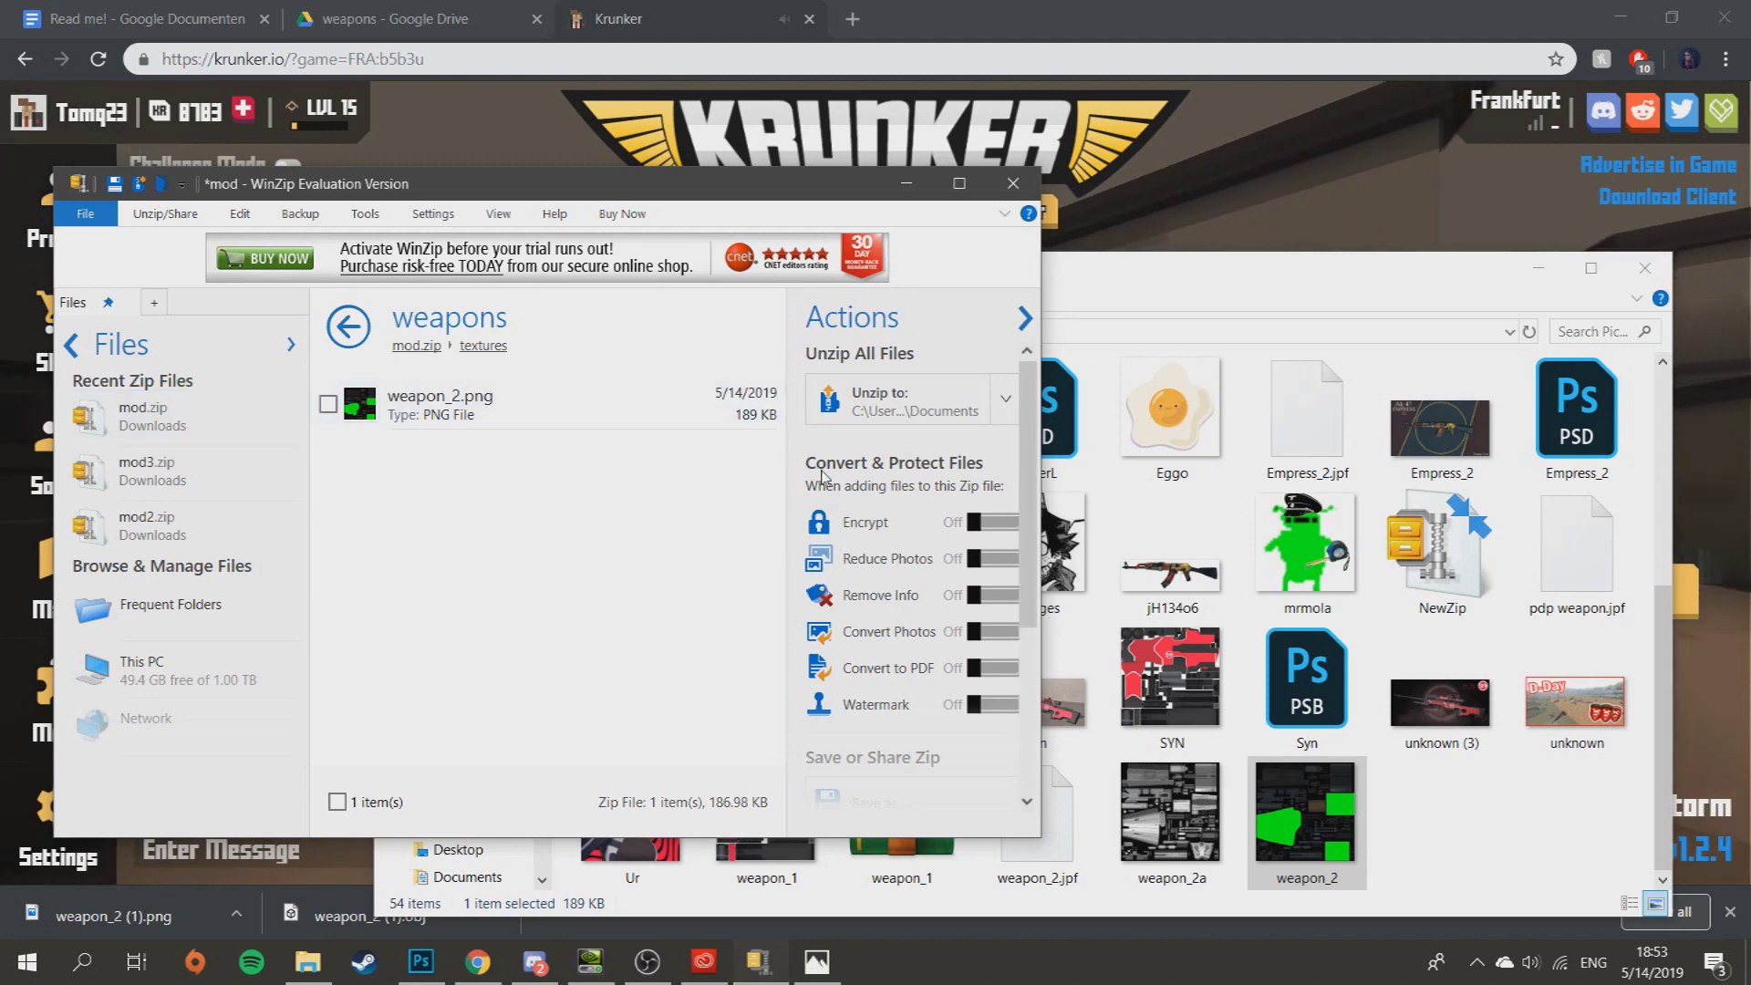
key(ctrl+w)
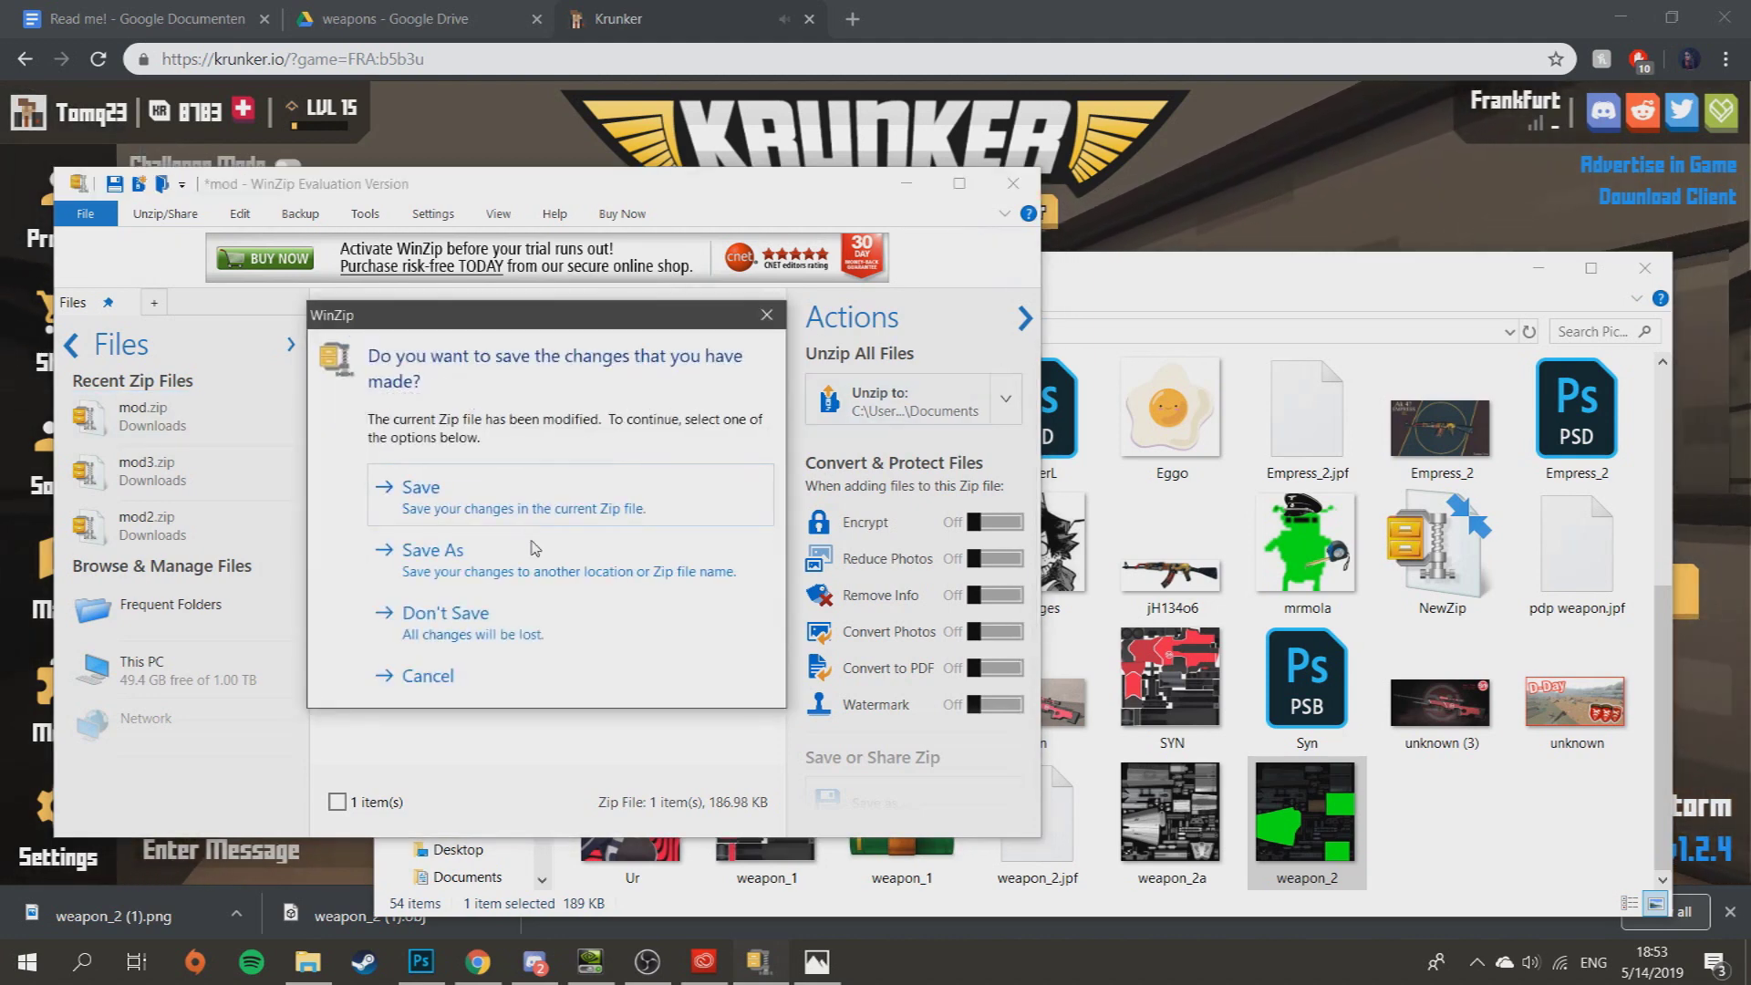
click(524, 506)
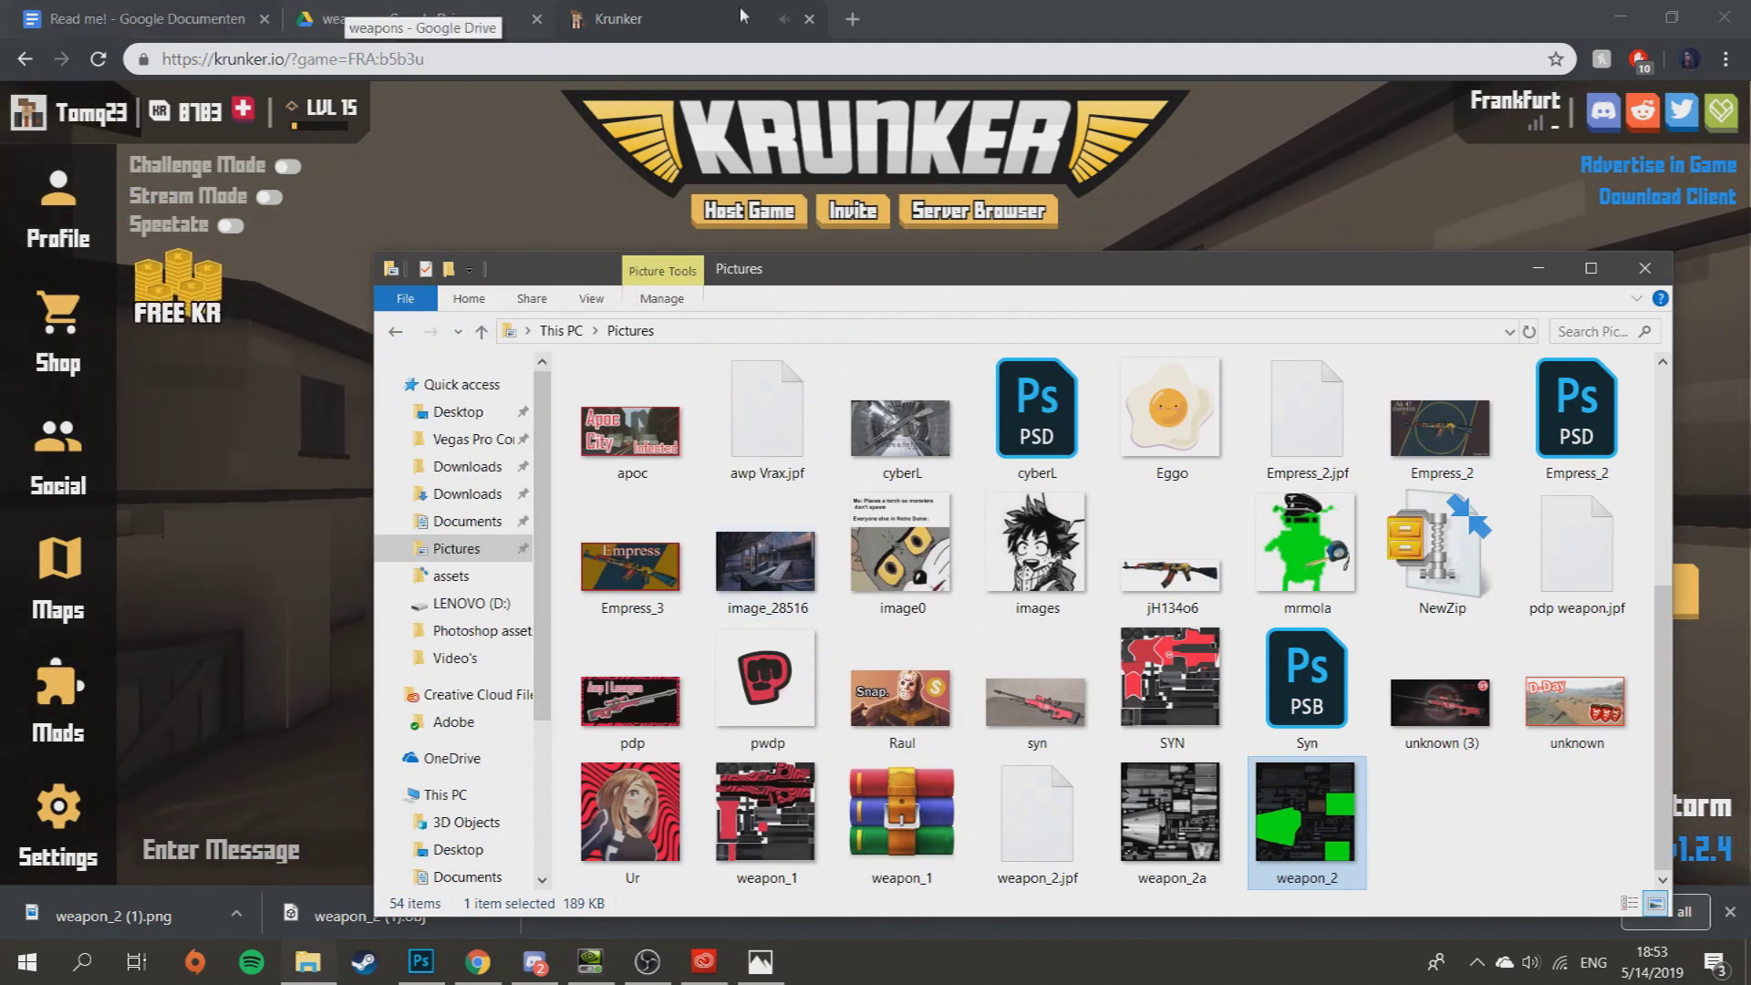
- Load the recently saved mod archive from Quick access recent files into Krunker's mod uploader
click(1213, 19)
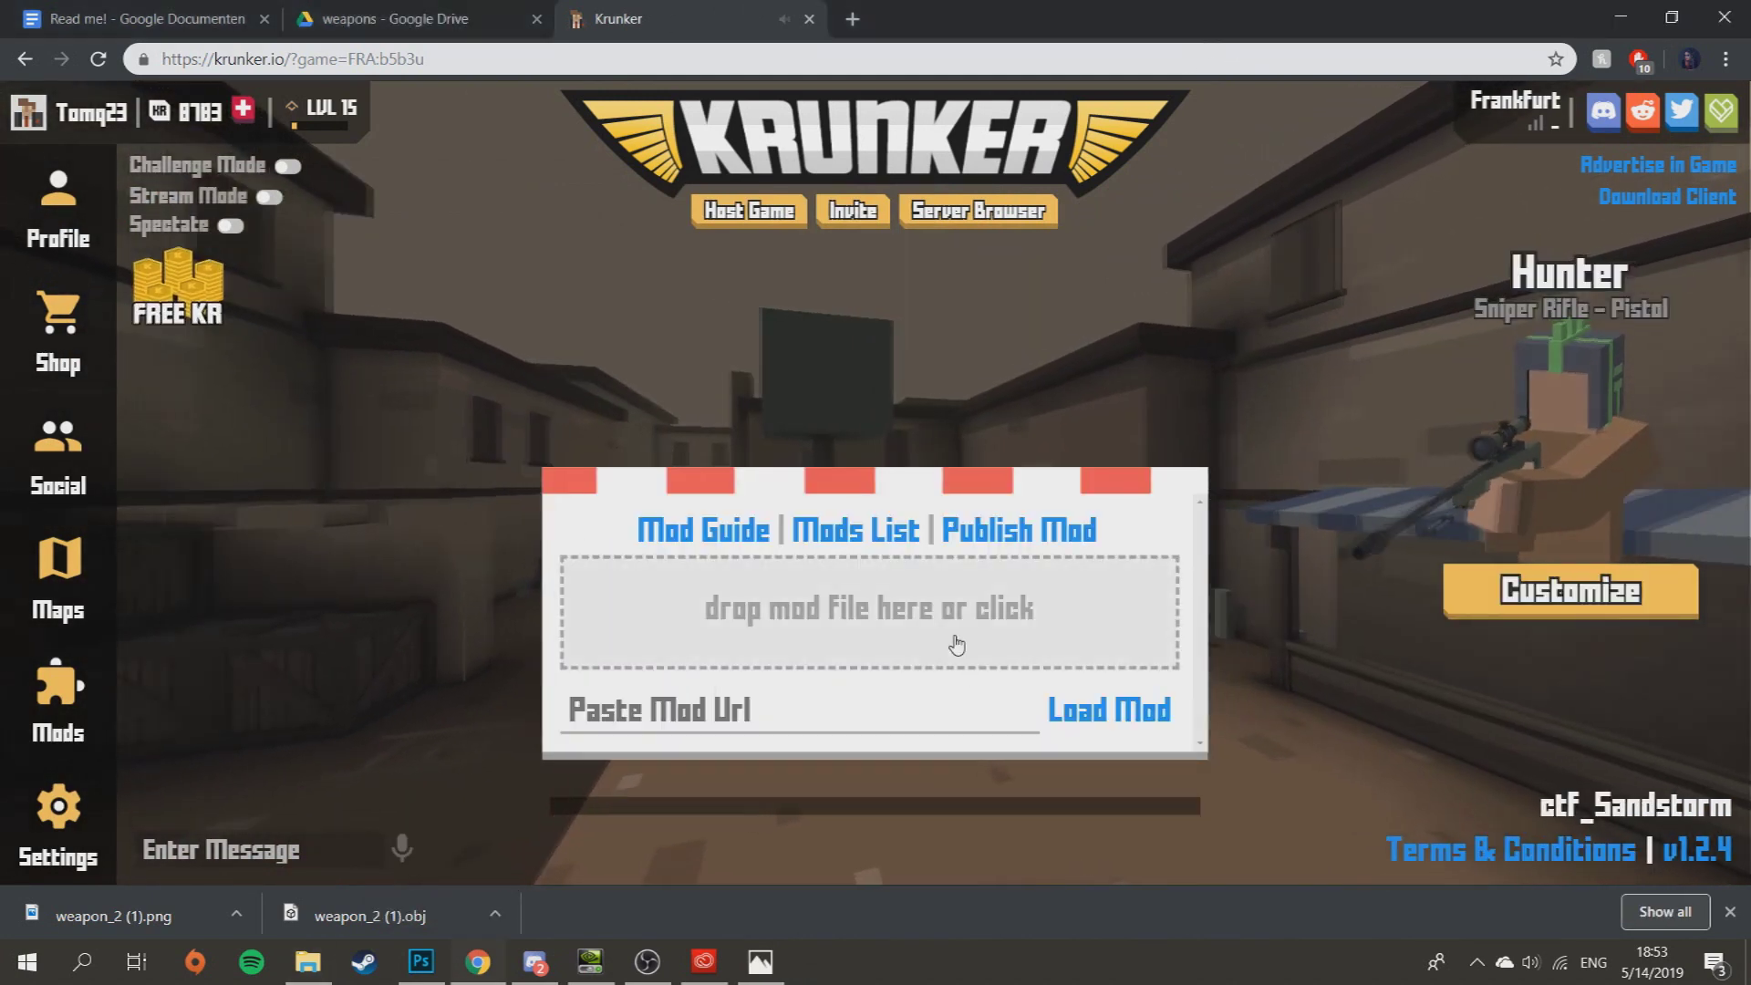
click(954, 642)
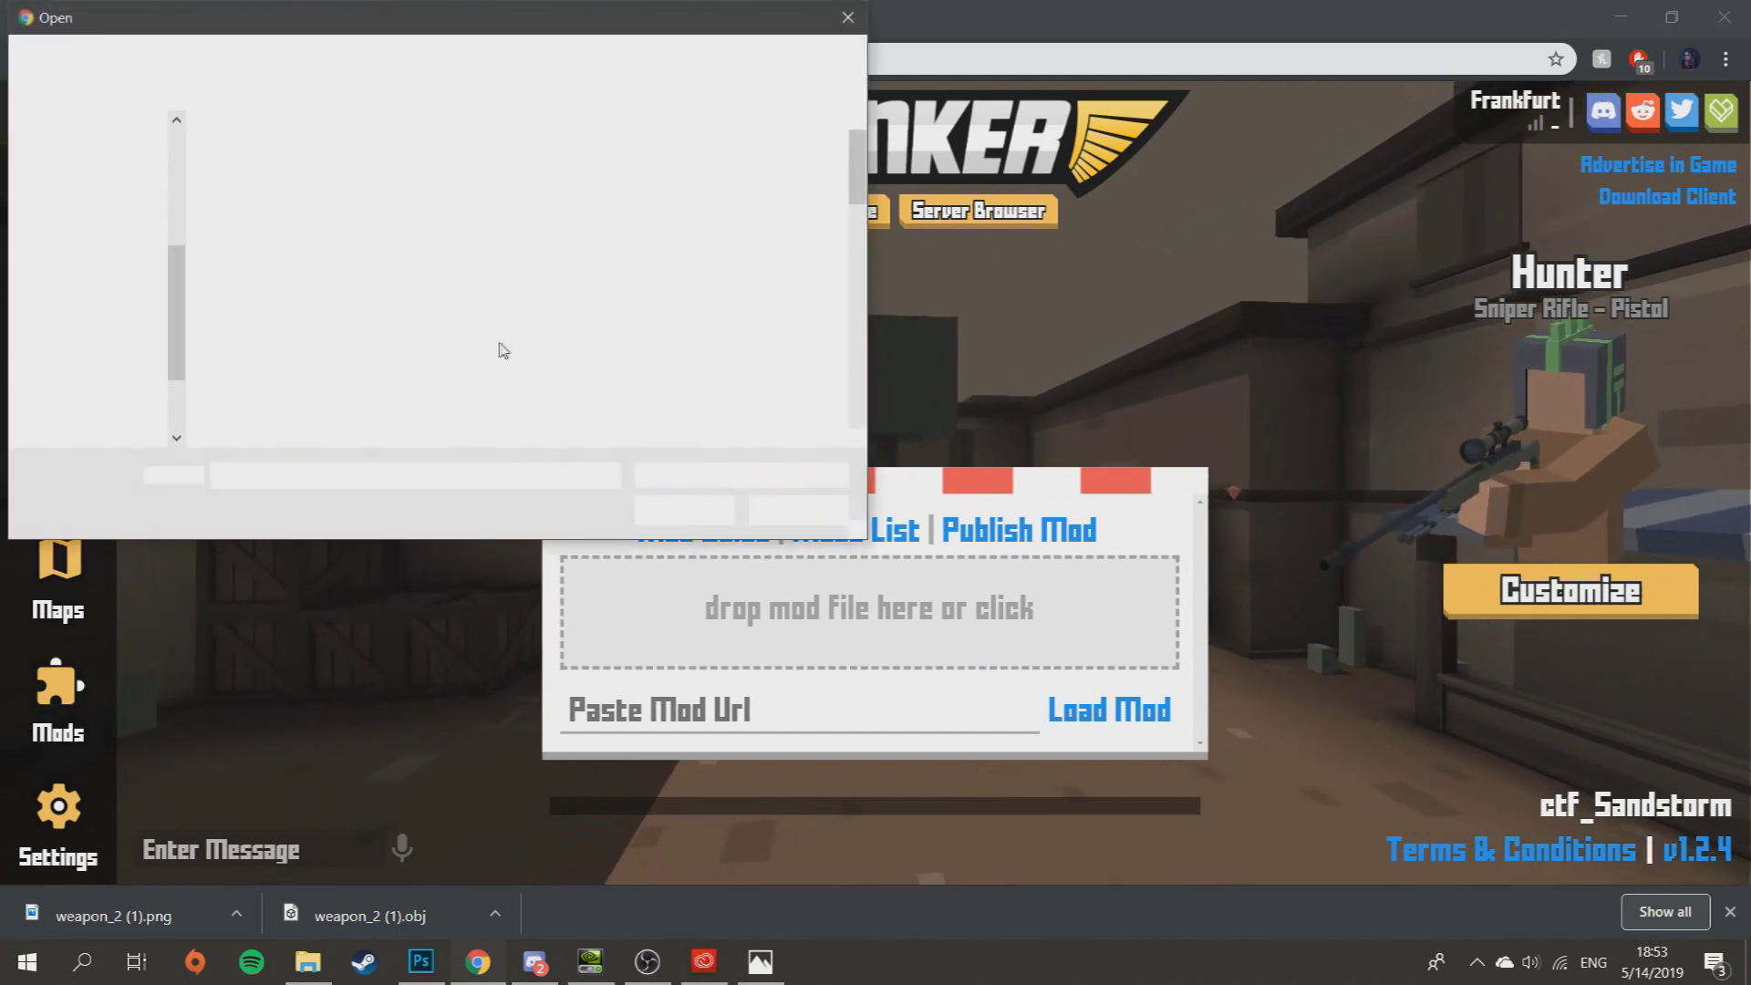
scroll(504, 350, down, 5)
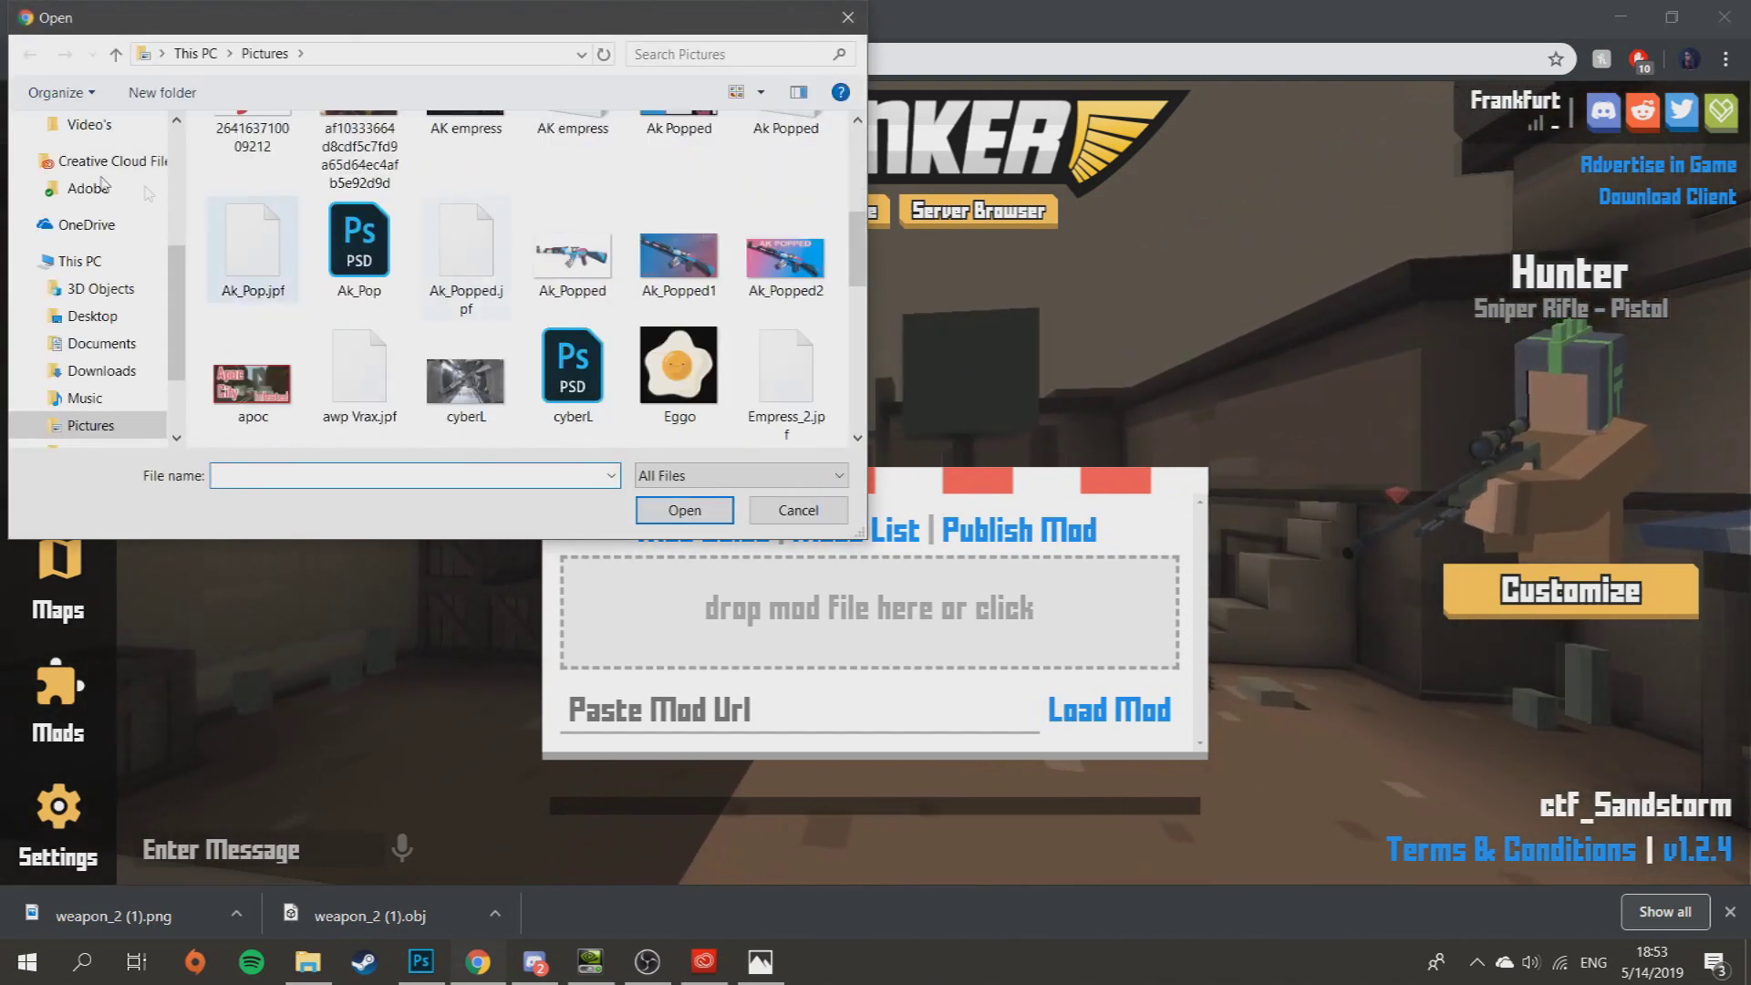
scroll(103, 182, up, 4)
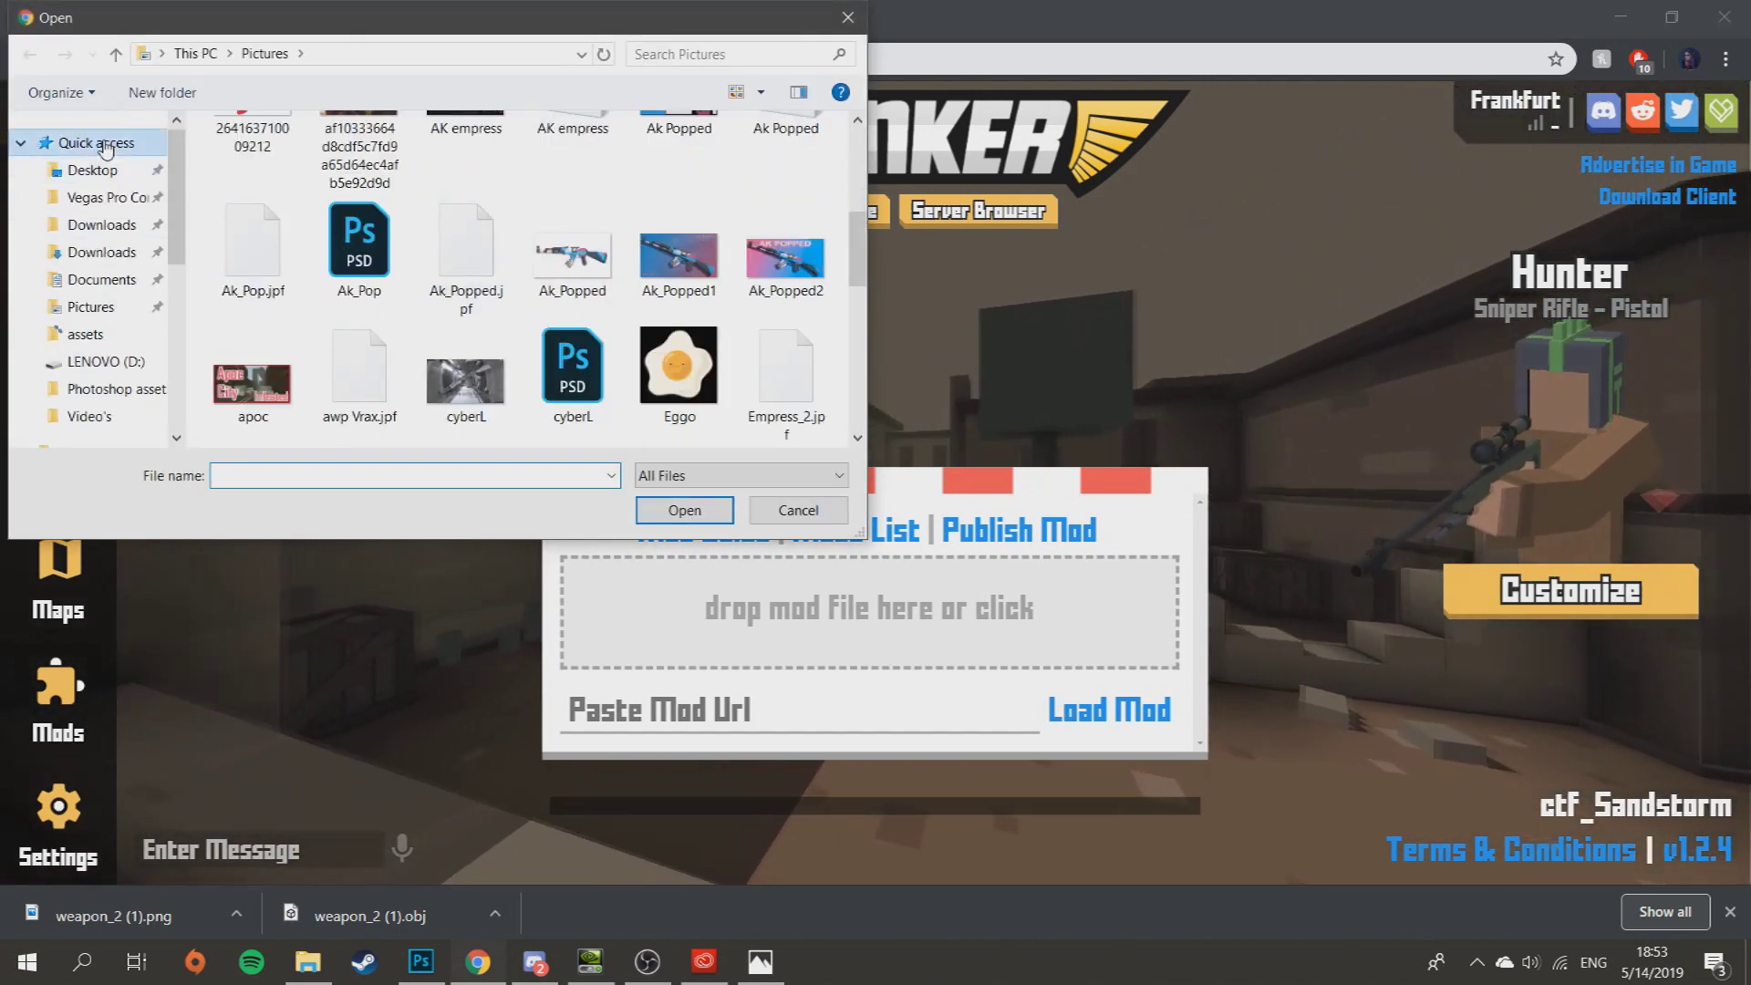
click(97, 143)
scroll(434, 320, down, 3)
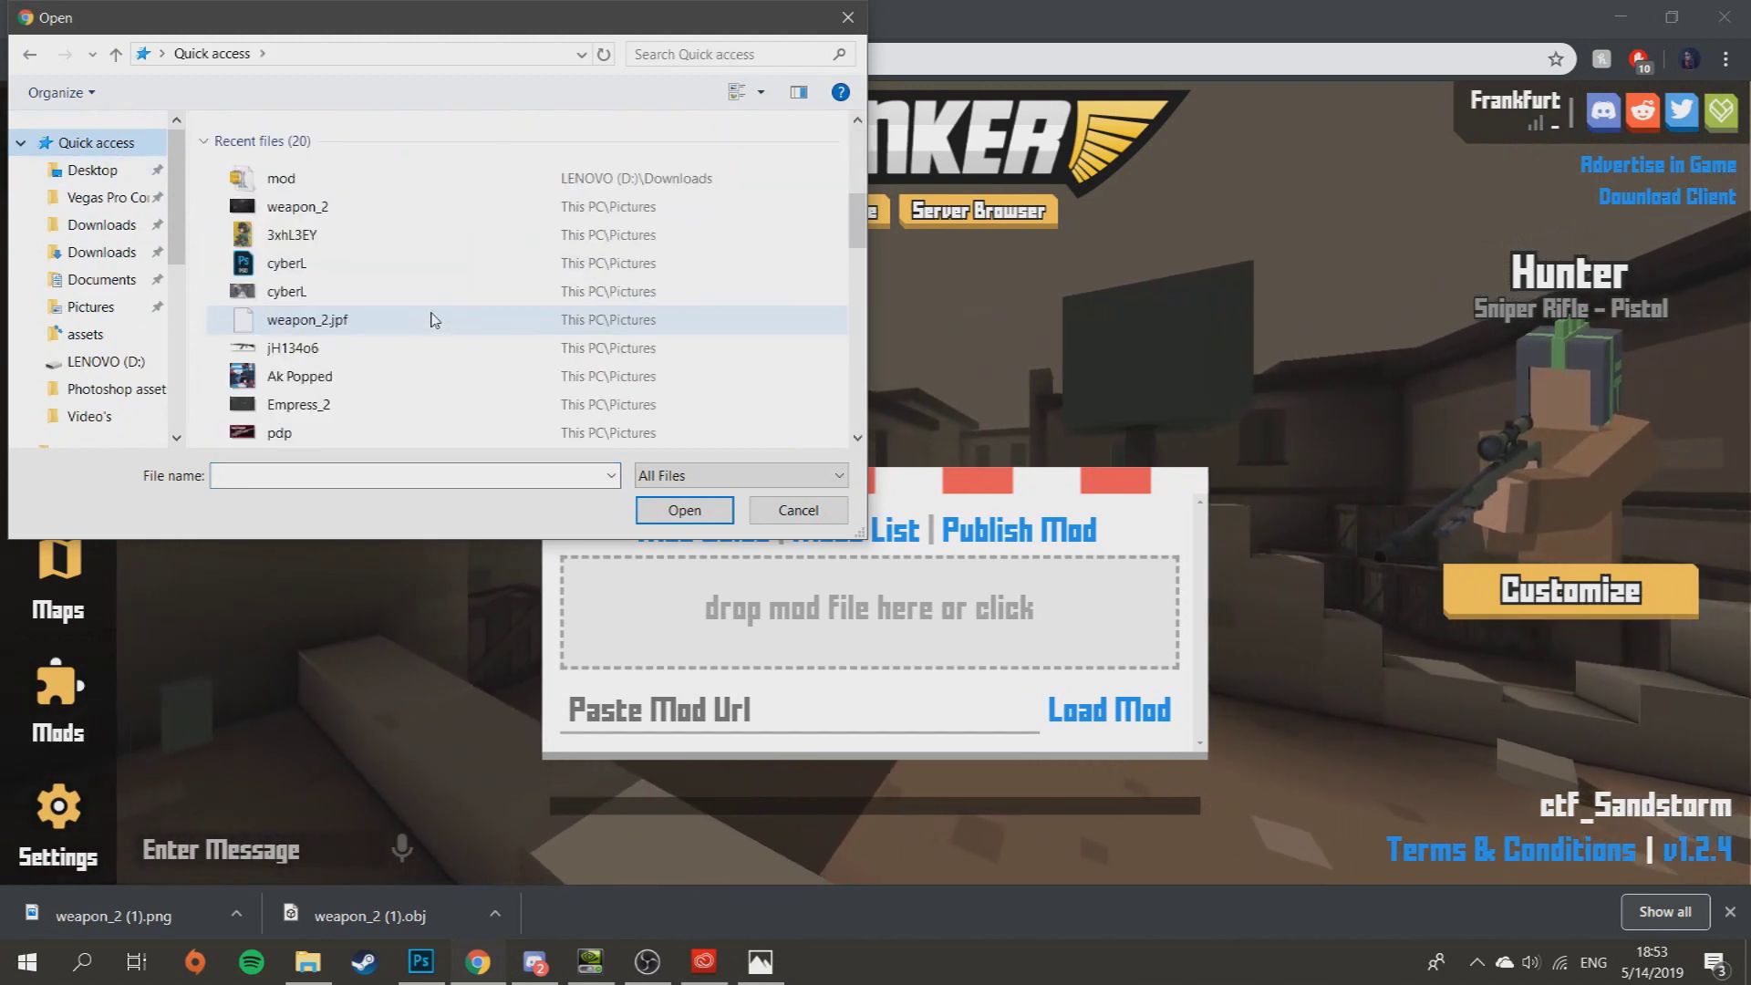
scroll(434, 320, up, 3)
click(301, 393)
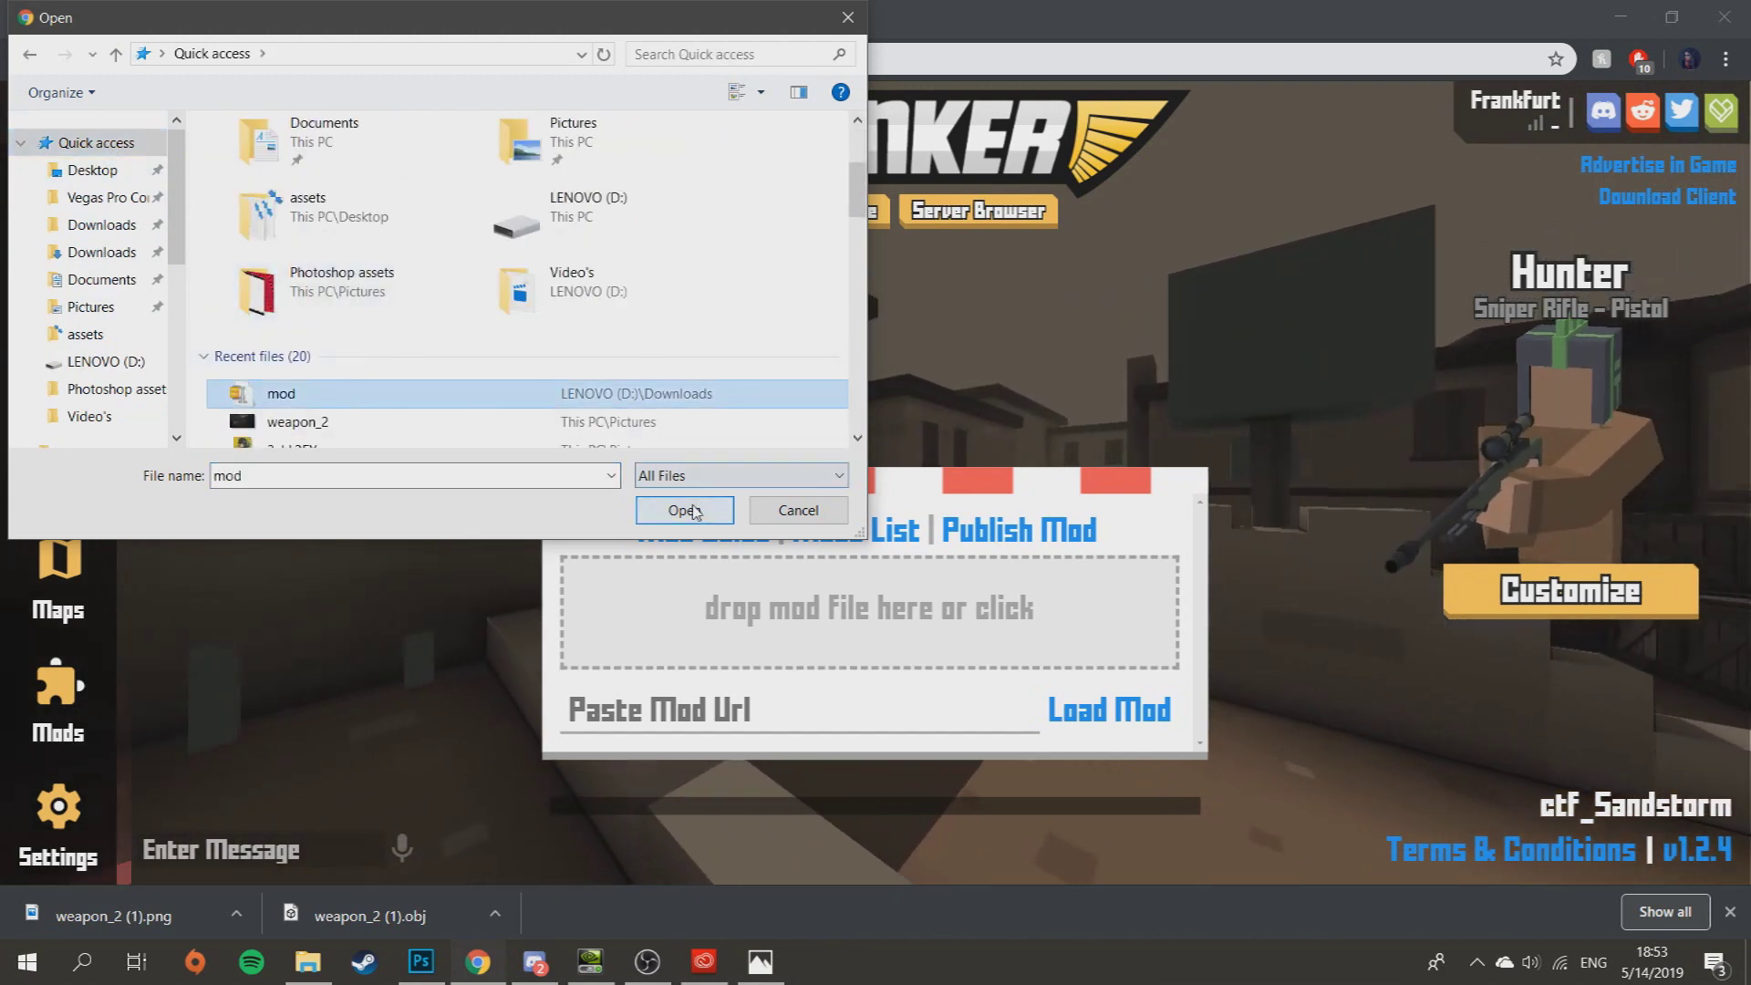
click(686, 510)
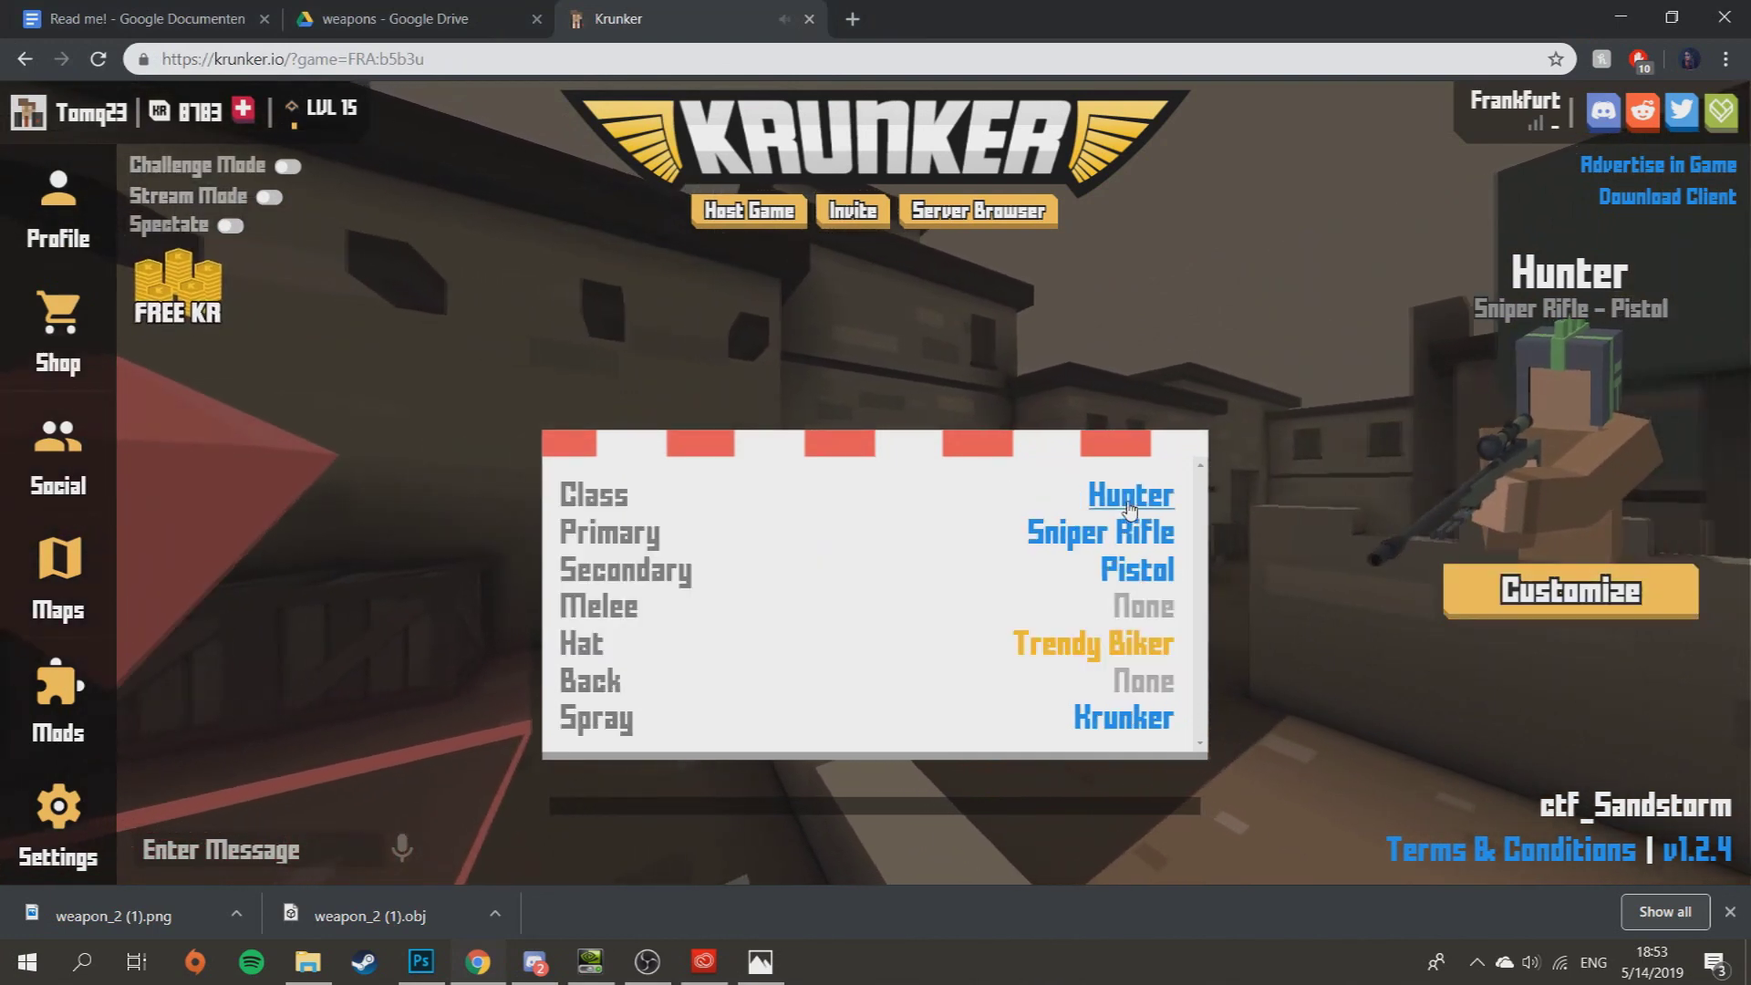
- Change the Krunker class from Hunter to Triggerman
click(1130, 501)
click(1163, 398)
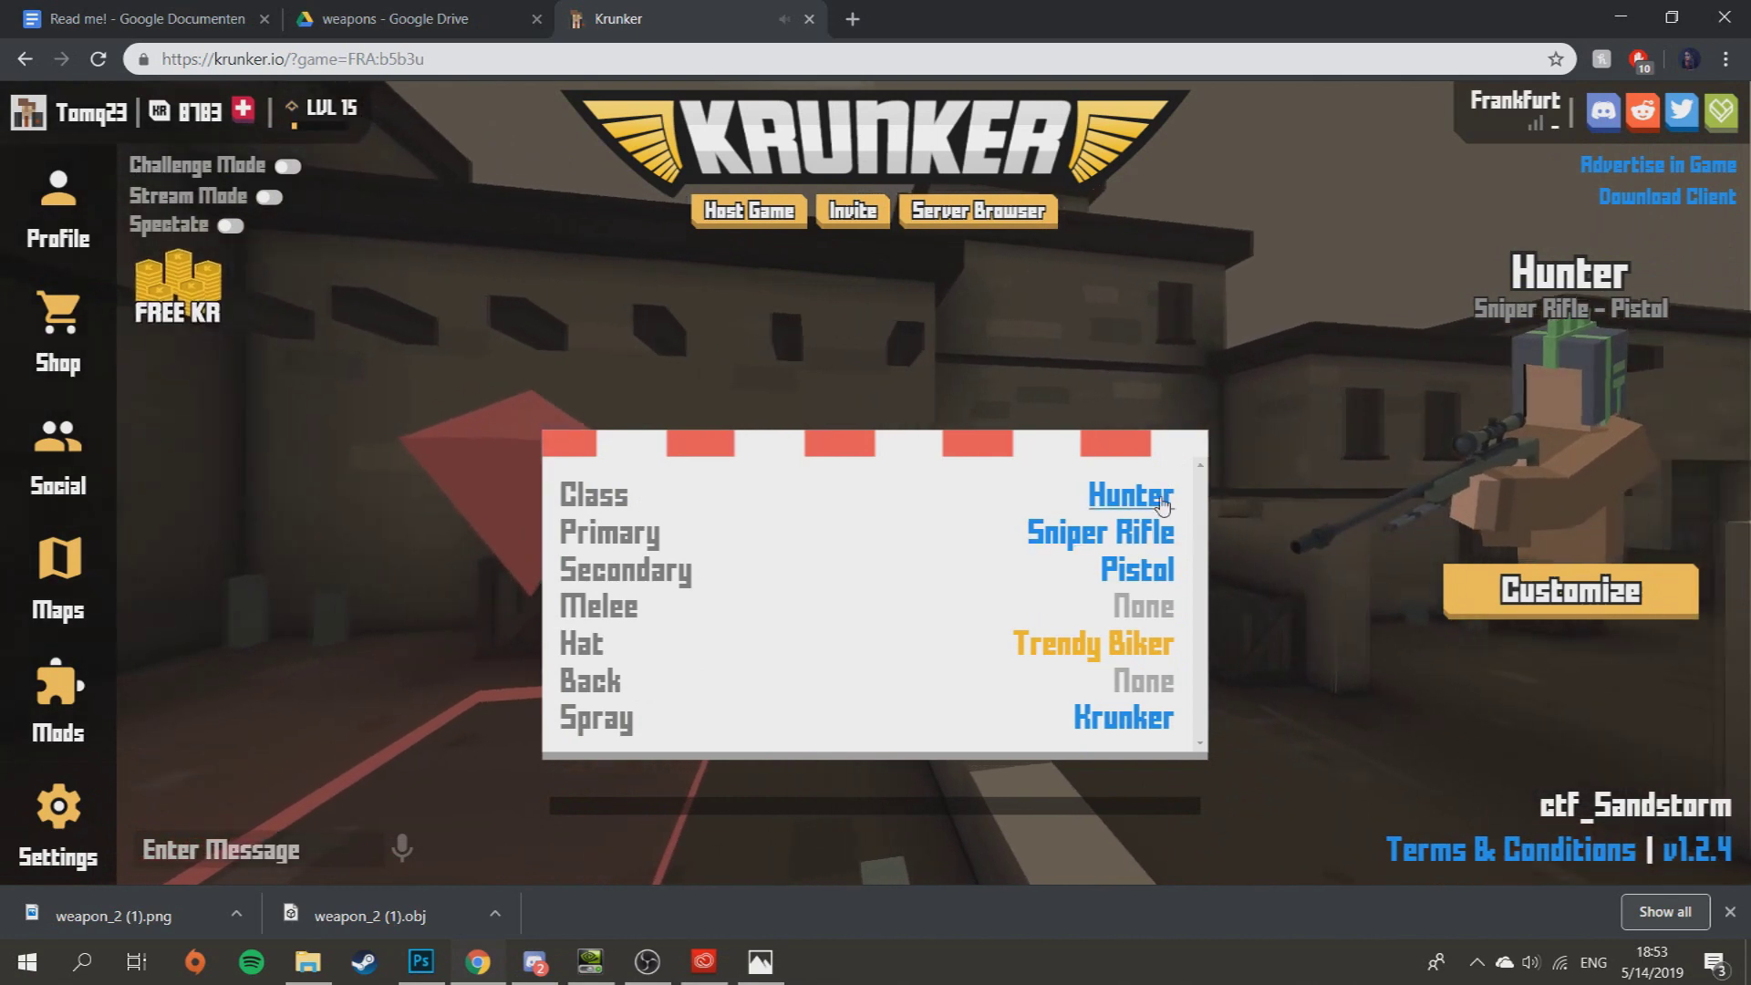
click(1162, 527)
click(1158, 401)
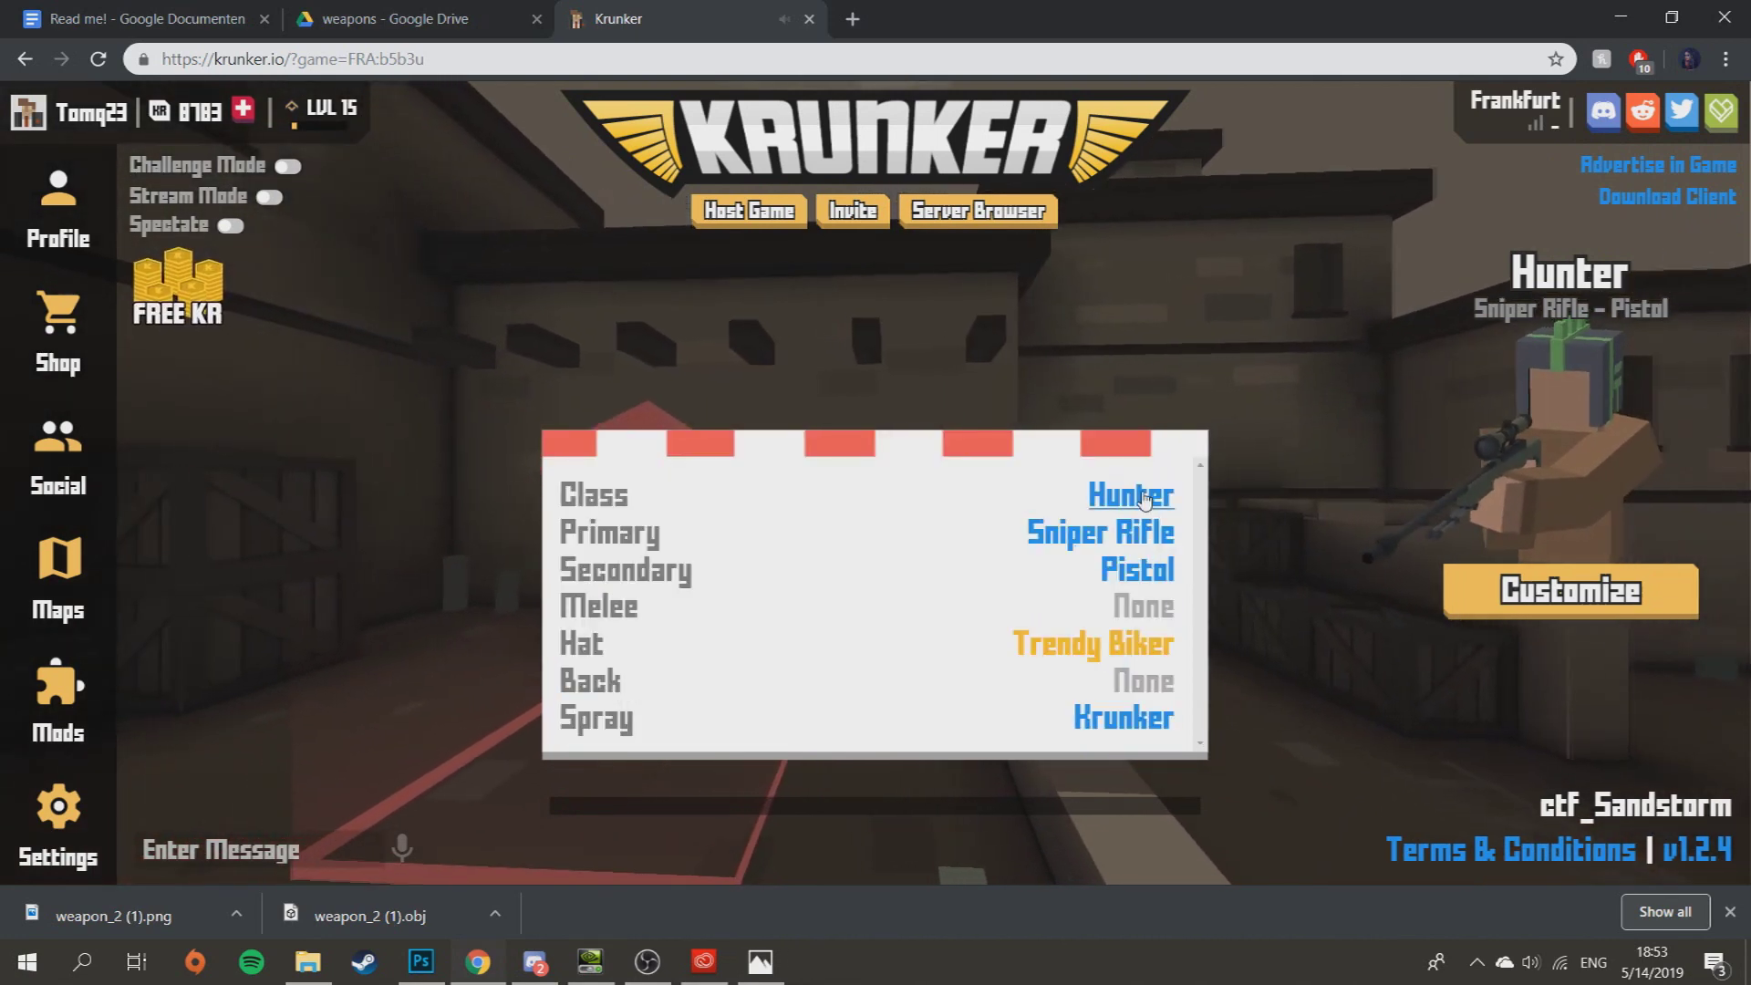
click(1144, 501)
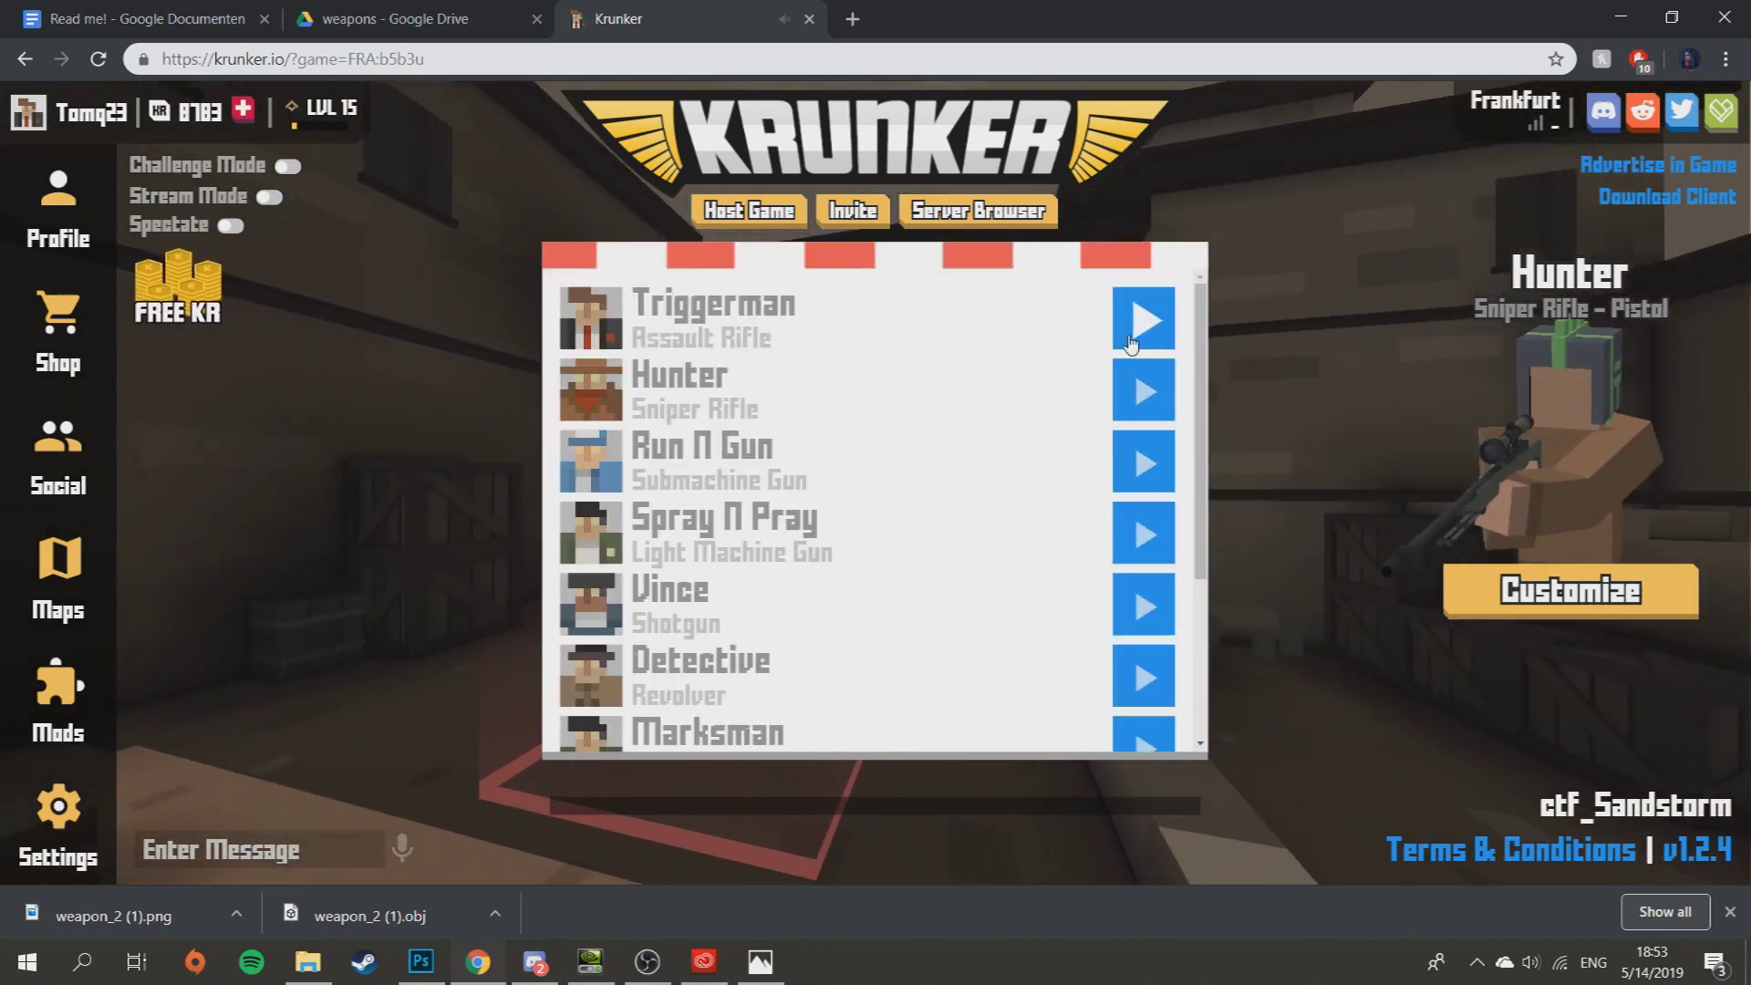
click(1143, 320)
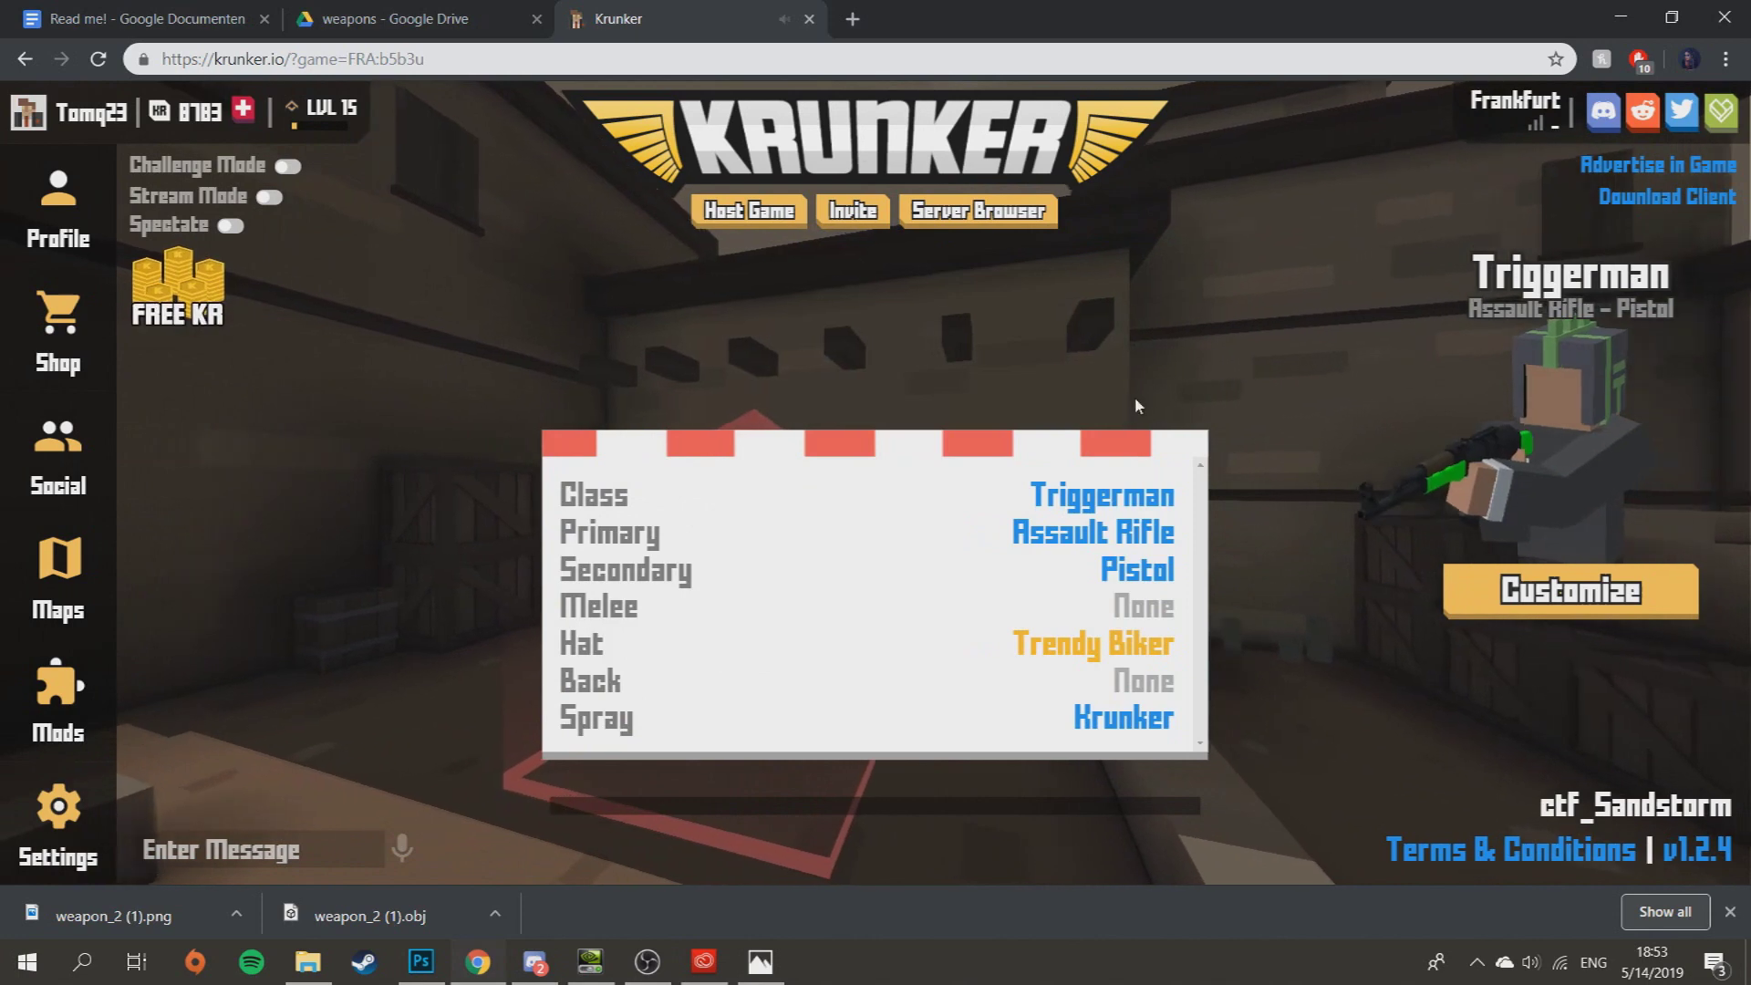
- Play a round to confirm the assault rifle's green texture, then return to the menu
click(752, 341)
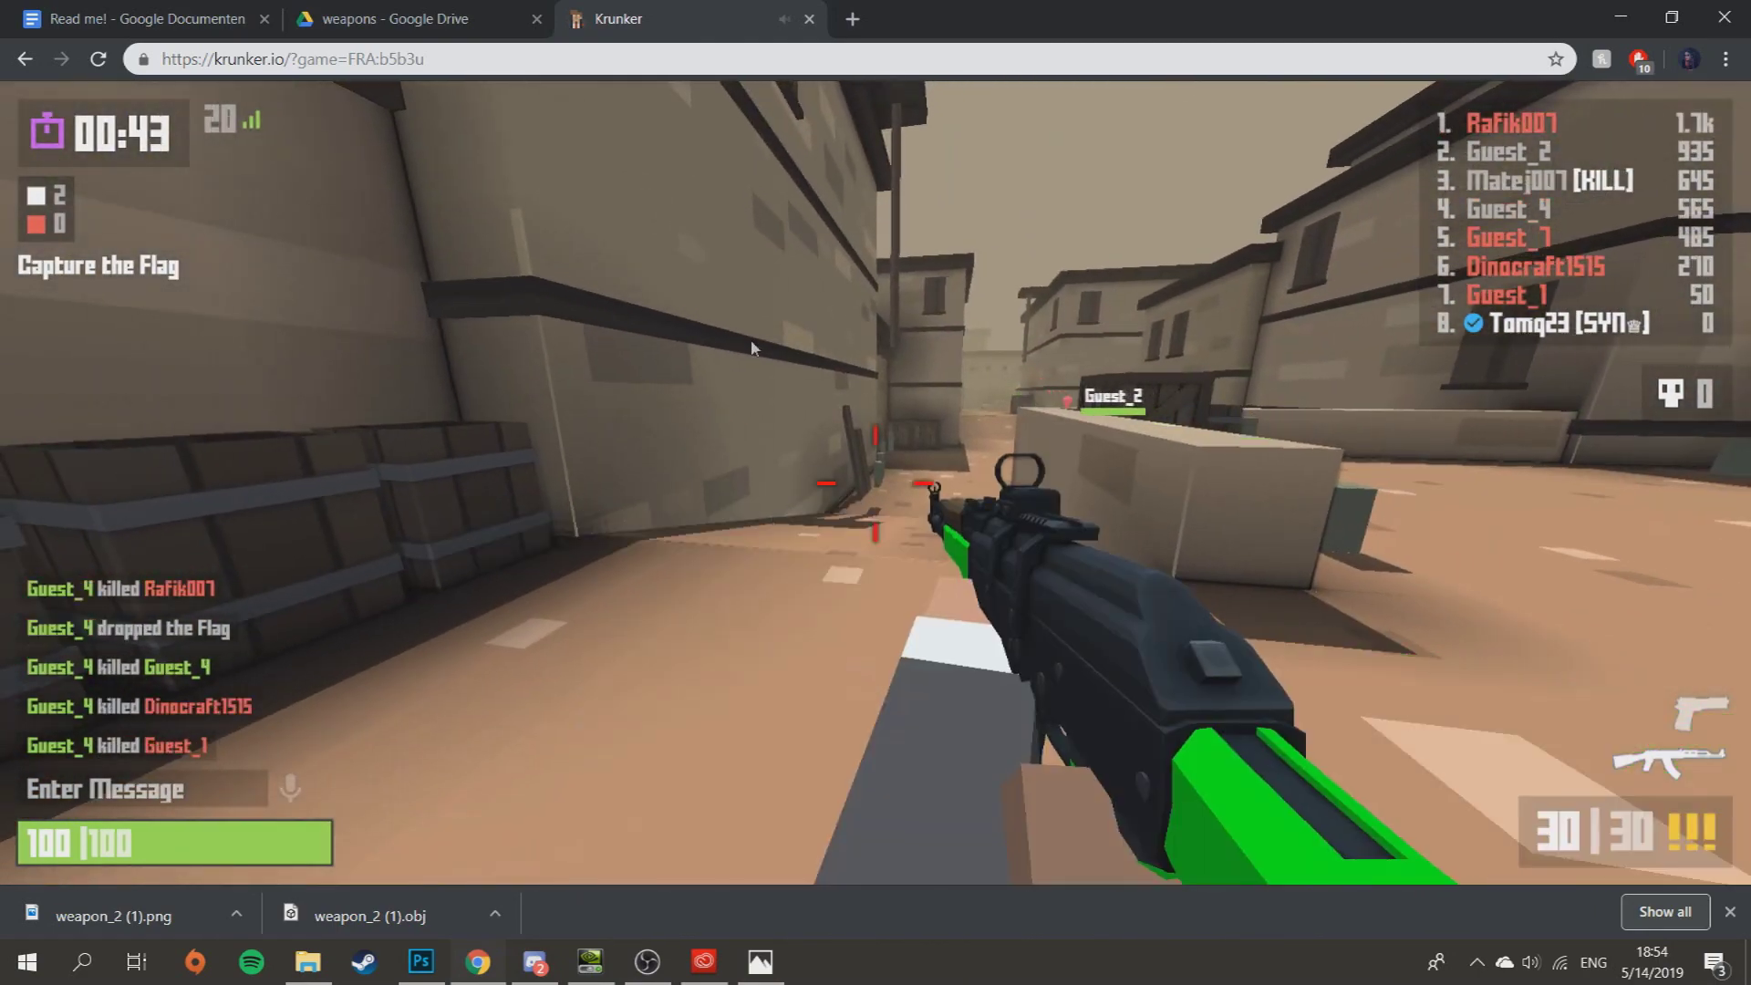
key(Escape)
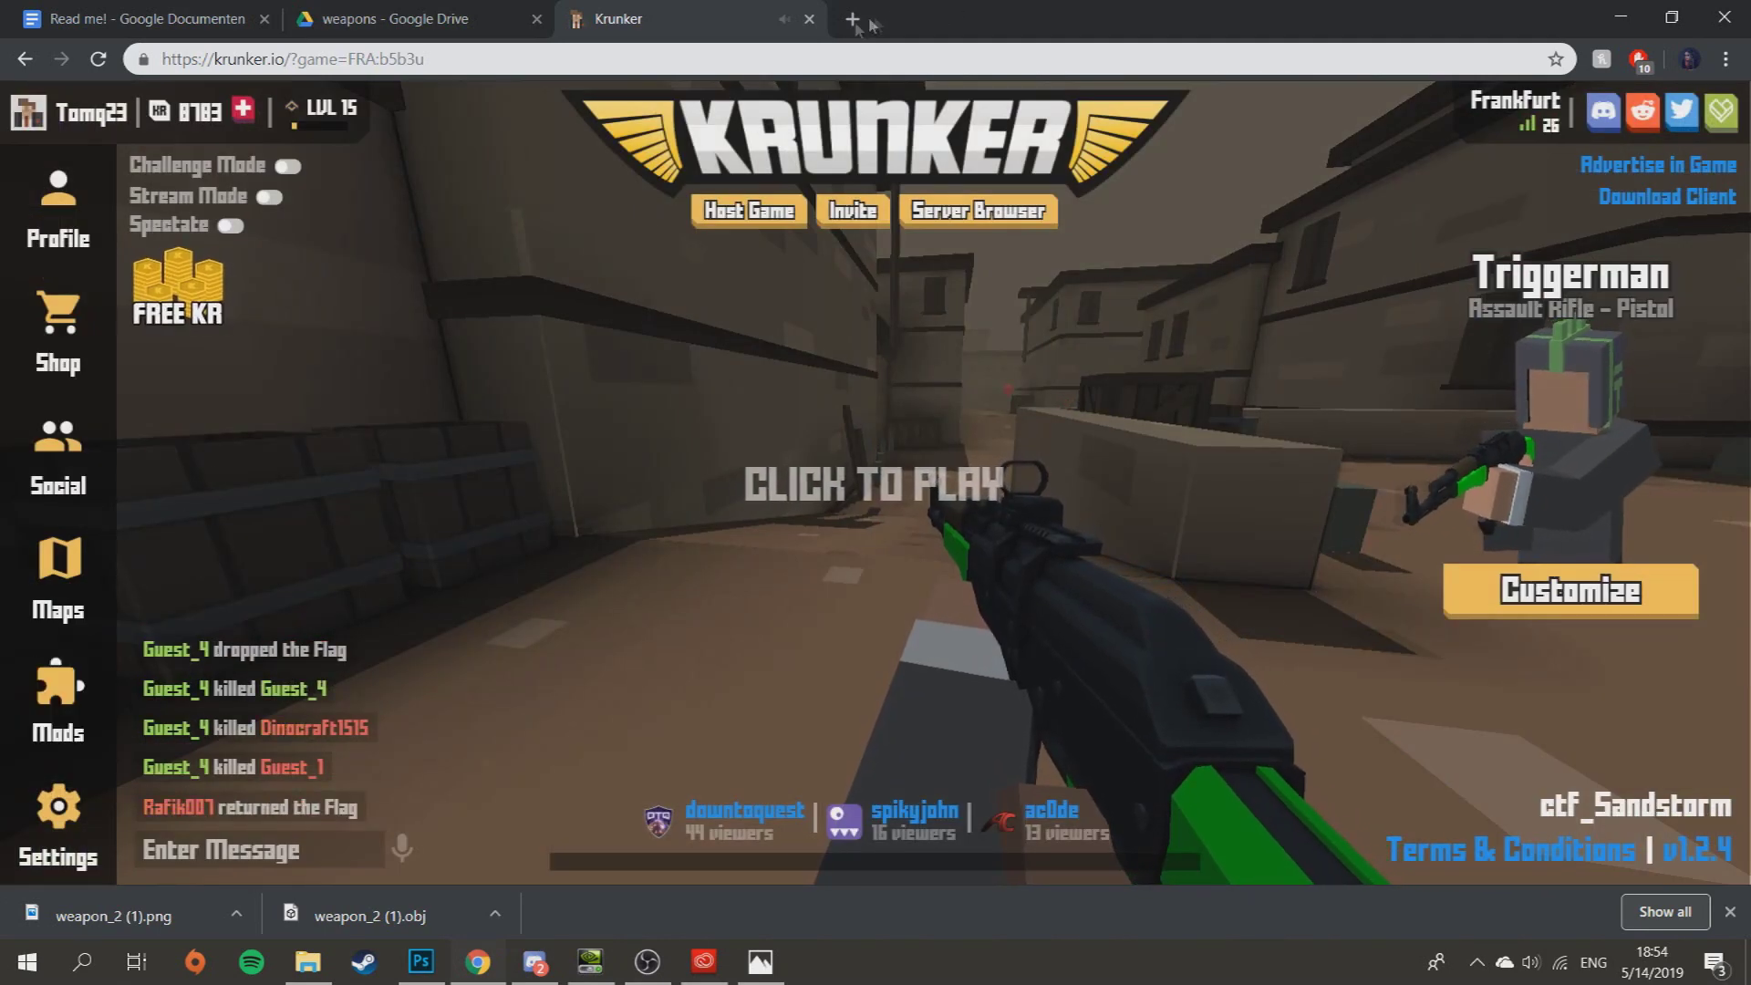
click(851, 20)
- Upload mod.zip from Downloads to the top-level Dropbox folder
text(dropb)
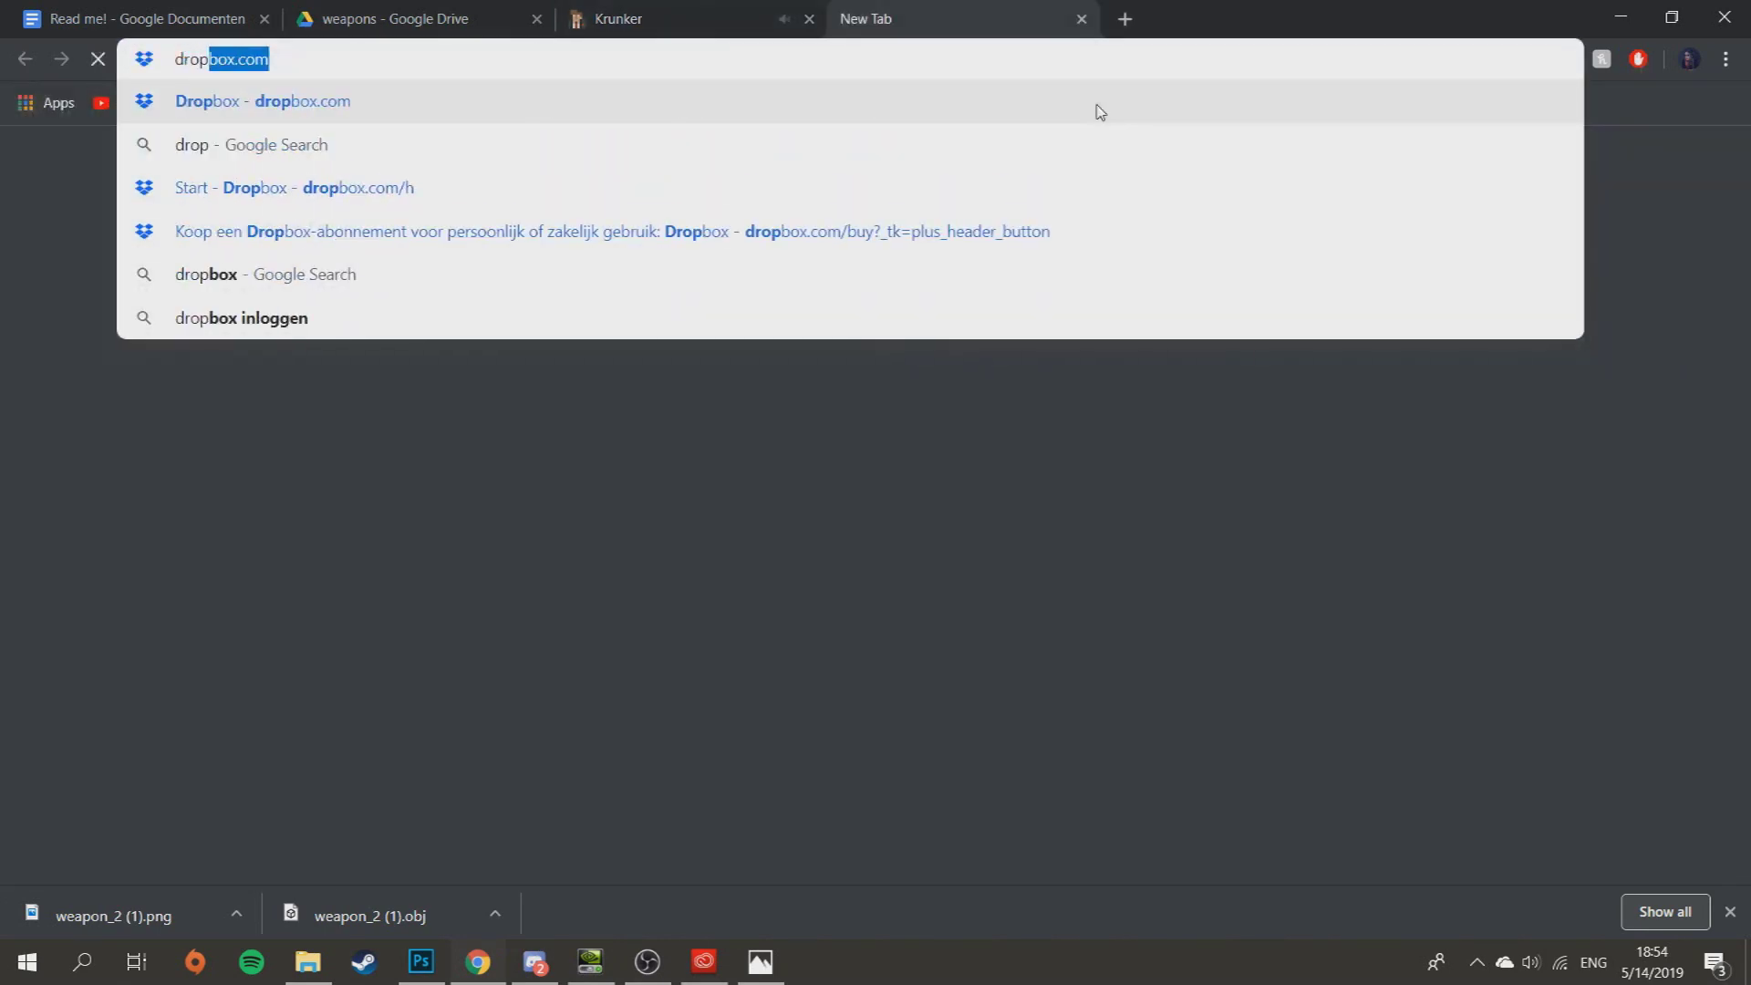
text(ox.)
key(Return)
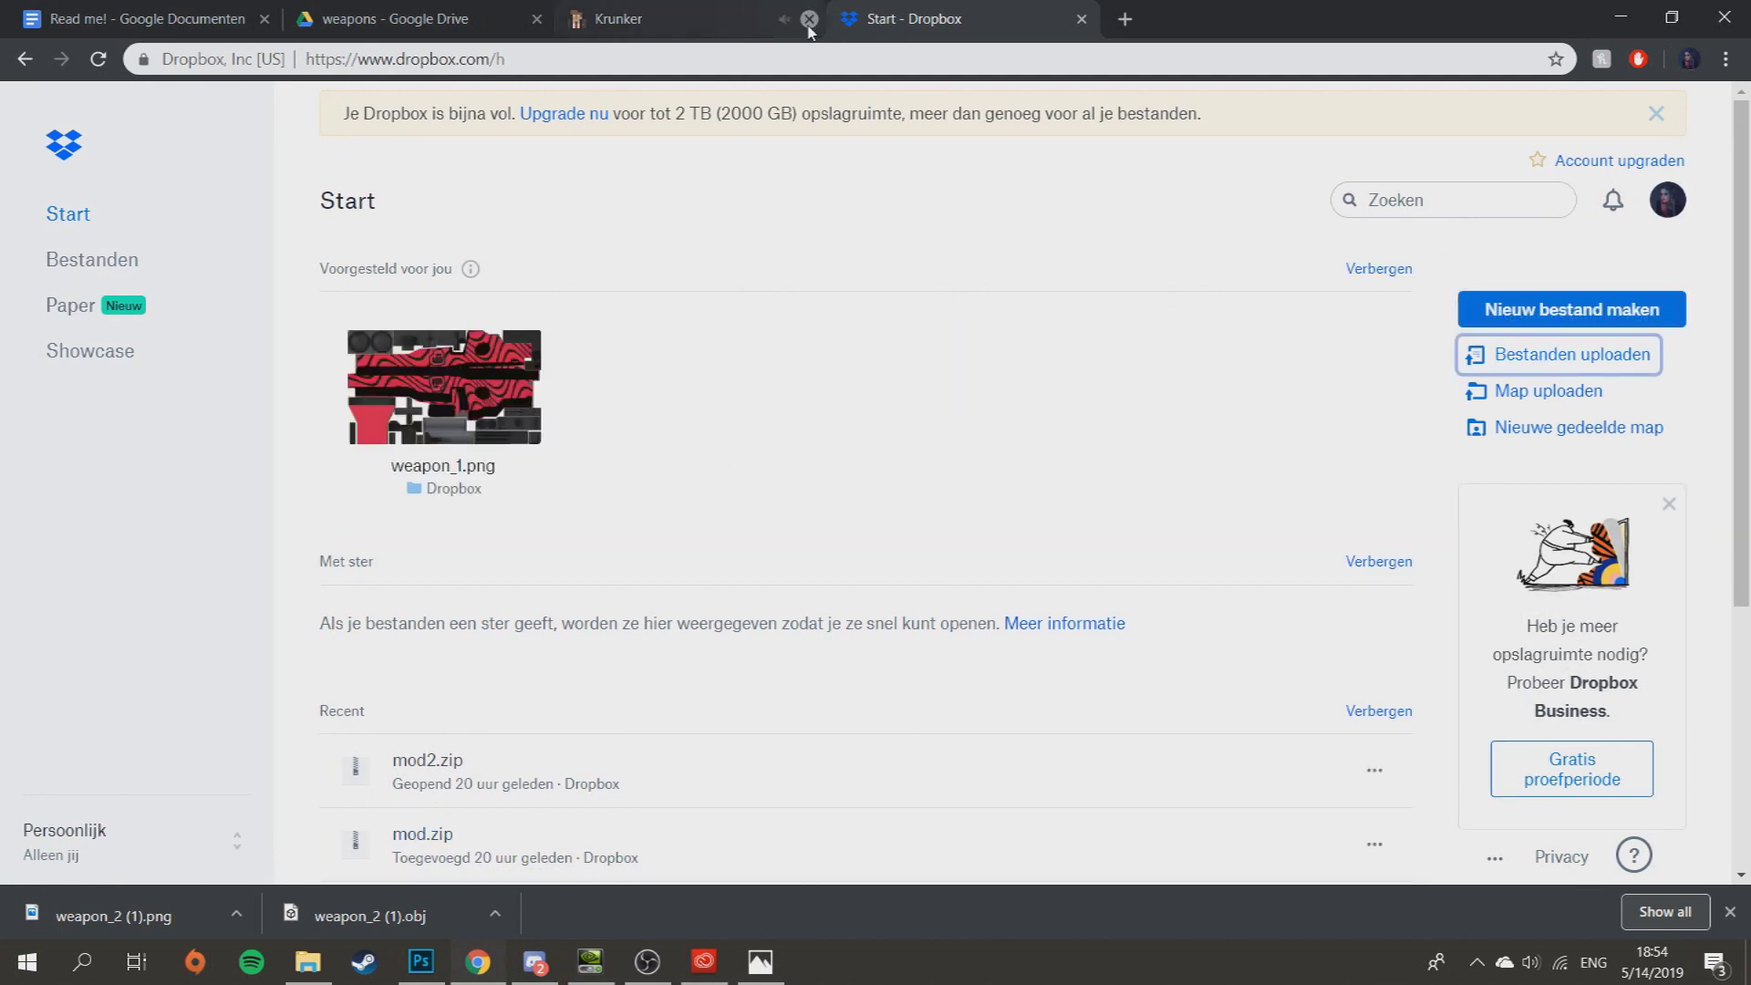
click(1583, 363)
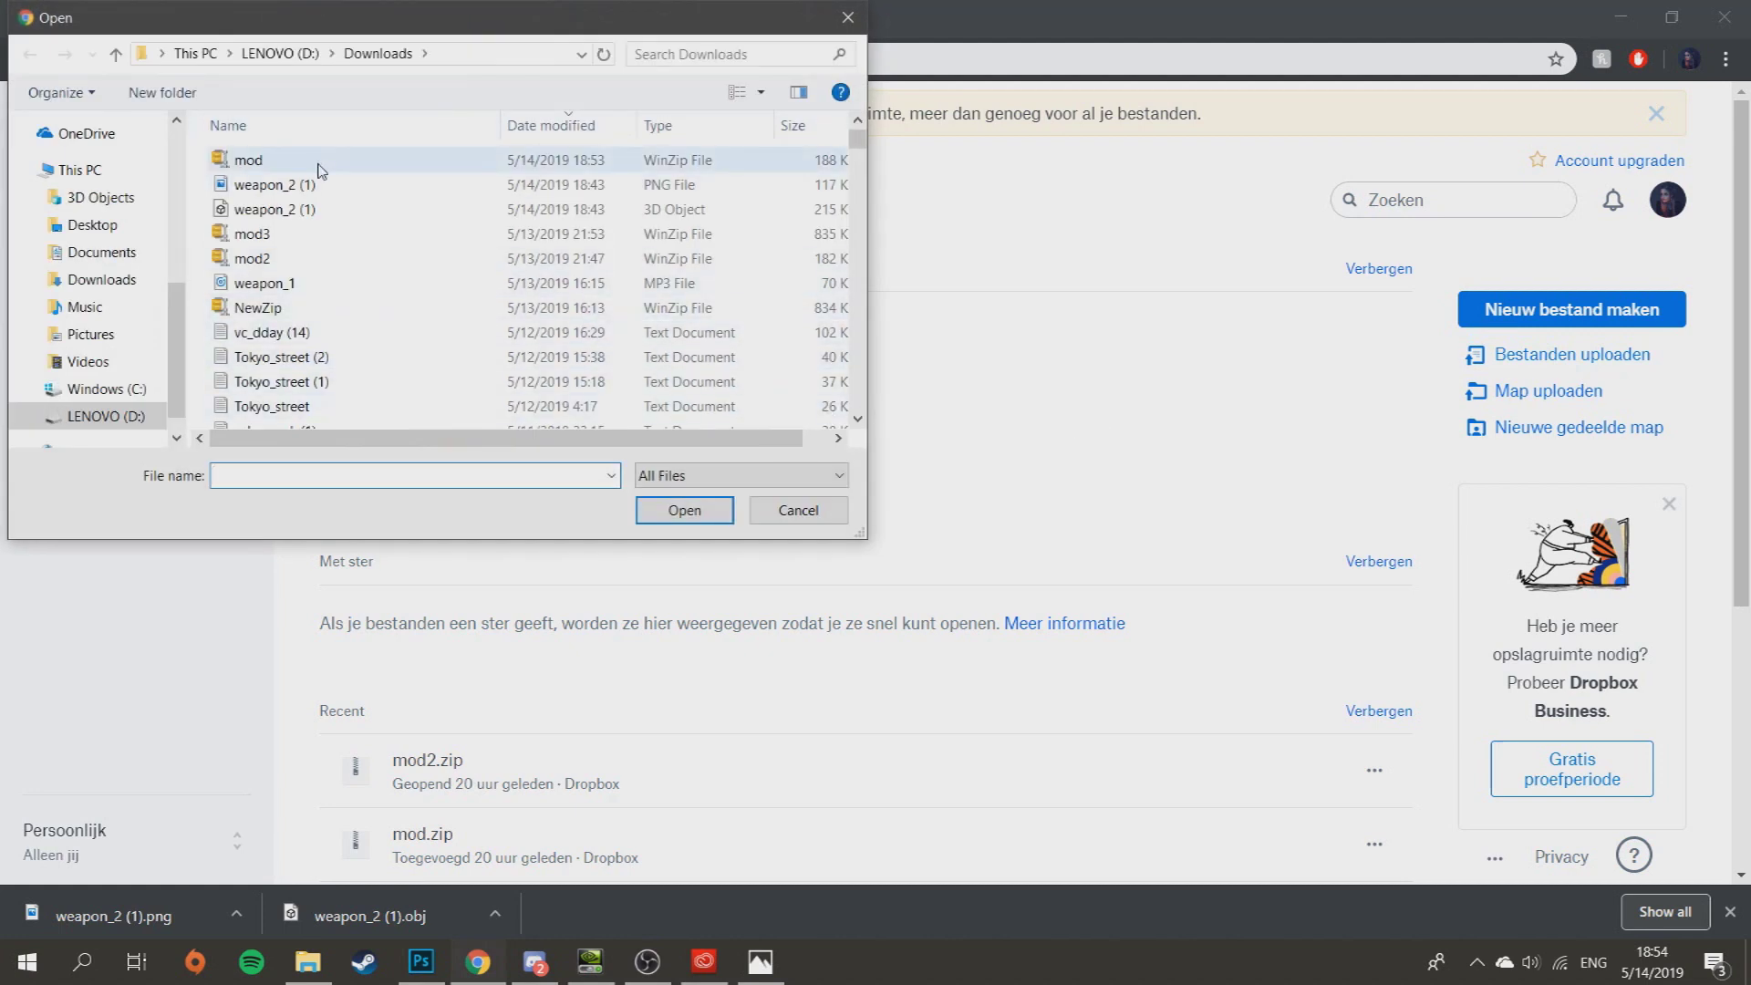
click(685, 512)
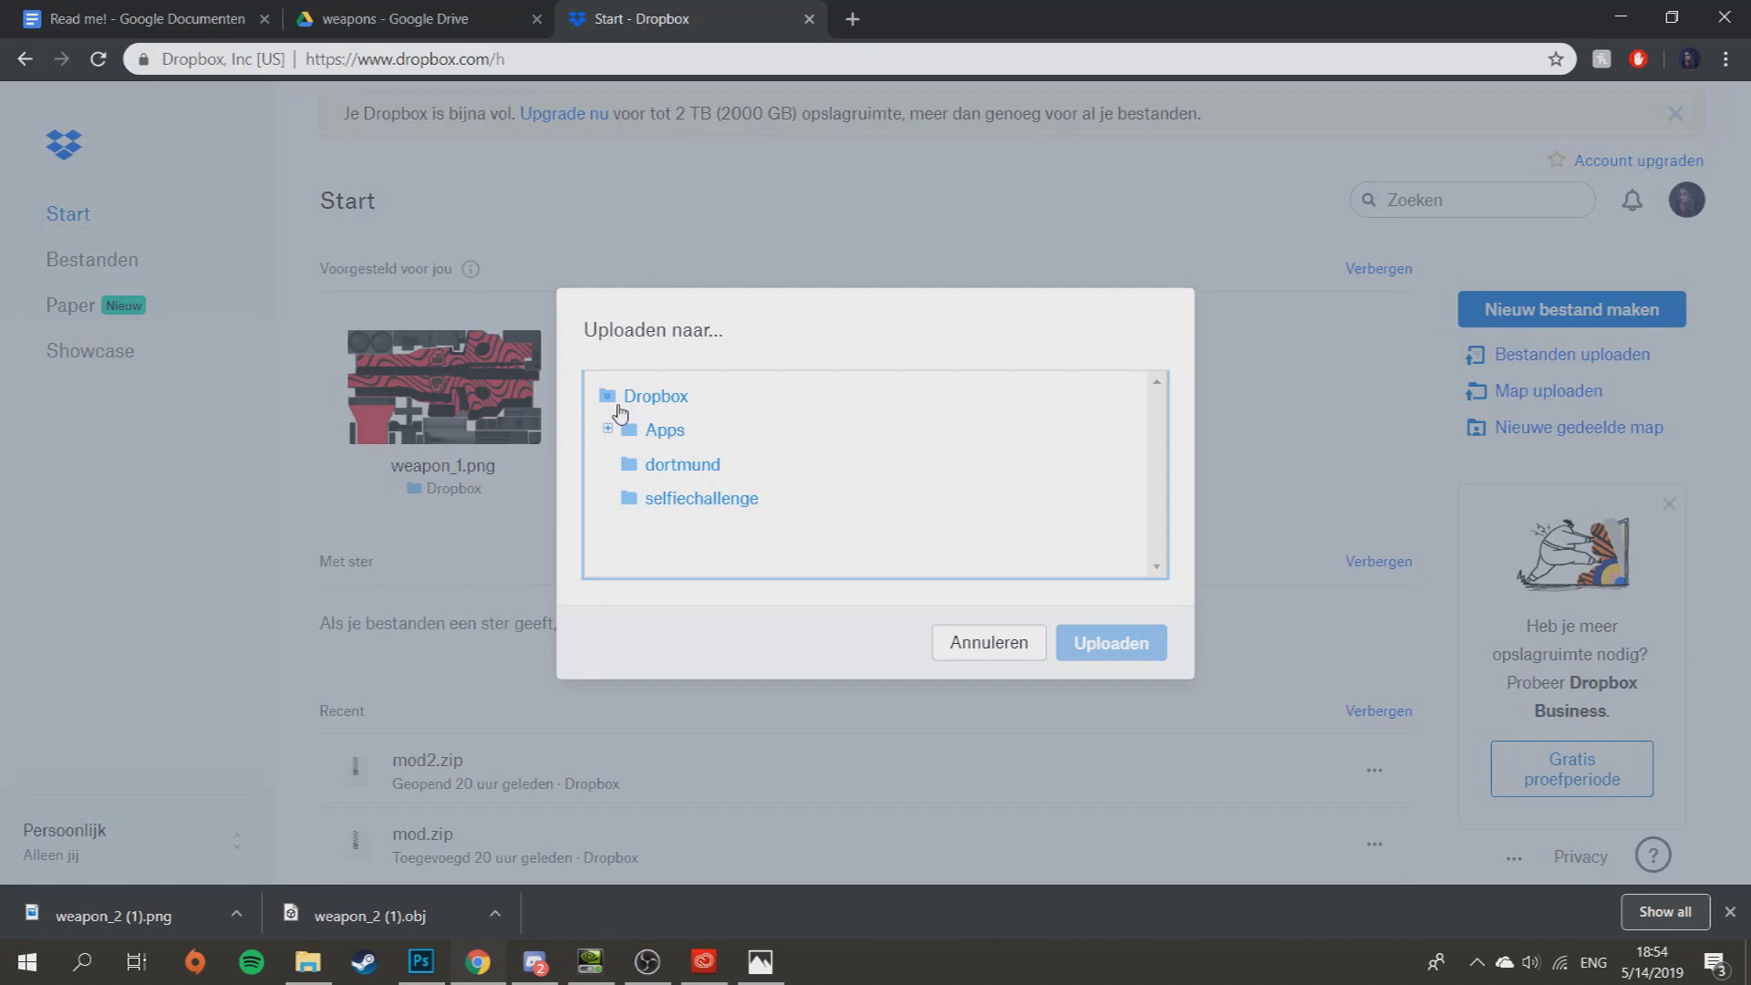
click(1097, 646)
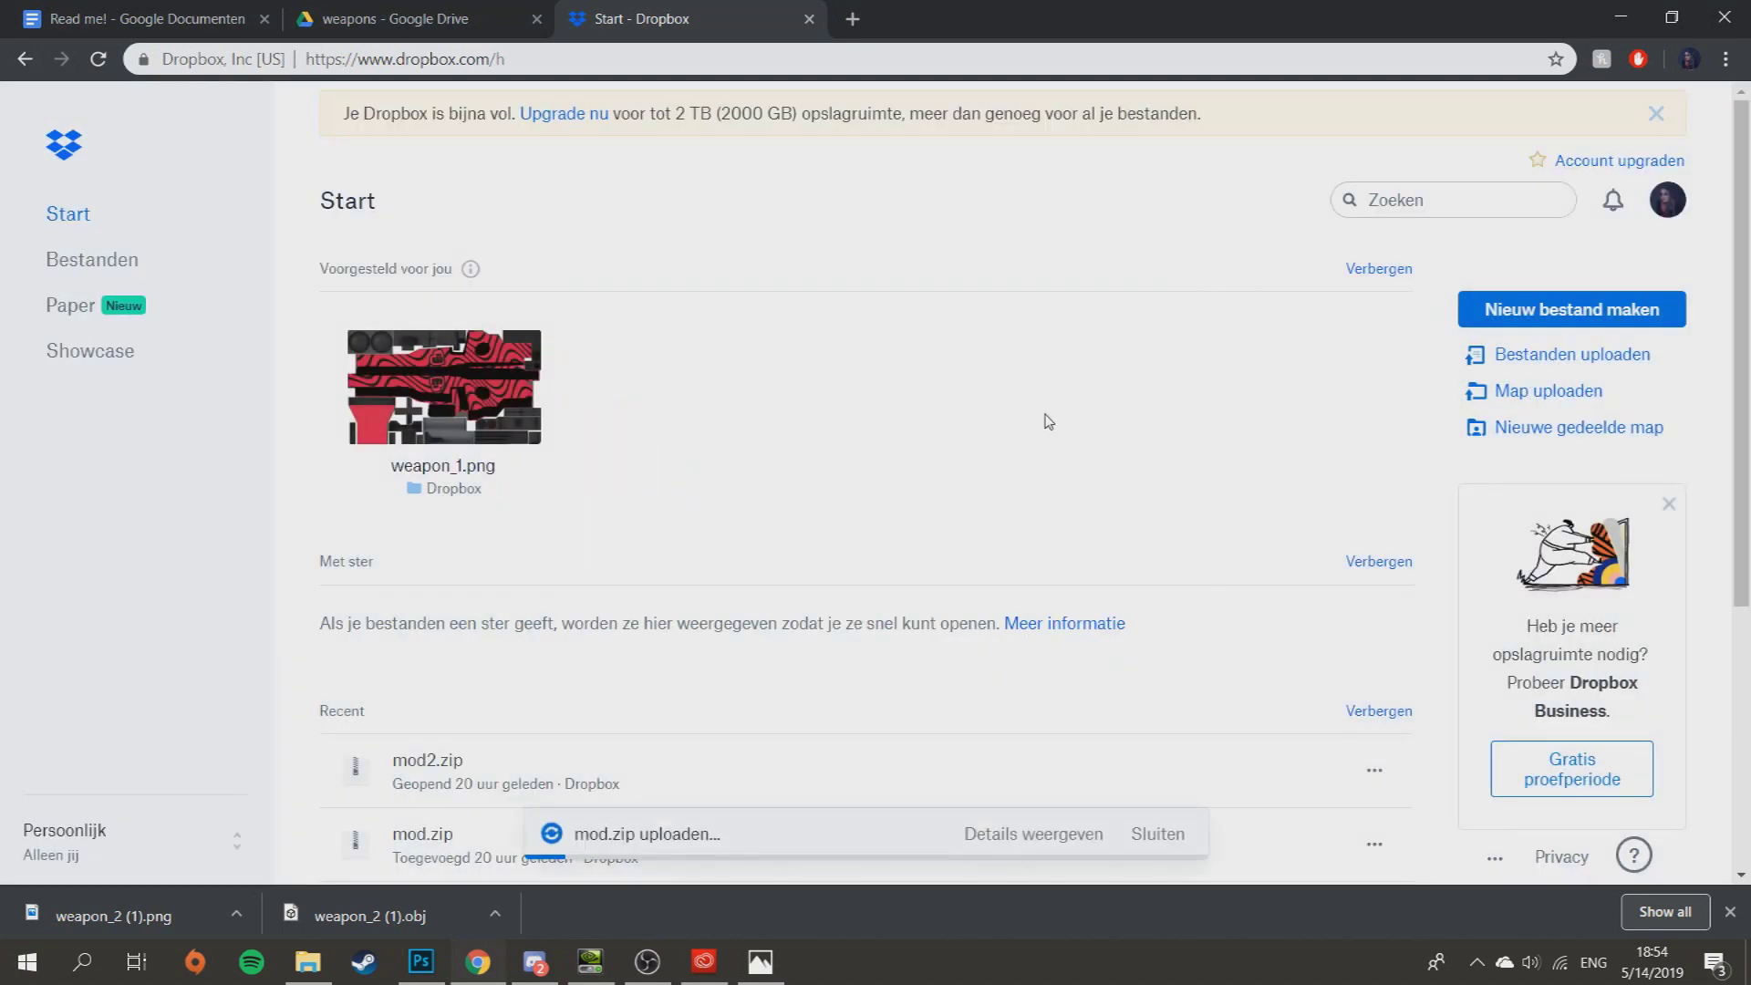
- Copy the public Dropbox share link for mod.zip
scroll(1049, 421, down, 4)
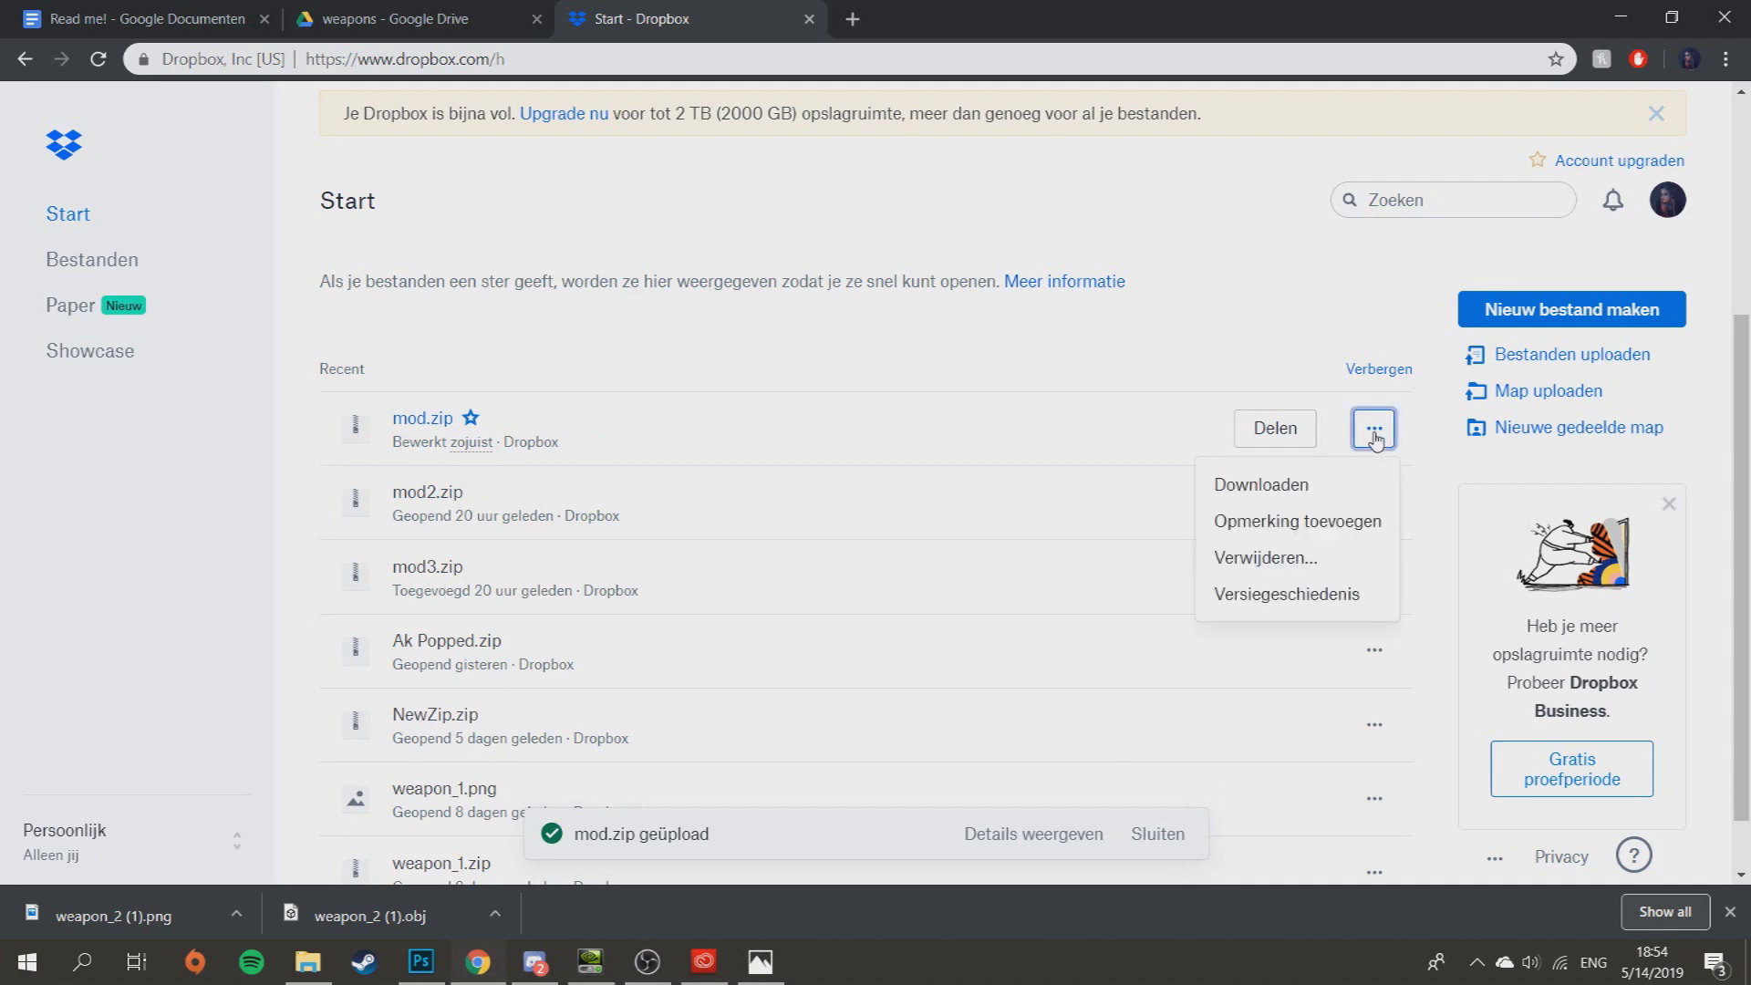
click(1275, 428)
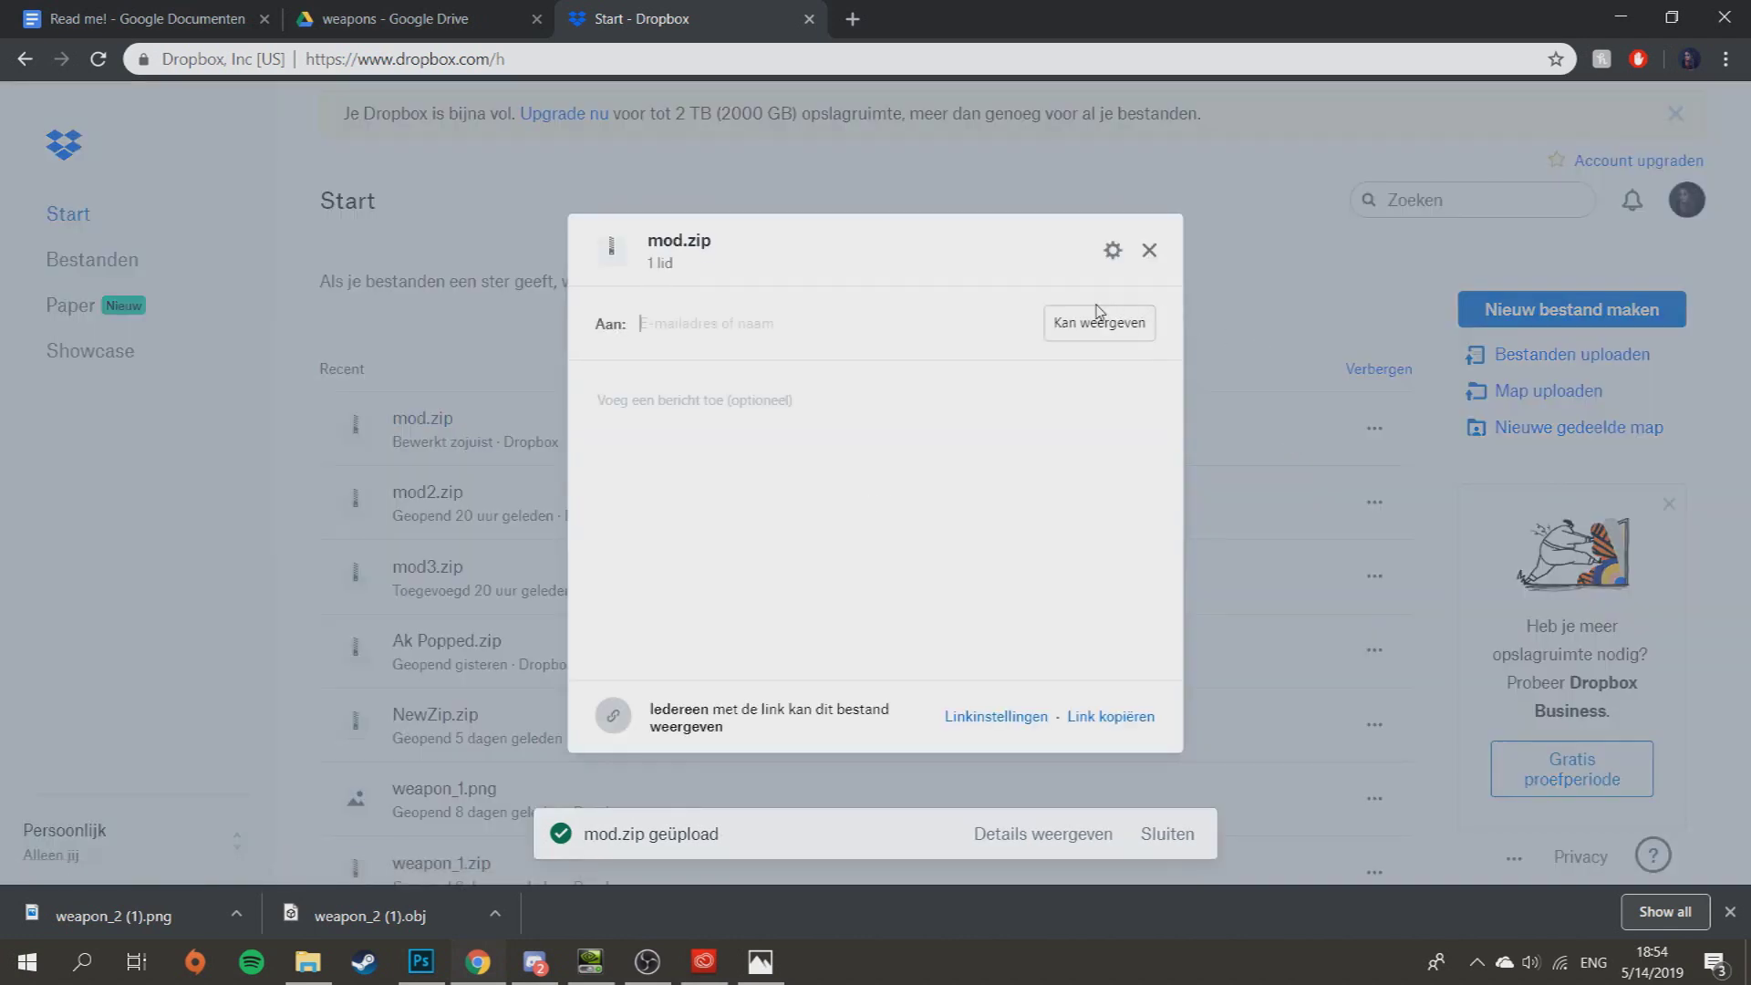
click(1117, 723)
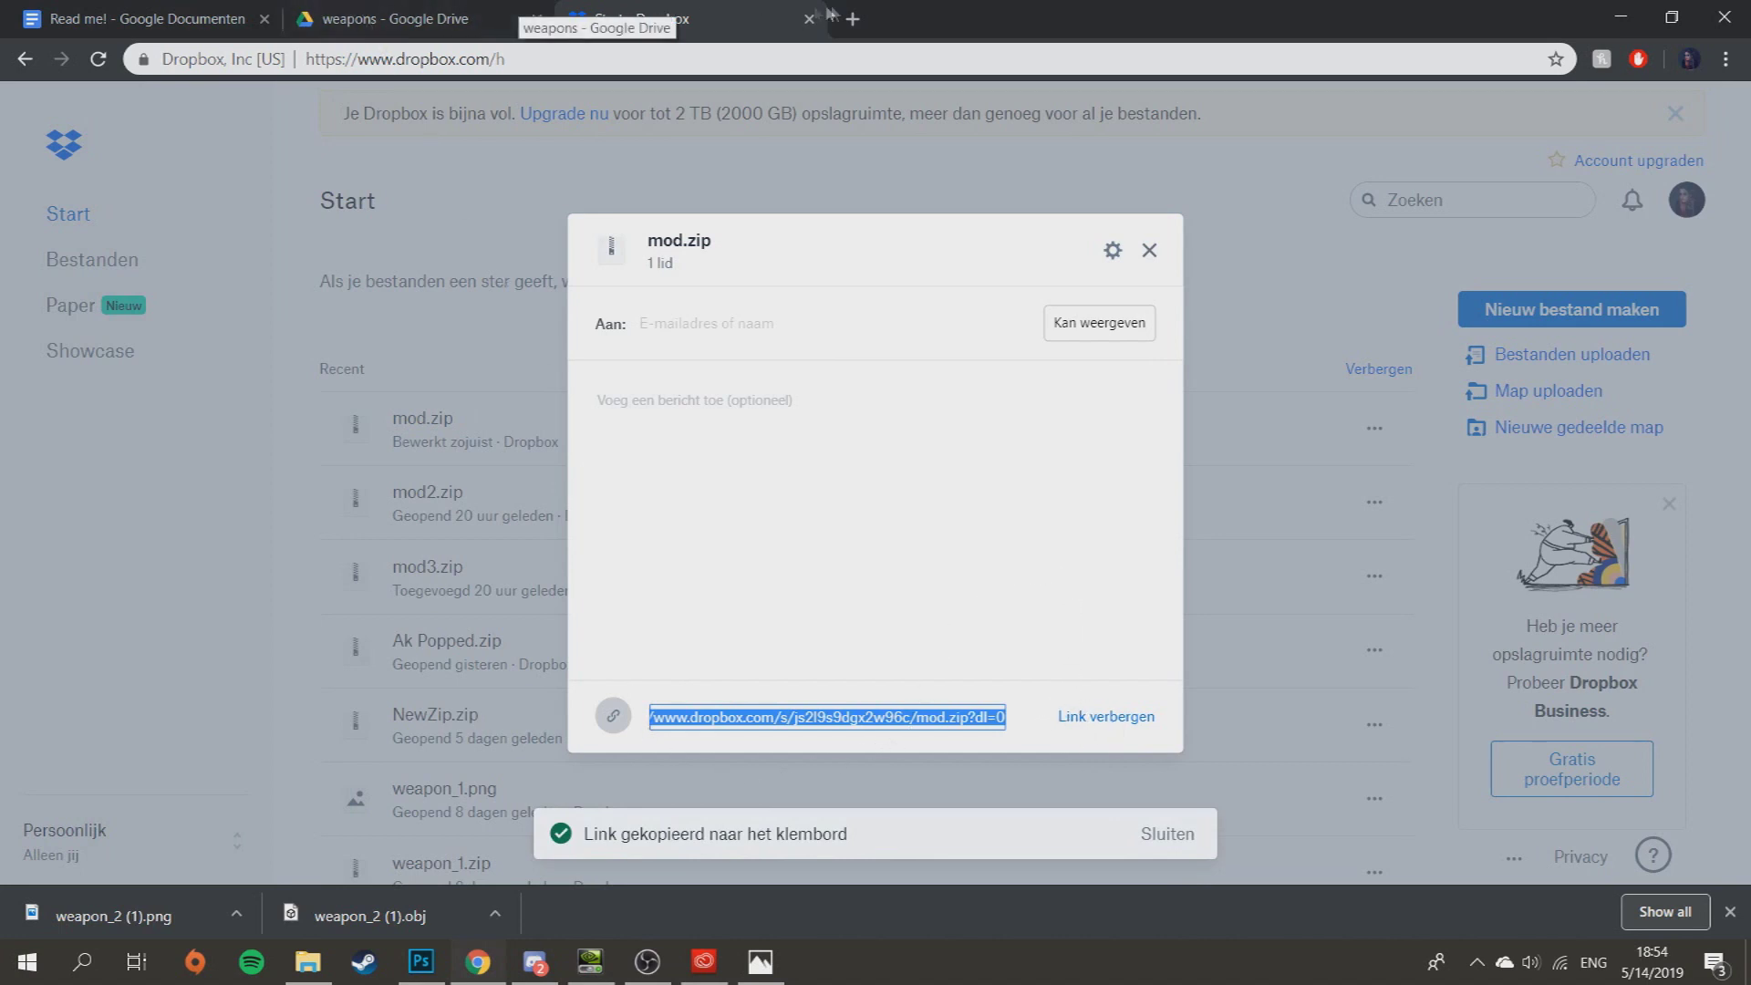
click(852, 18)
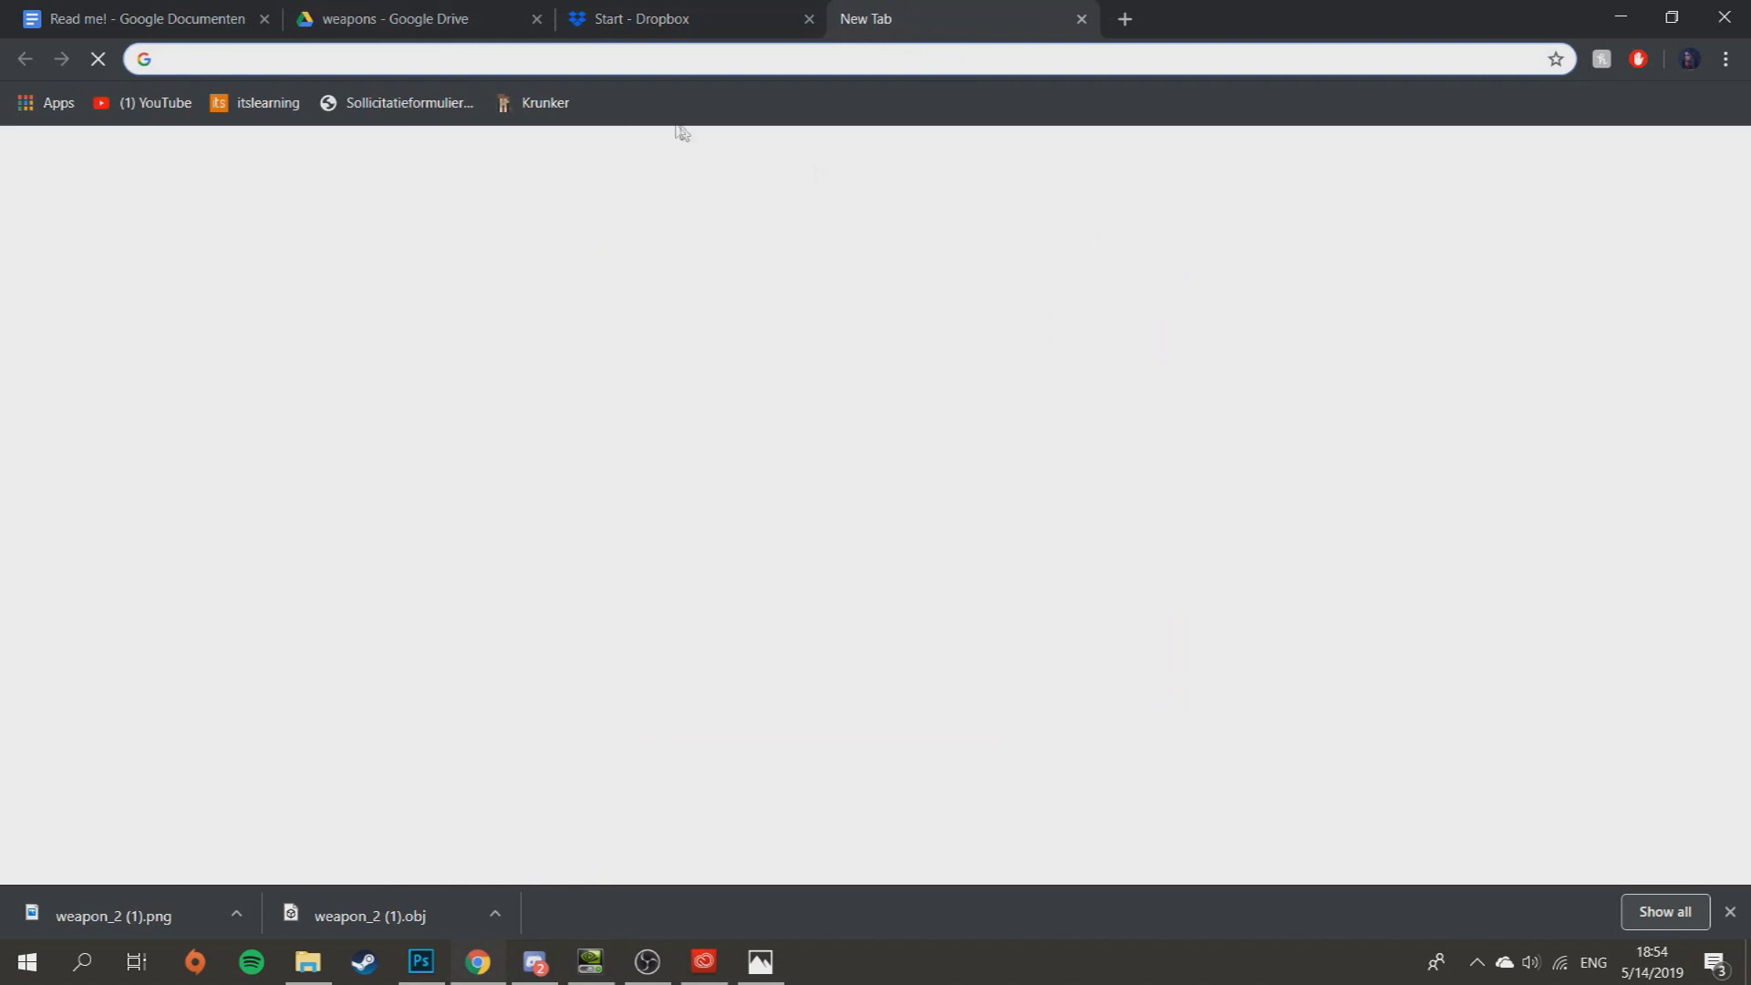
- Open Krunker's Publish Mod form and paste the Dropbox mod.zip link into Mod URL
click(545, 102)
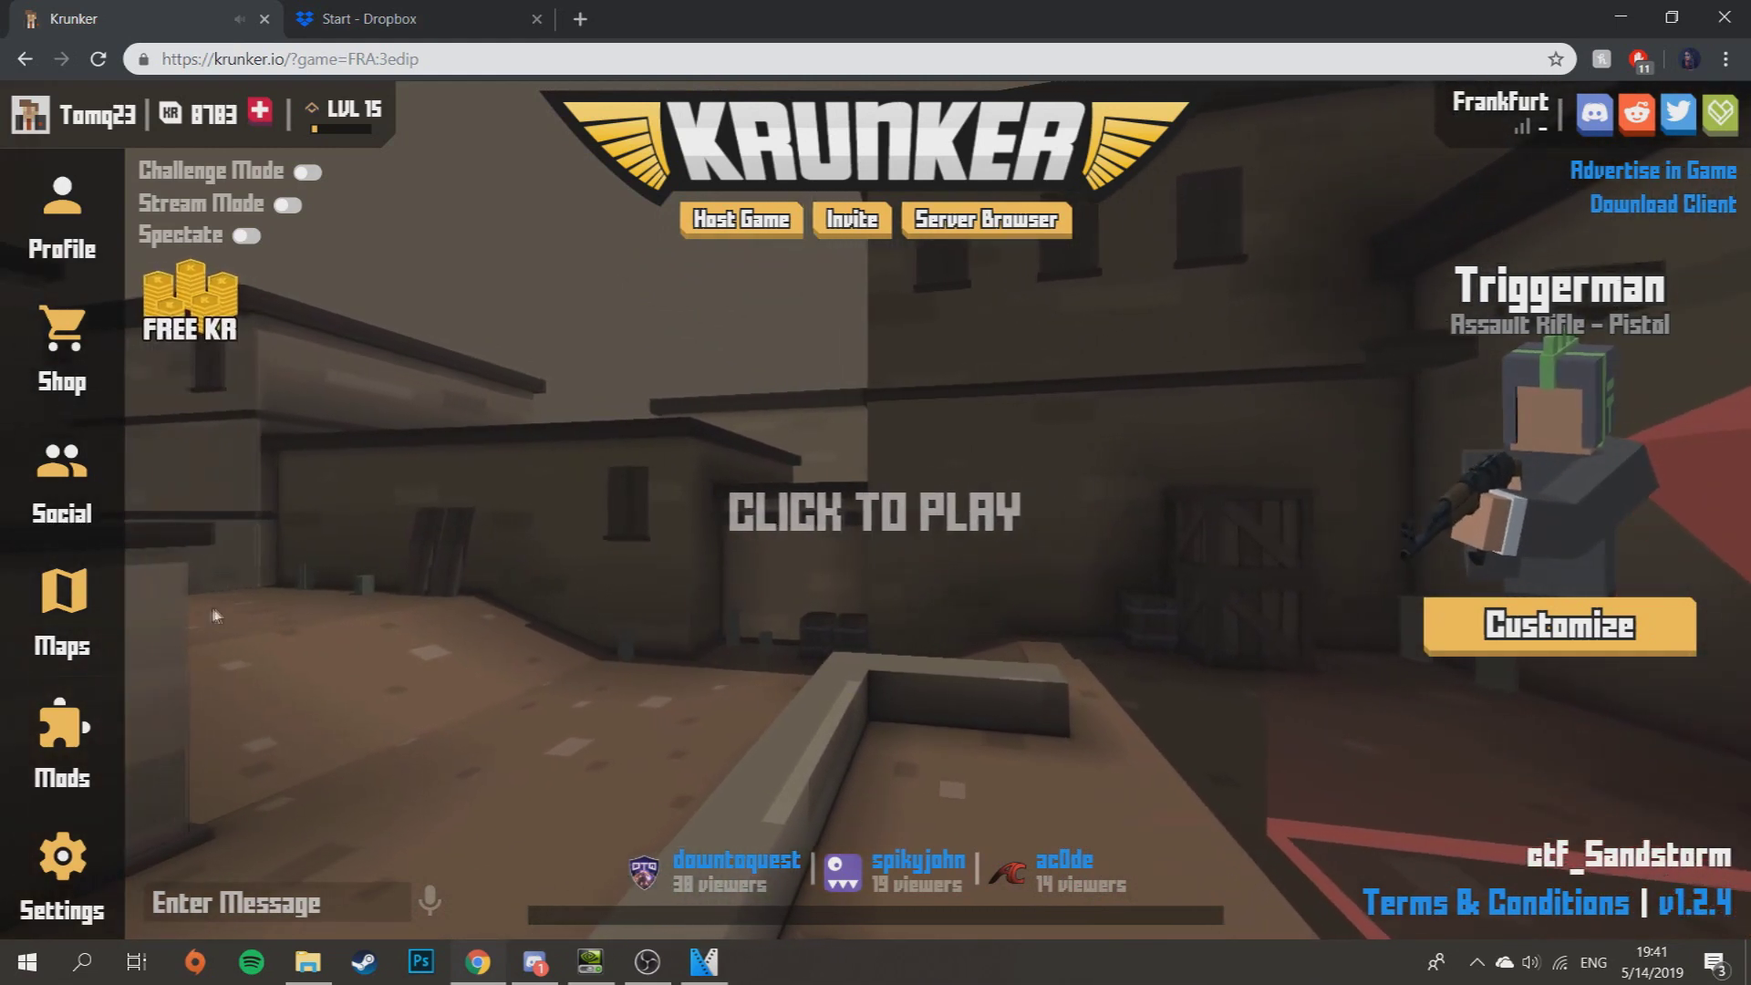
click(108, 729)
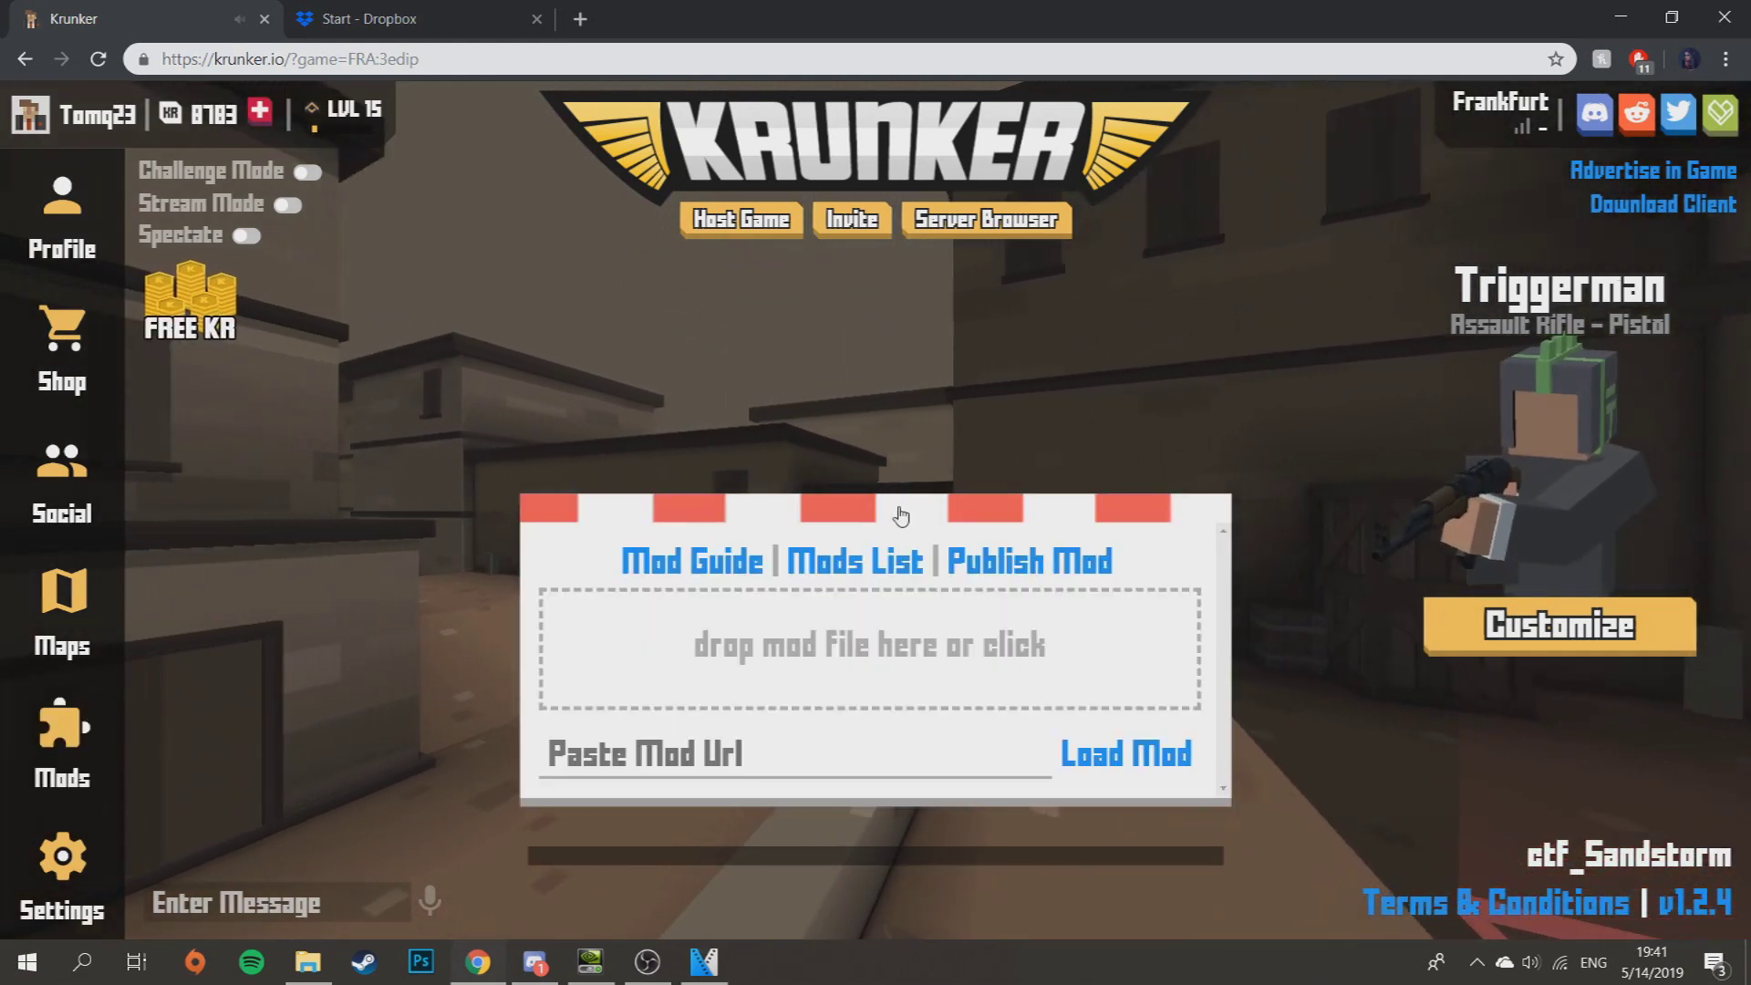
click(1015, 568)
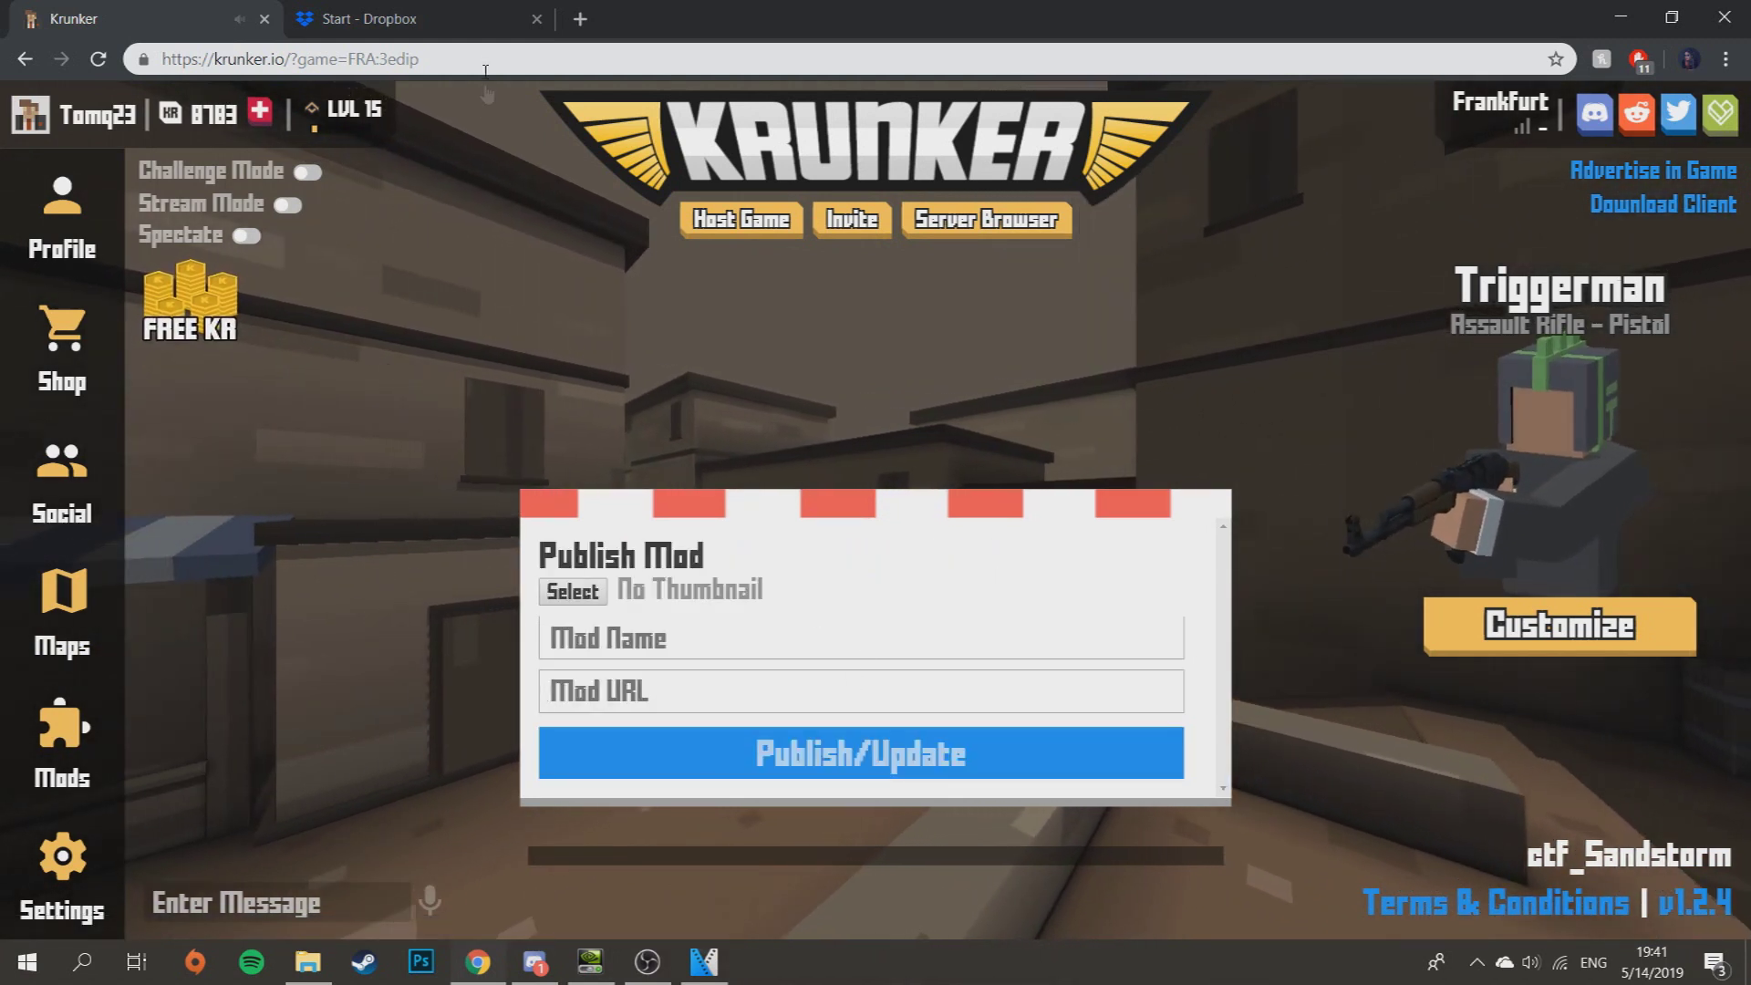
click(809, 691)
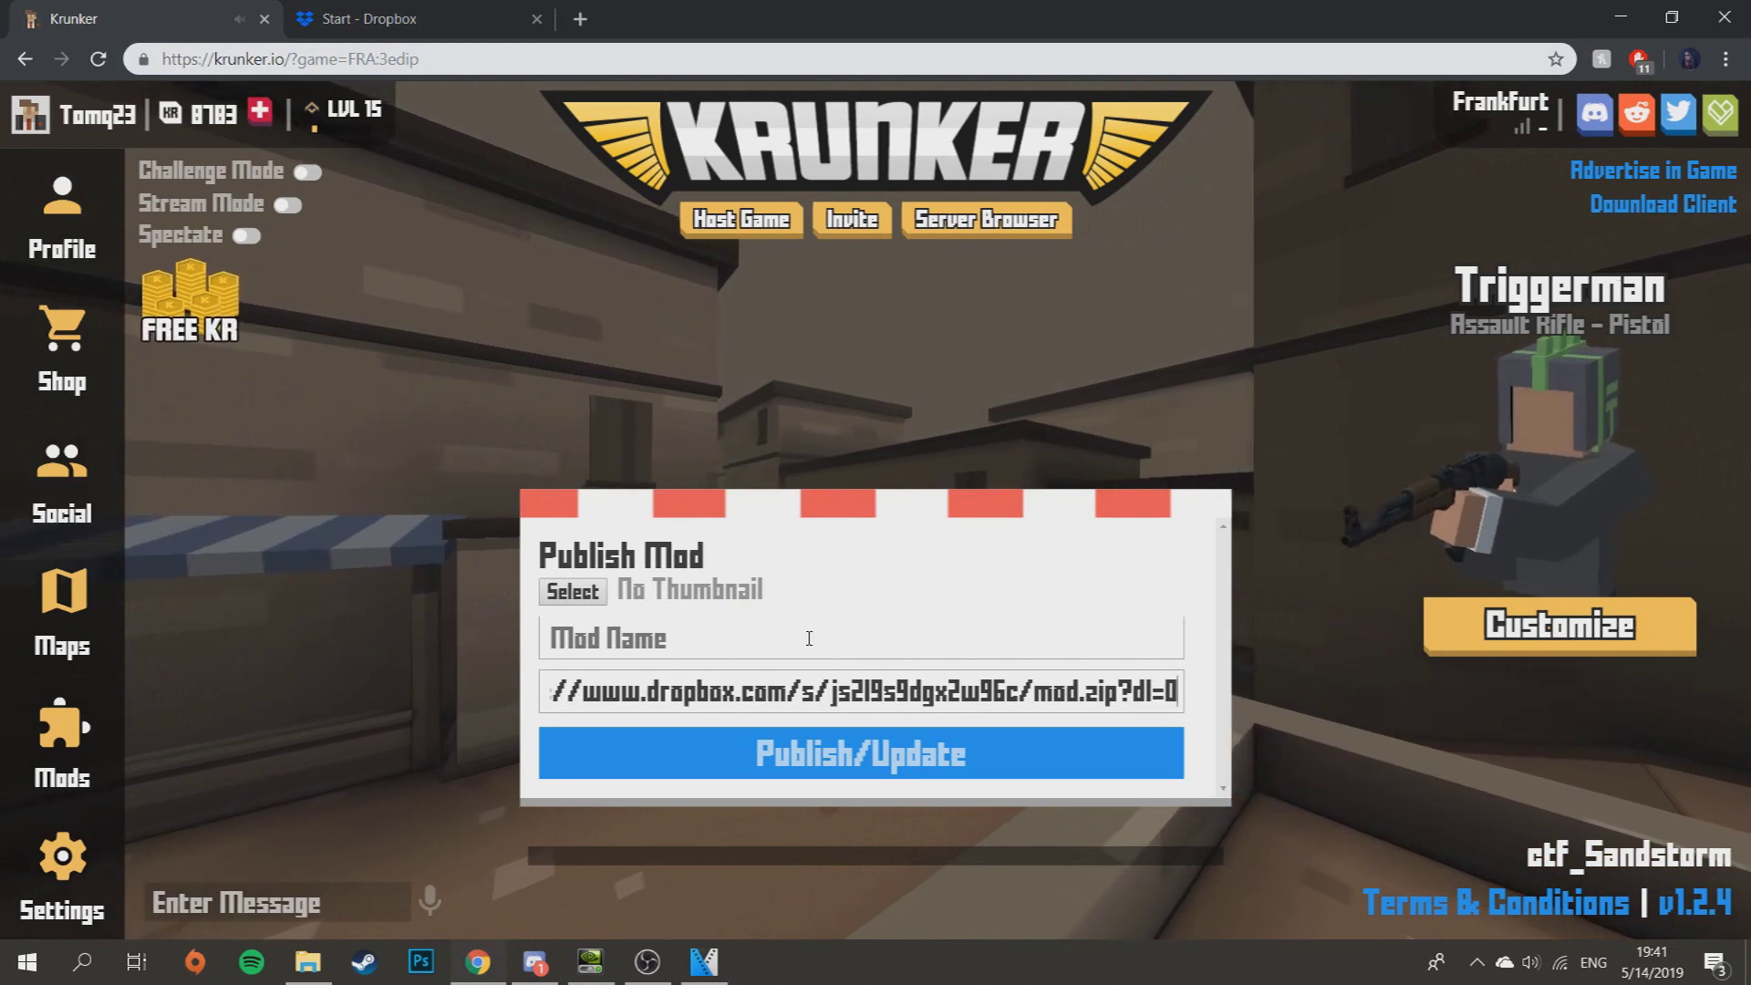
click(809, 638)
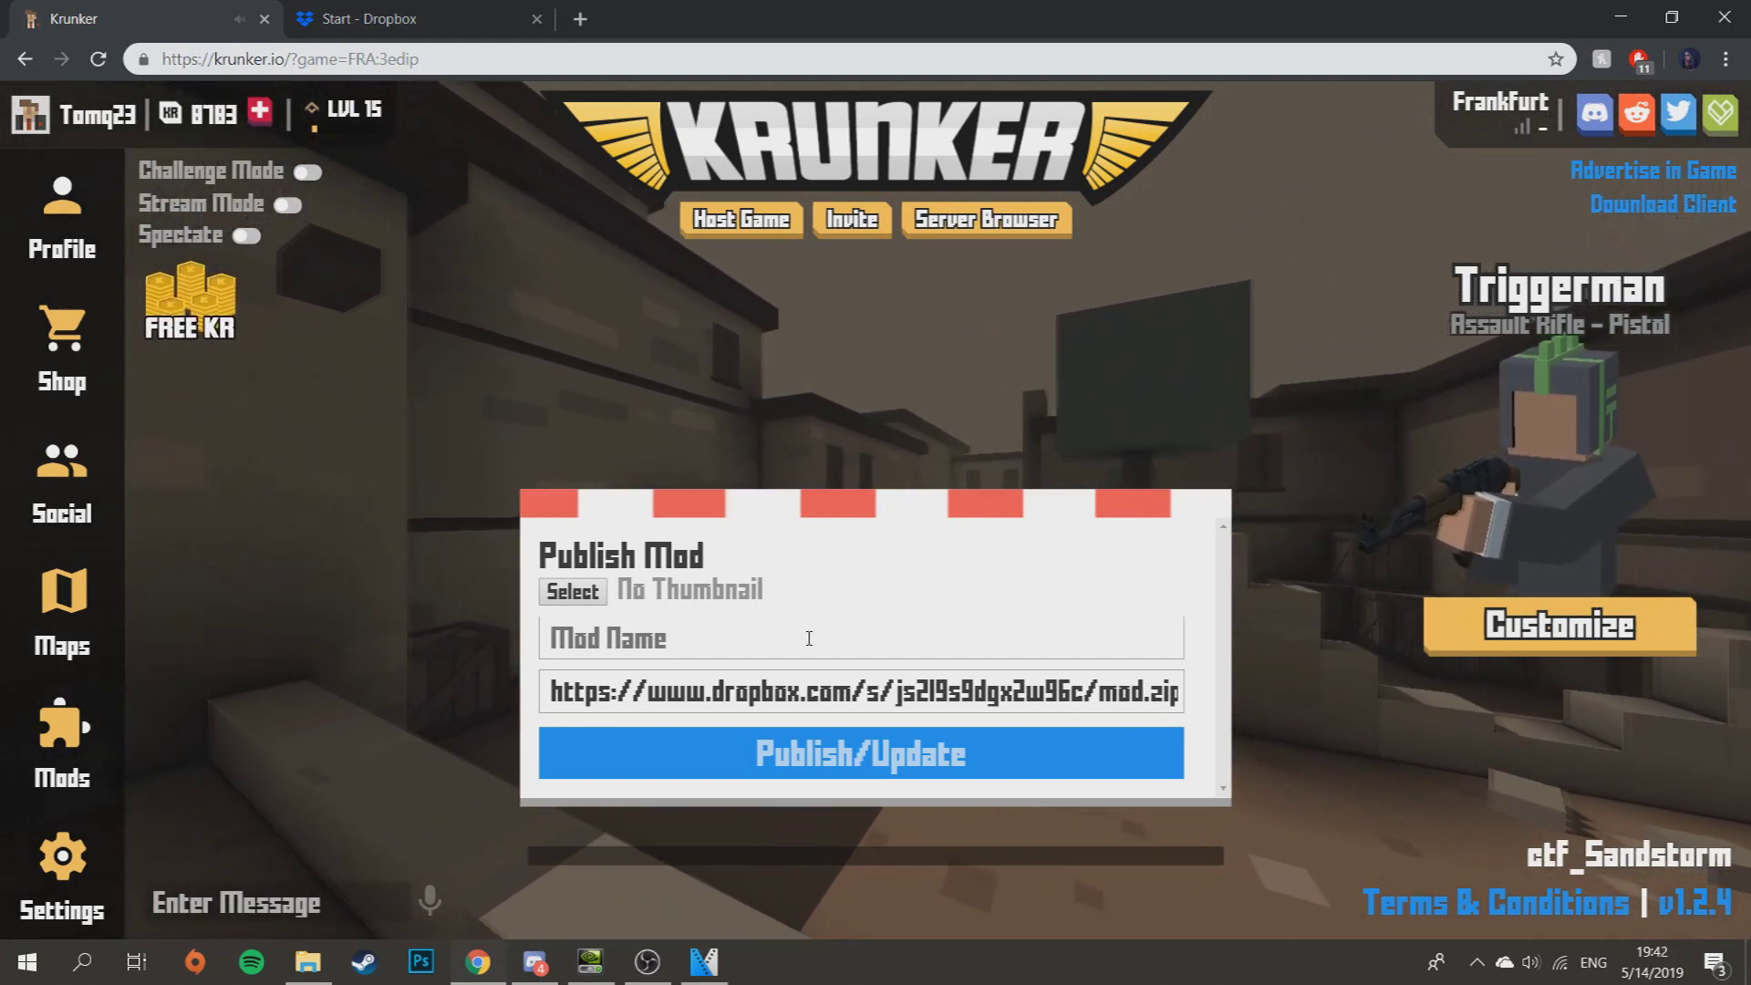
click(809, 638)
- Enter Subscribe_to_me as the mod name
key(BackSpace)
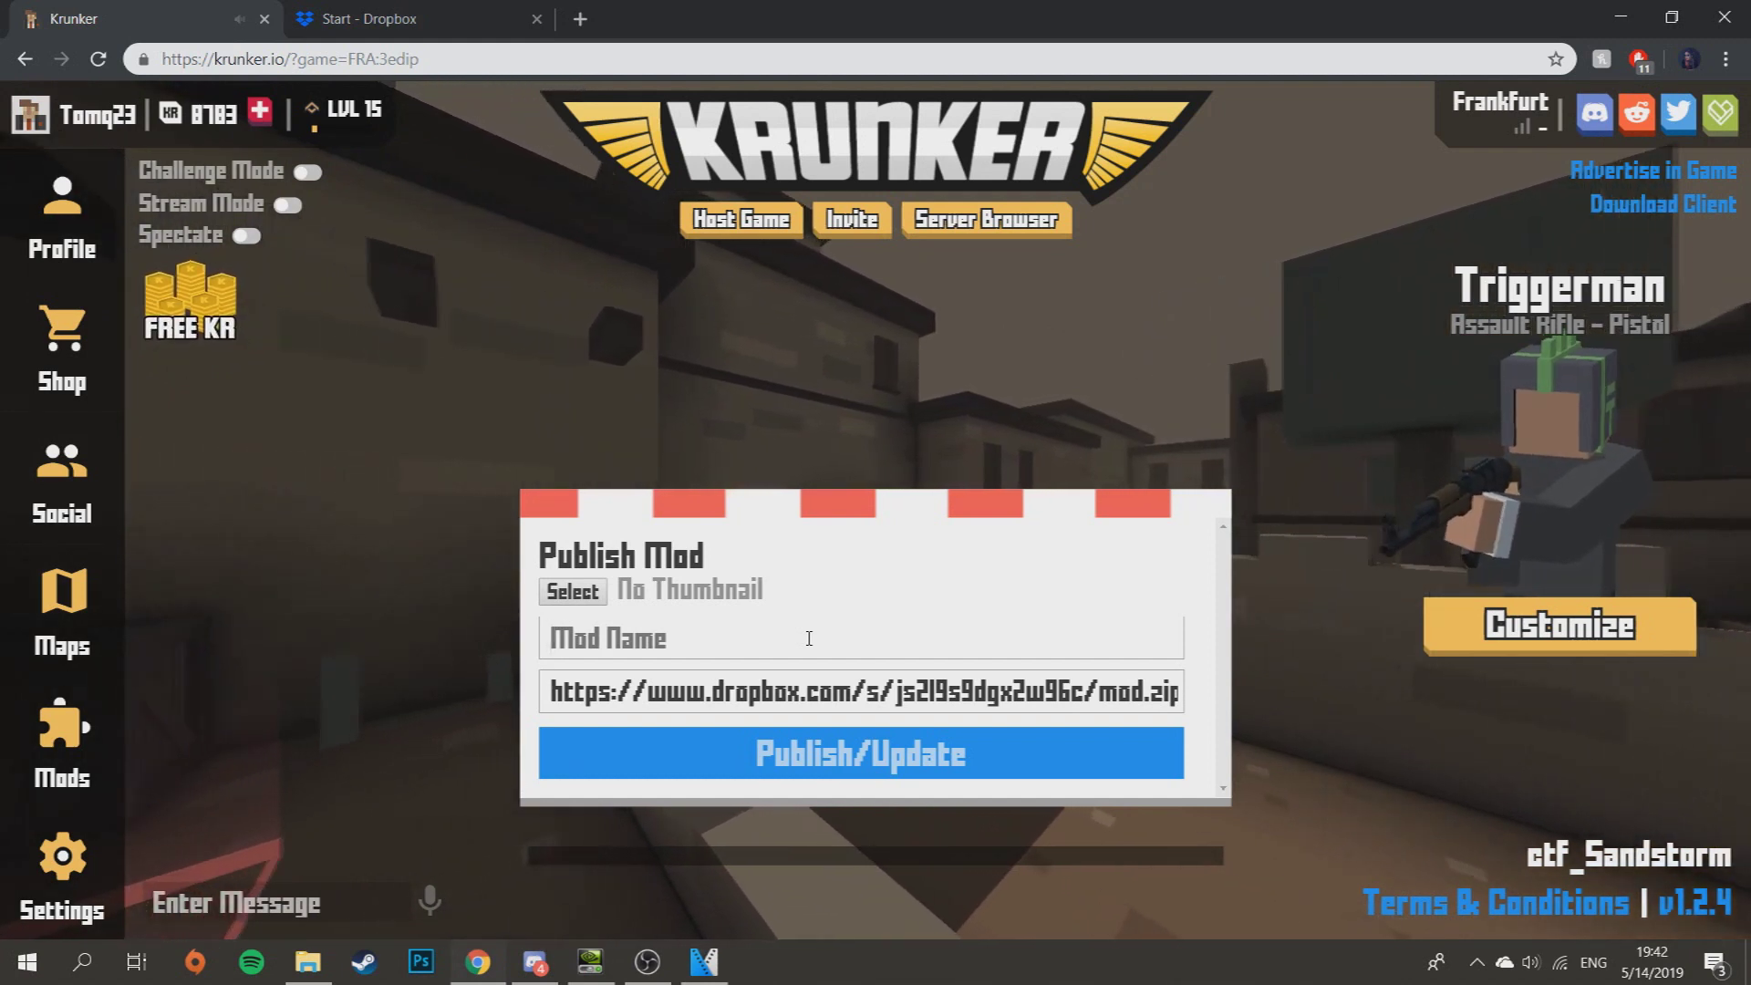
text(Test_)
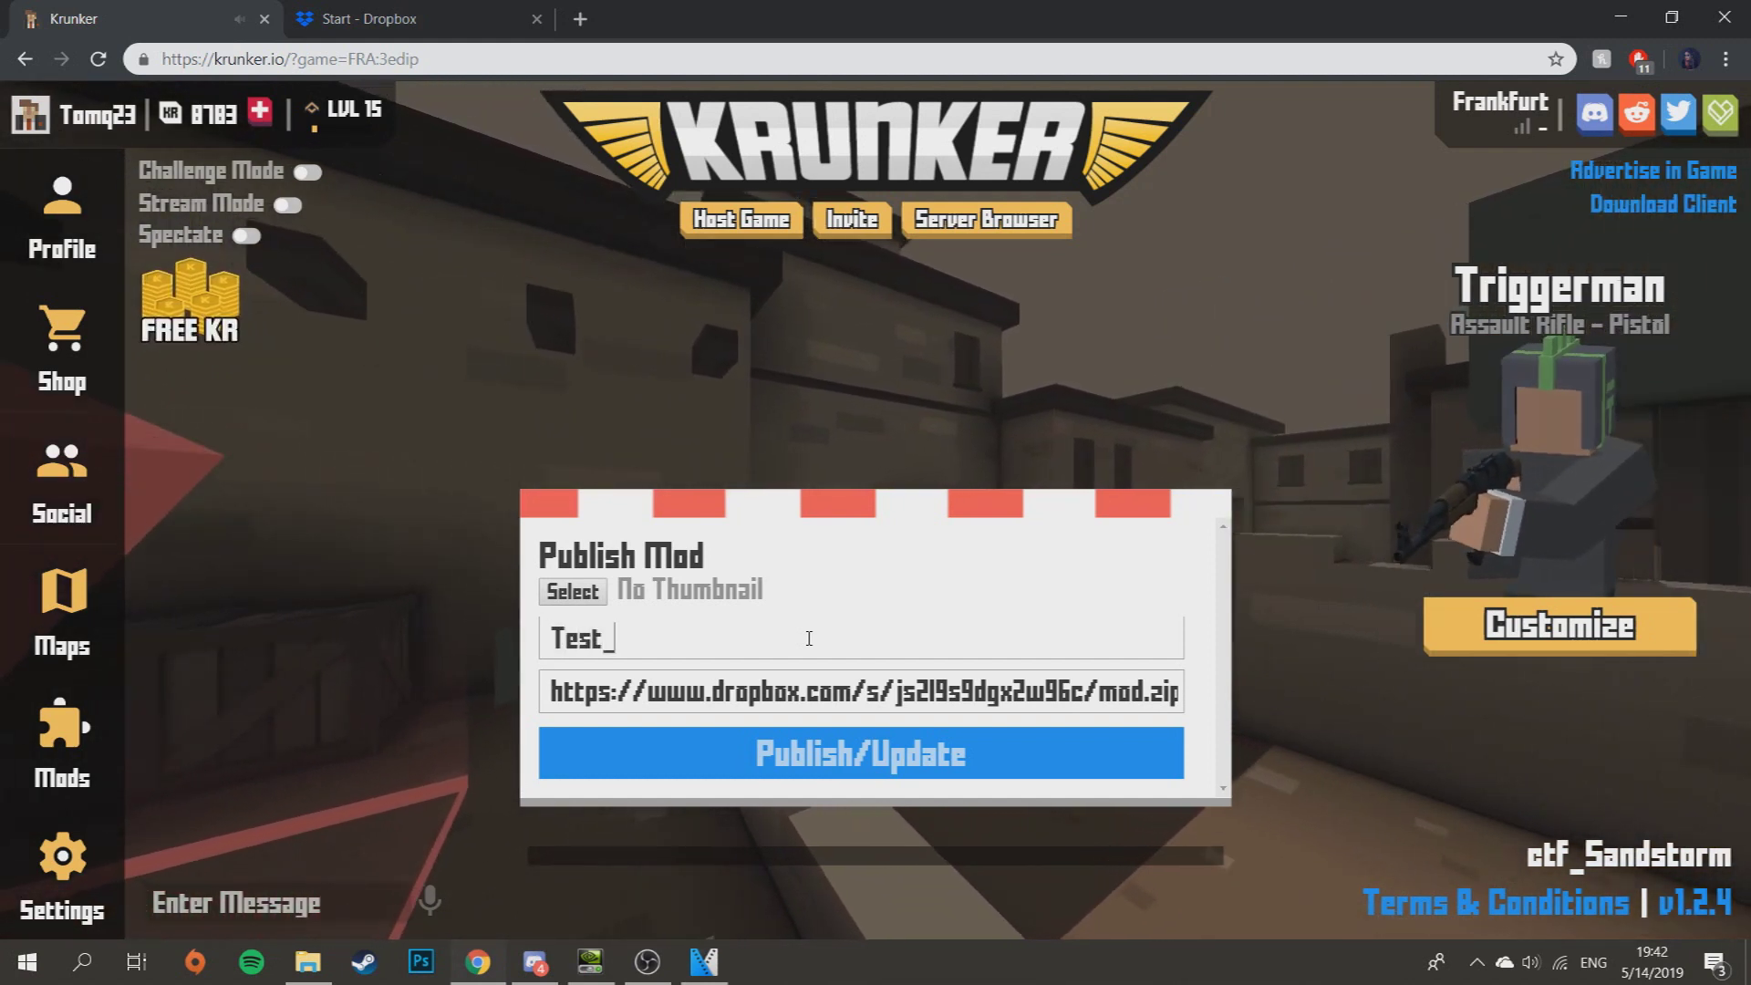
key(BackSpace)
key(BackSpace)
key(BackSpace)
key(BackSpace)
key(BackSpace)
text(Su)
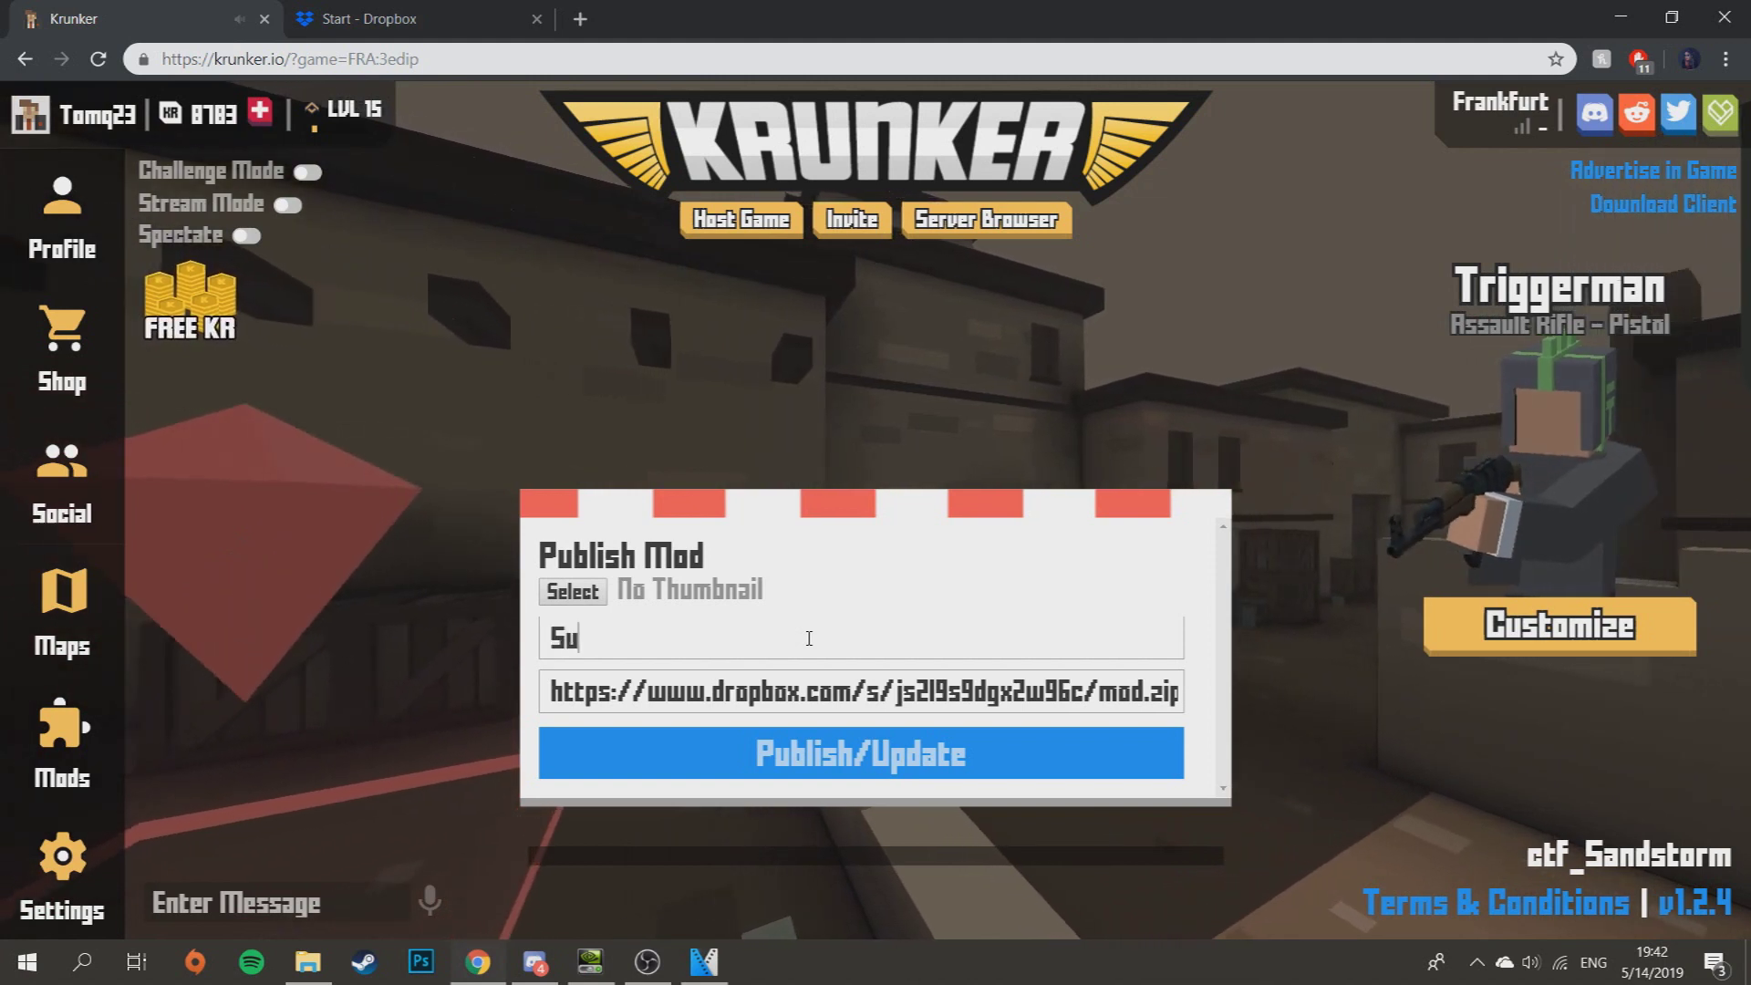
text(bscribe)
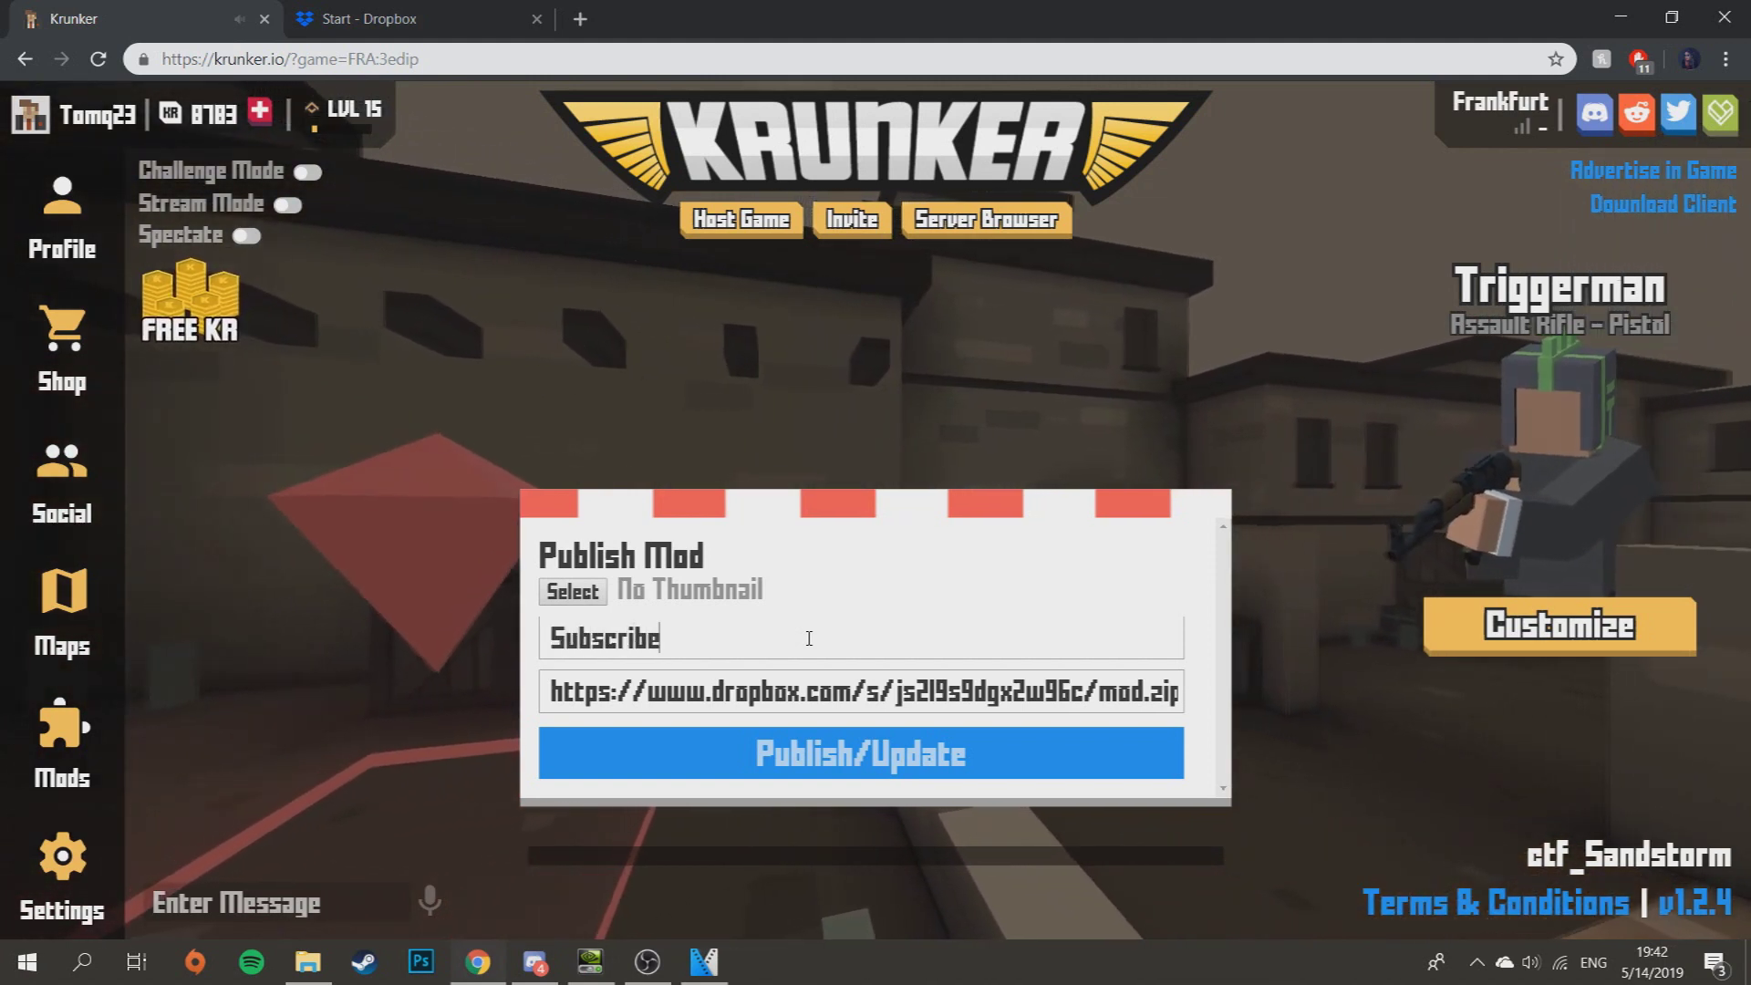
text(_to_)
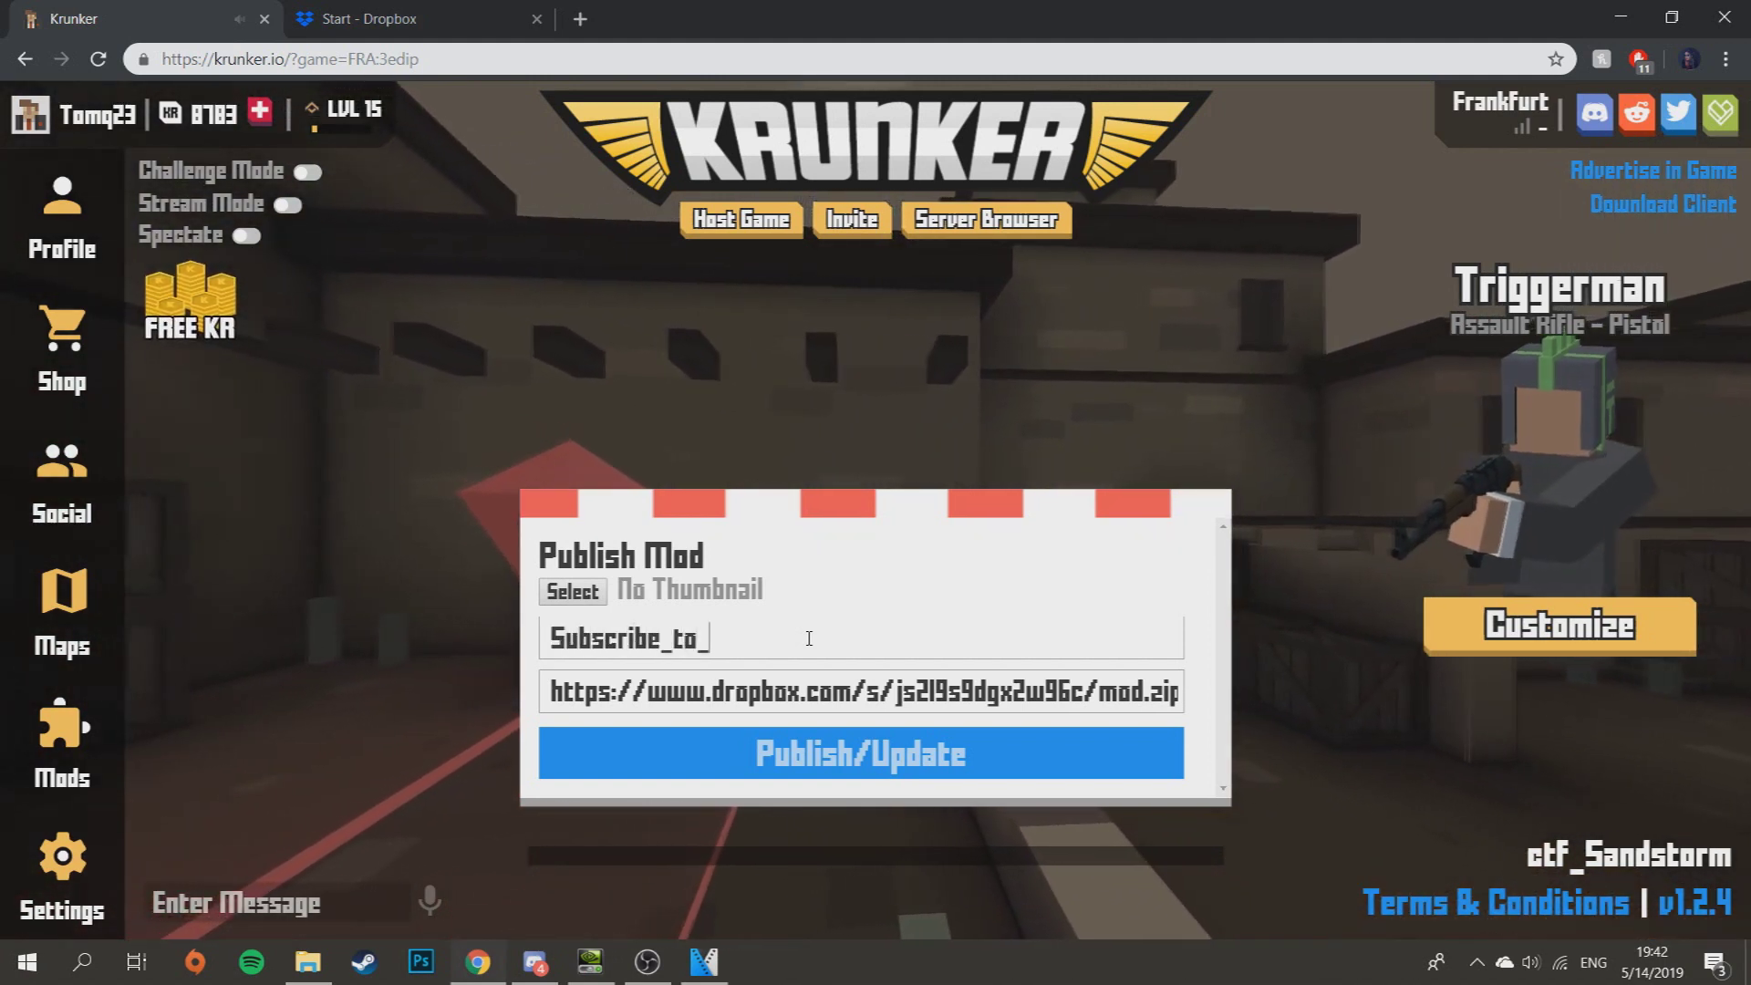
text(me.)
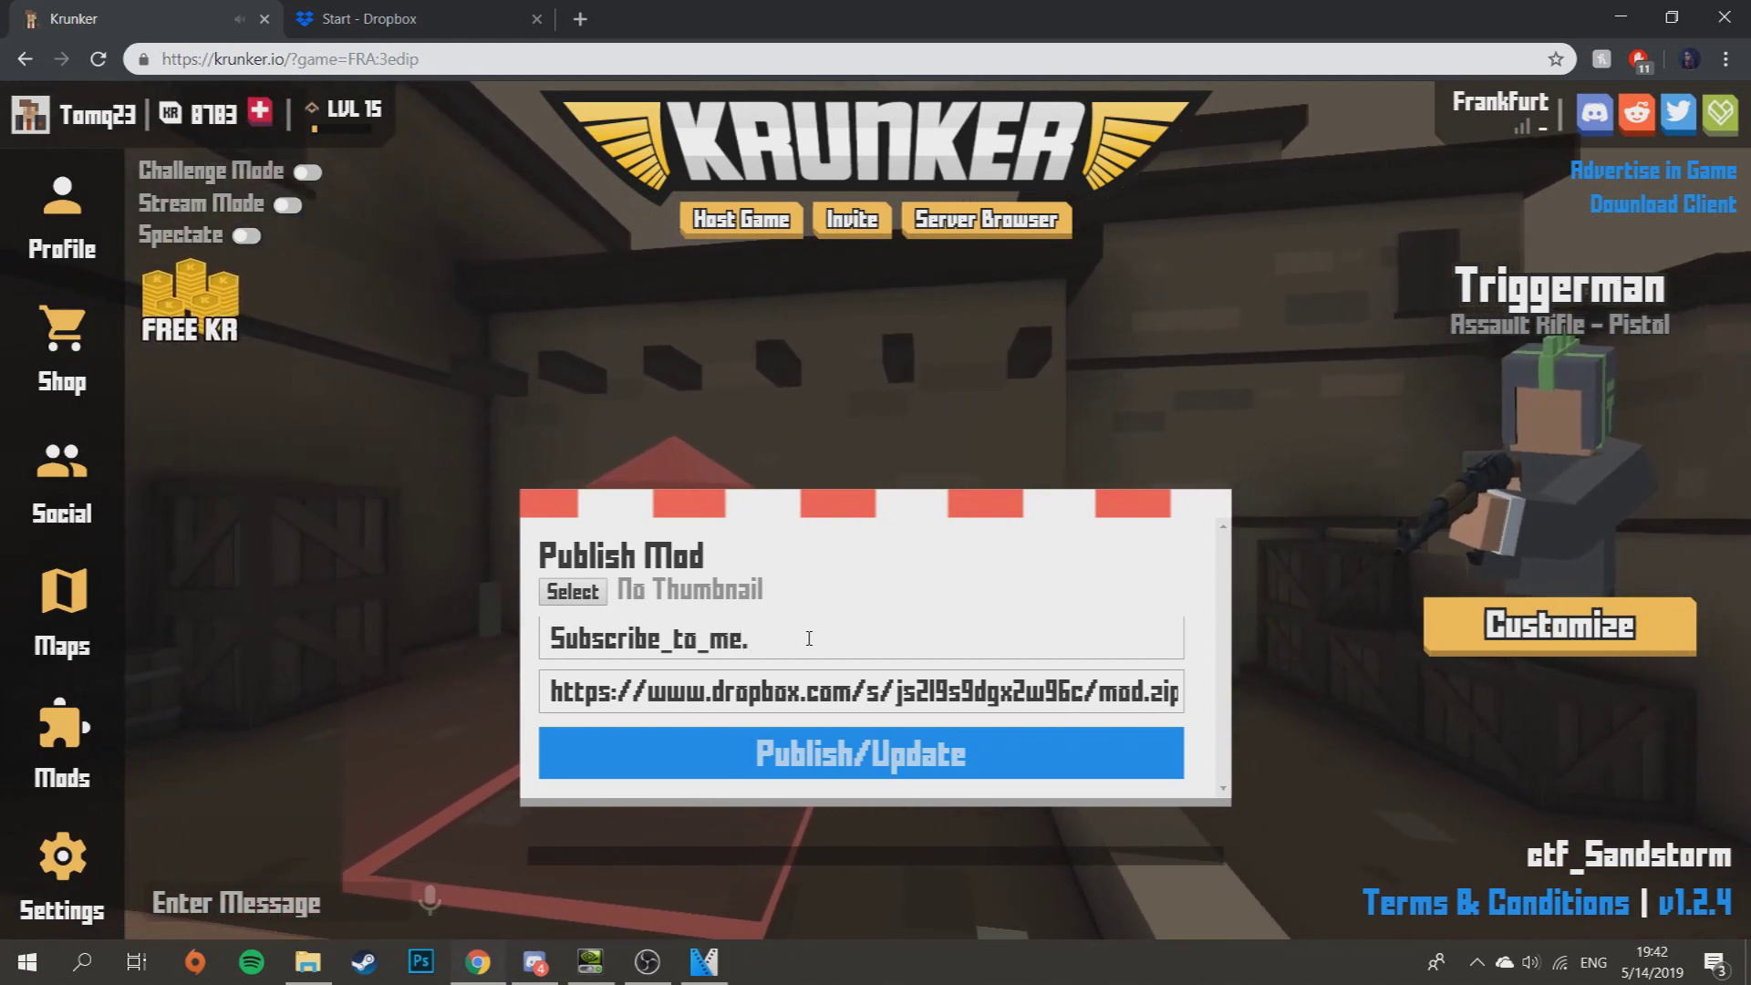
key(BackSpace)
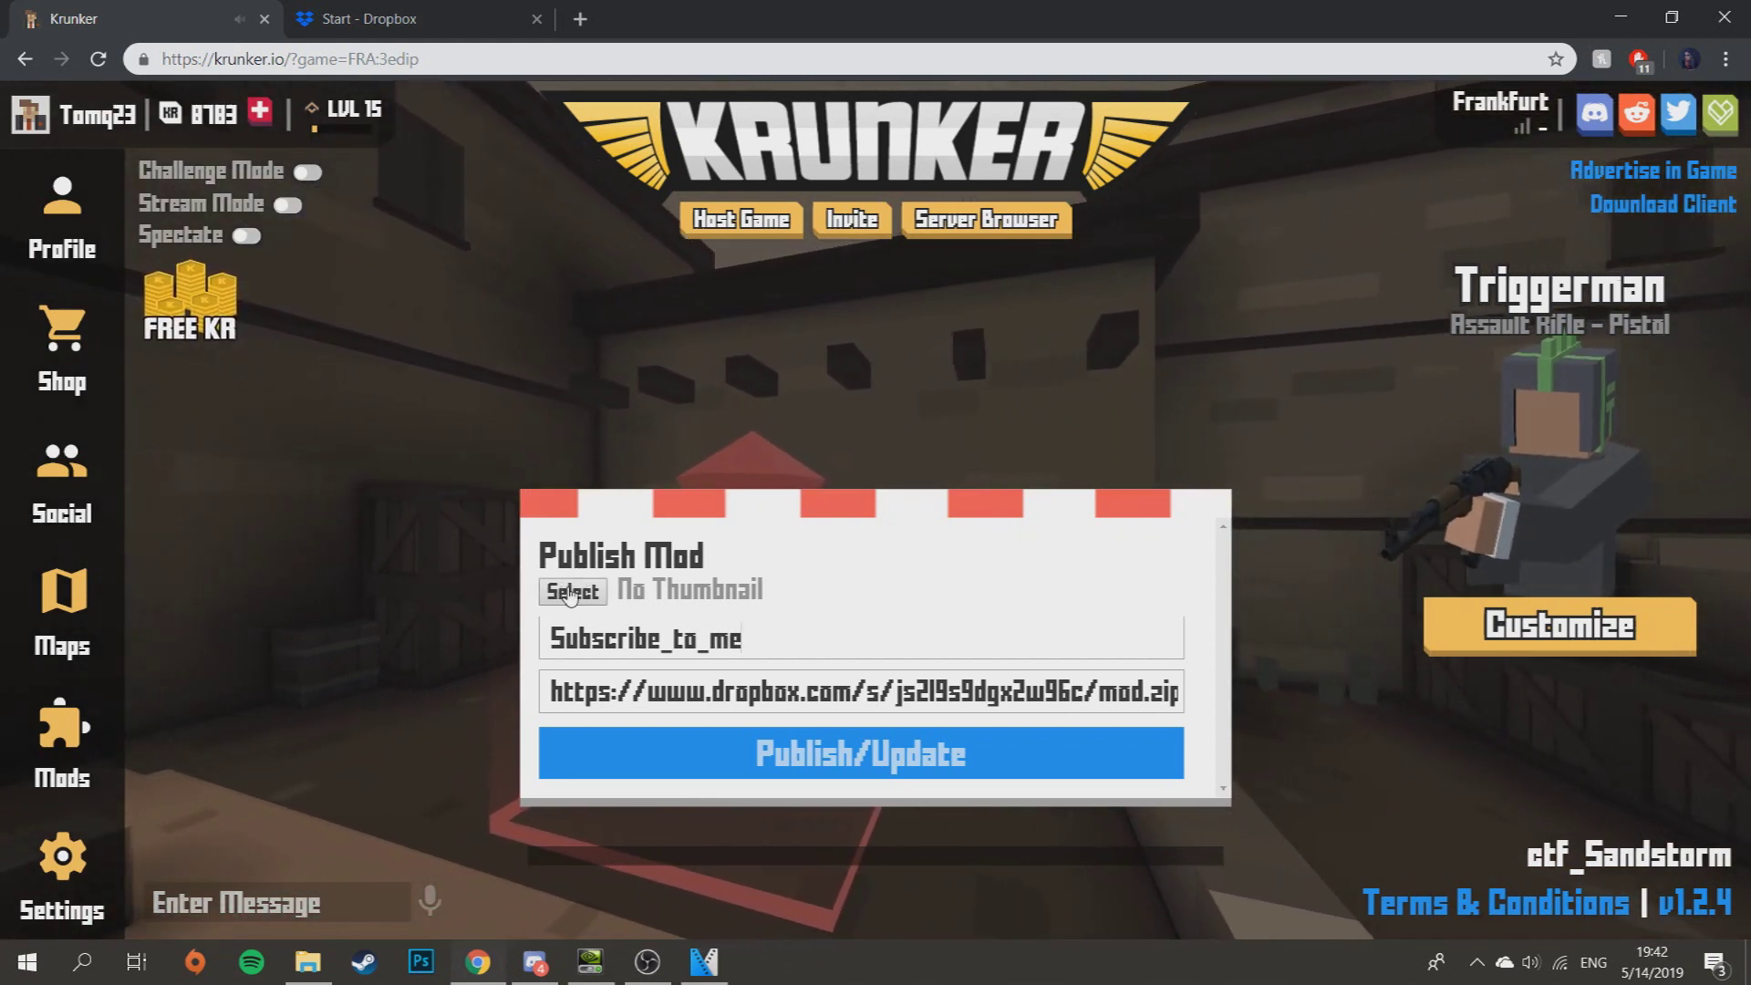
- Skip the thumbnail, publish the mod, and return to the main Mods panel
click(569, 593)
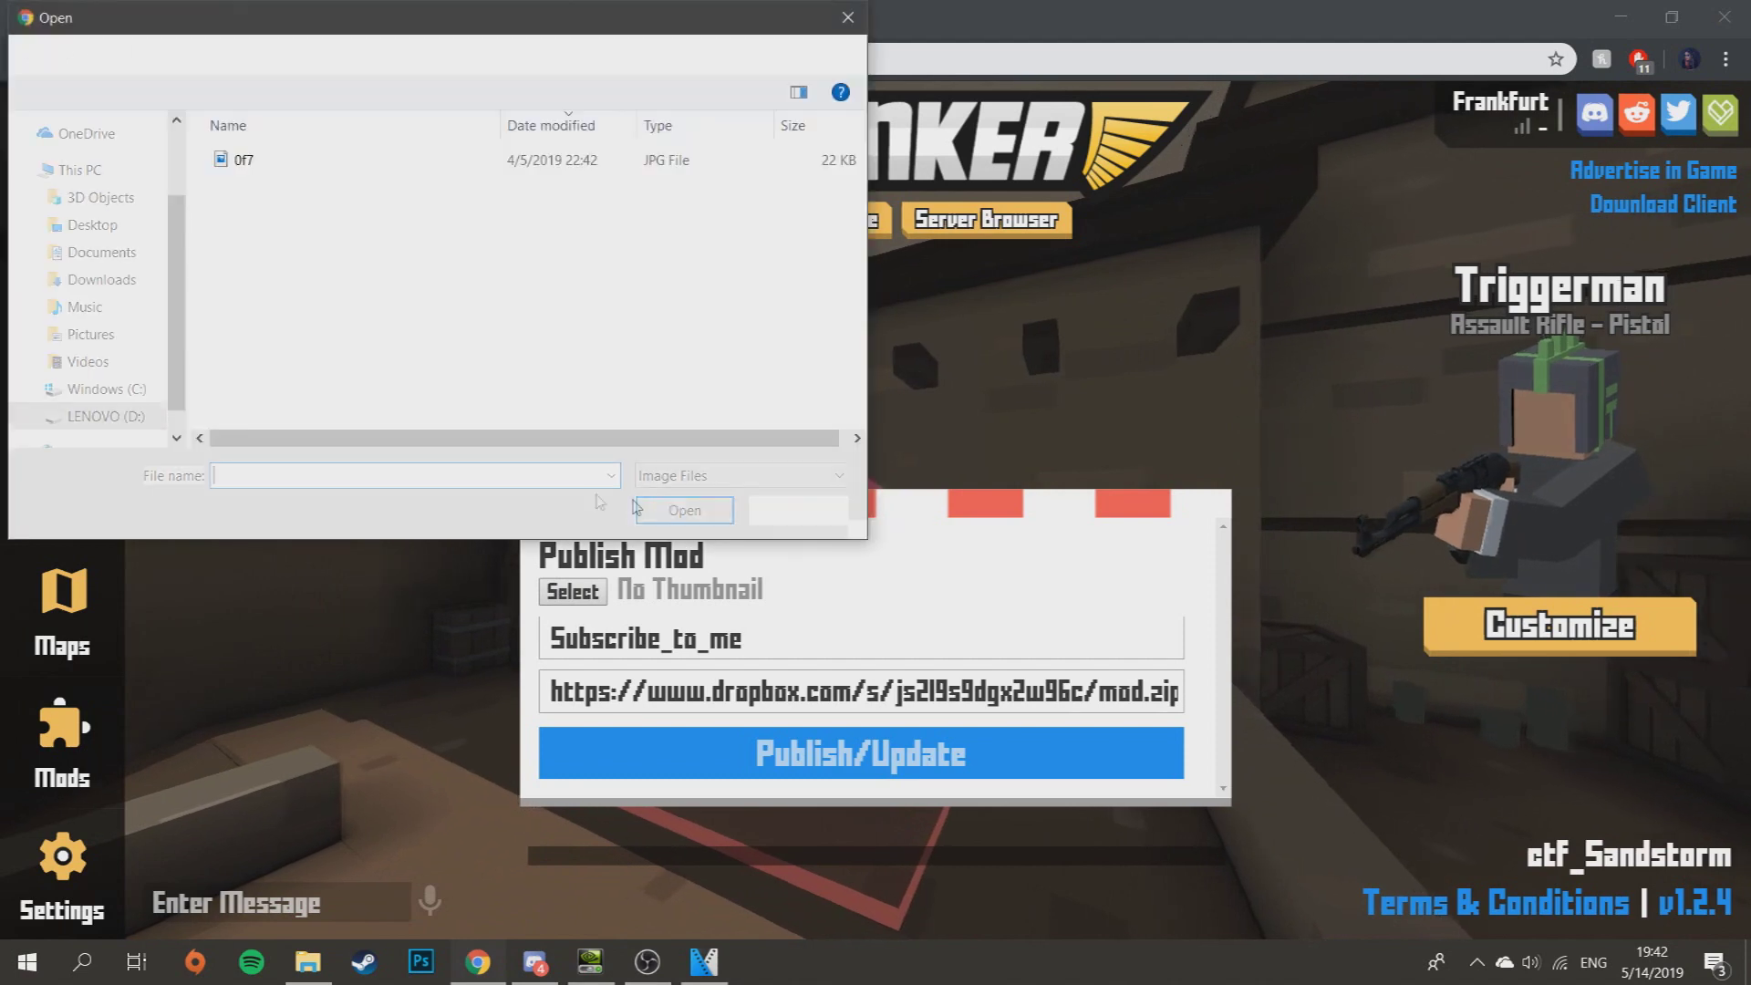
click(848, 18)
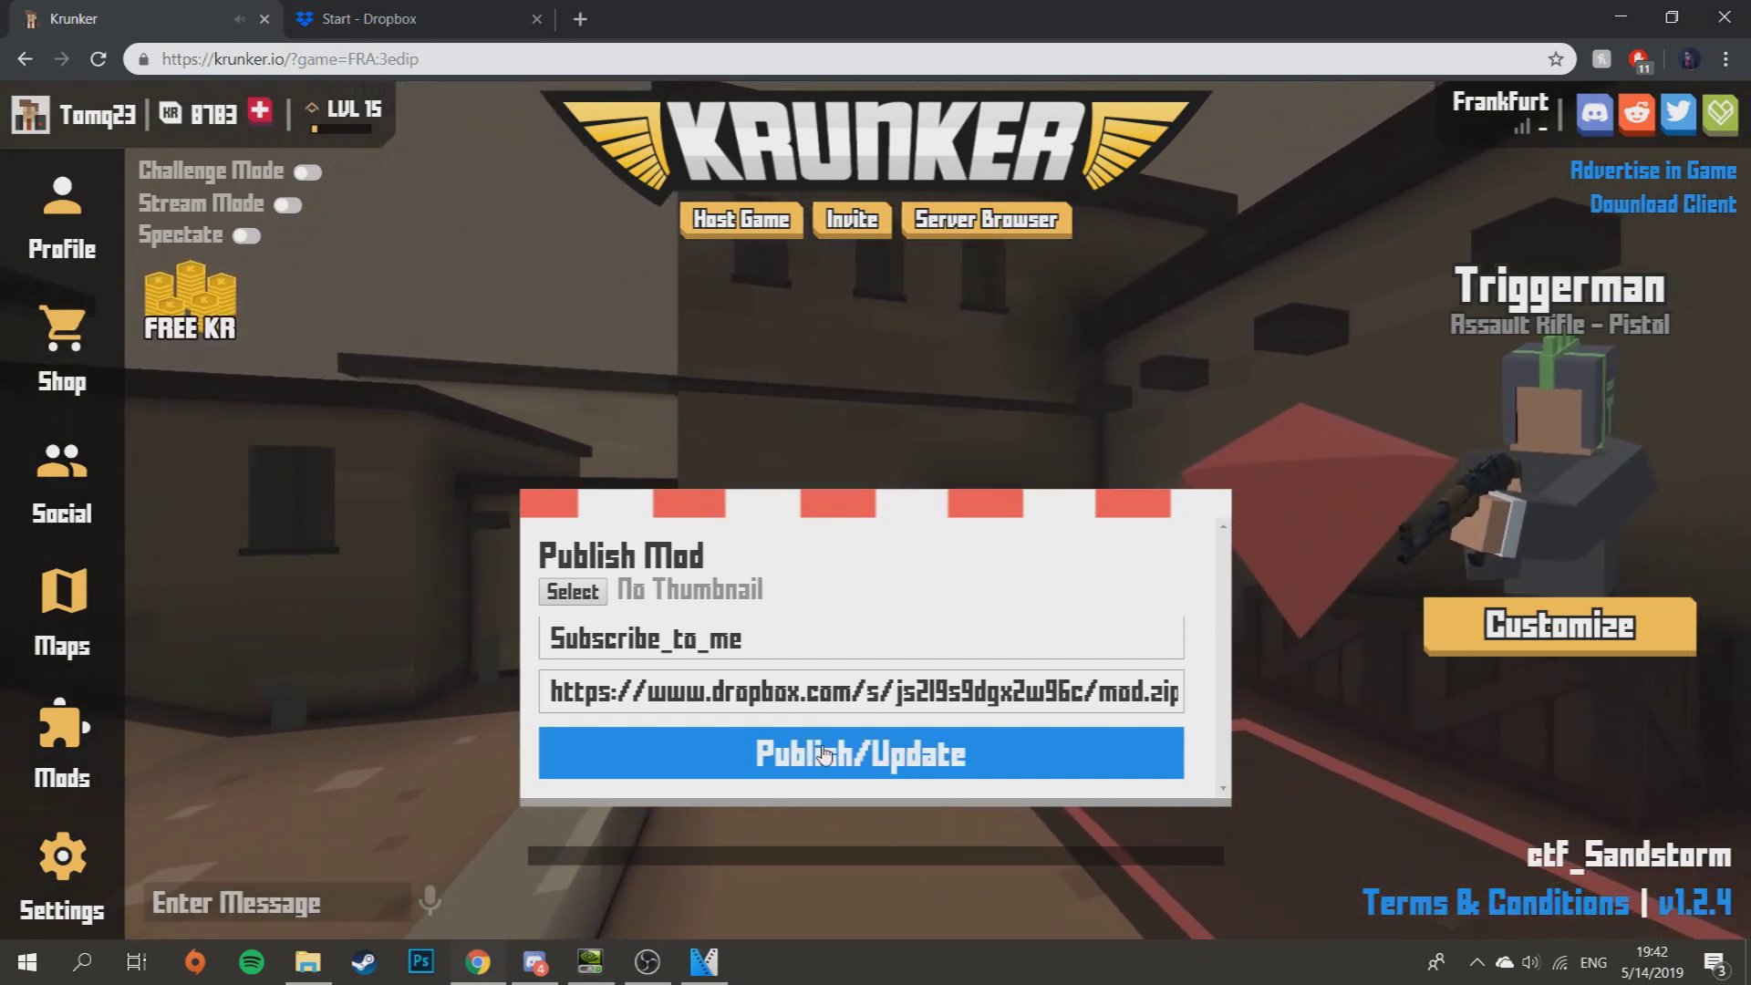
click(859, 783)
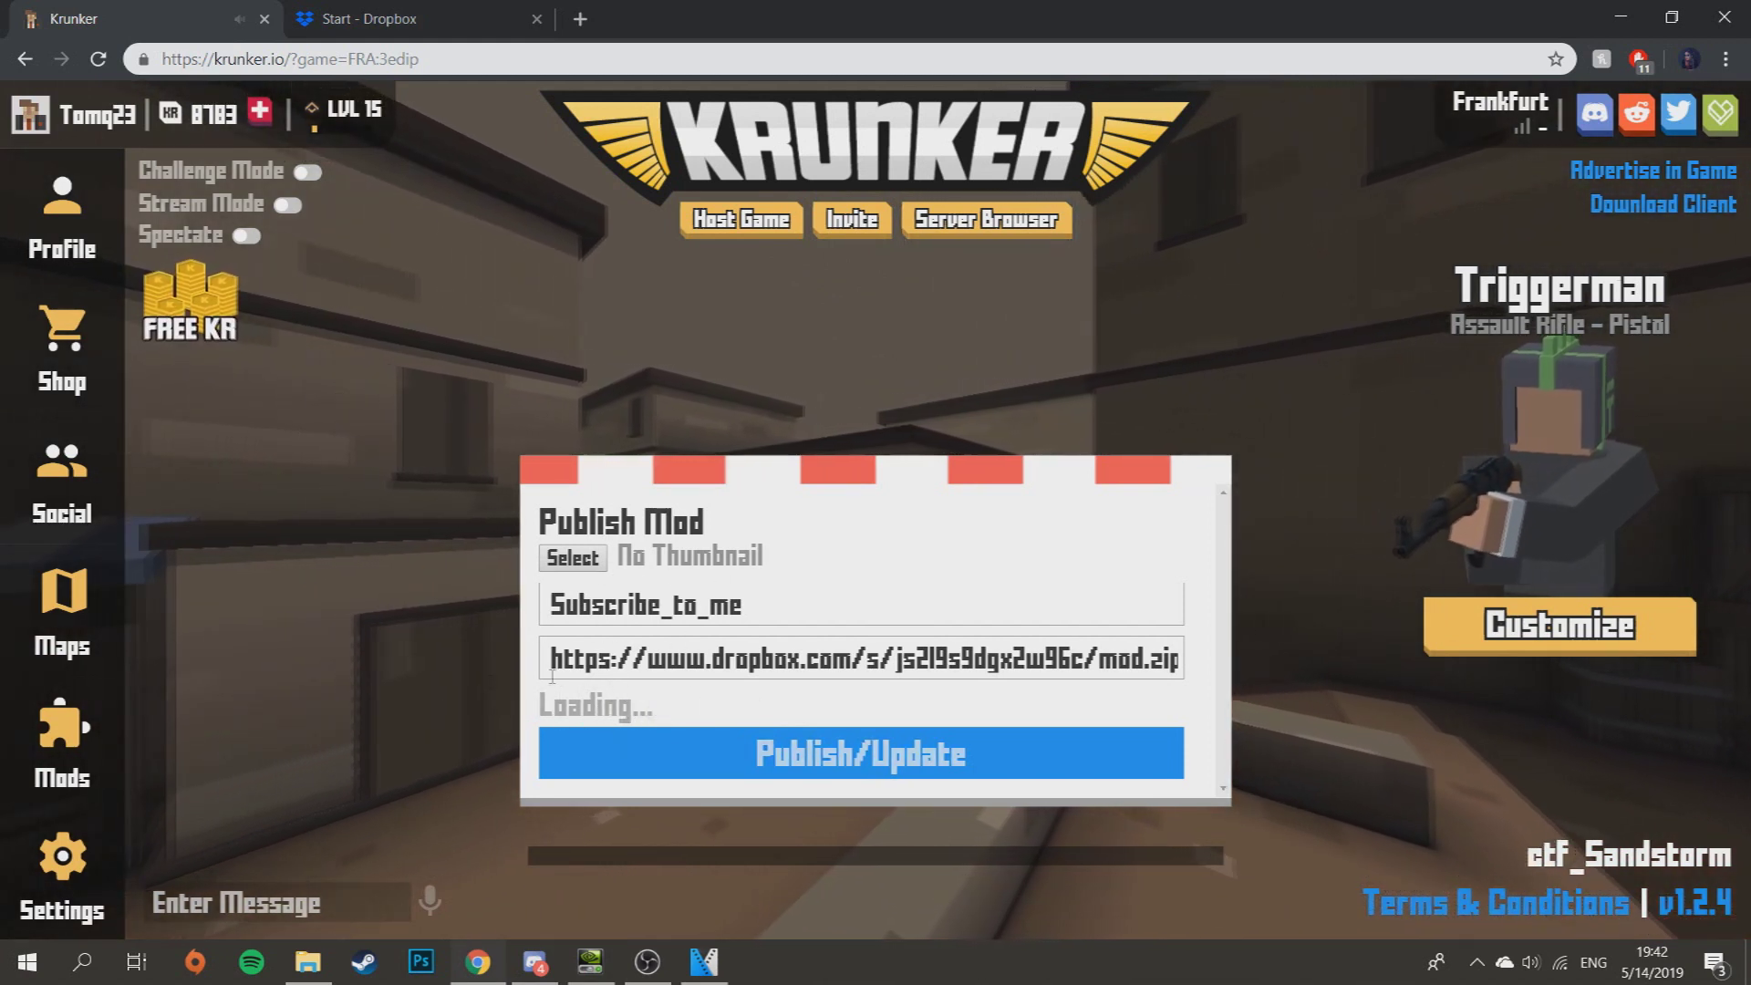
click(40, 734)
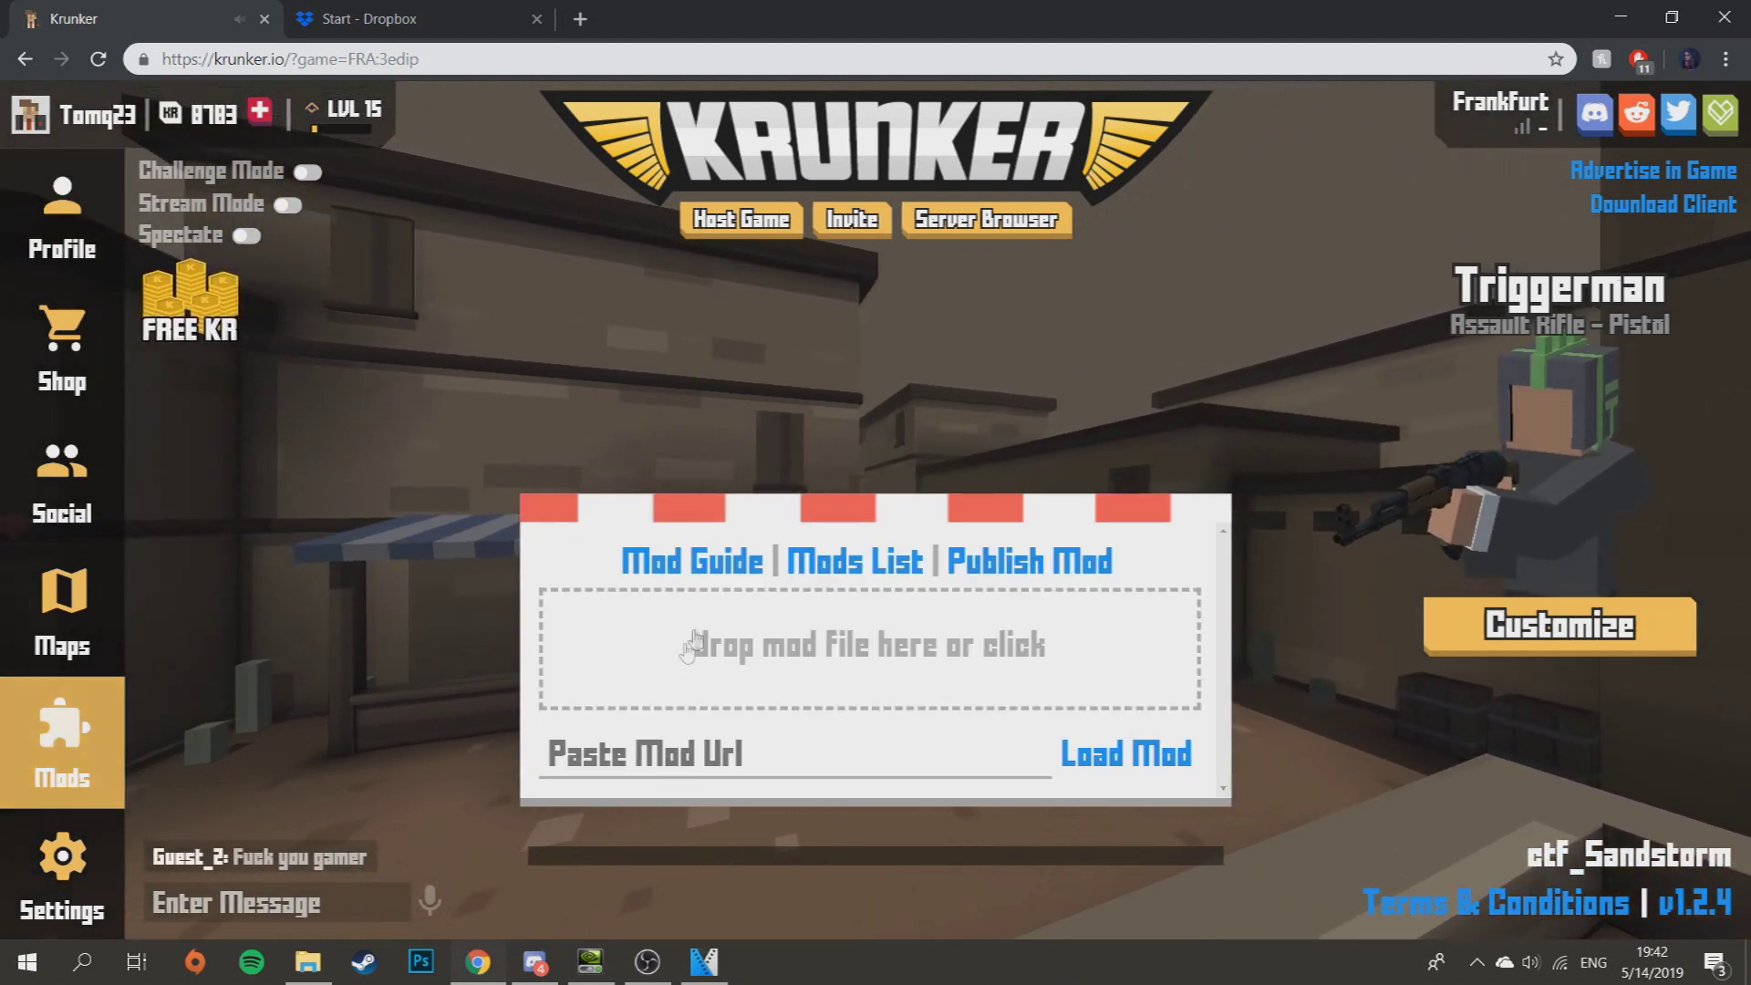
- Browse through Krunker's list of published mods
click(856, 560)
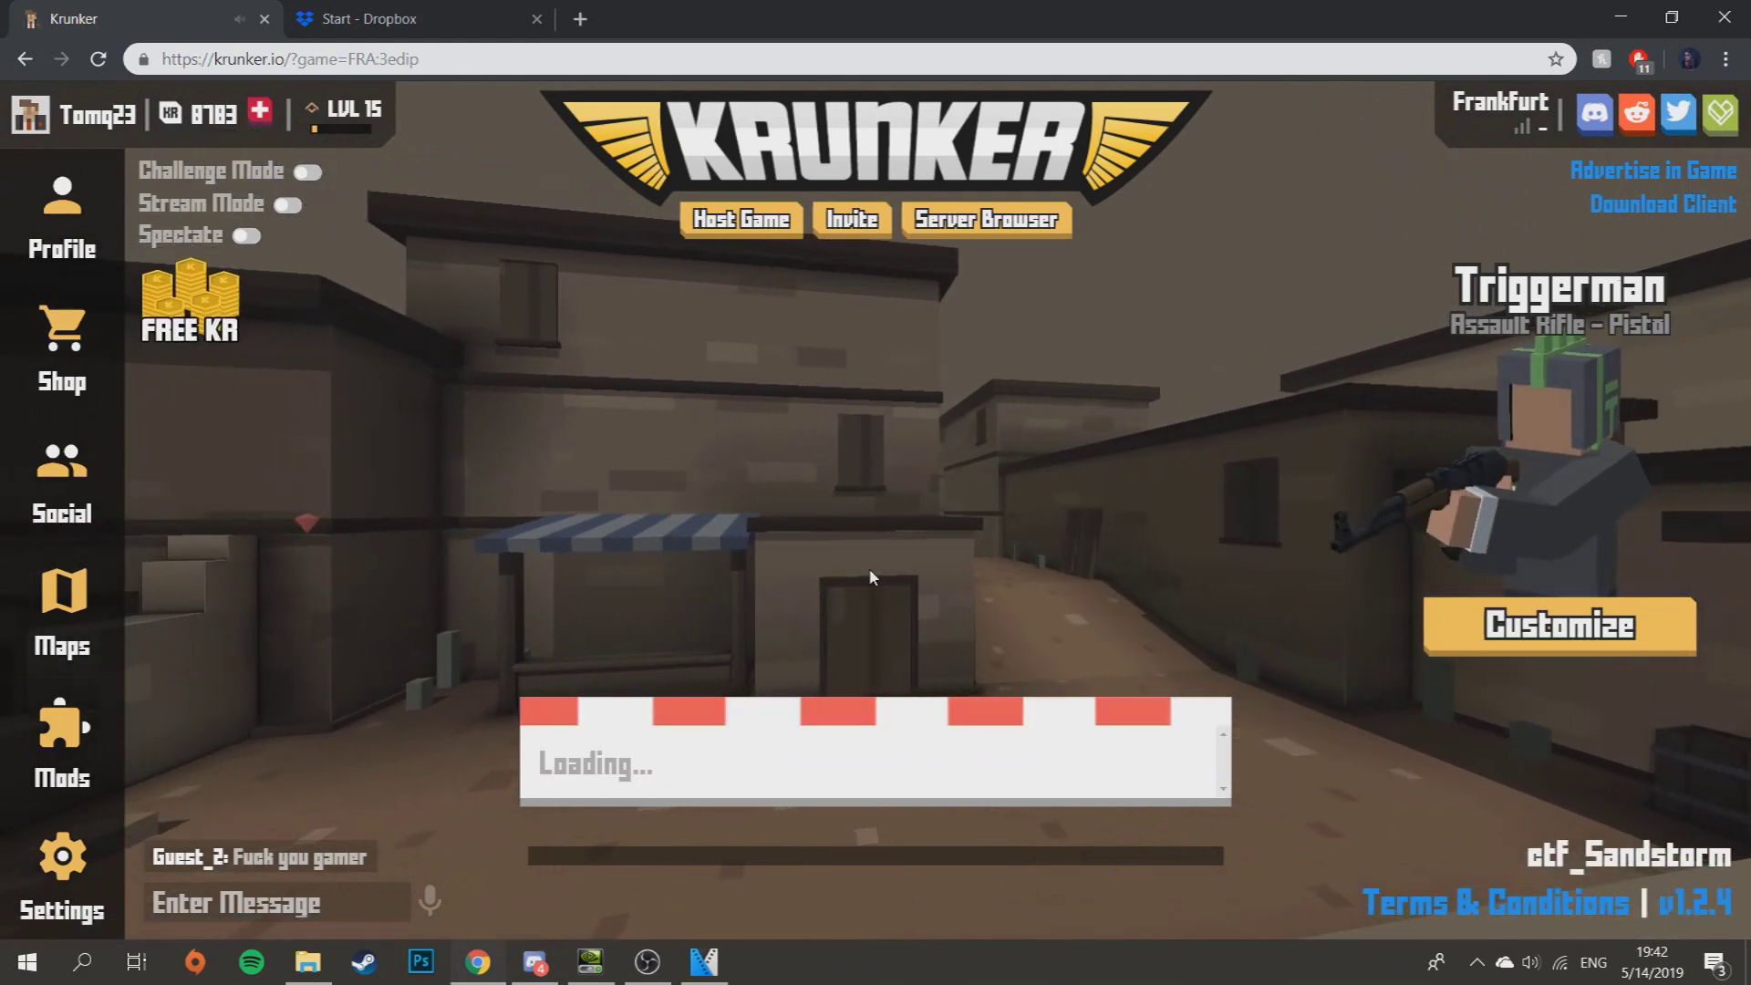
scroll(873, 580, down, 10)
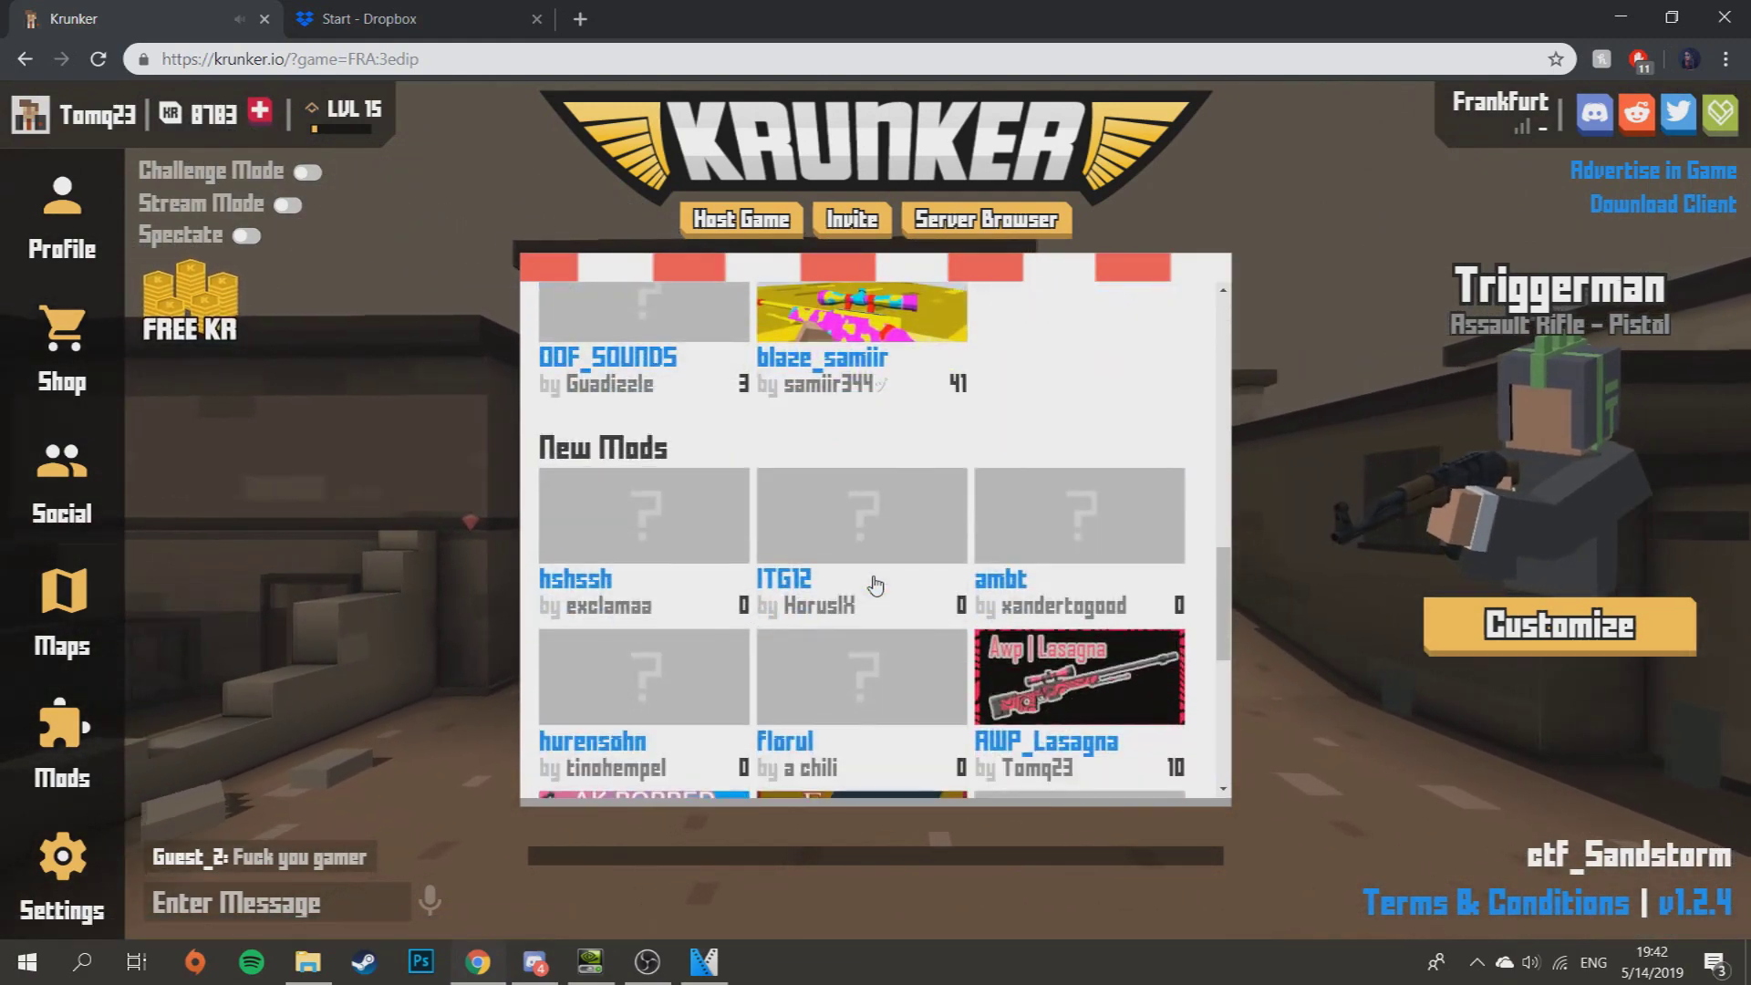
scroll(875, 586, down, 2)
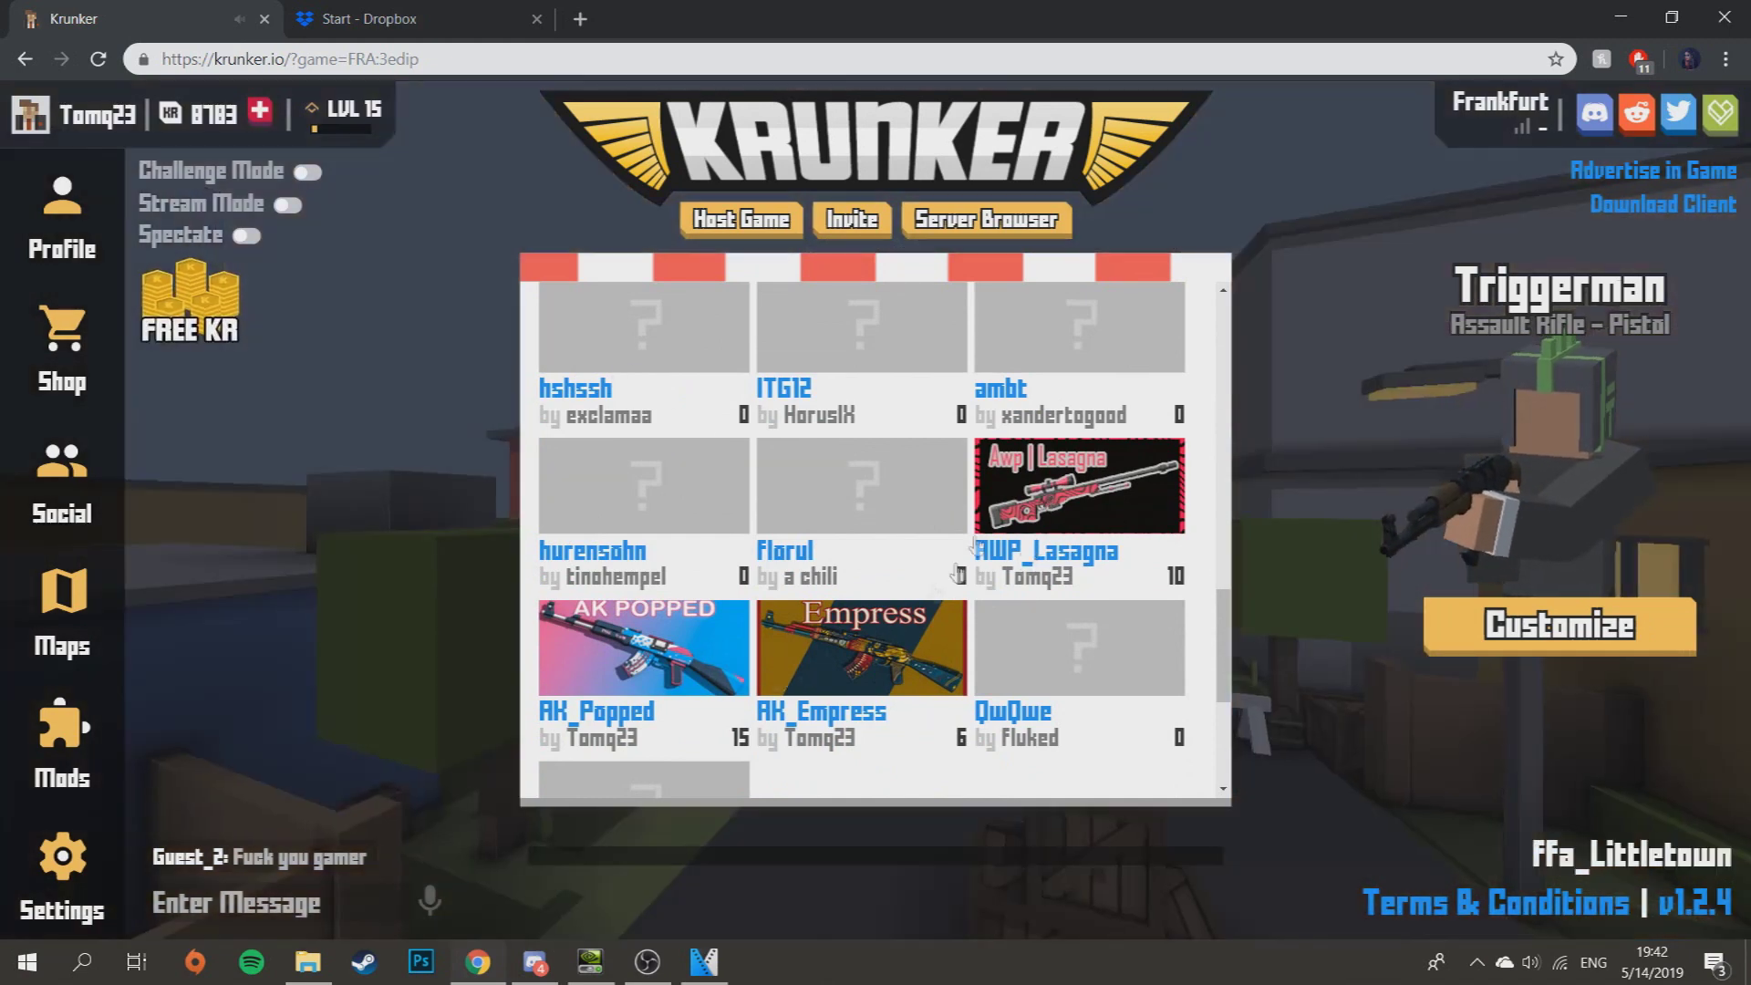
scroll(839, 685, down, 2)
scroll(839, 686, up, 3)
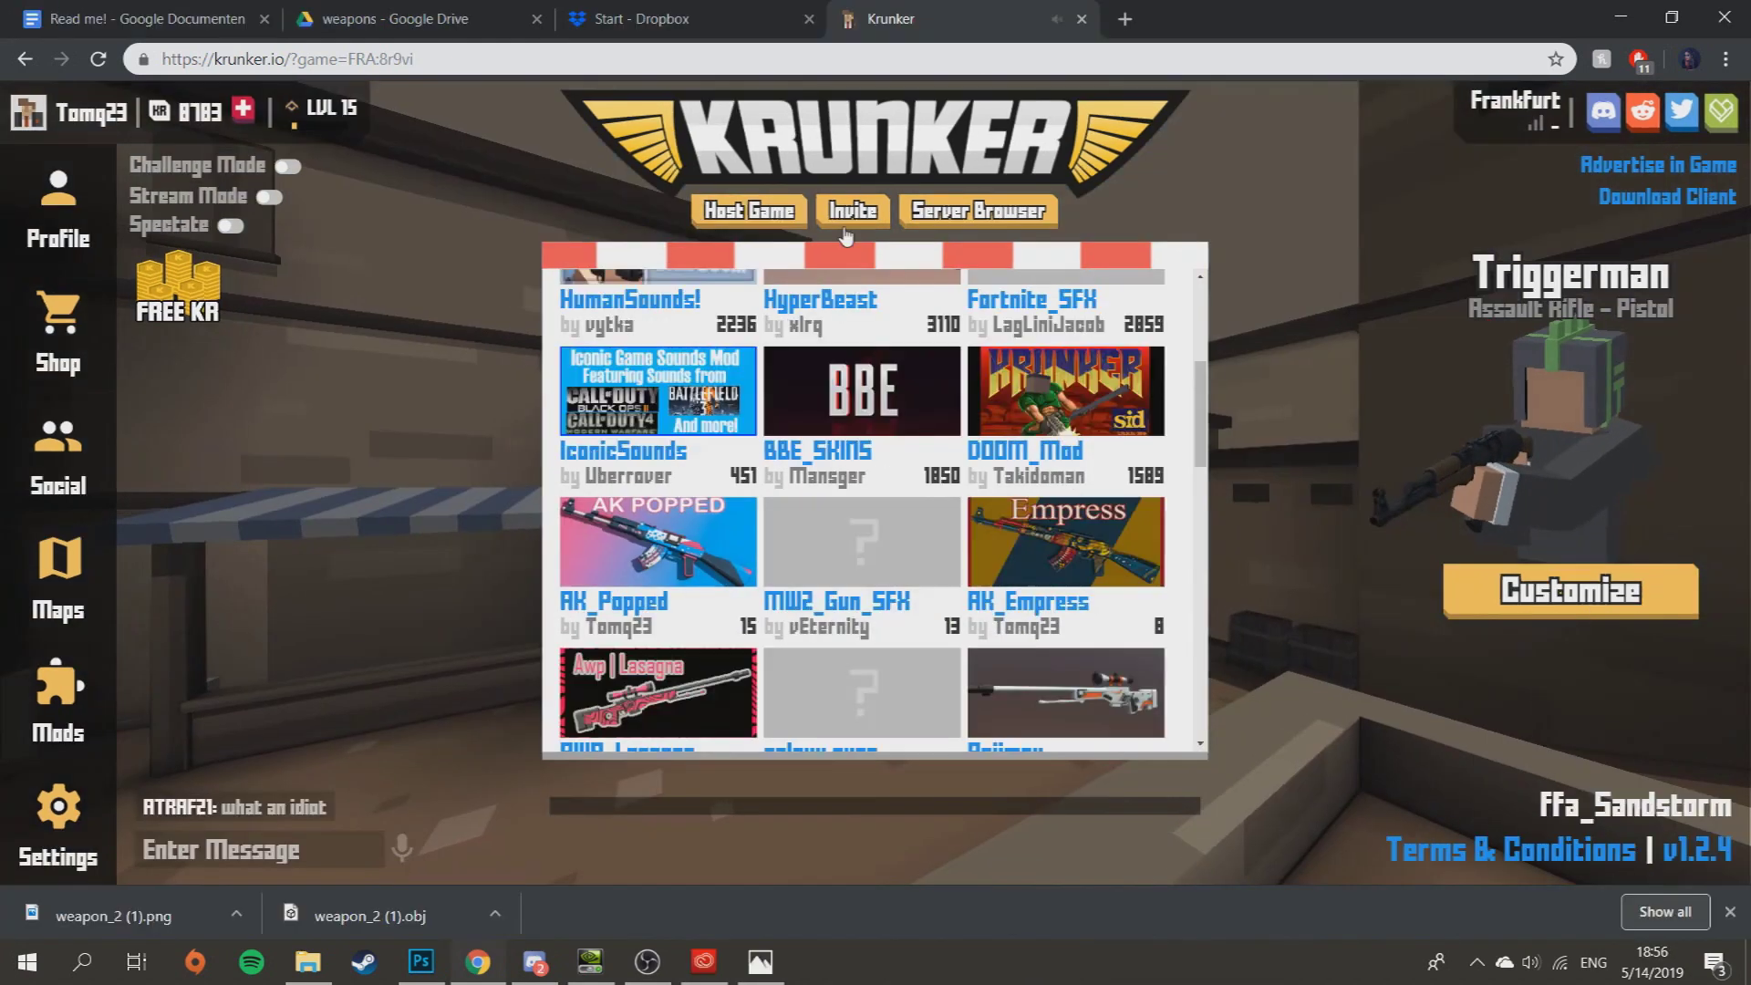
- Load the mod from its Dropbox URL in the Mods panel and start playing the match
click(73, 573)
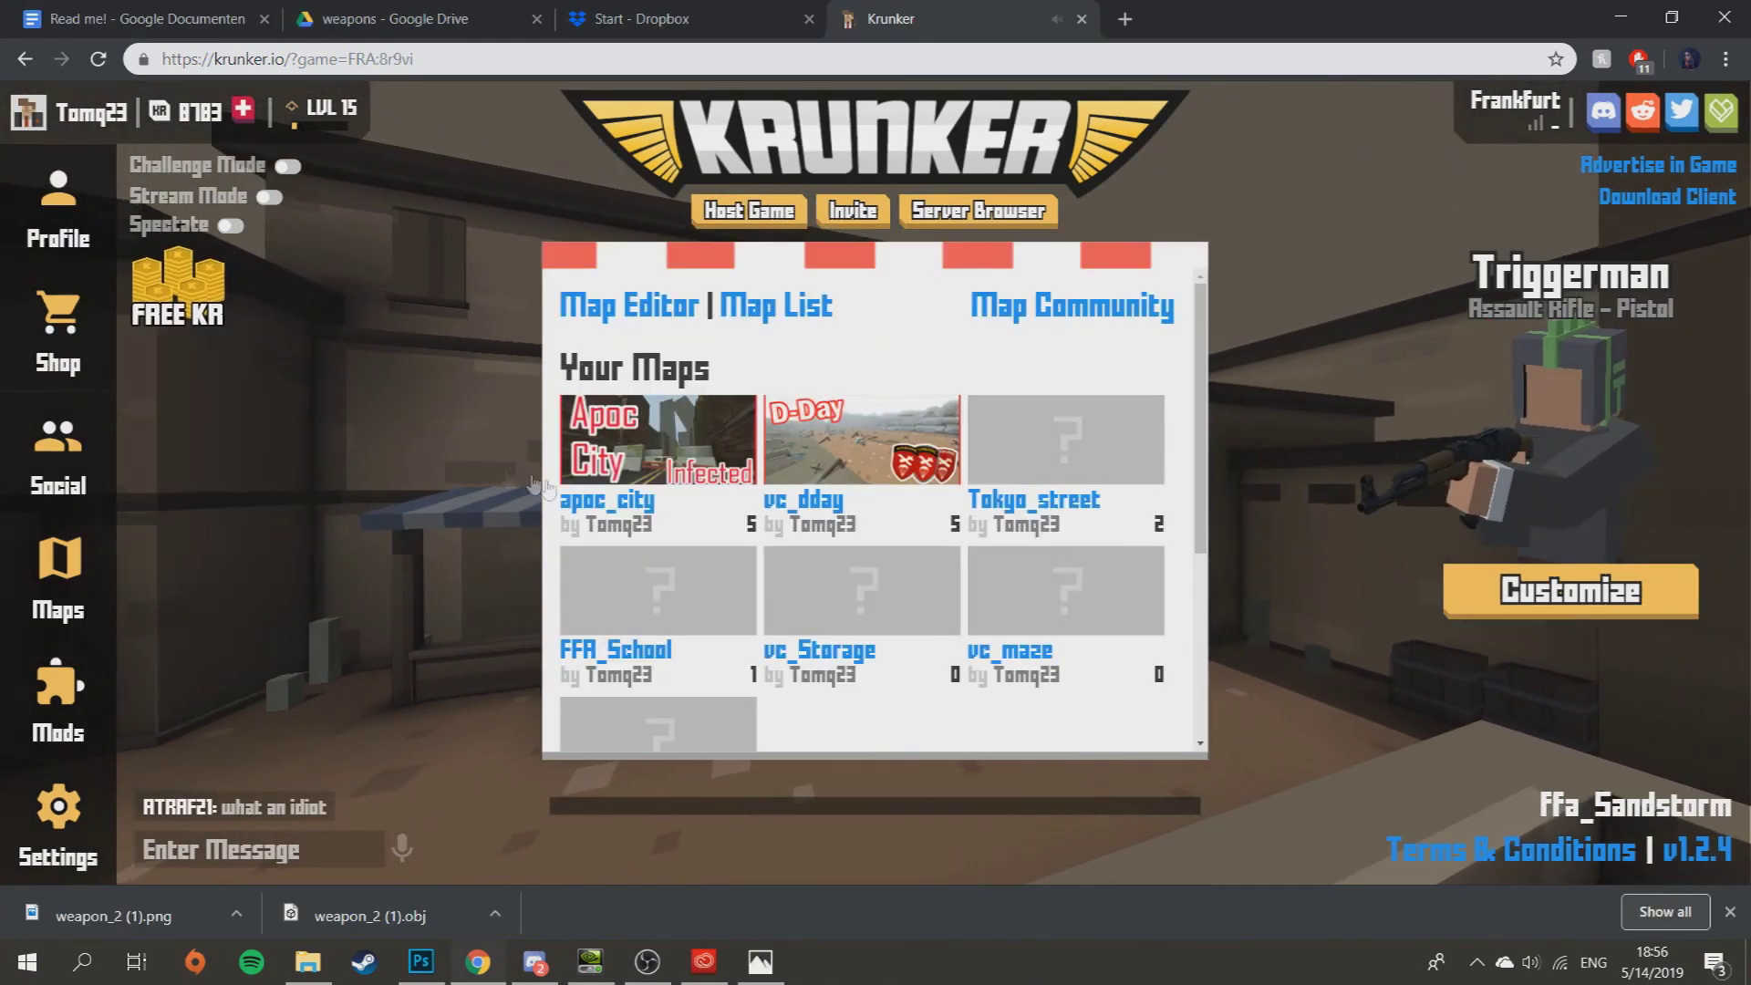
click(58, 707)
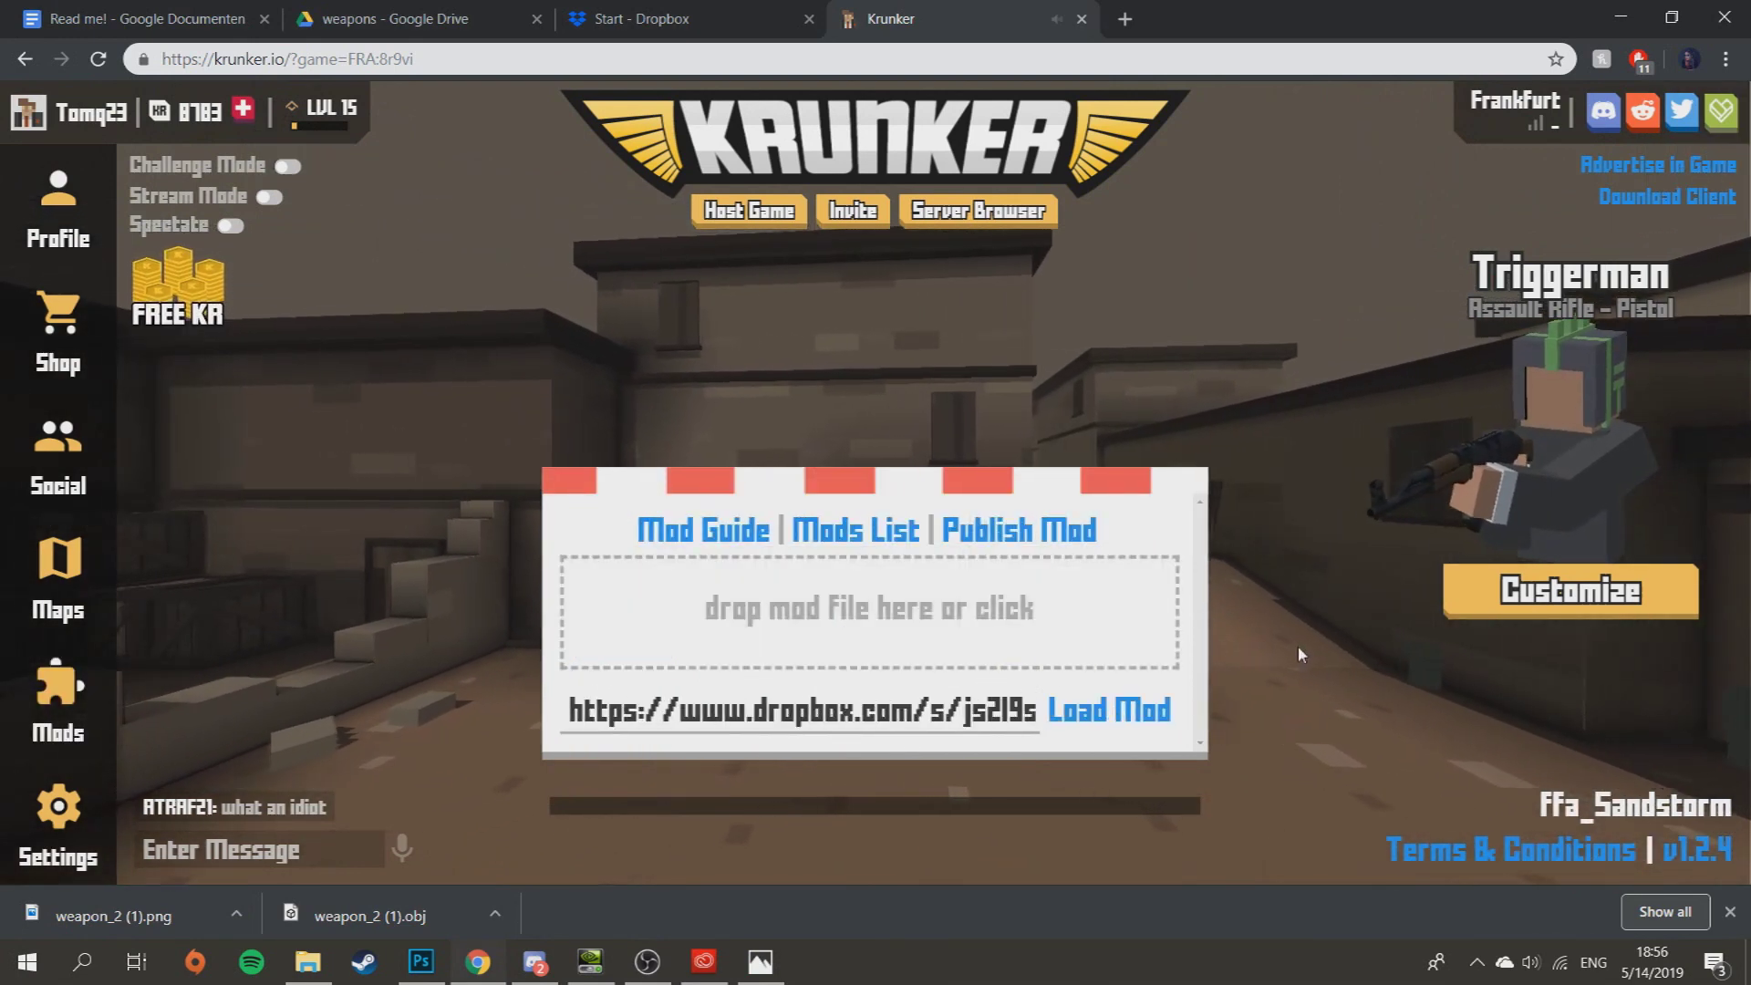
click(1128, 735)
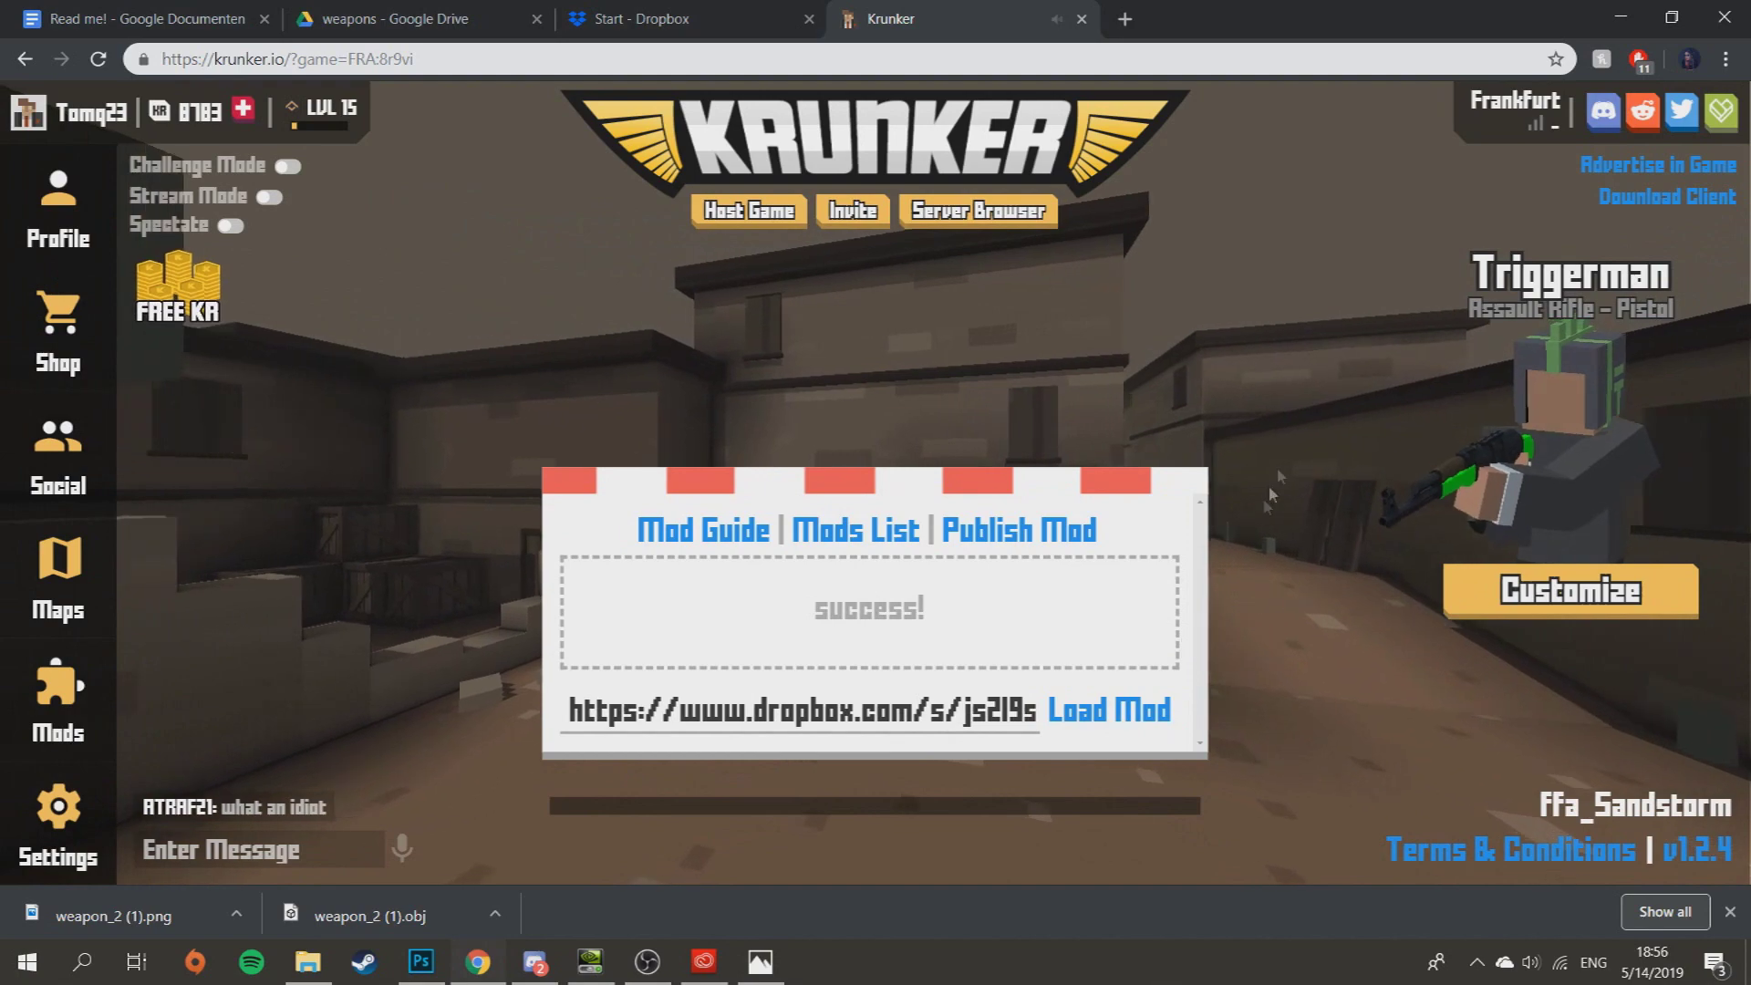
click(1310, 436)
click(1310, 436)
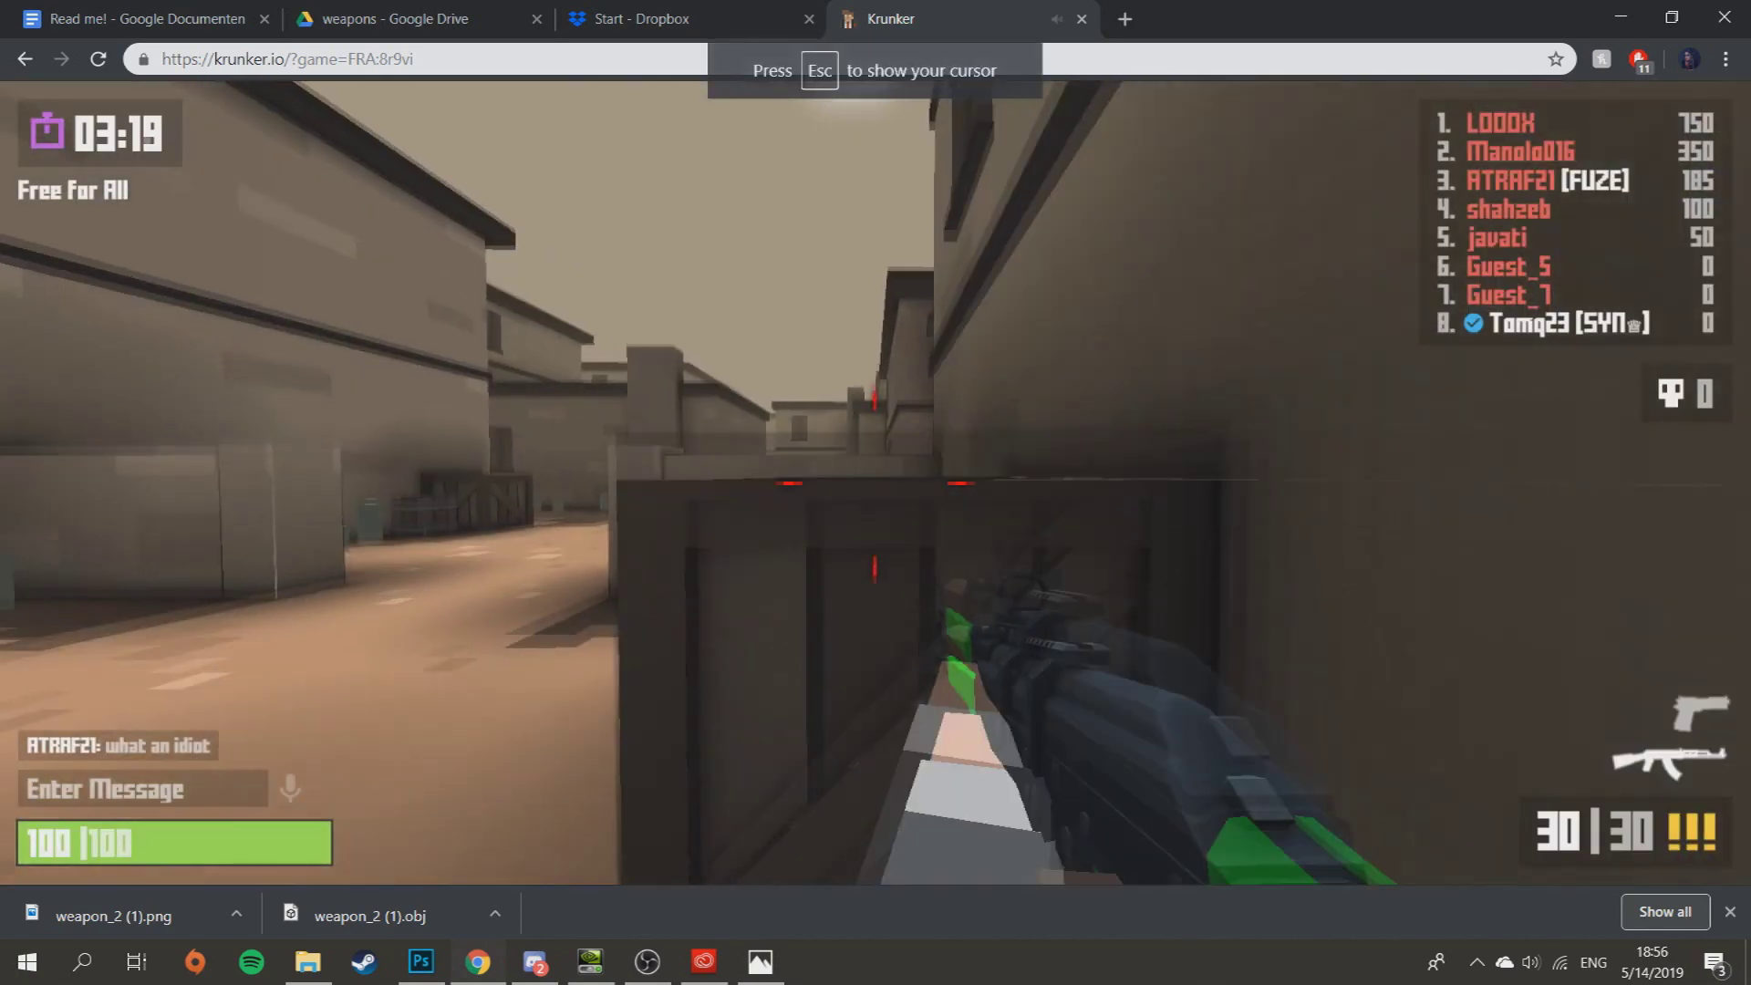
- Walk through several streets showing off the green-stocked AK, then exit to the game menu
key(w)
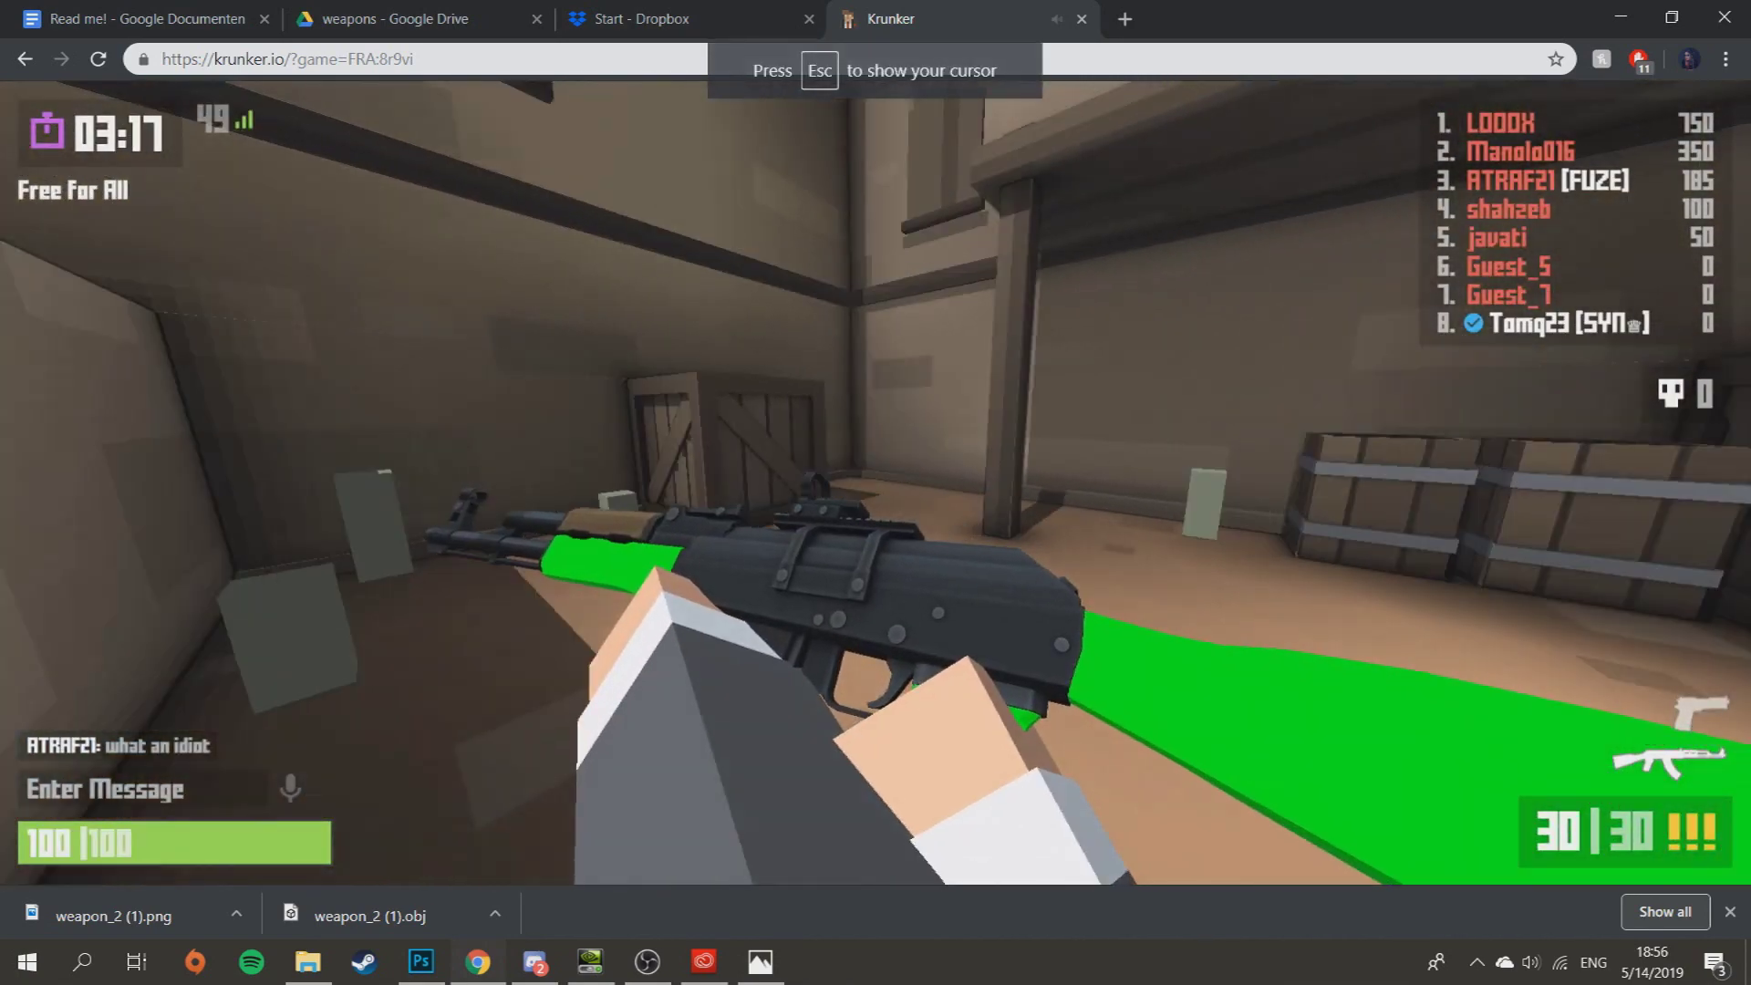
key(w)
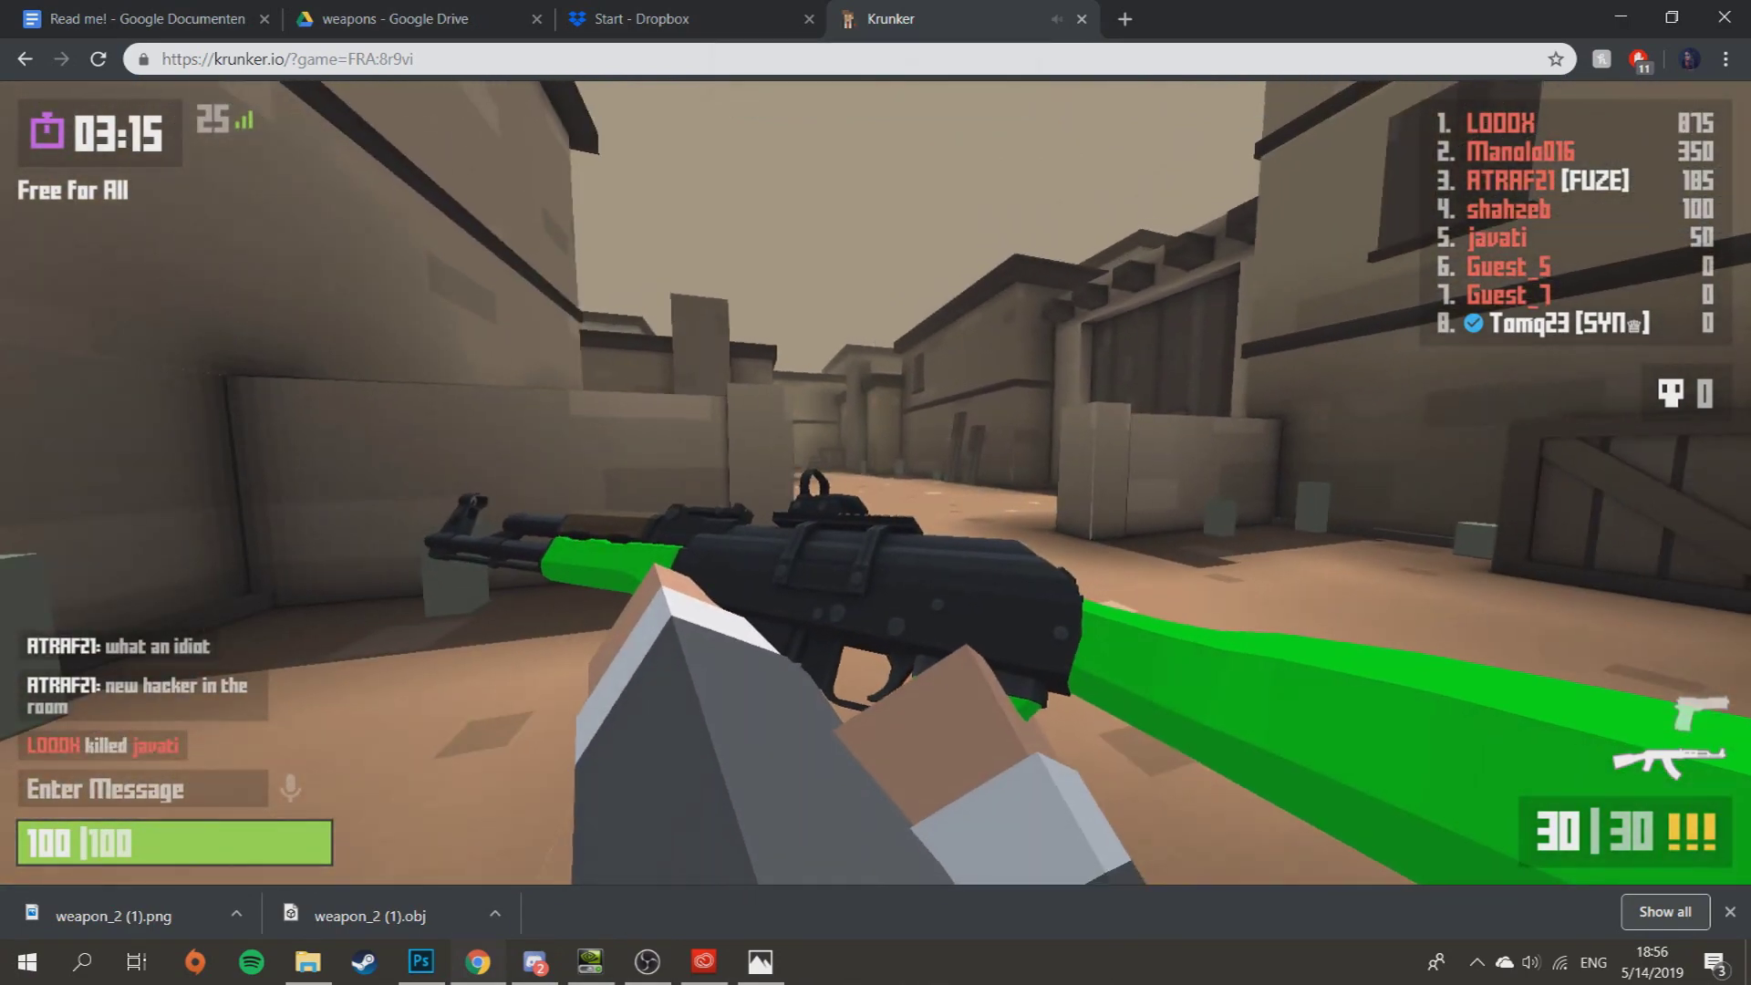
key(w)
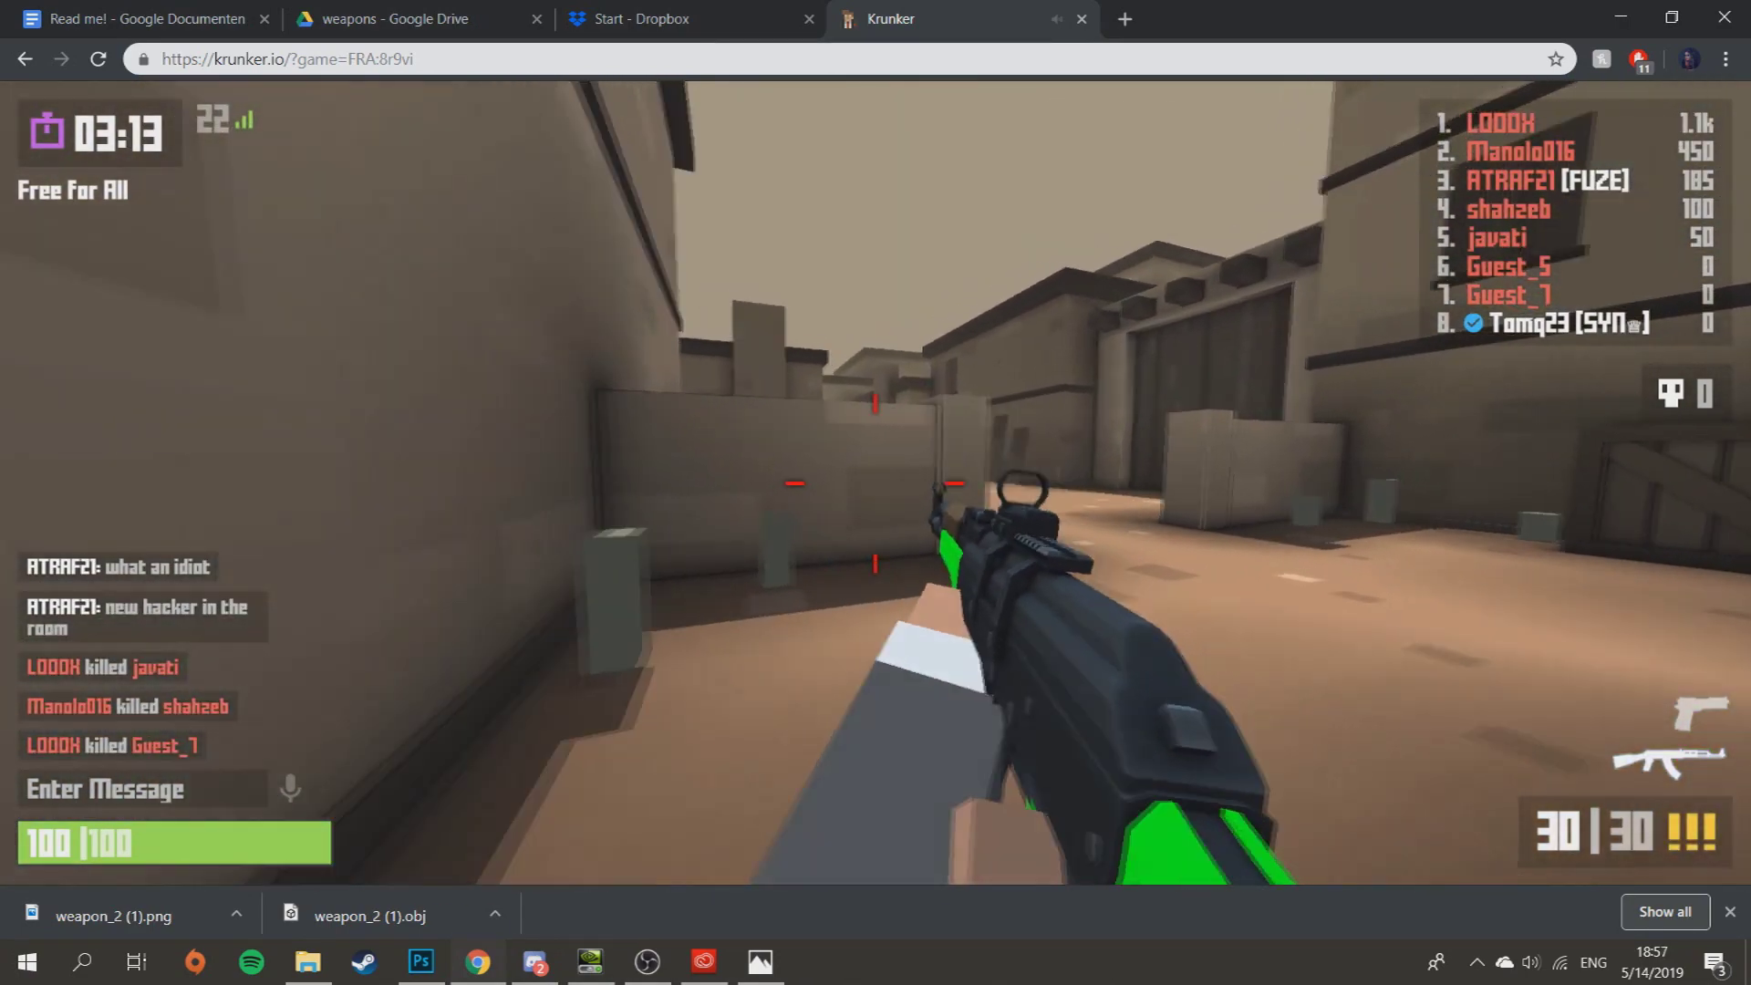
key(w)
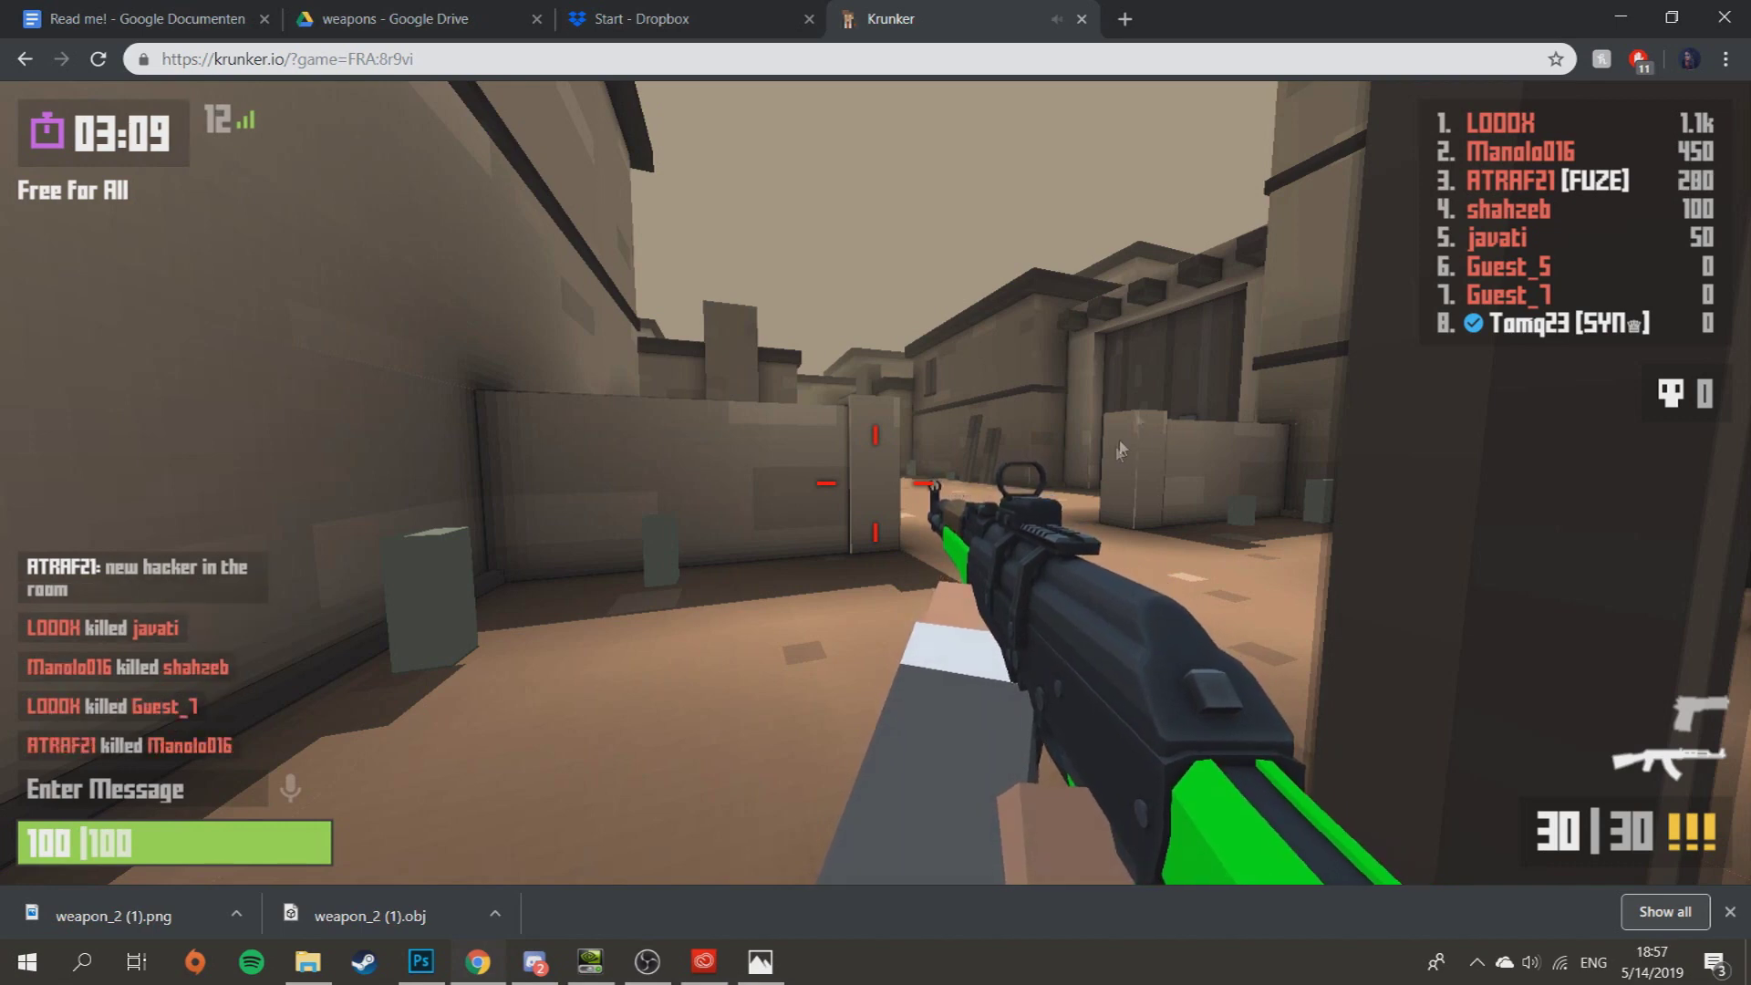
key(Escape)
- Close the Krunker tab so mod.zip's Dropbox sharing dialog with its public link is visible
click(1083, 19)
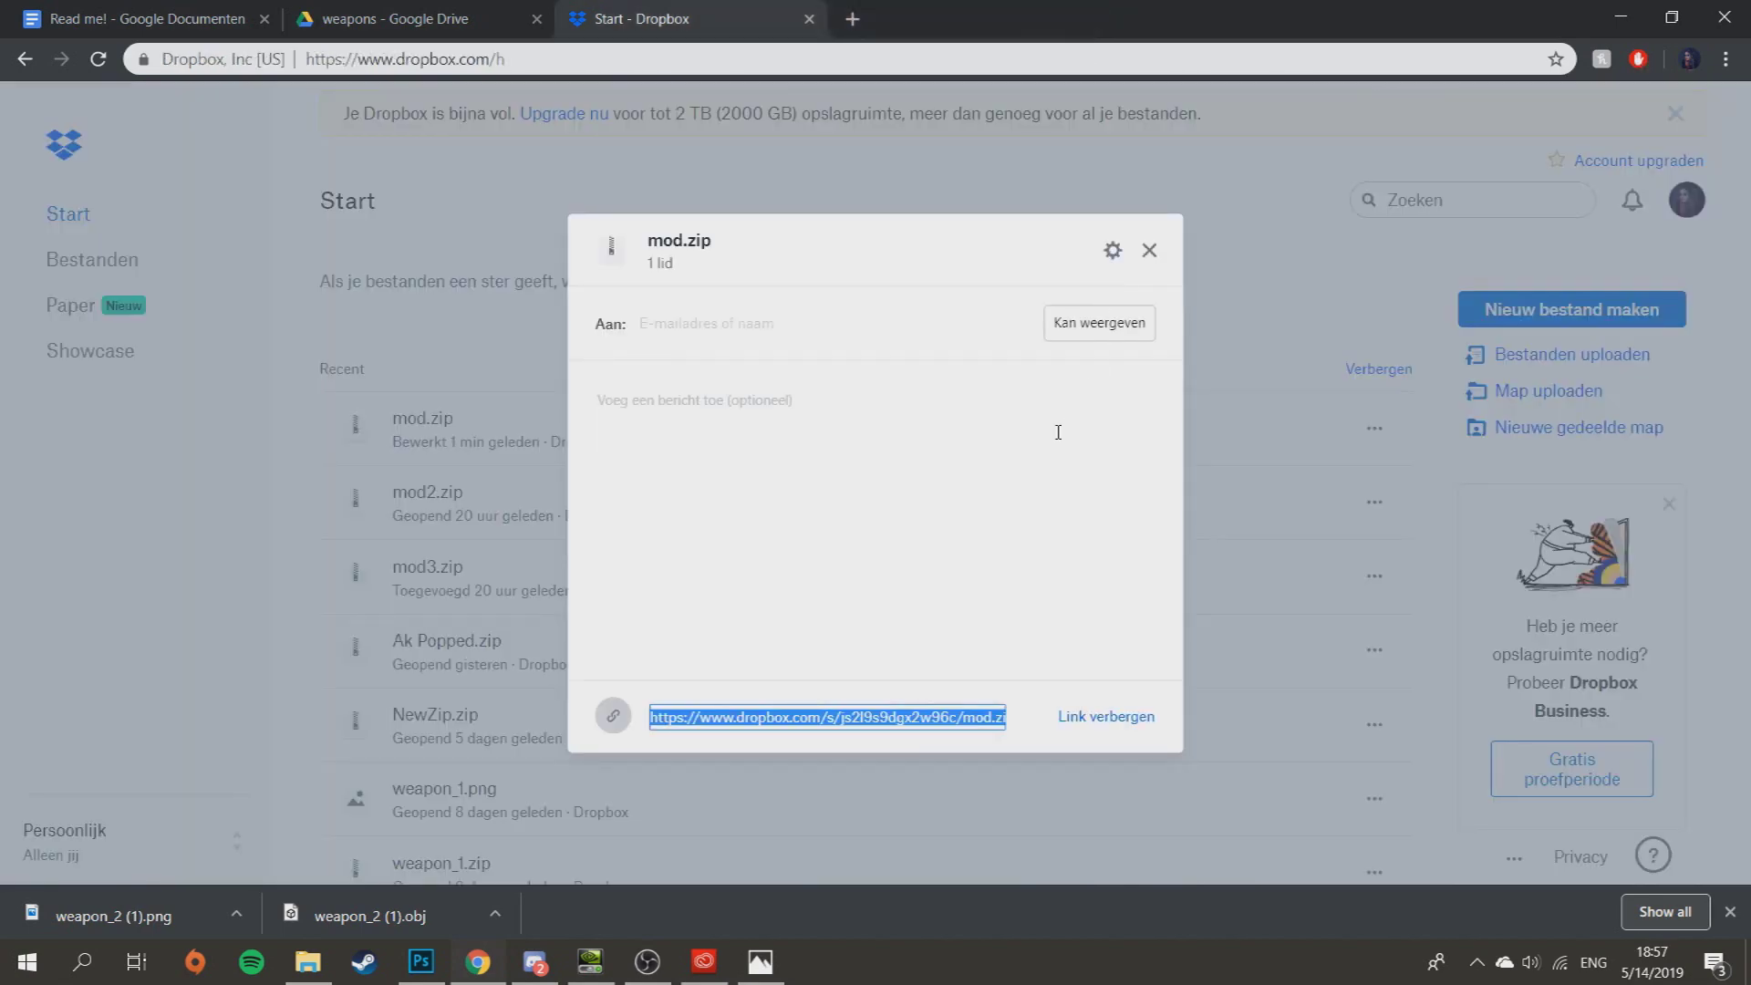